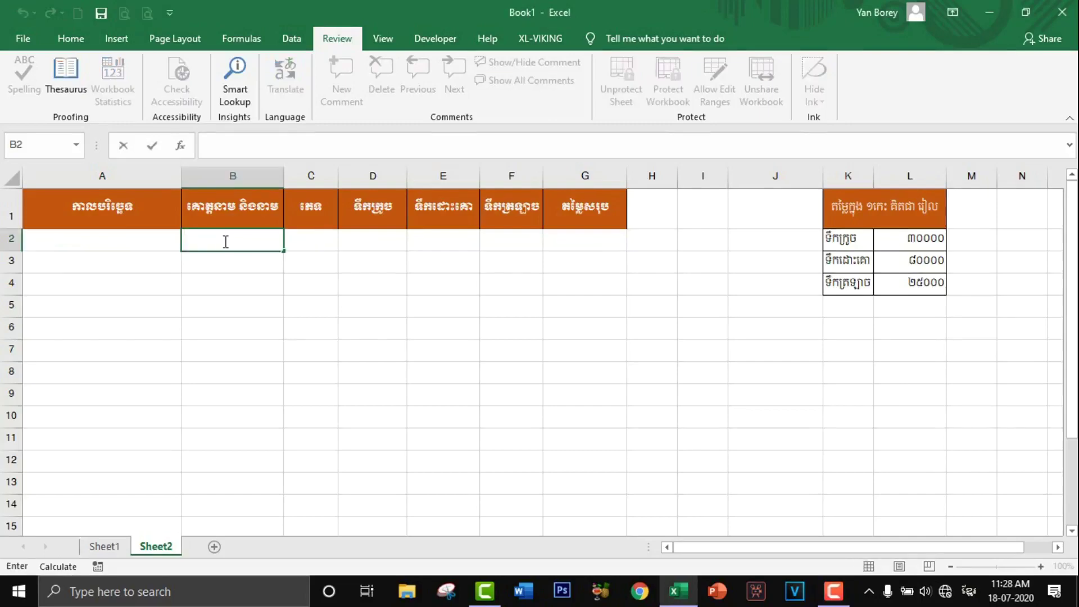
- Enter rows 2–3: customer names, types ស and ប, with quantities 2, 3, 2 and 5, 4
text(ផិន)
key(Tab)
text(ស)
key(Tab)
text(២)
key(Tab)
text(៣)
key(Tab)
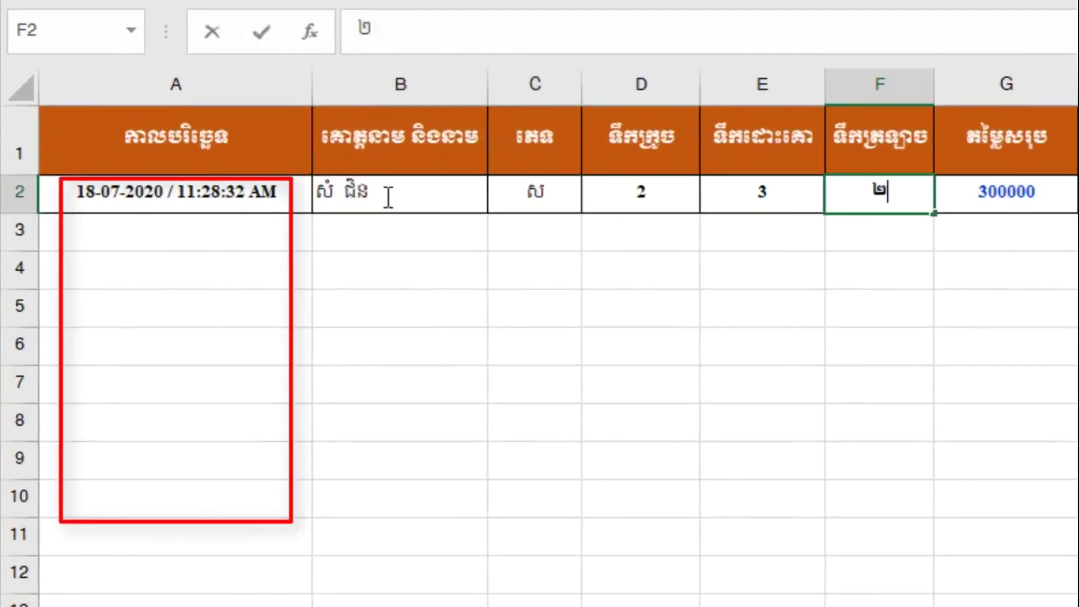
text(២)
key(Return)
text(សាន ចិត្ត)
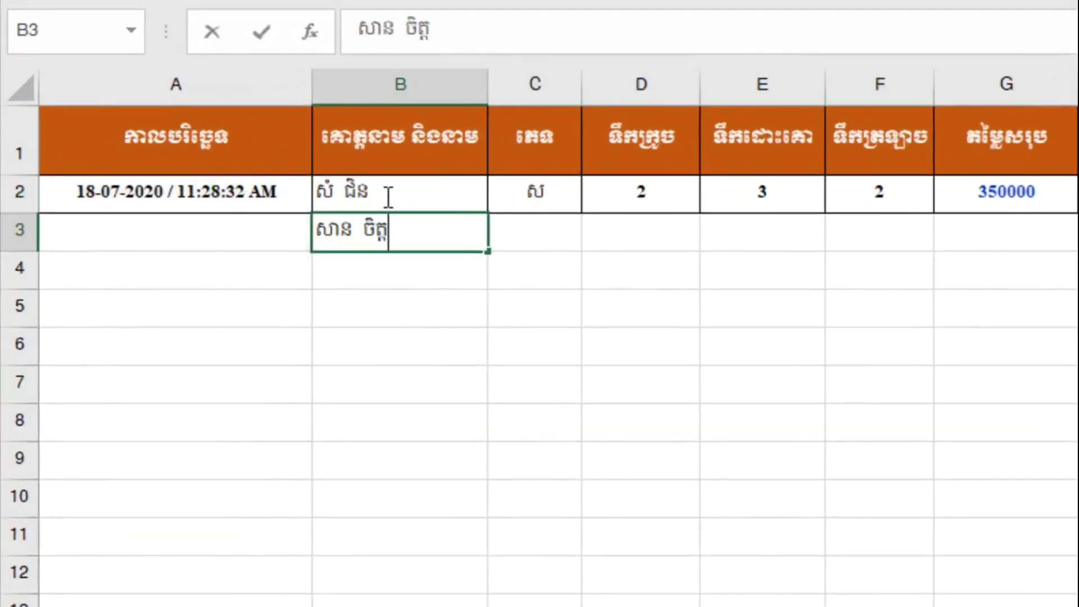
key(Tab)
text(ប)
key(Tab)
text(៥)
key(Tab)
- Enter rows 4–5: customer names, type ប each, with quantities 4 and 6
text(៤)
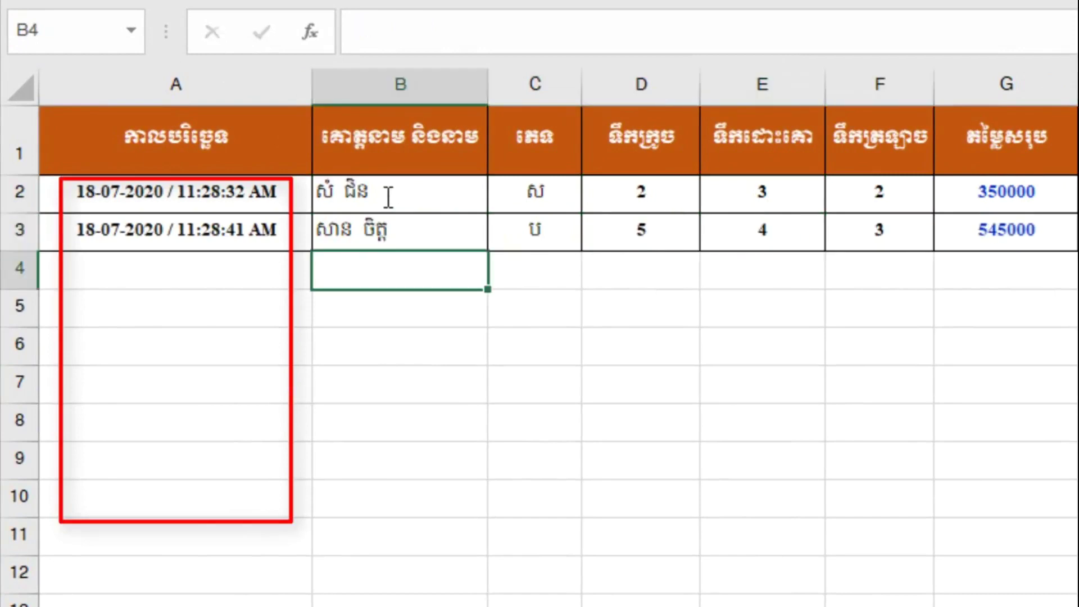
text(ហុង)
key(Tab)
text(ប)
key(Tab)
text(៤)
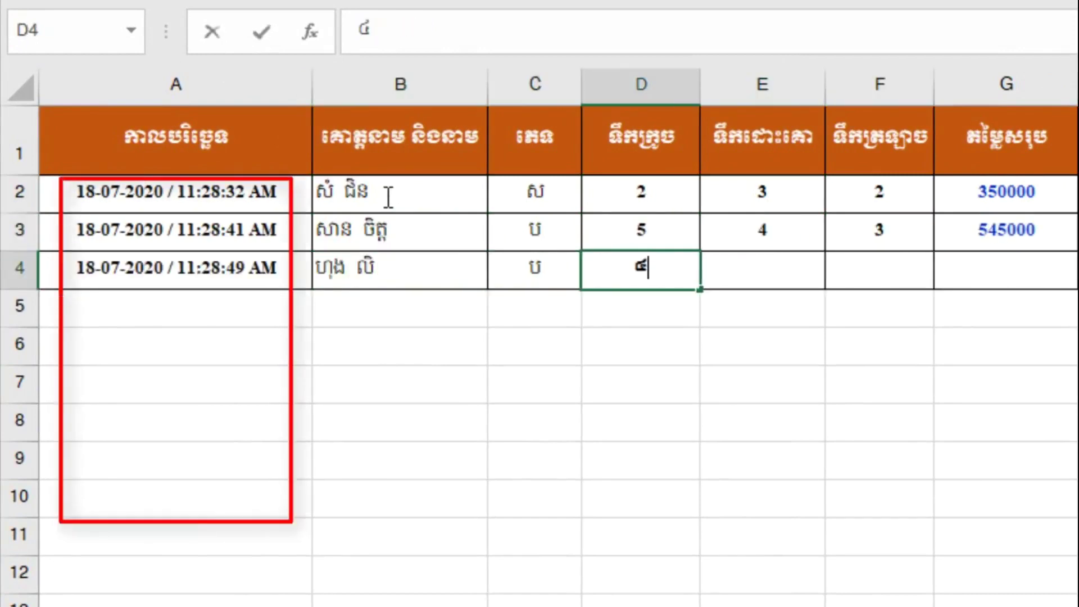
key(Return)
text(ចិត្ត ចាន់)
key(Tab)
text(ប)
key(Tab)
- Enter rows 6–7: customer names, types and quantities 1, 2 and 2, 3
key(Tab)
text(៦)
key(Return)
text(មាន ស៊ី)
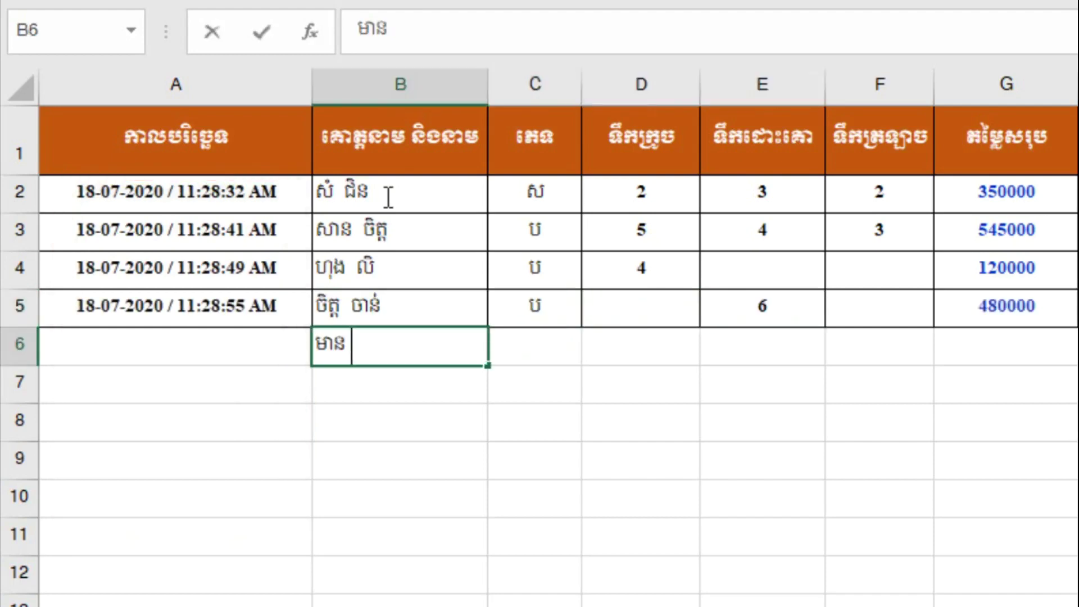
key(Tab)
text(ស២)
key(Tab)
text(១)
key(Tab)
text(២)
key(Return)
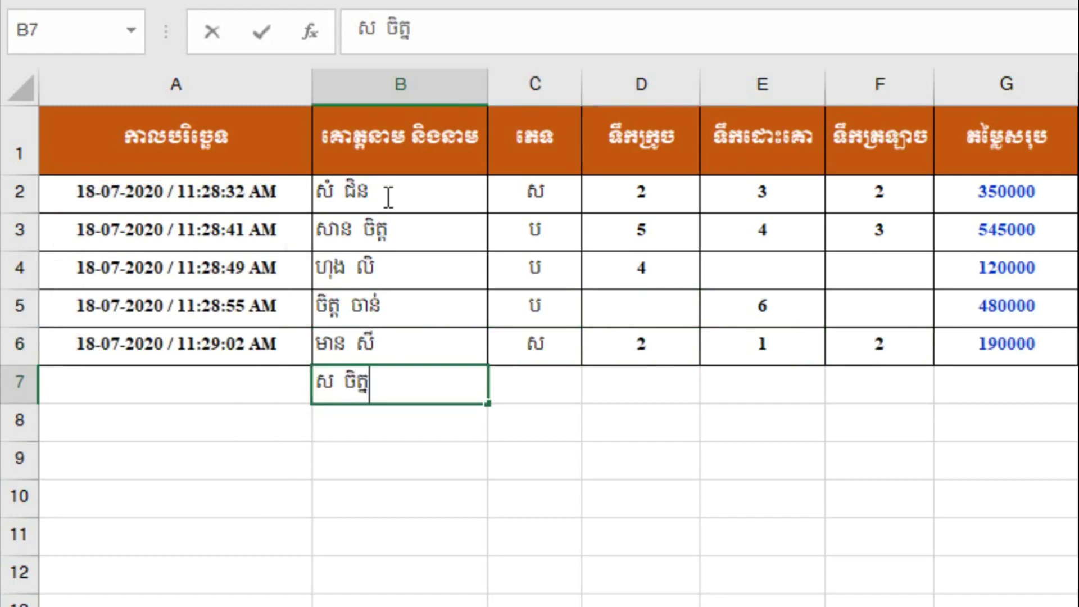
text(ាង)
key(Tab)
text(ស)
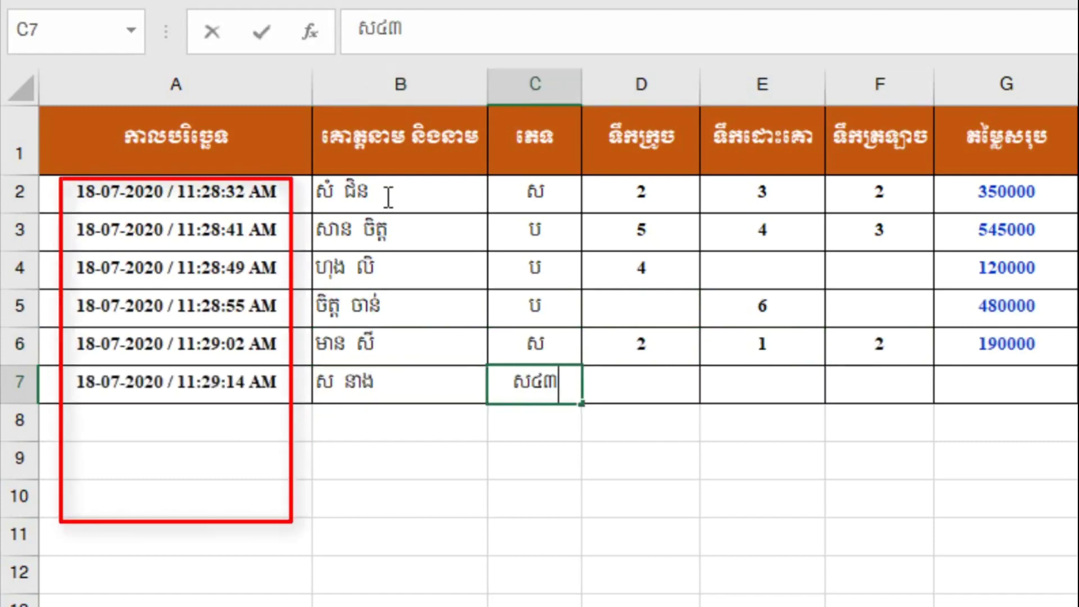
text(ស)
key(Tab)
text(២)
key(Tab)
text(៣)
key(Return)
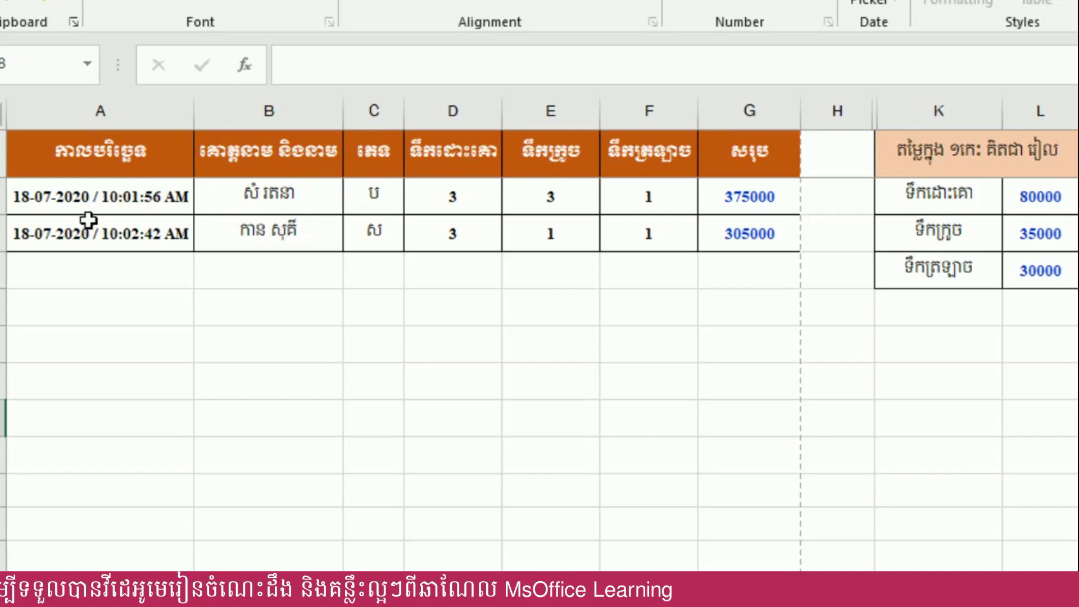
drag(143, 196, 134, 279)
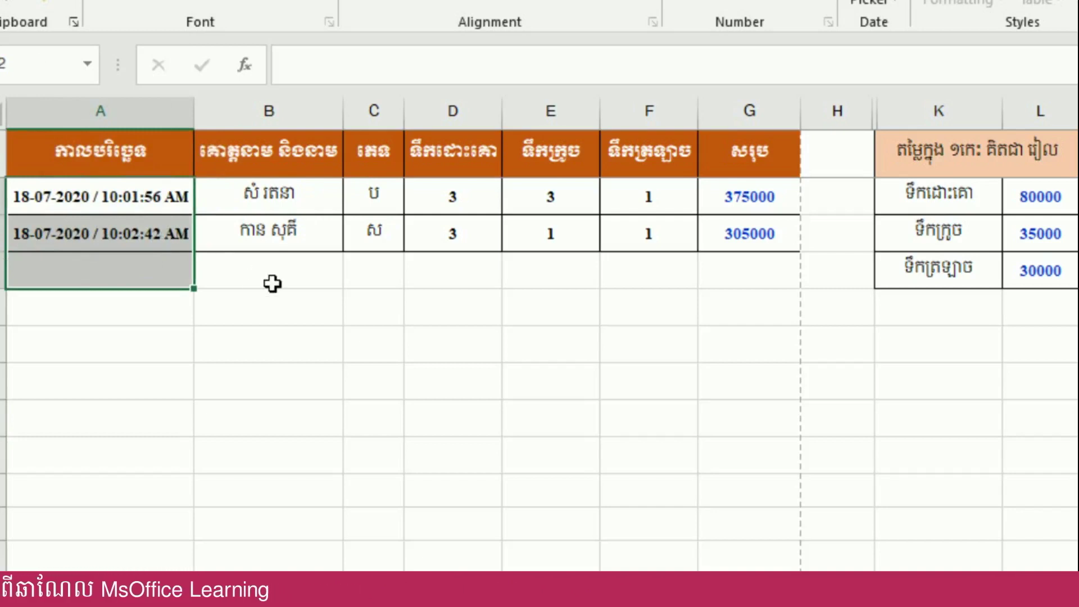
click(275, 277)
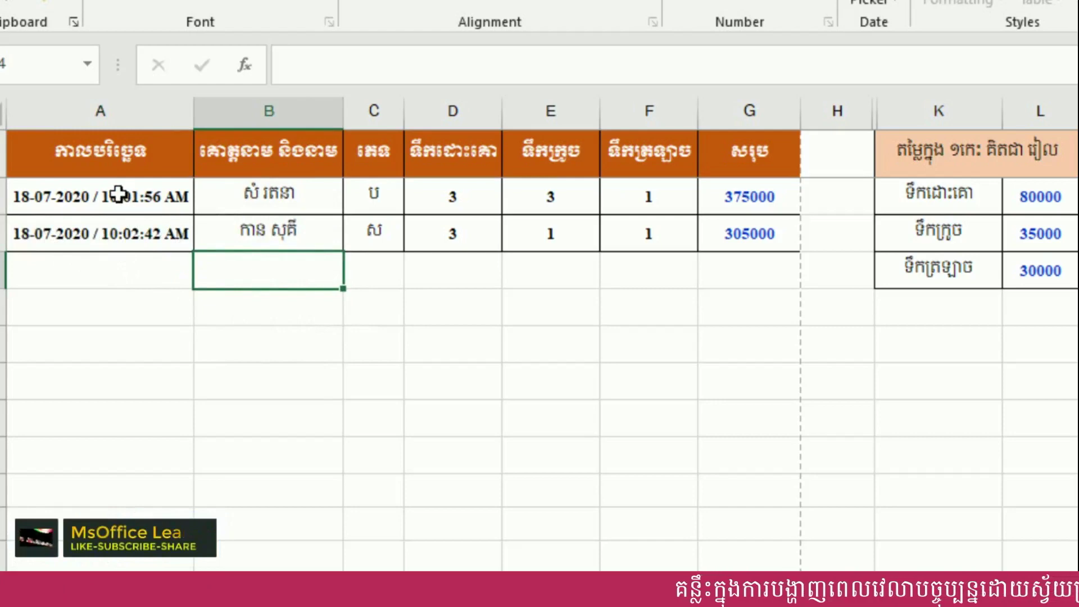
drag(118, 194, 113, 286)
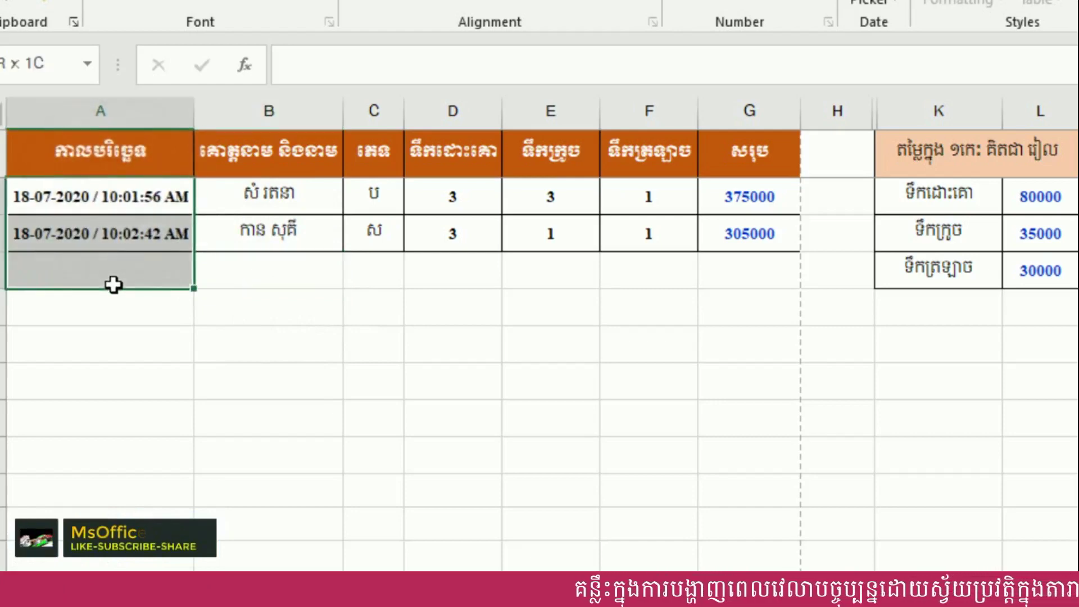
click(237, 270)
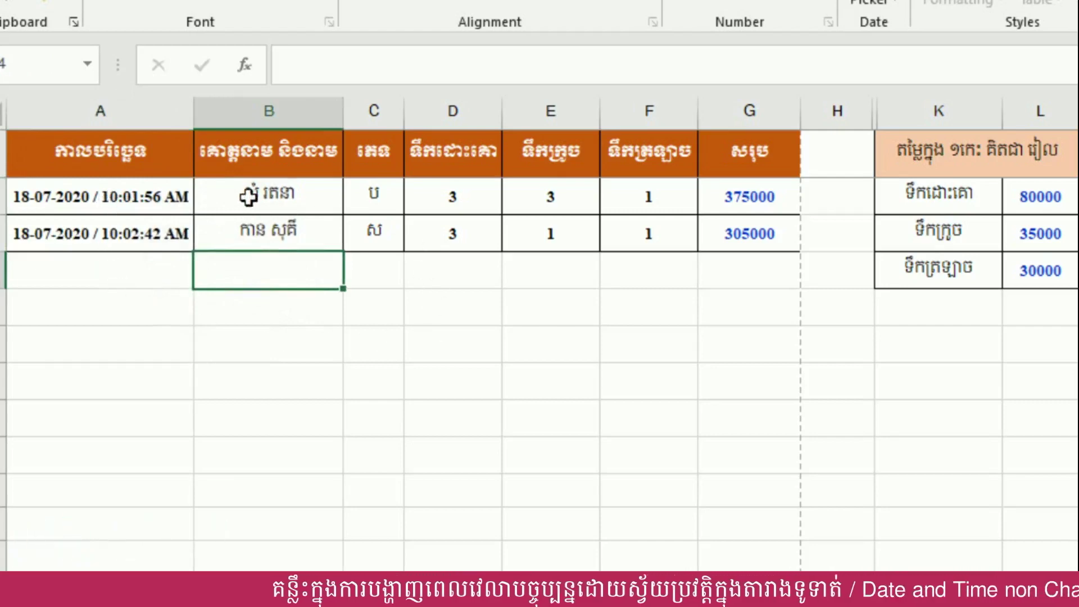
click(622, 386)
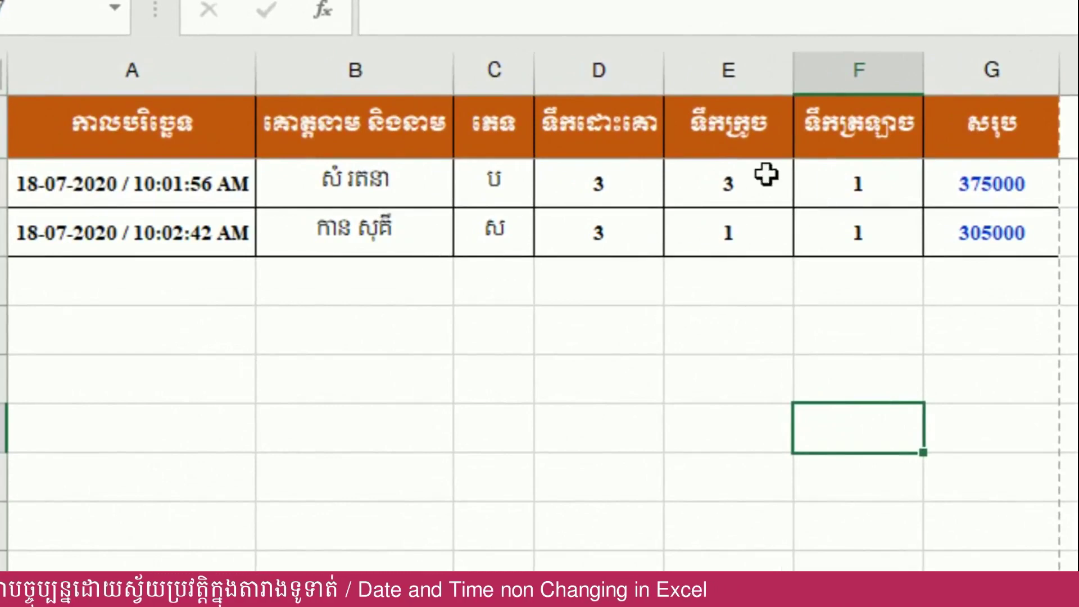
click(396, 285)
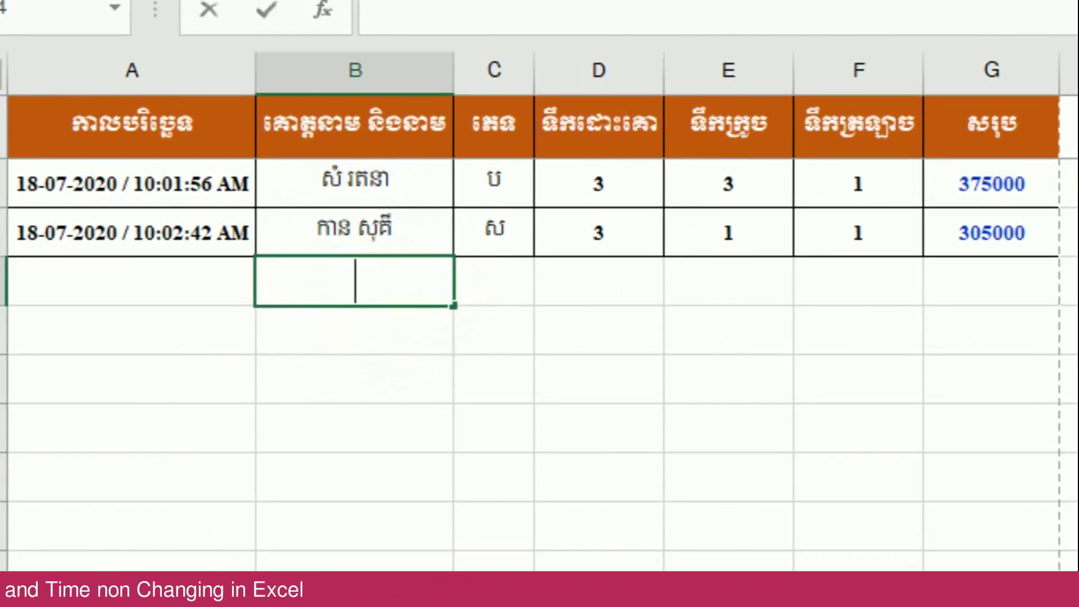
- Fill row 4 with the customer's name, type ប and quantities 1, 2, 2, giving total 210000
text(សូង)
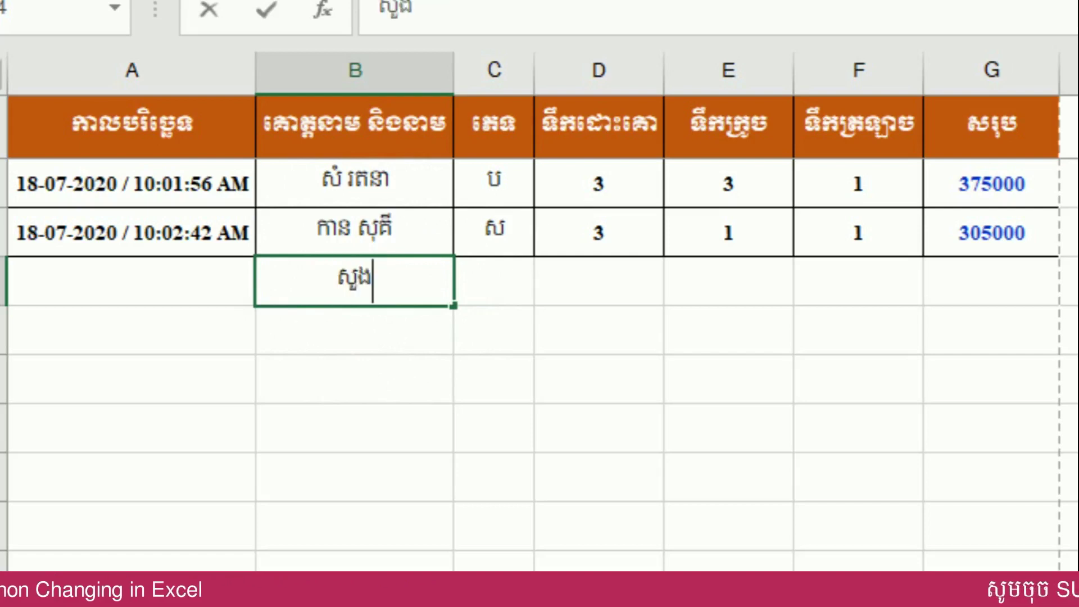
text( សំ)
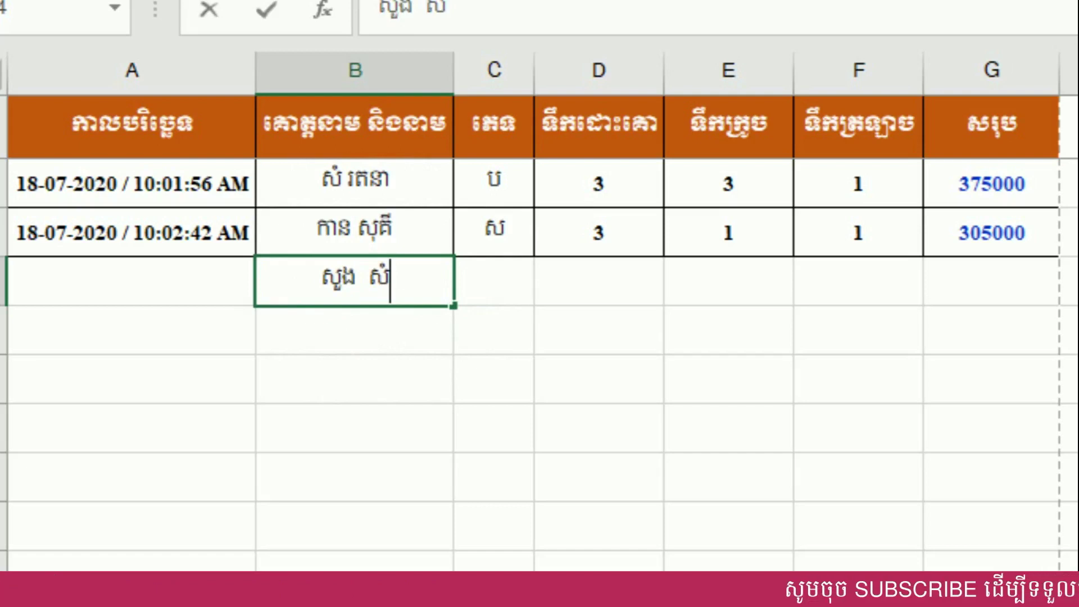
click(493, 291)
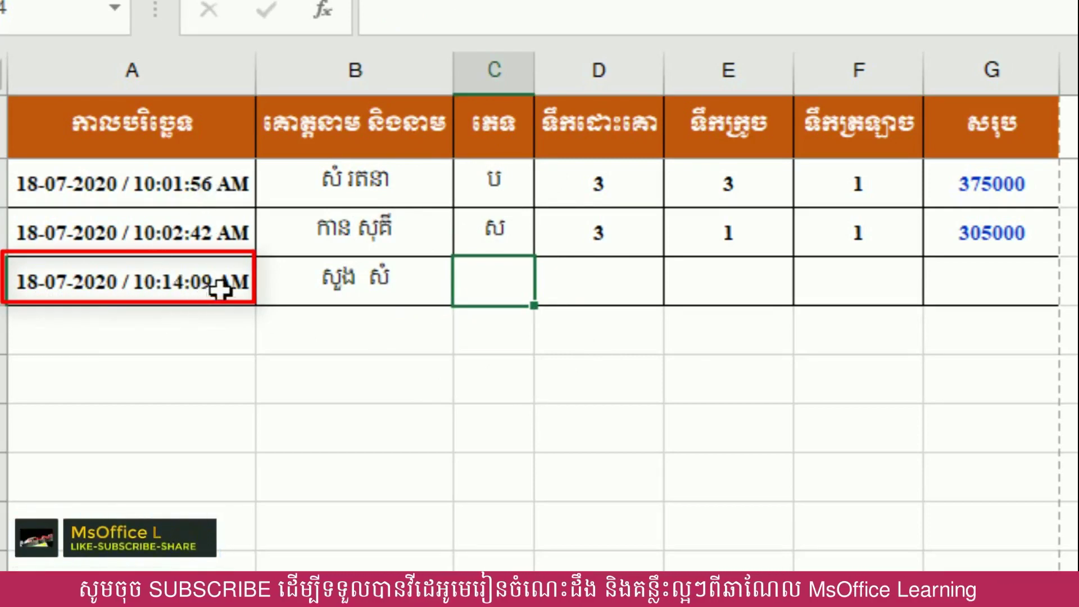
click(366, 288)
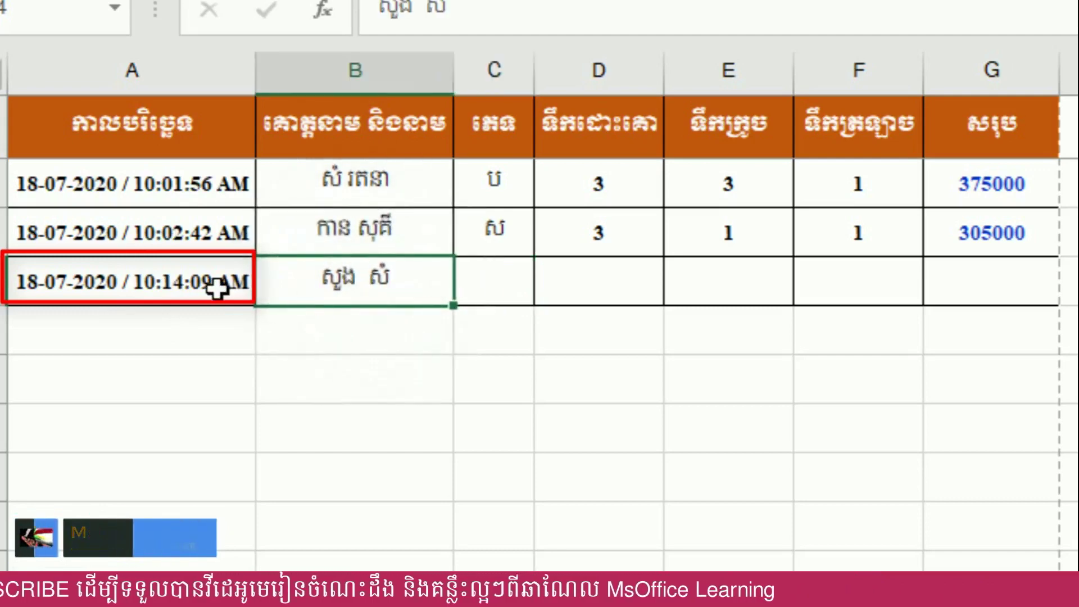
click(467, 298)
text(ប)
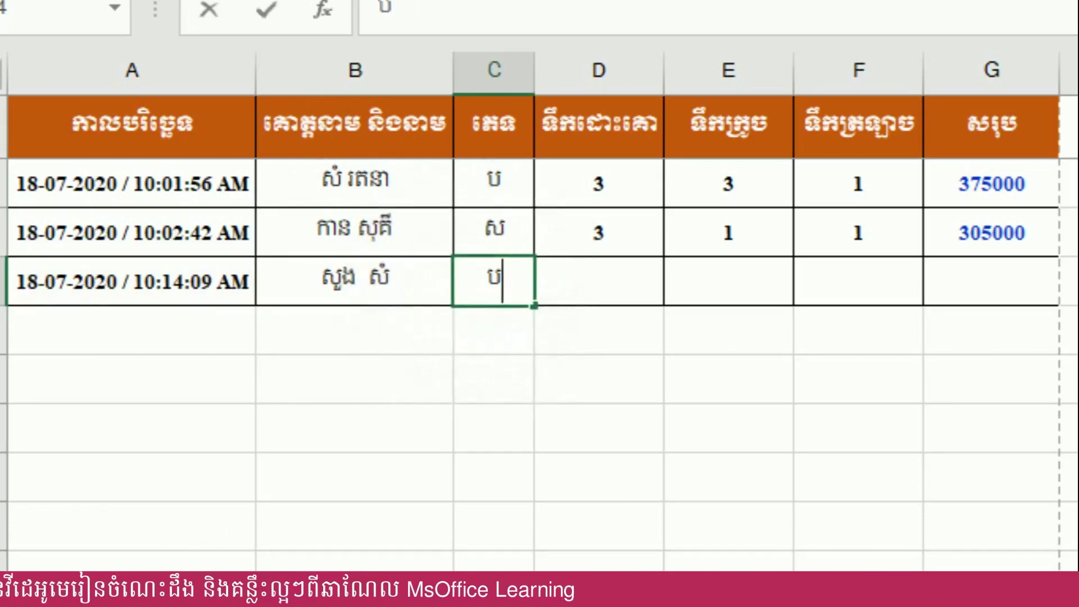
key(Tab)
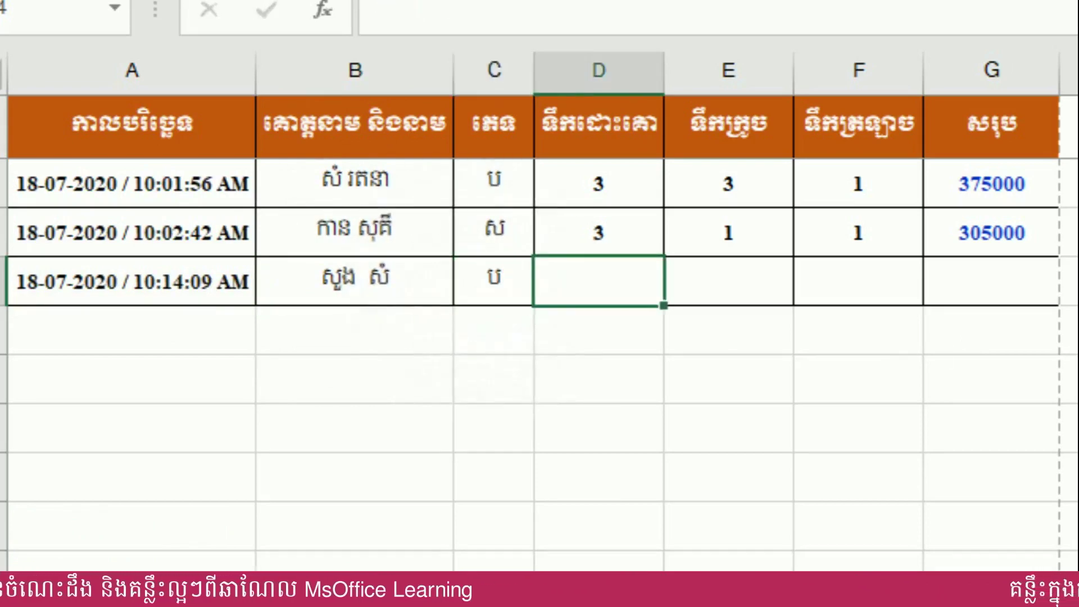
text(១)
key(Tab)
text(២)
key(Tab)
text(២)
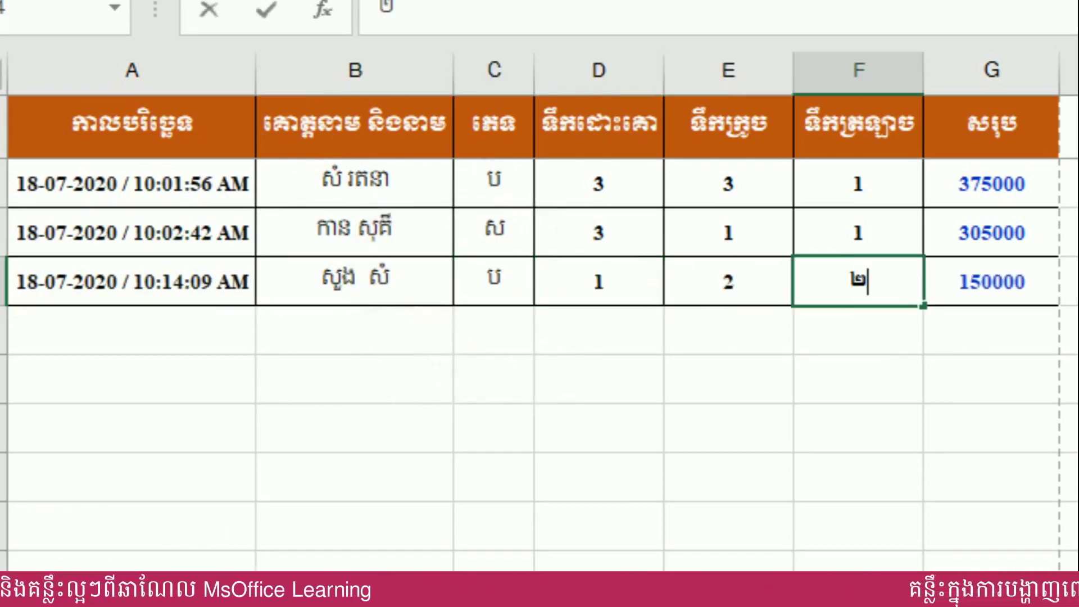
click(877, 462)
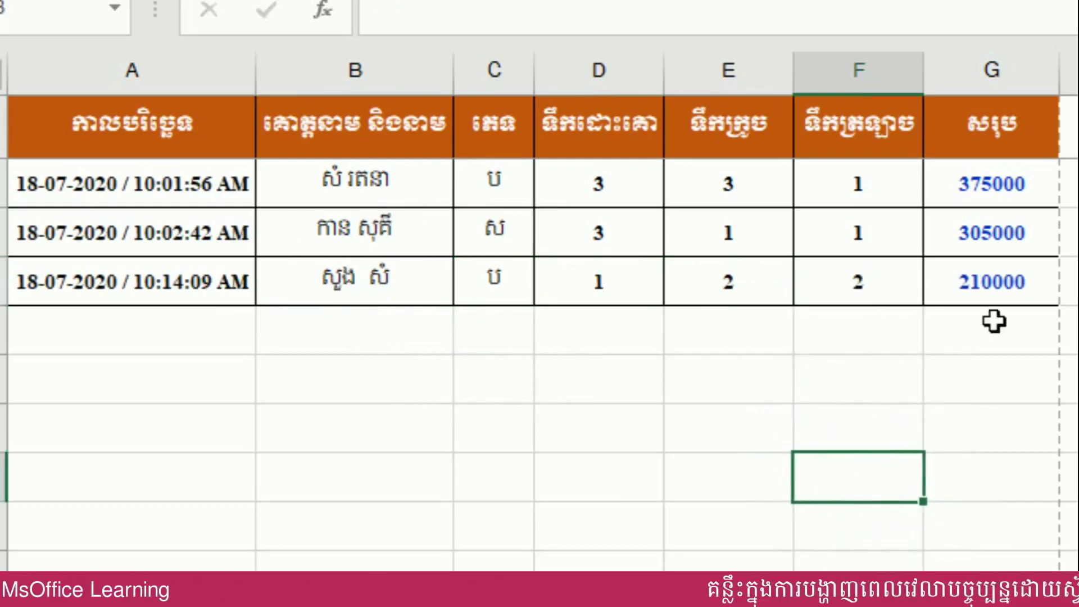
click(311, 336)
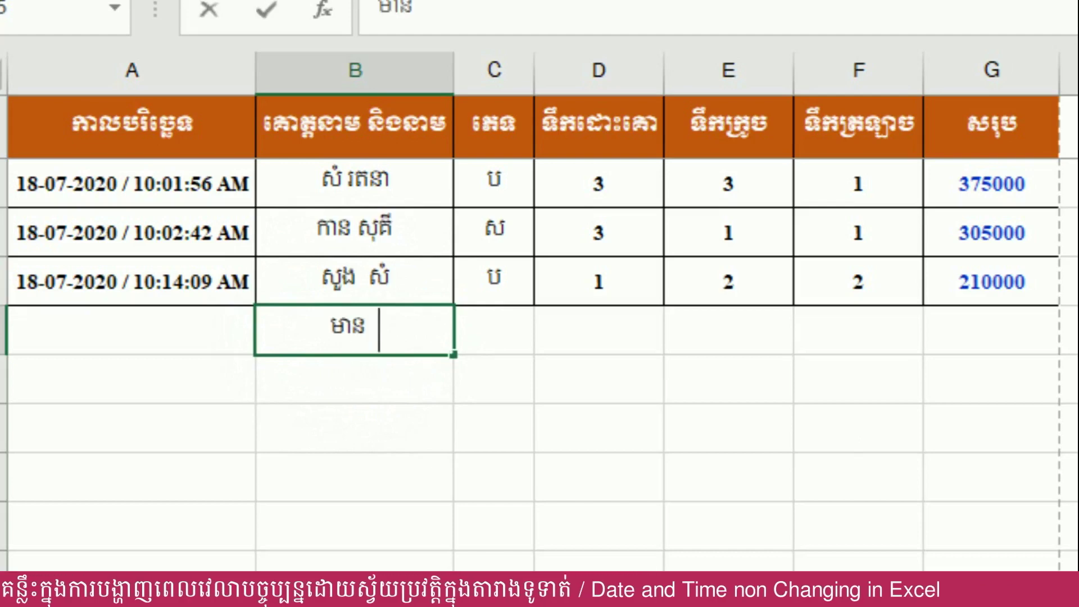
- Finish the customer name in B5, set type ស, and enter quantity 1 in D5, E5 and F5
text(មុំ)
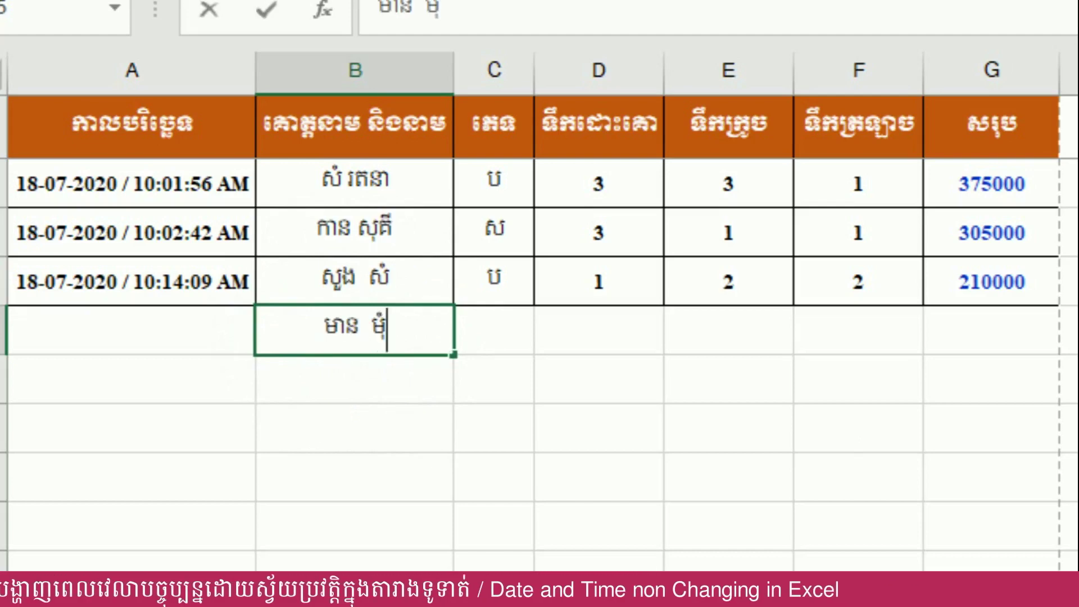
key(Tab)
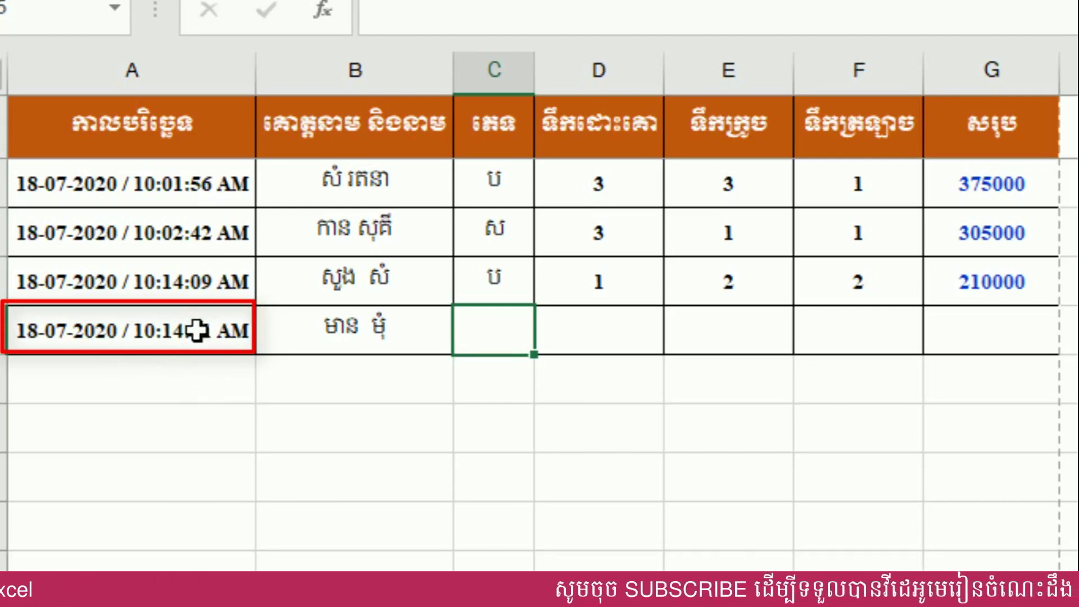
text(ស)
click(639, 329)
text(១)
click(712, 331)
text(១)
click(820, 331)
text(១)
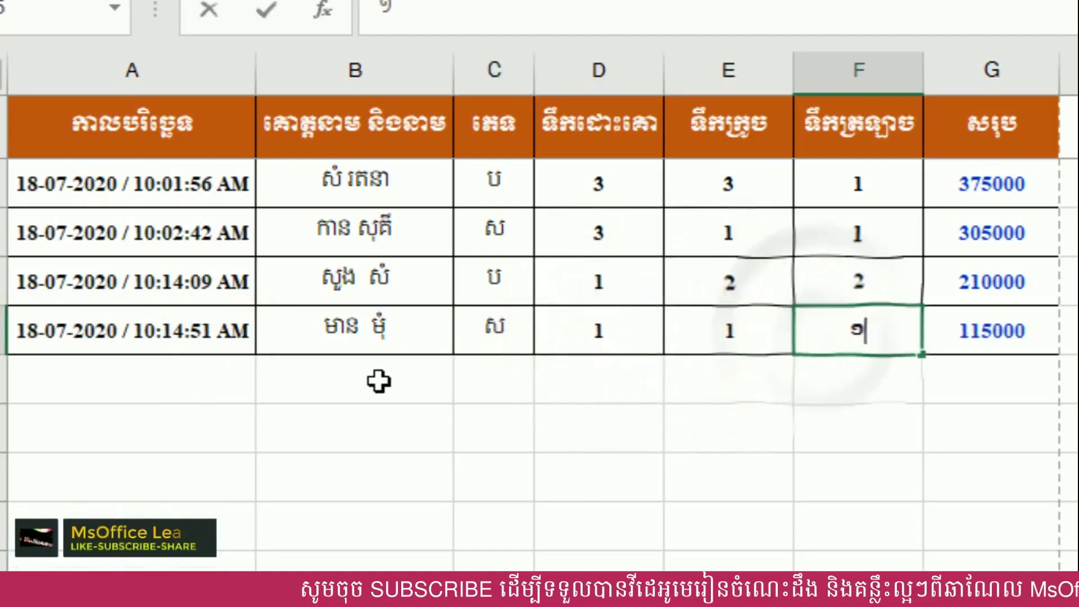
click(384, 384)
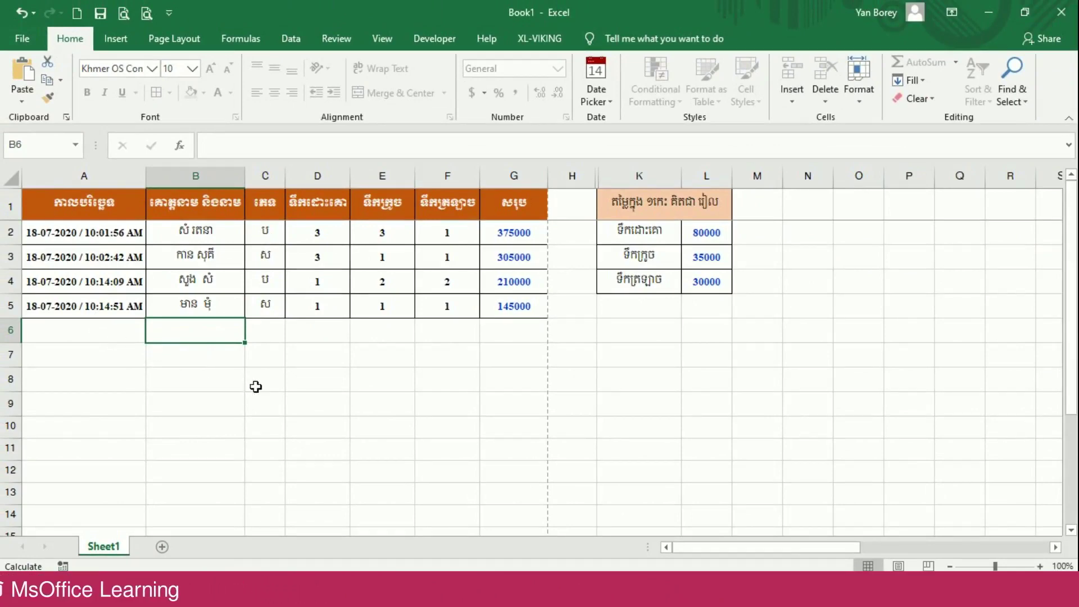
- Add a new blank sheet, widen its column A, and start the Khmer date heading in A1
click(342, 381)
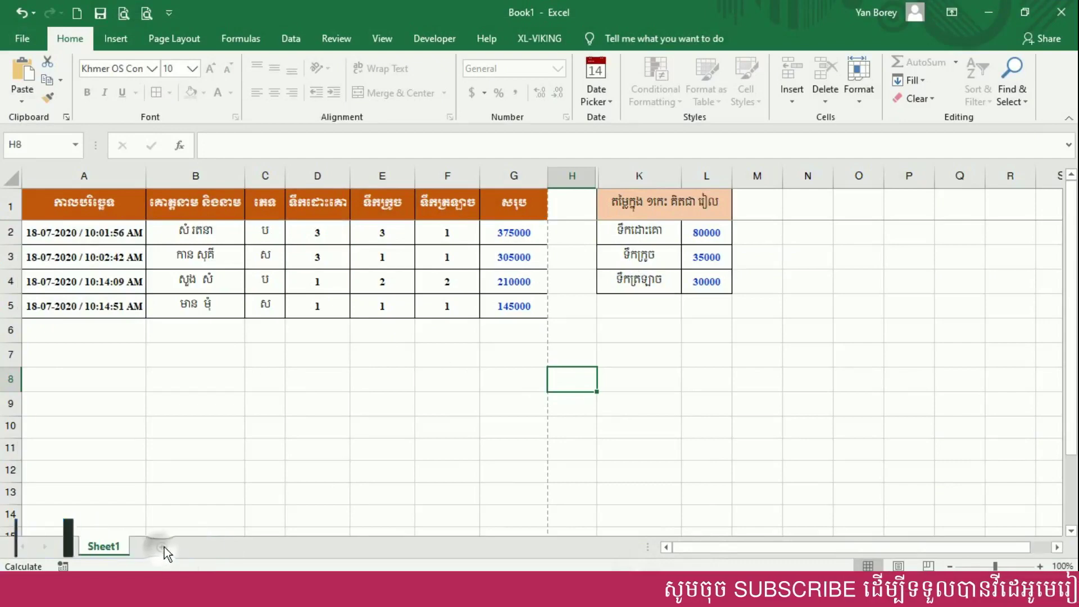
click(157, 547)
drag(72, 188, 87, 188)
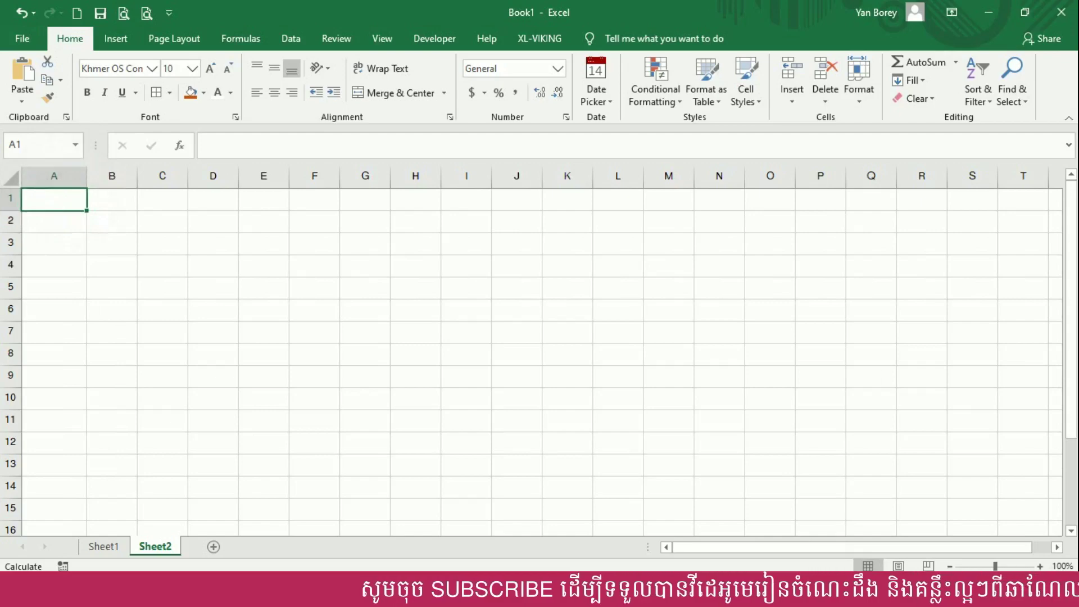
text(កាលបរិច្ឆេ)
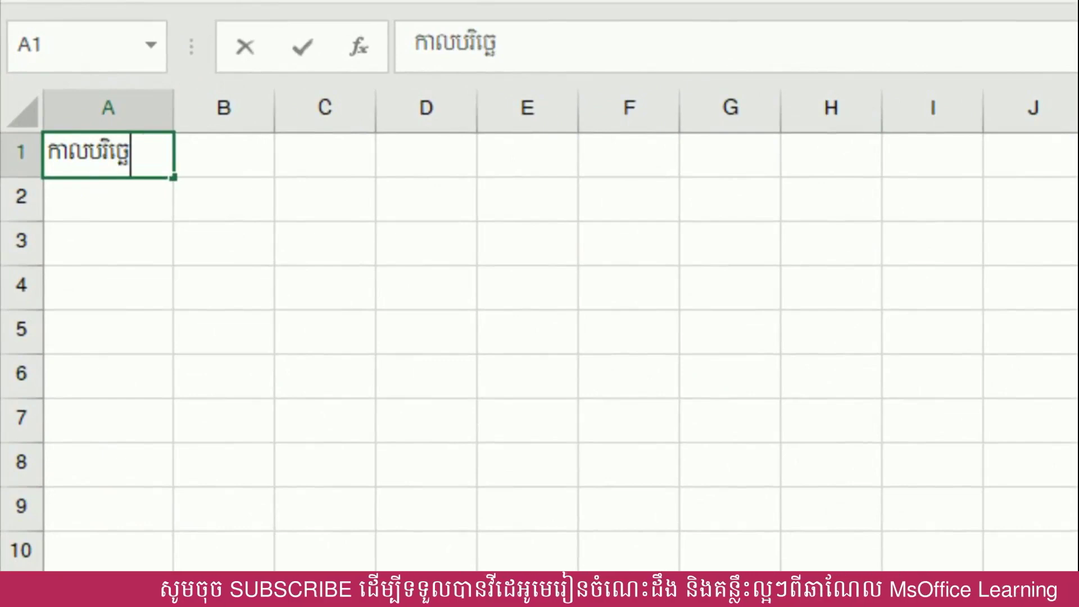
text(ទ)
- Enter the name, sex and orange-juice headings in B1 through D1
key(Tab)
text(គោត្តន)
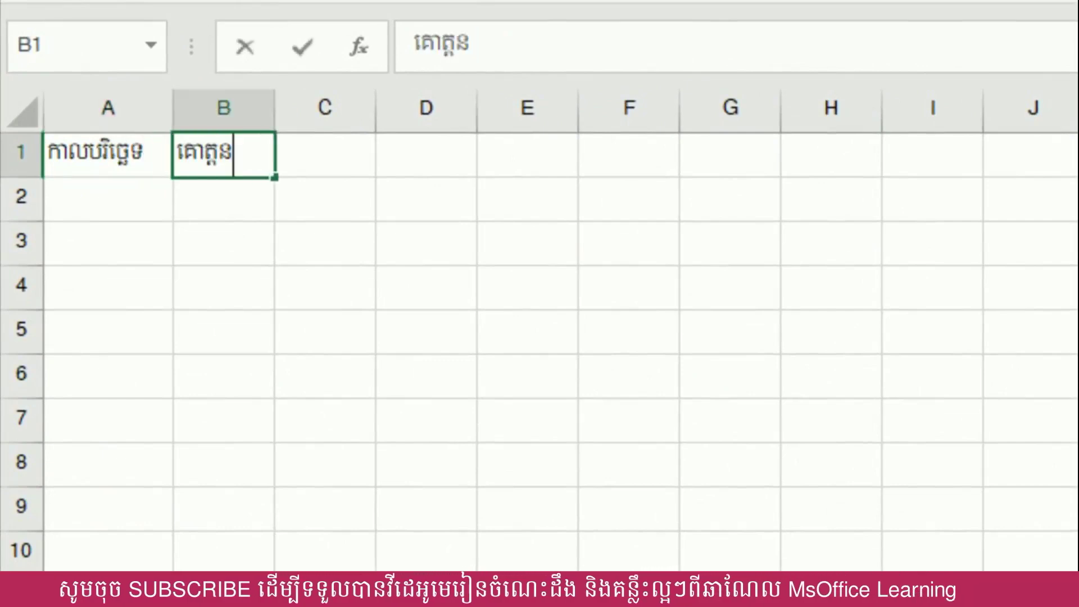
text(ាម និង)
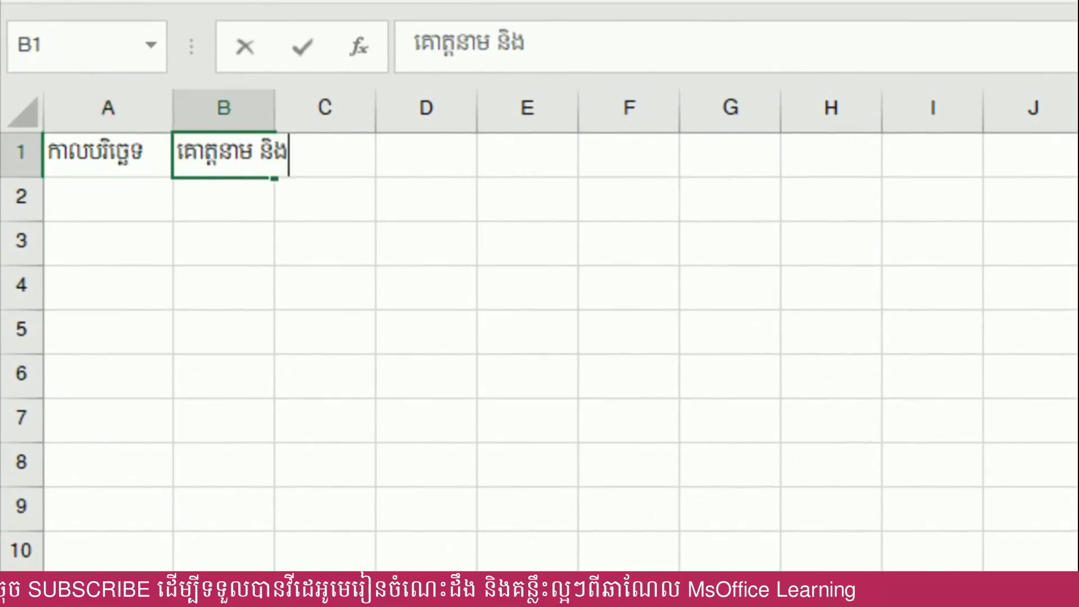
text(នាម)
key(Tab)
text(ភេទ)
key(Tab)
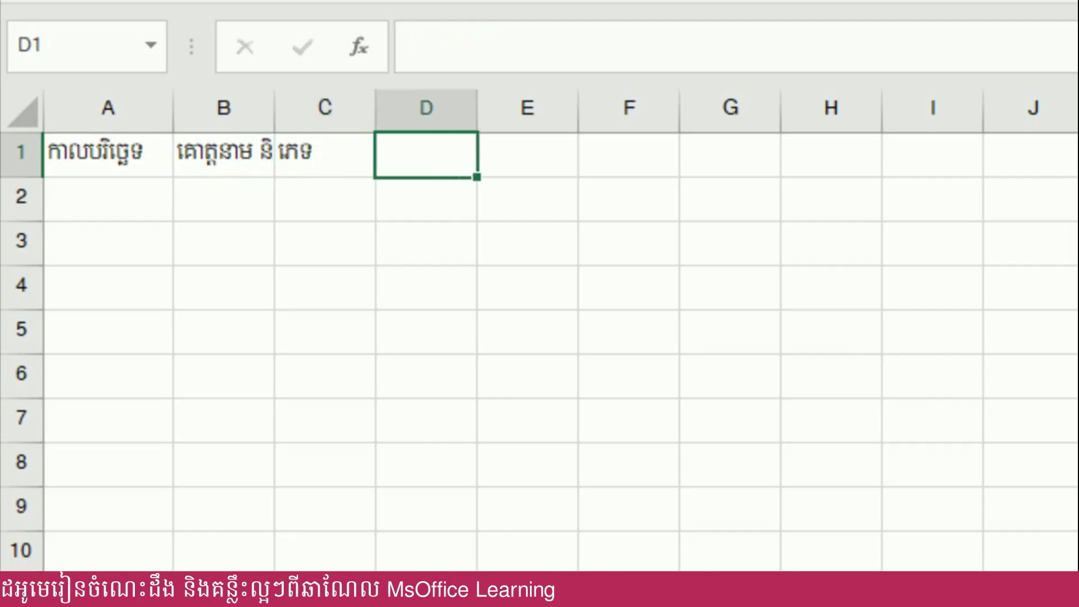
text(ទឹក្រ)
key(BackSpace)
key(BackSpace)
key(BackSpace)
key(Tab)
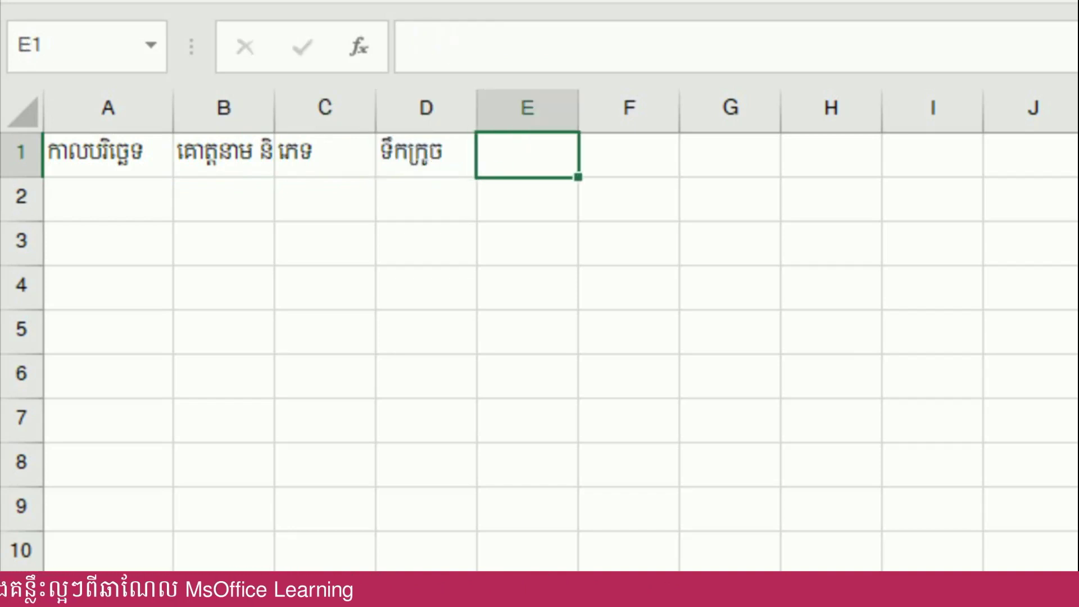
- Enter the milk, third drink and total-price (តម្លៃសរុប) headings in E1 through G1
text(ទឹកដភ)
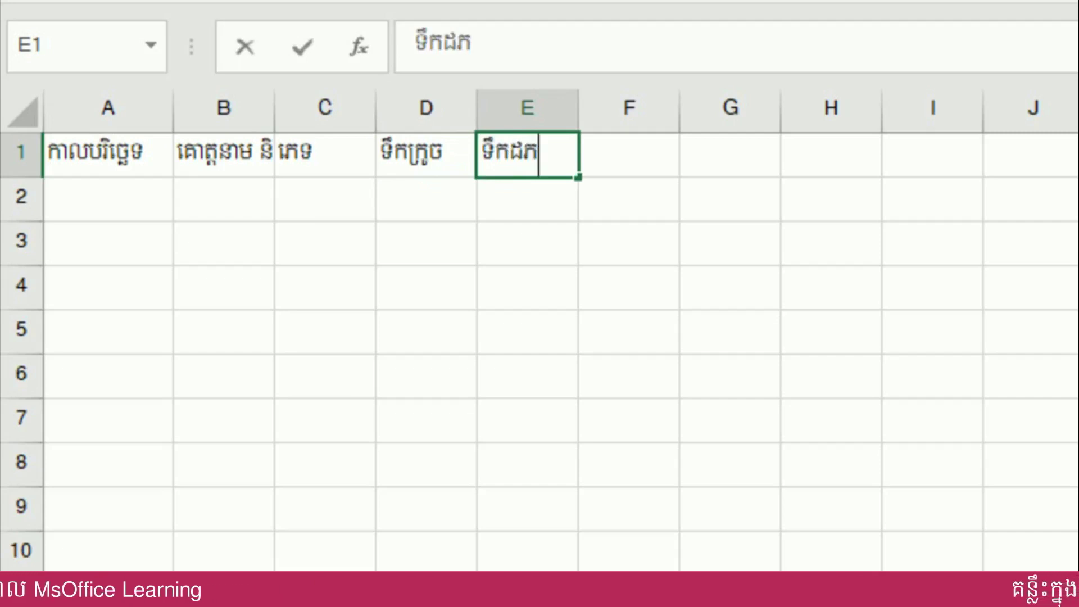
key(BackSpace)
text(ោះគោ)
key(Tab)
text(ទឹ)
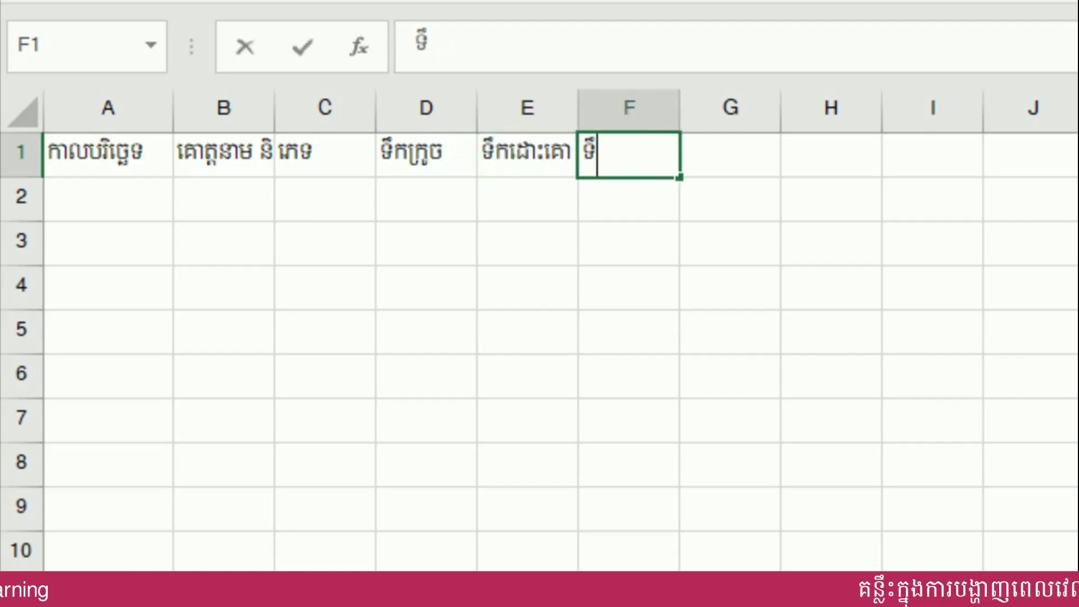
text(កត្រឡាច)
key(Tab)
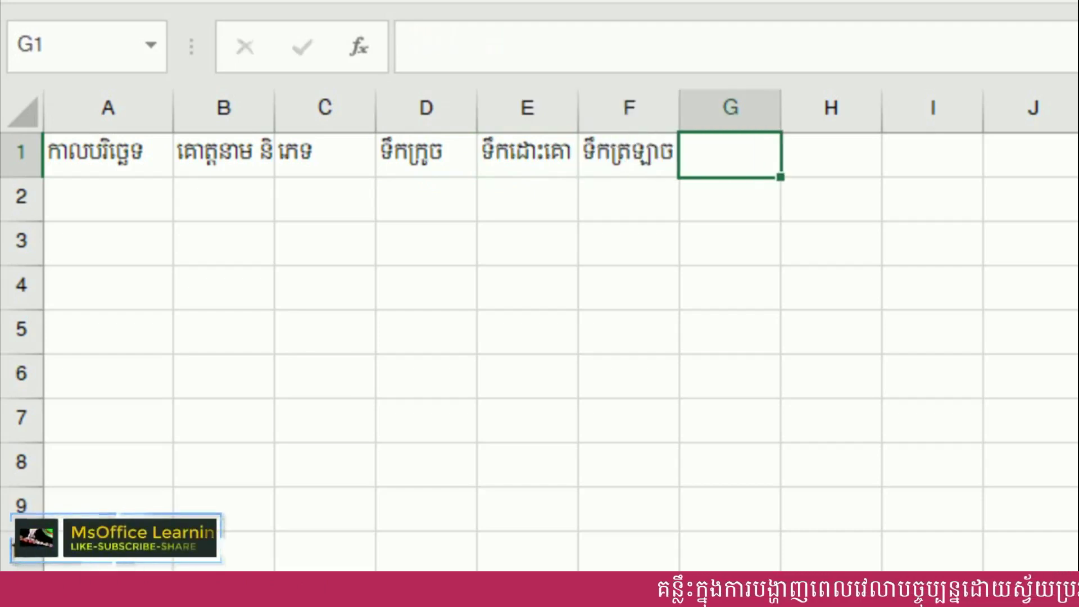
text(ស)
key(BackSpace)
key(BackSpace)
key(BackSpace)
text(តម្)
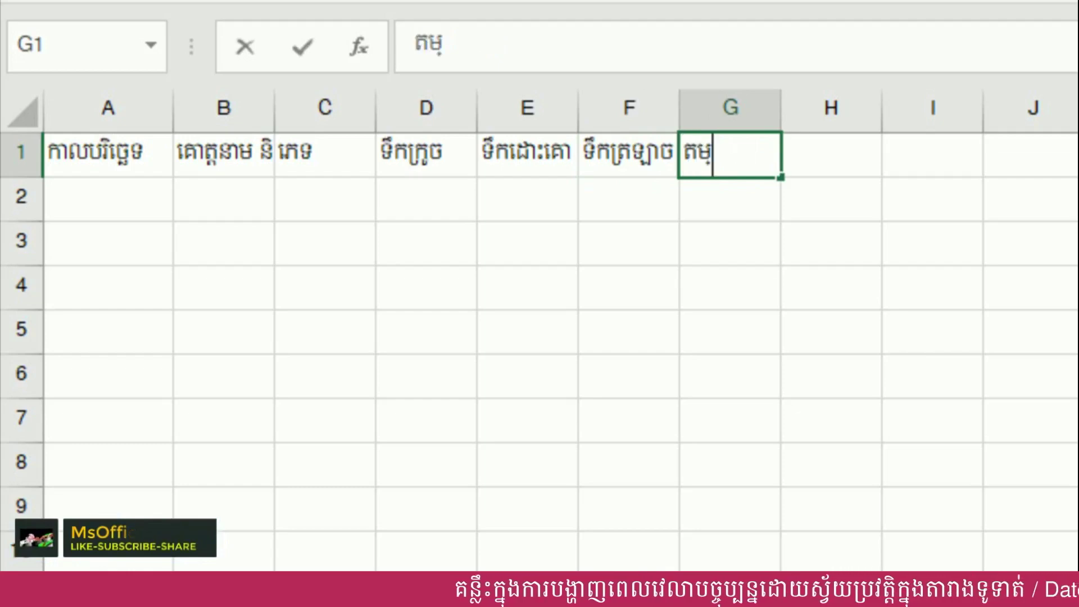
text(លៃសរុប)
key(Return)
- Make row 1 taller, centre the A1:G1 headings vertically and horizontally, and widen column B
drag(20, 177, 19, 213)
drag(84, 191, 564, 307)
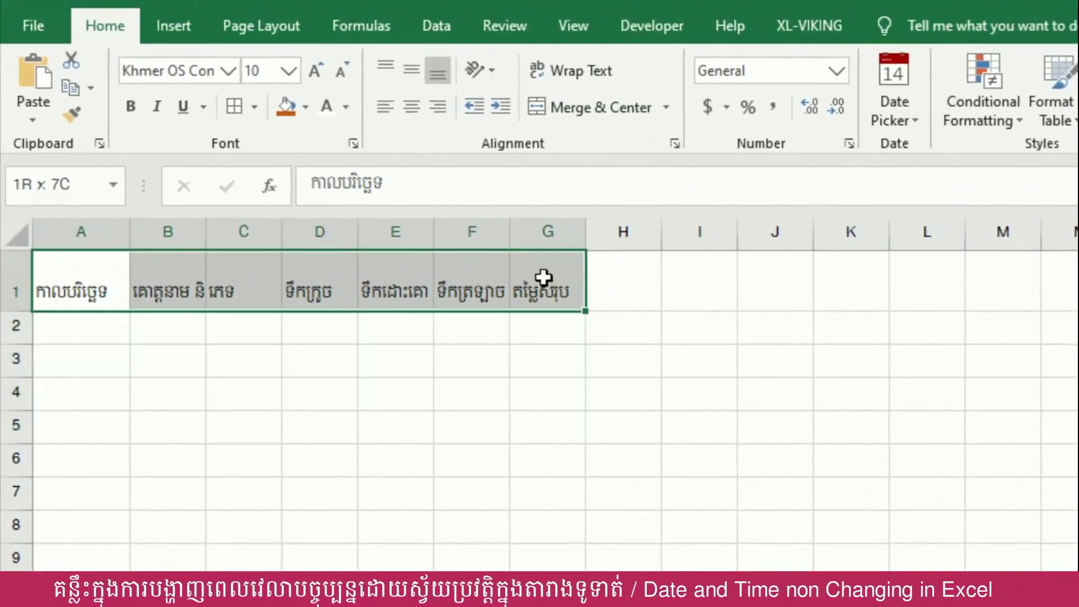
drag(565, 308, 548, 281)
click(412, 70)
click(412, 106)
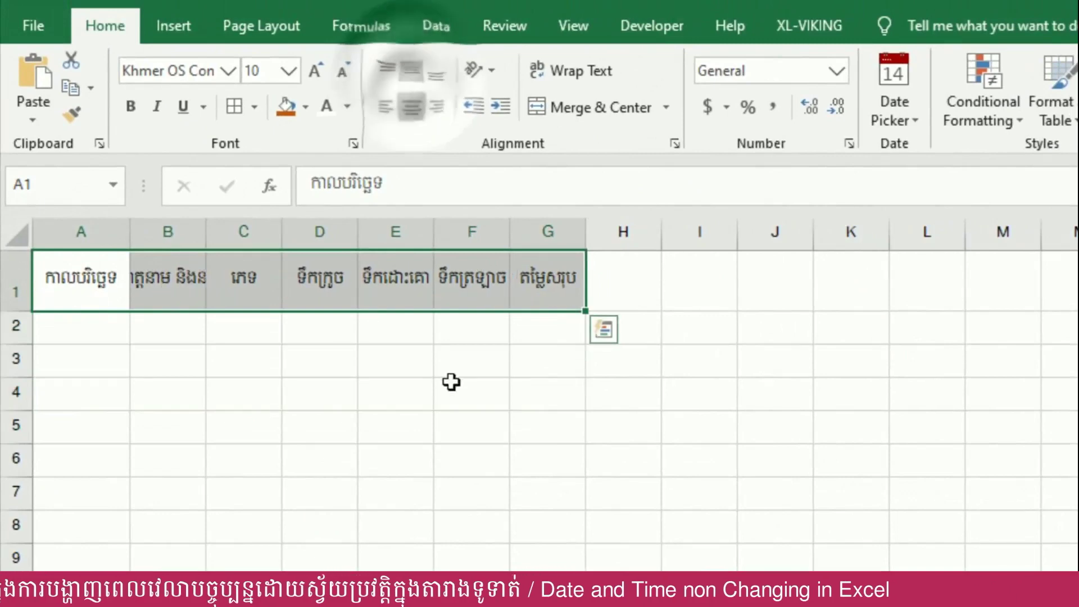
click(450, 388)
drag(206, 232, 262, 232)
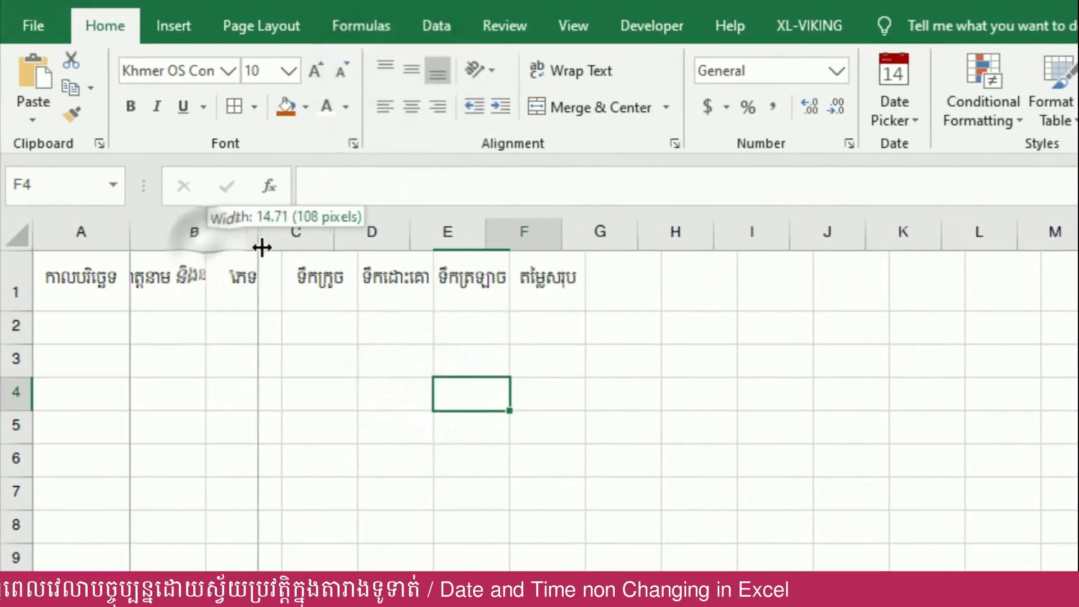
- Apply All Borders to A1:G14 and give the header row a dark orange fill with light text
mouse_move(87, 274)
mouse_down()
mouse_move(576, 514)
mouse_move(589, 567)
mouse_move(421, 515)
mouse_up()
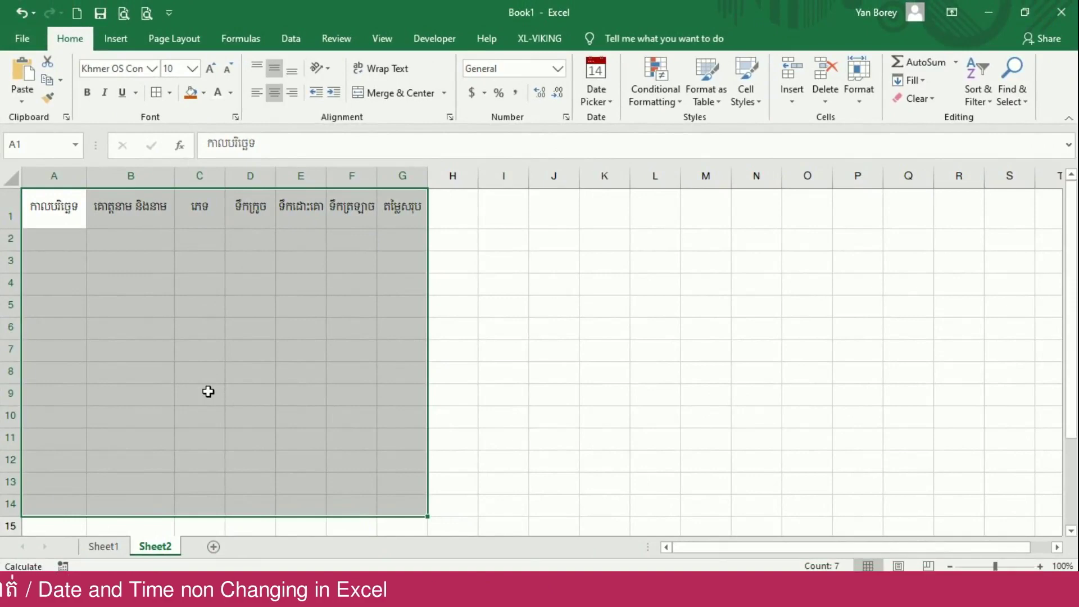
scroll(208, 392, down, 1)
scroll(208, 390, down, 2)
scroll(171, 475, up, 3)
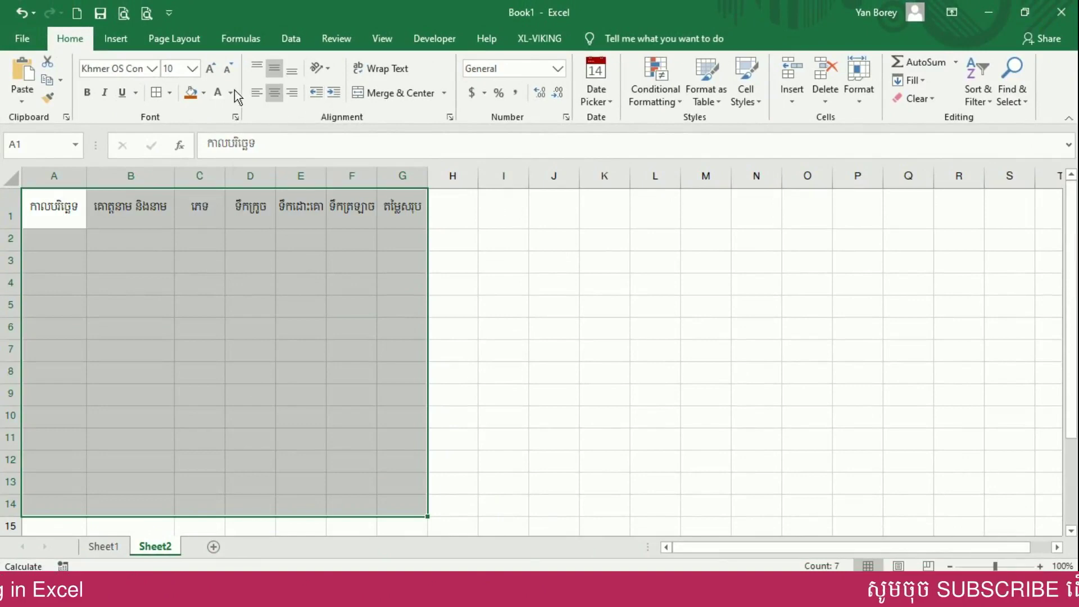
click(169, 94)
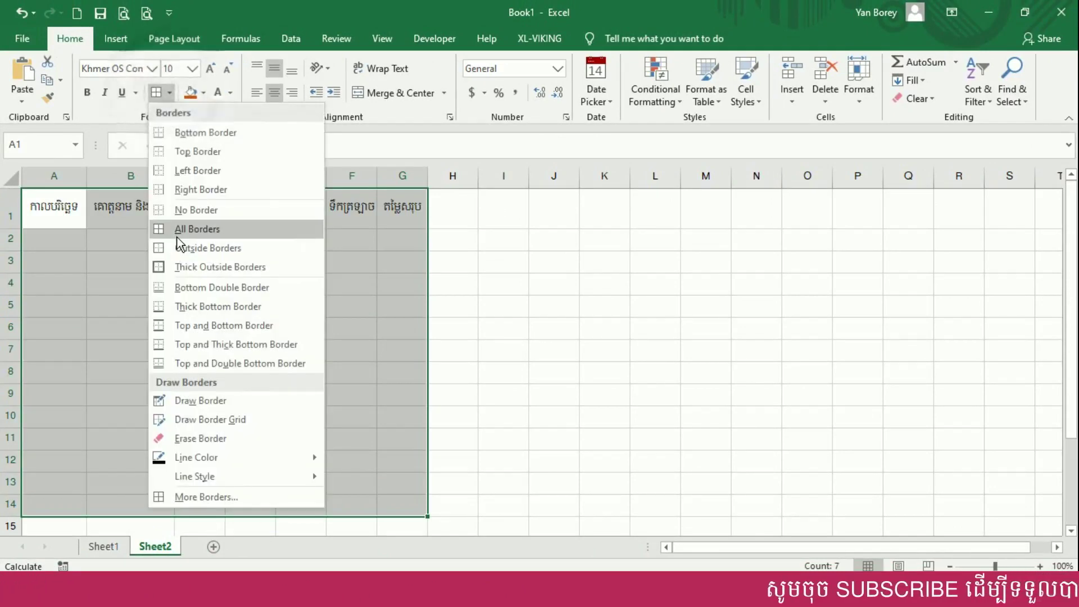
click(177, 227)
drag(54, 208, 403, 208)
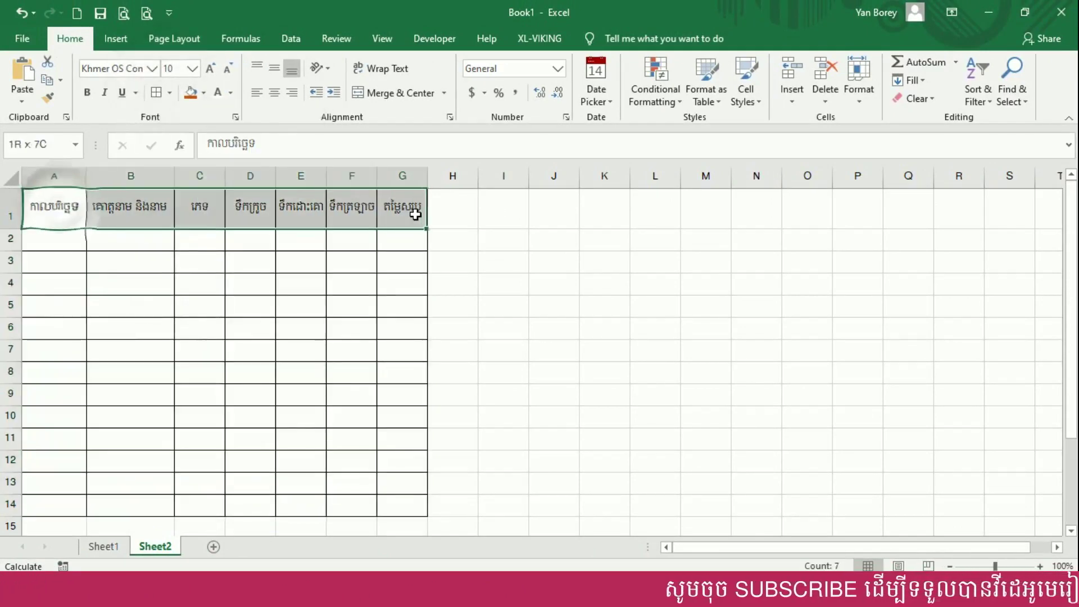
click(191, 93)
click(218, 92)
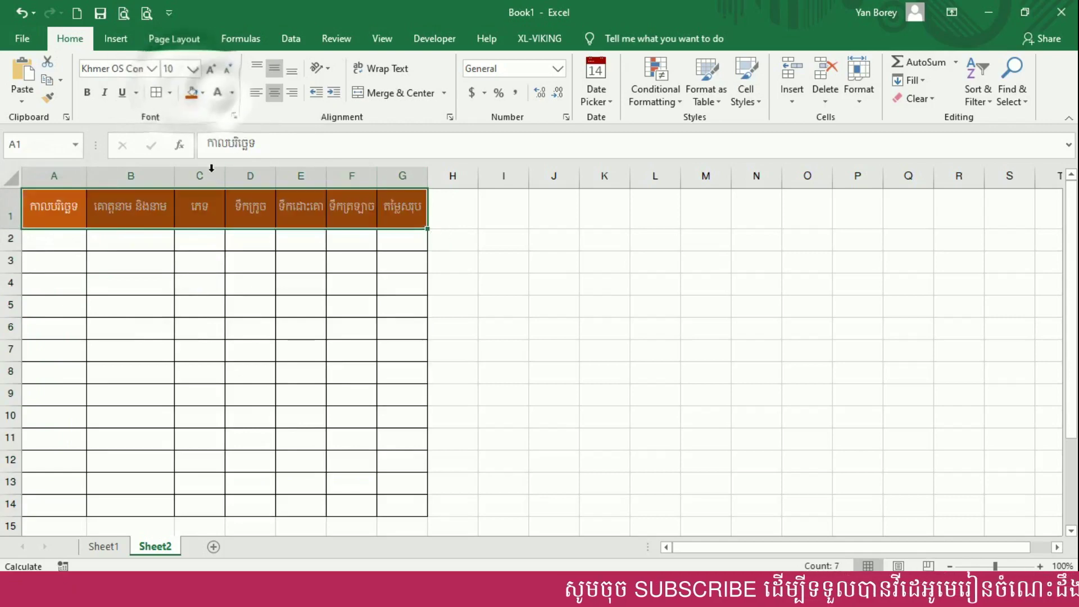
- Set the header row's font to Khmer OS Muol Light
click(151, 68)
scroll(180, 337, down, 1)
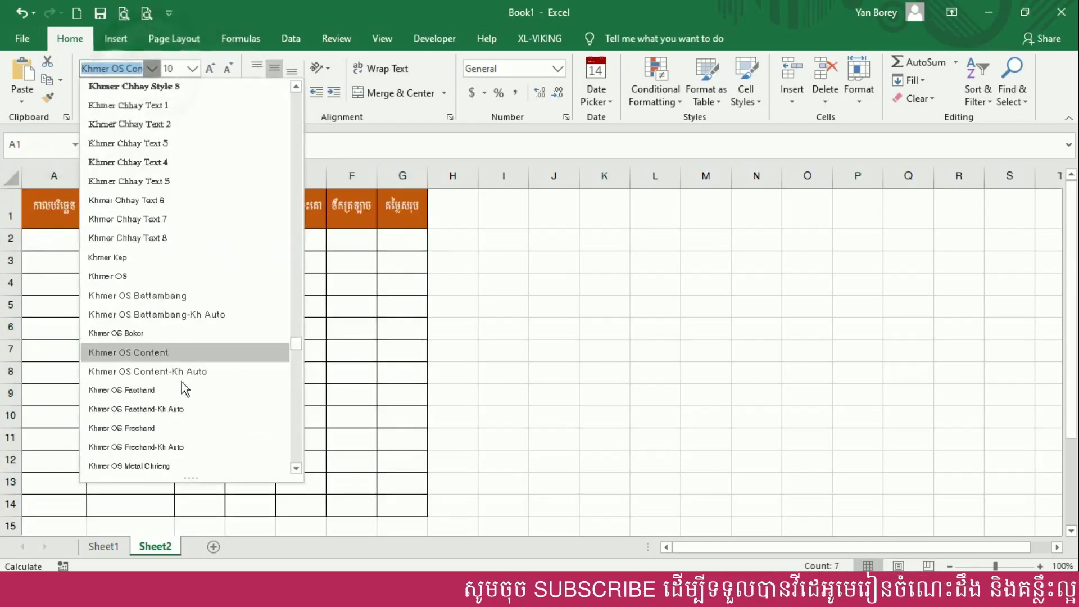
scroll(176, 450, down, 2)
scroll(171, 458, down, 1)
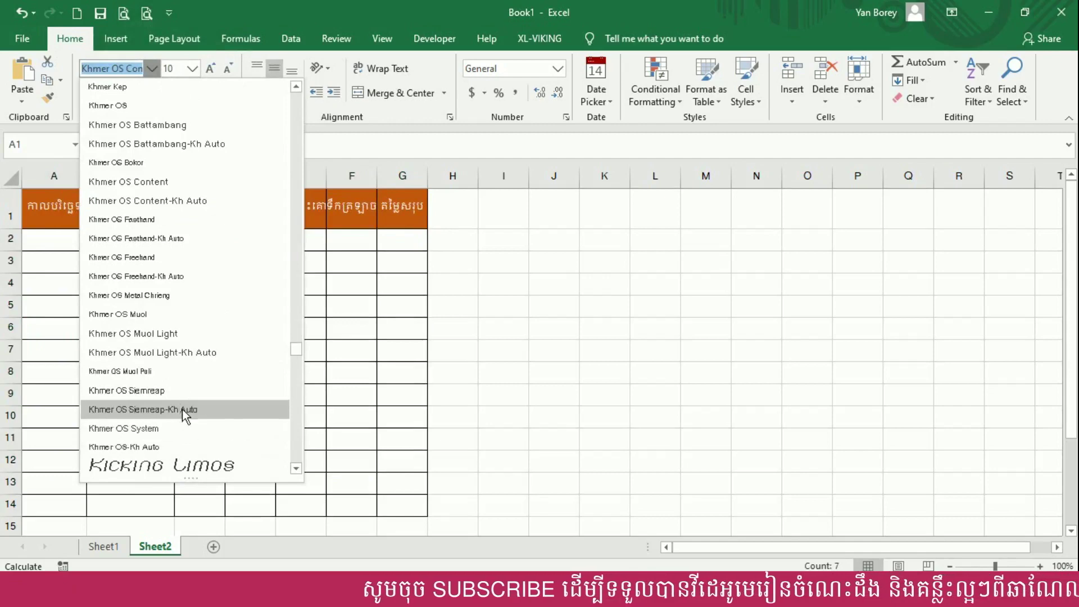
click(173, 335)
click(177, 329)
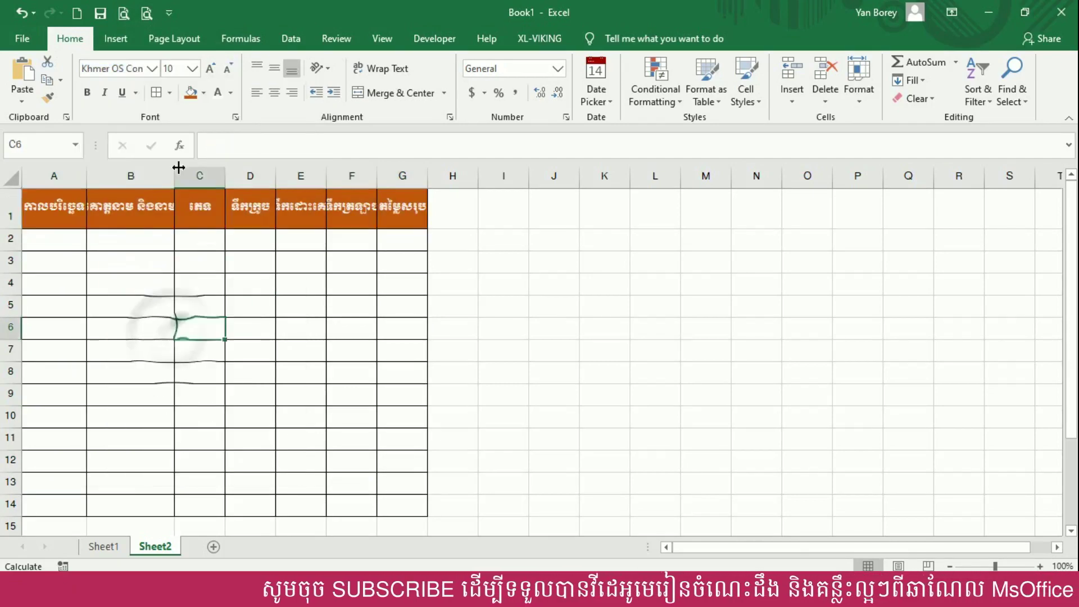
- Widen columns A through G so each heading fits
drag(173, 171, 185, 171)
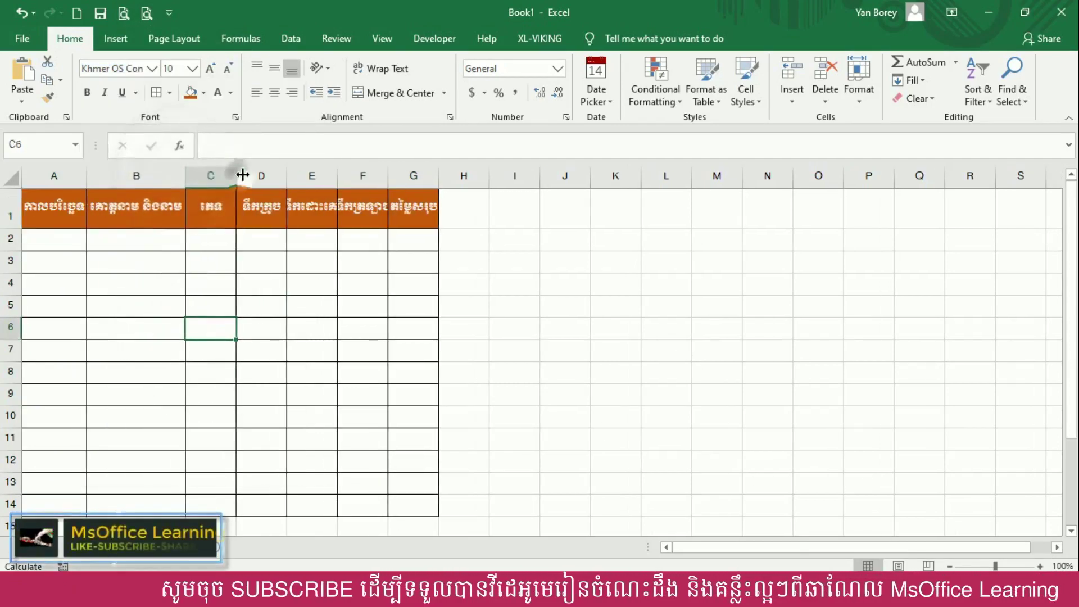
drag(262, 176, 402, 179)
click(504, 238)
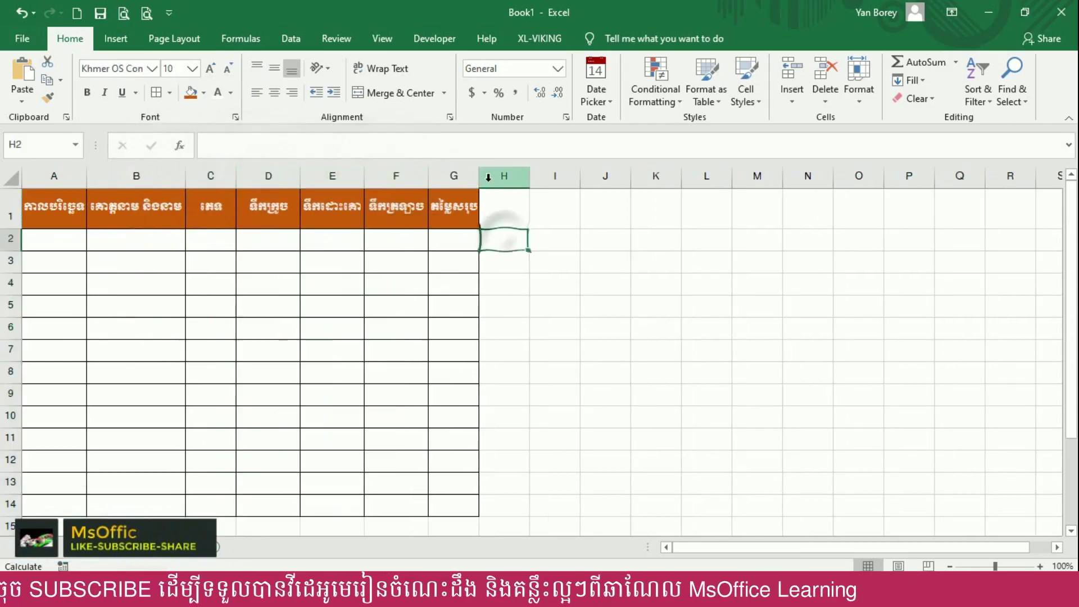
drag(479, 177, 503, 177)
drag(429, 176, 377, 176)
drag(302, 175, 305, 176)
drag(238, 176, 184, 179)
drag(86, 178, 142, 179)
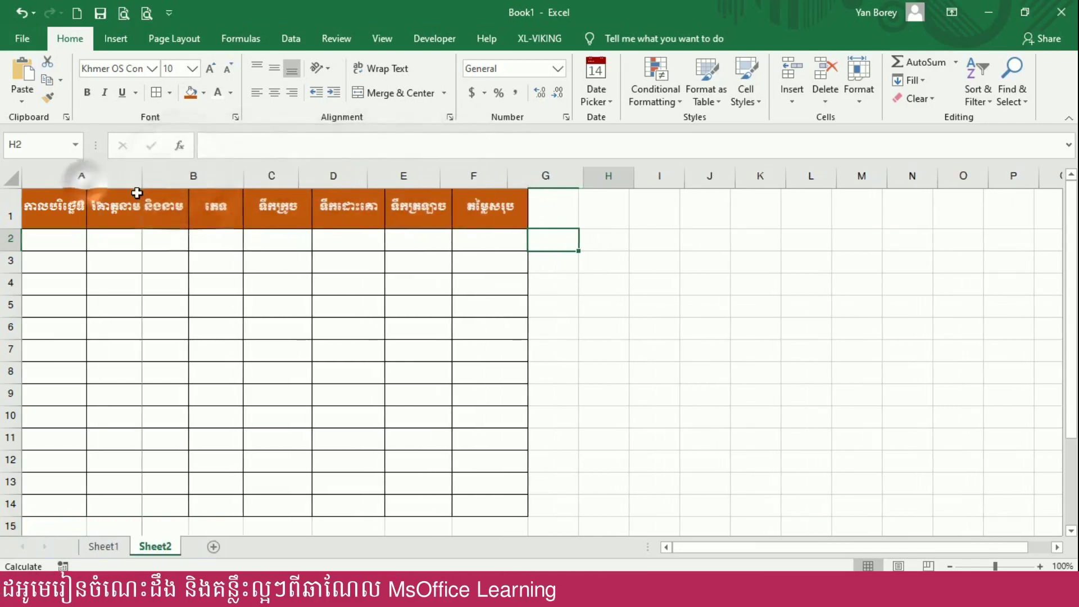
click(171, 303)
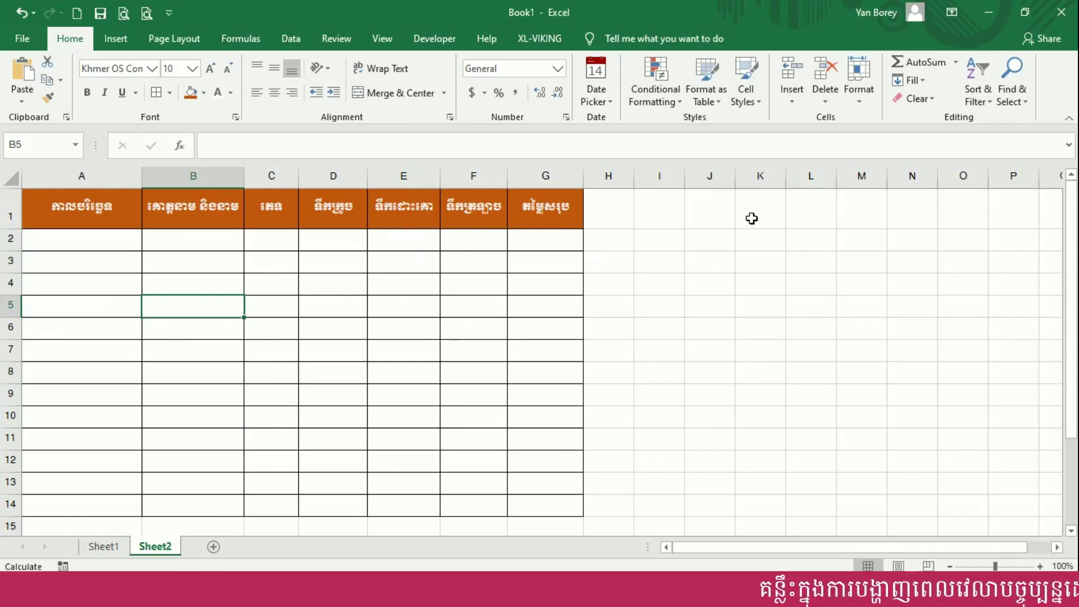
- Merge and centre K1:L1 and enter the price-per-glass-in-riels heading
drag(771, 217, 827, 222)
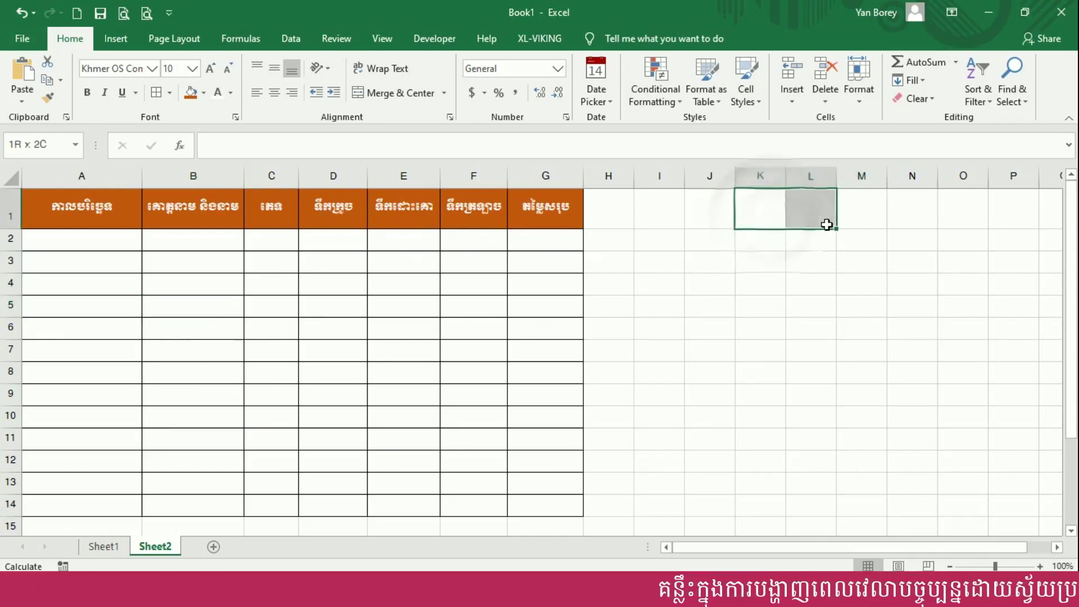
right_click(826, 202)
click(1037, 153)
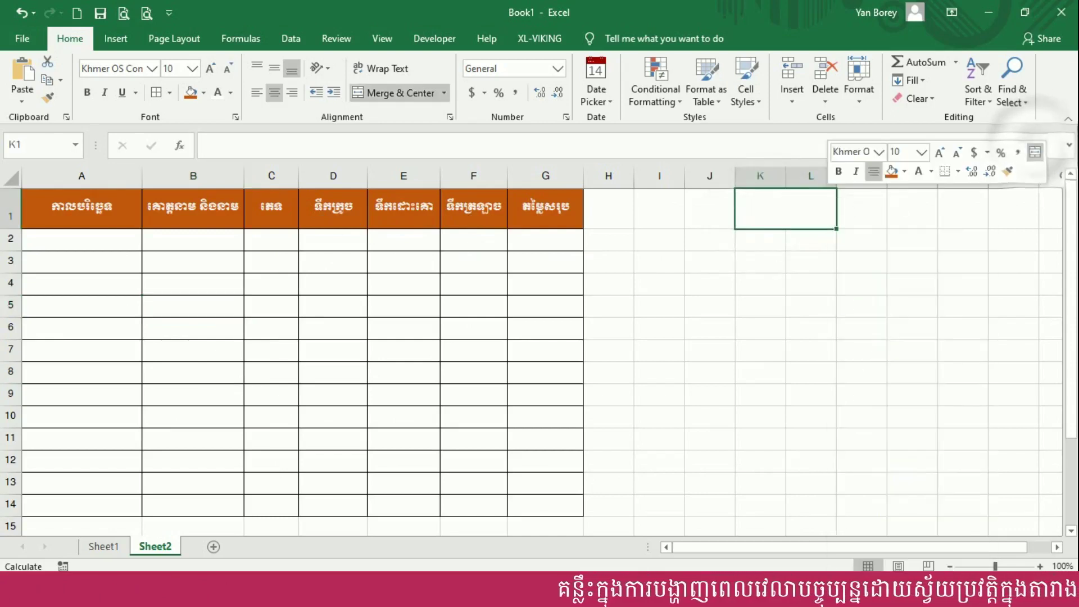
text(ត)
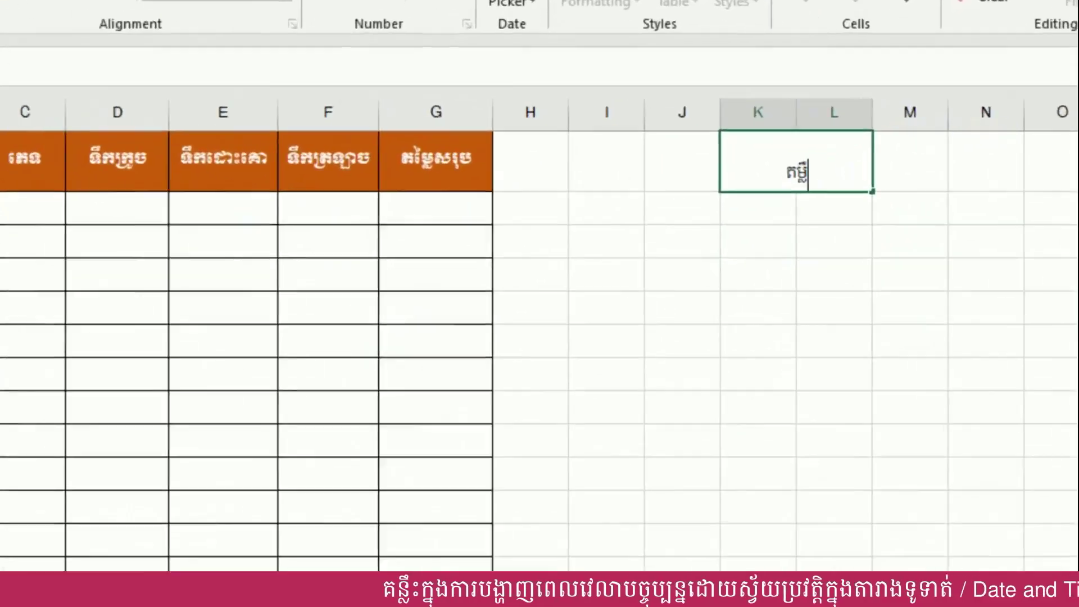
key(BackSpace)
key(BackSpace)
key(BackSpace)
text(ៃ)
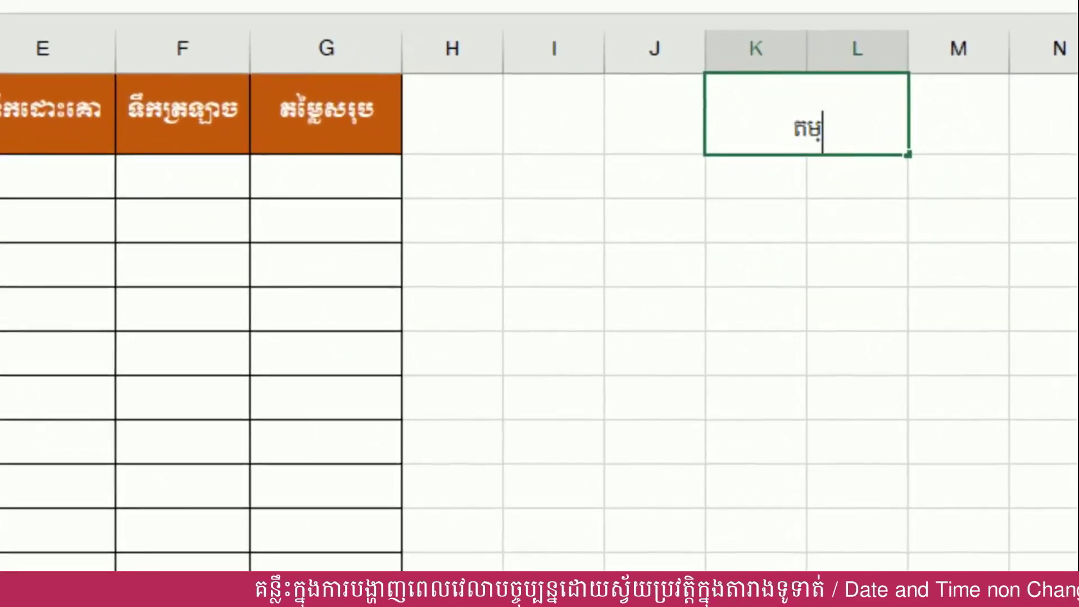
text(ក្នុង)
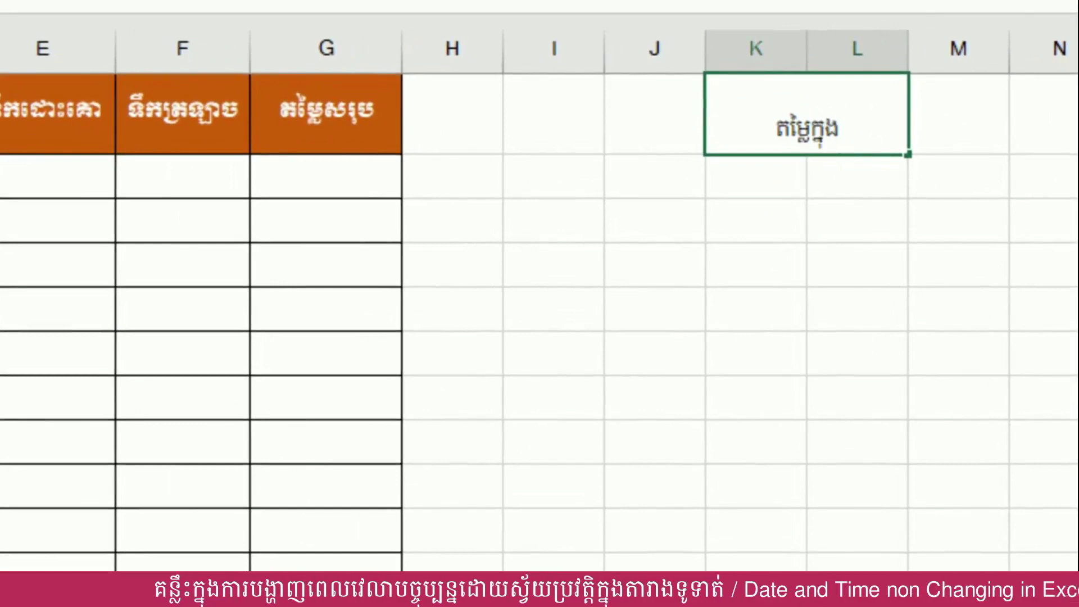
text( ១កេះ គិតជា)
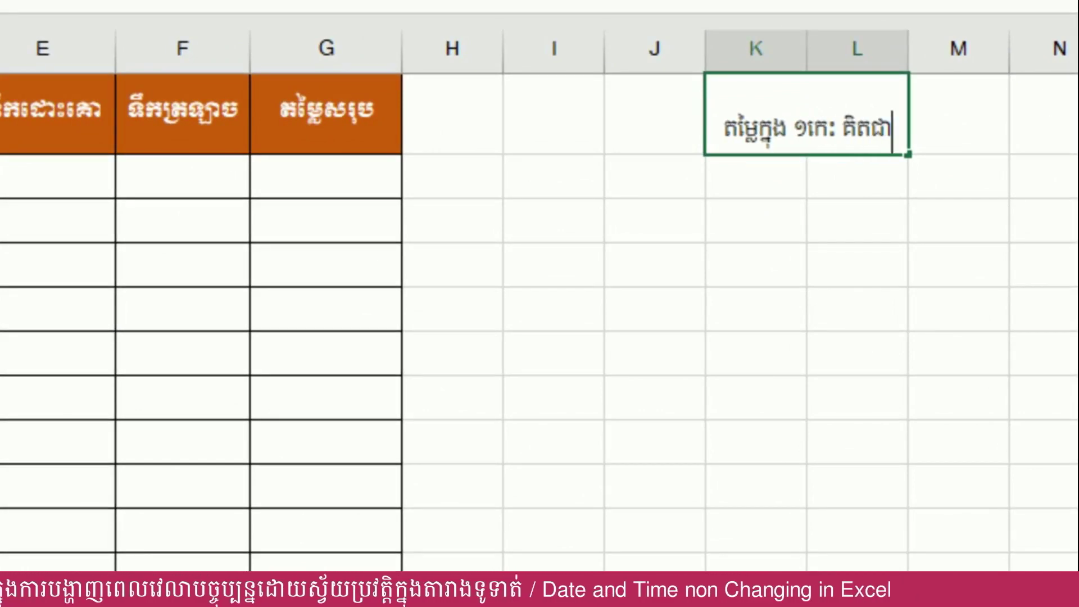
text( រៀល)
key(Return)
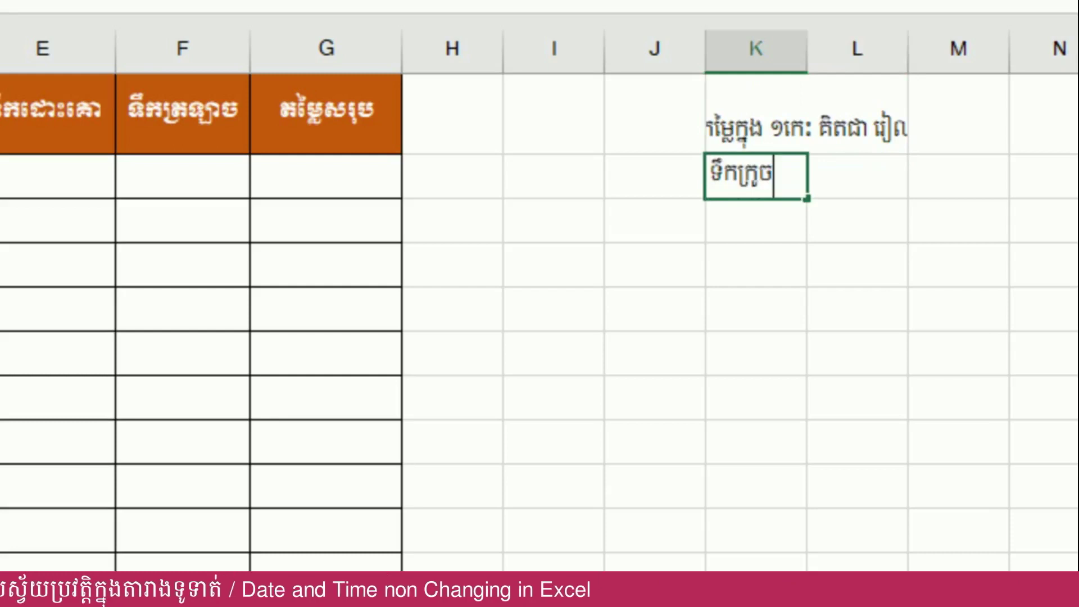
- List the three drink names in K2:K4 and delete the stray entry in column L
key(Tab)
text(ទឹកដក)
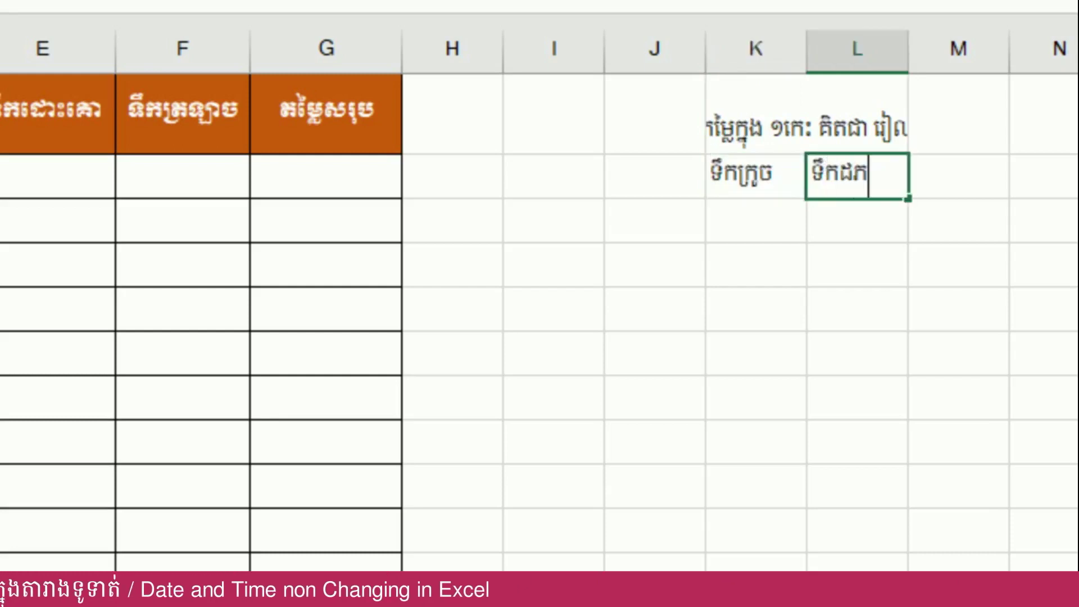
key(BackSpace)
text(ោះក)
key(BackSpace)
text(គោ)
key(Return)
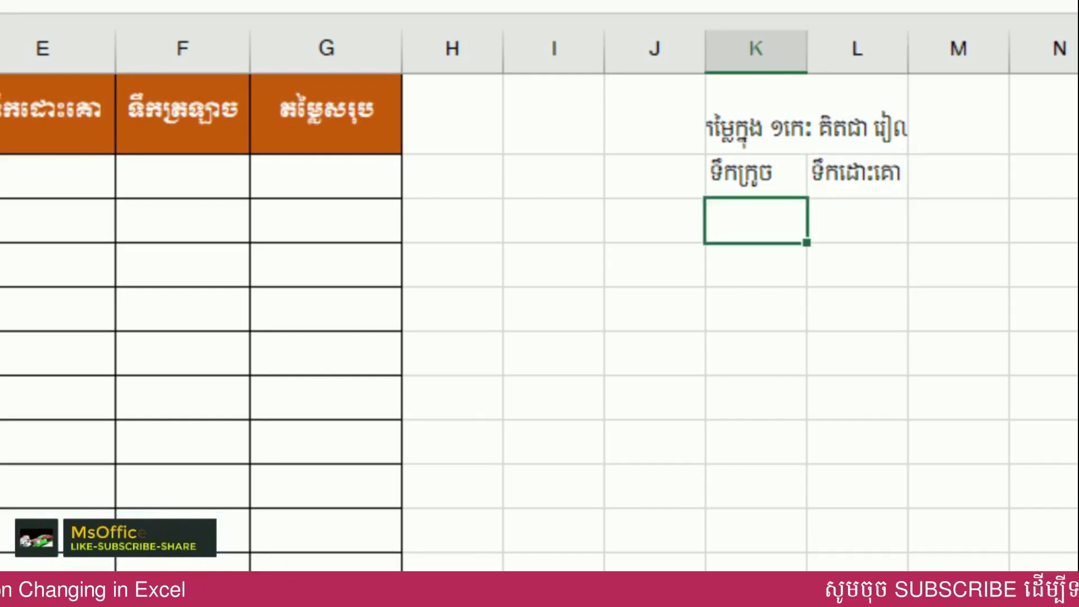
text(ទឹ)
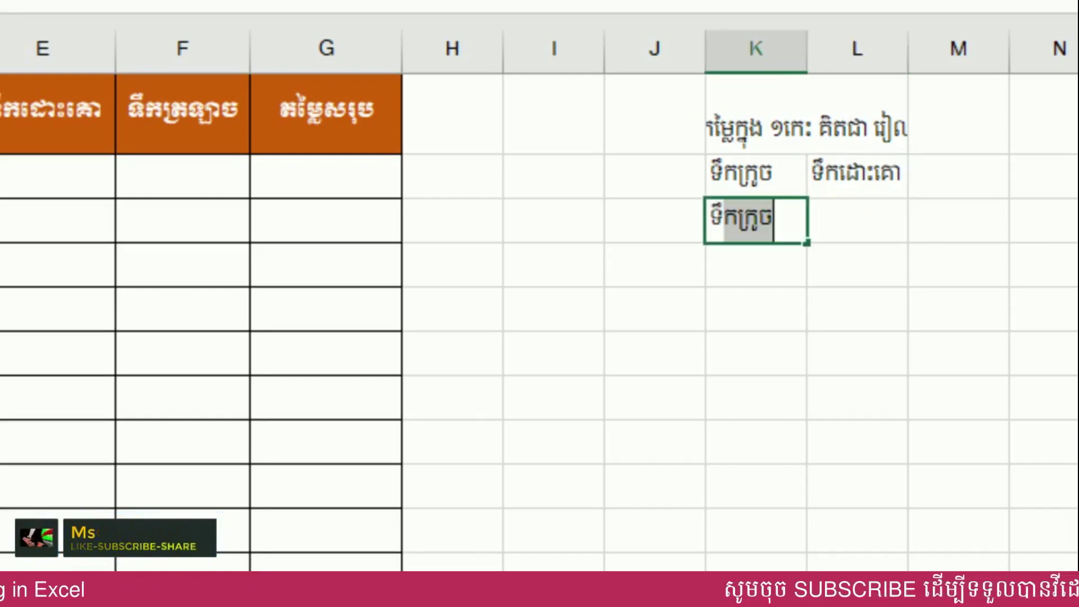
text(កដោះគោ)
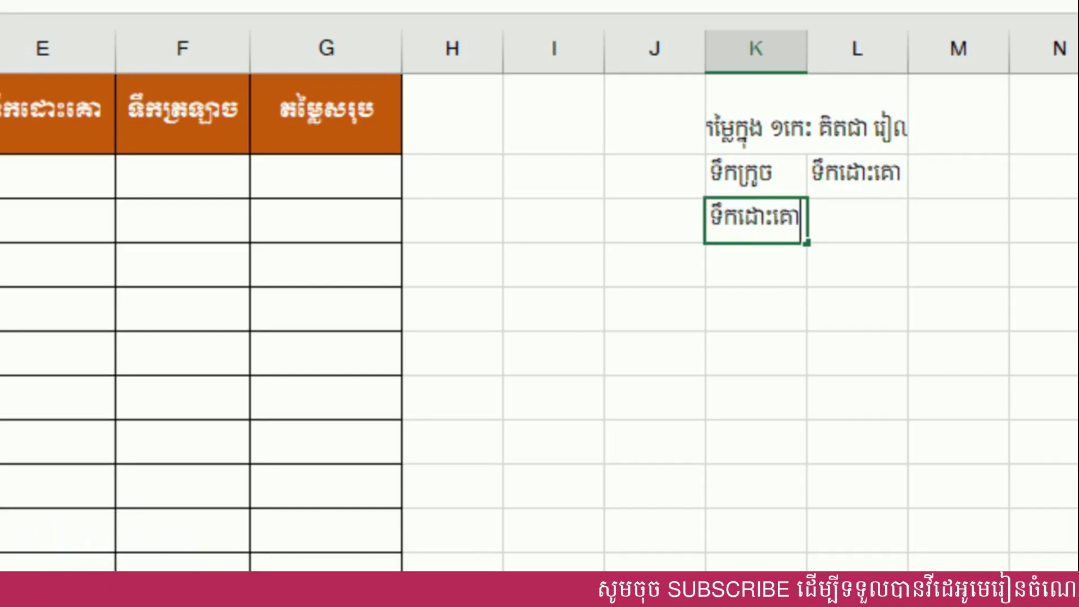
key(Return)
text(ទឹកត្រឡាច)
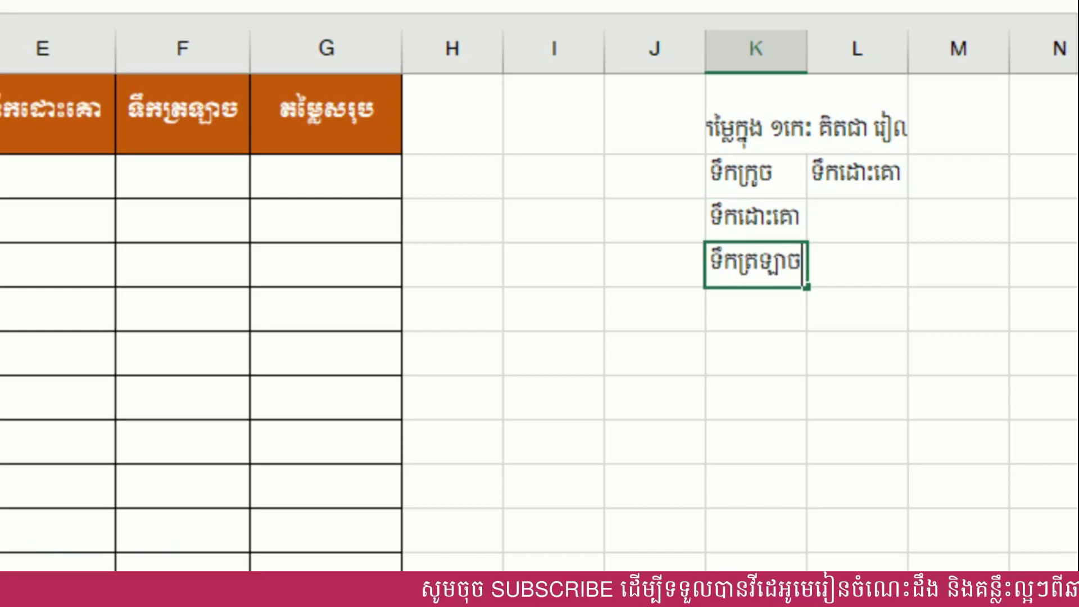
click(868, 178)
key(Delete)
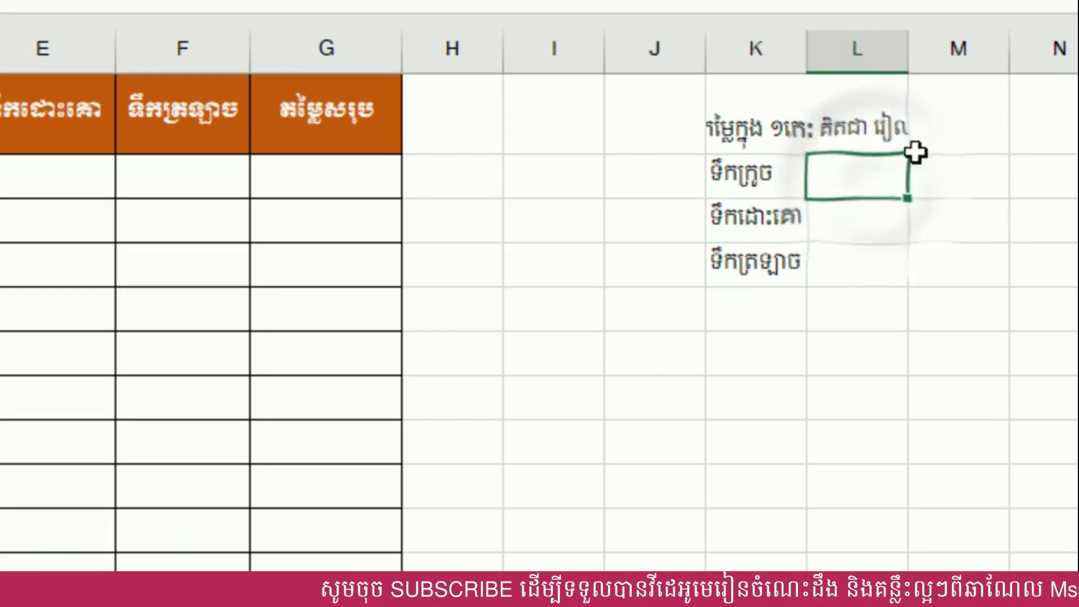
- Widen column L and fill the merged K1:L1 price header orange
drag(907, 59, 998, 69)
click(820, 282)
click(773, 220)
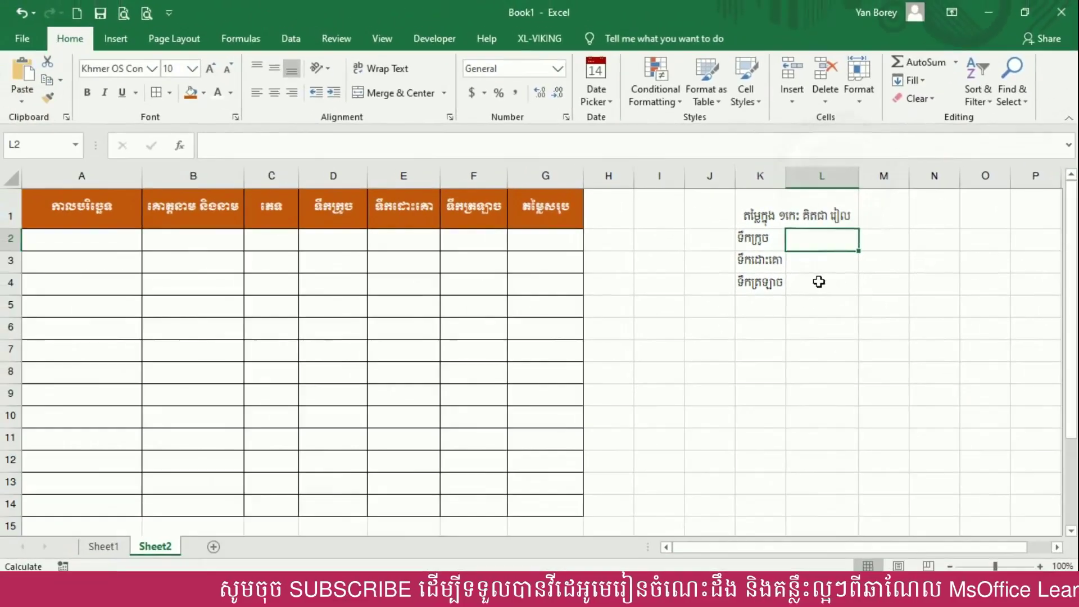
right_click(773, 220)
click(832, 157)
- Apply All Borders to K1:L4 and vertically centre the merged price header
drag(799, 213, 784, 289)
right_click(785, 289)
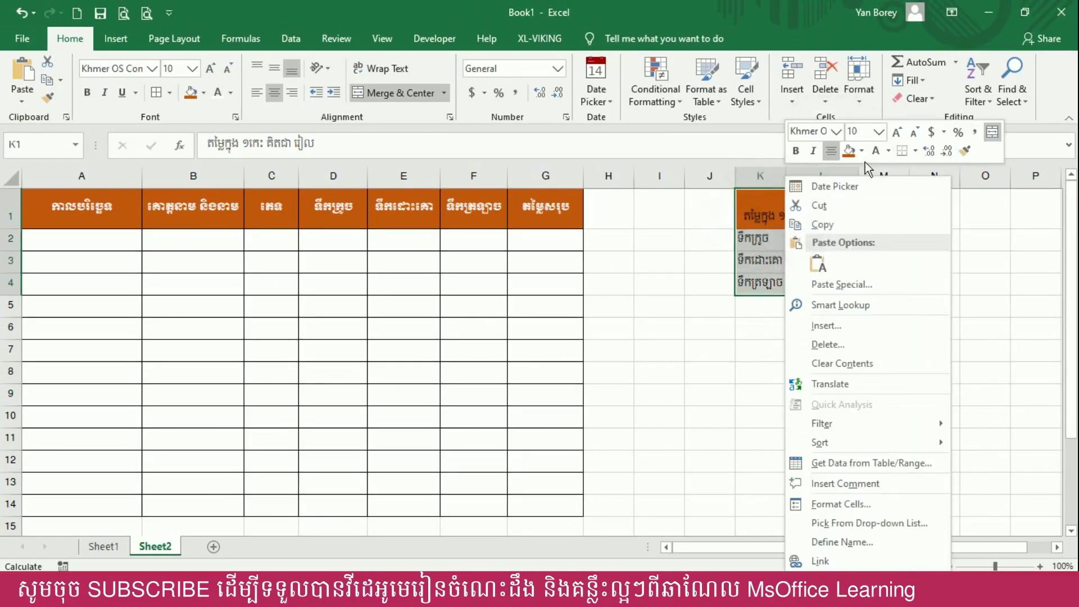
click(916, 153)
click(913, 268)
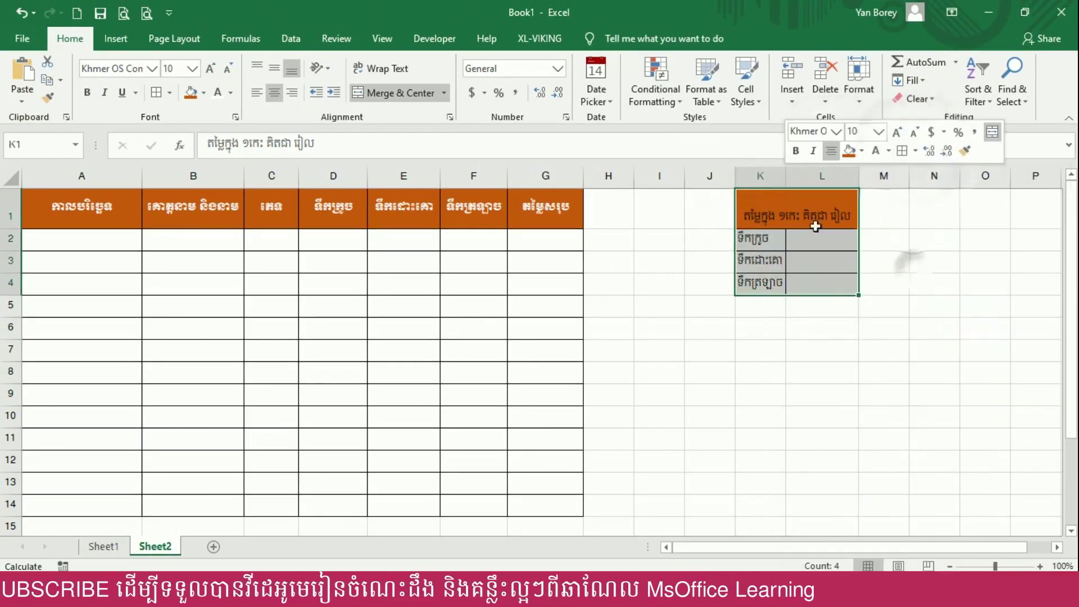
click(813, 196)
click(275, 70)
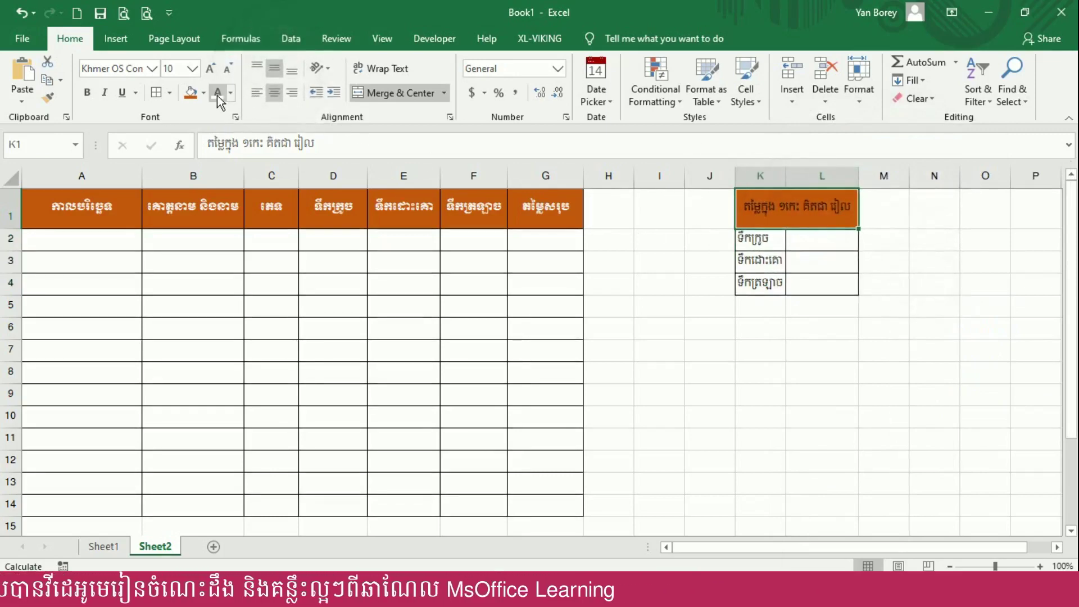
click(791, 287)
click(798, 244)
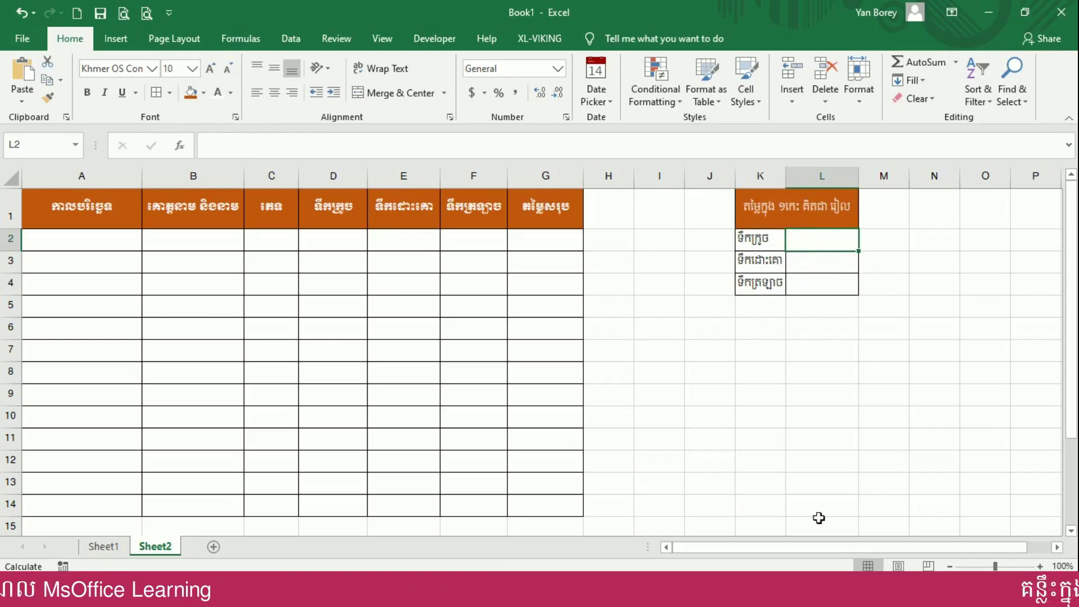
- Enter prices 30000, 80000 and 25000 in L2:L4, correcting L2 to 30000
text(៣០០០)
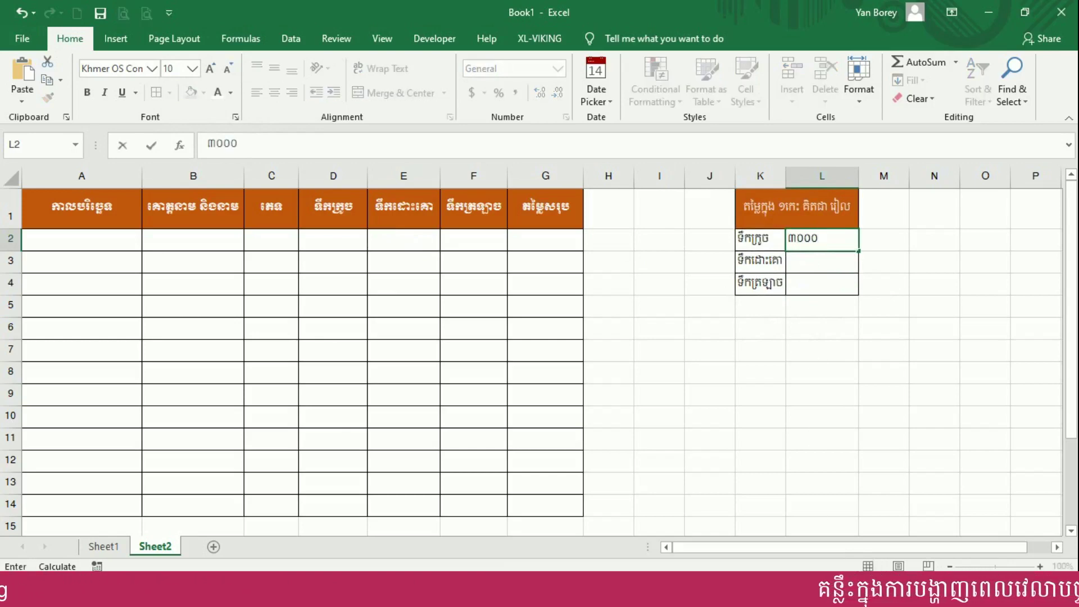
key(Return)
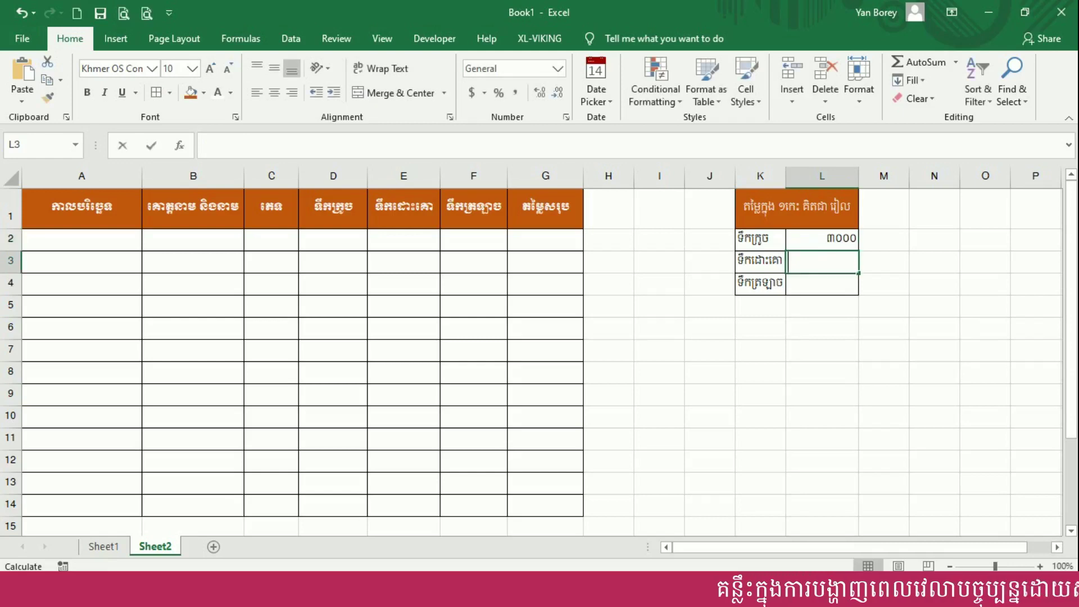
text(៨០០០០)
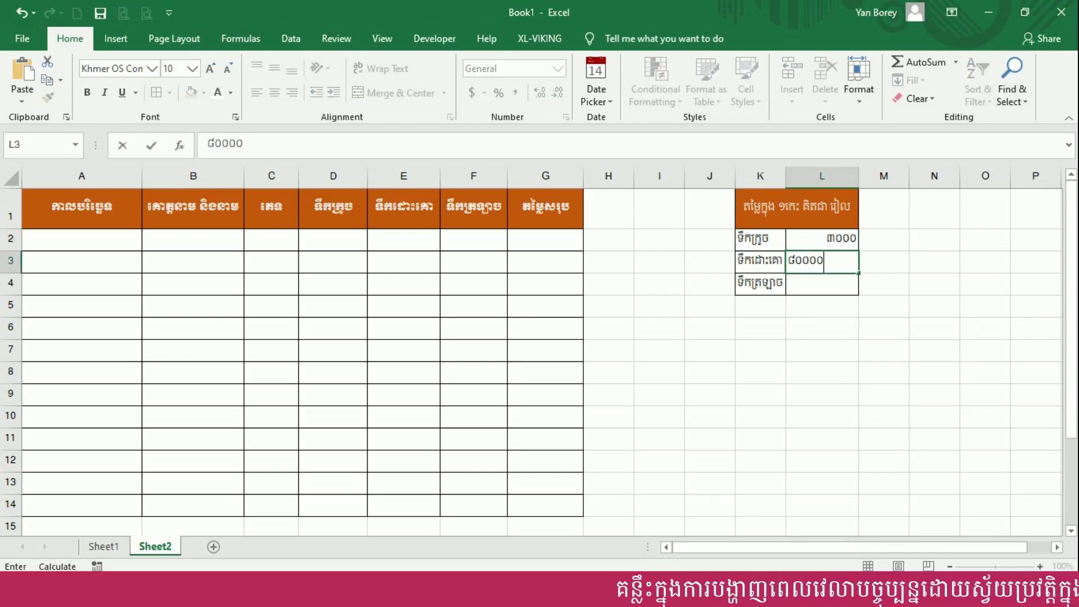
key(Return)
double_click(859, 239)
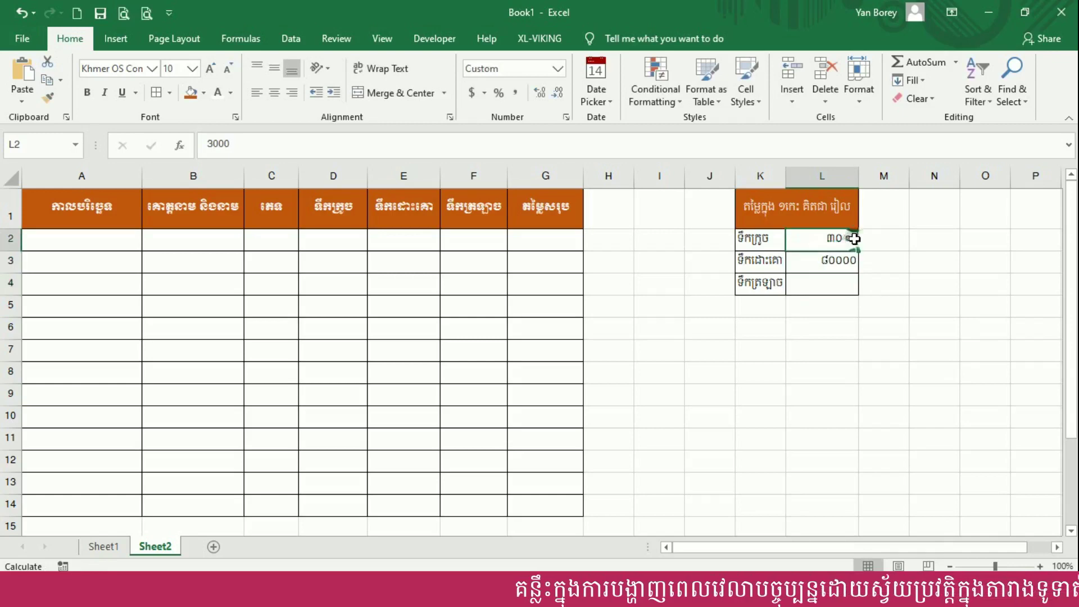
key(Return)
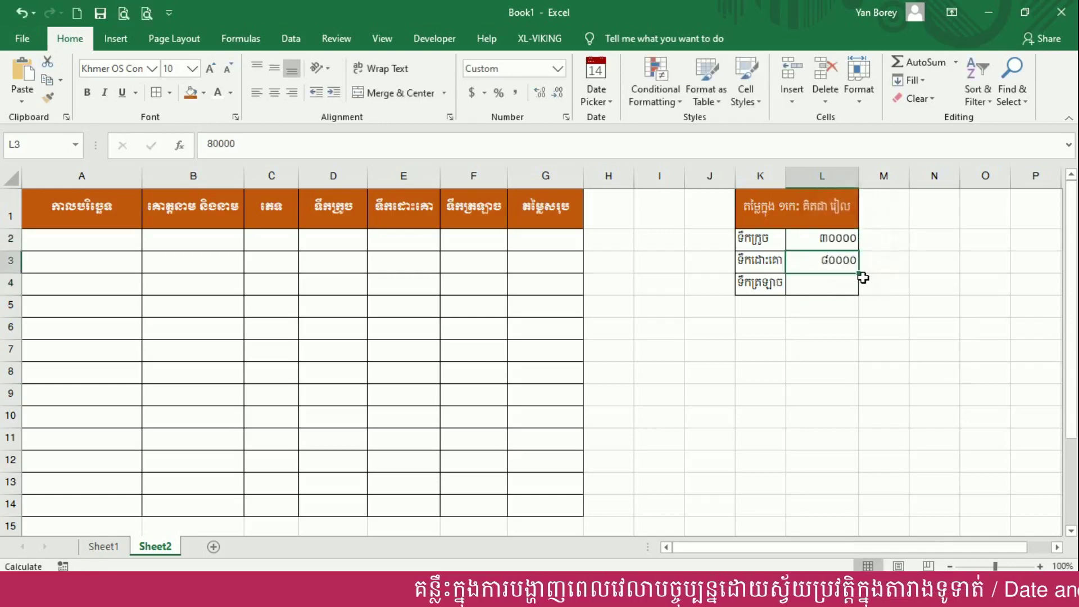
key(Return)
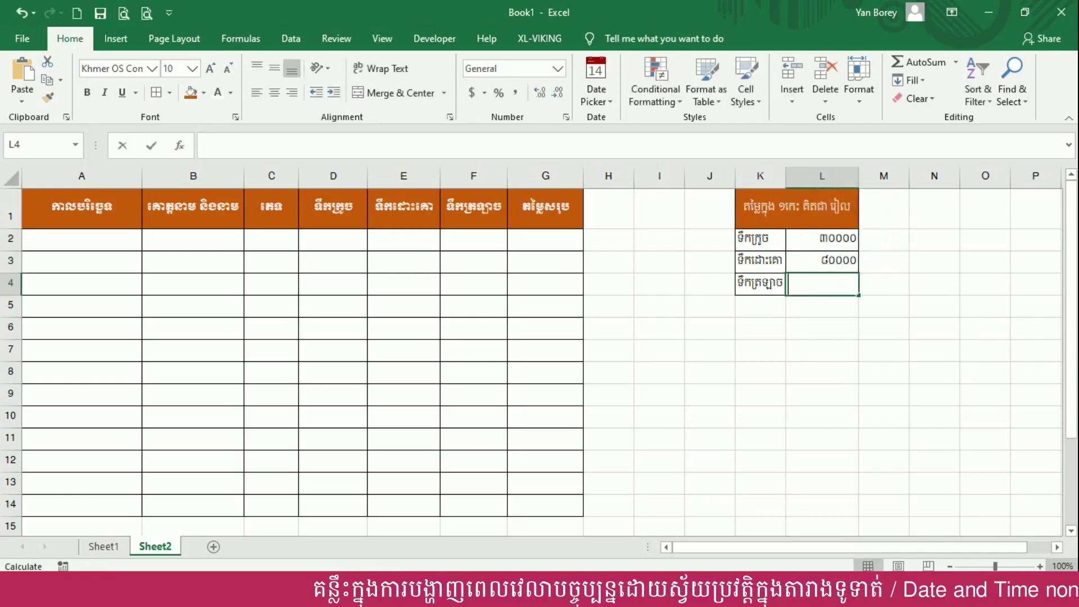
text(២៥000)
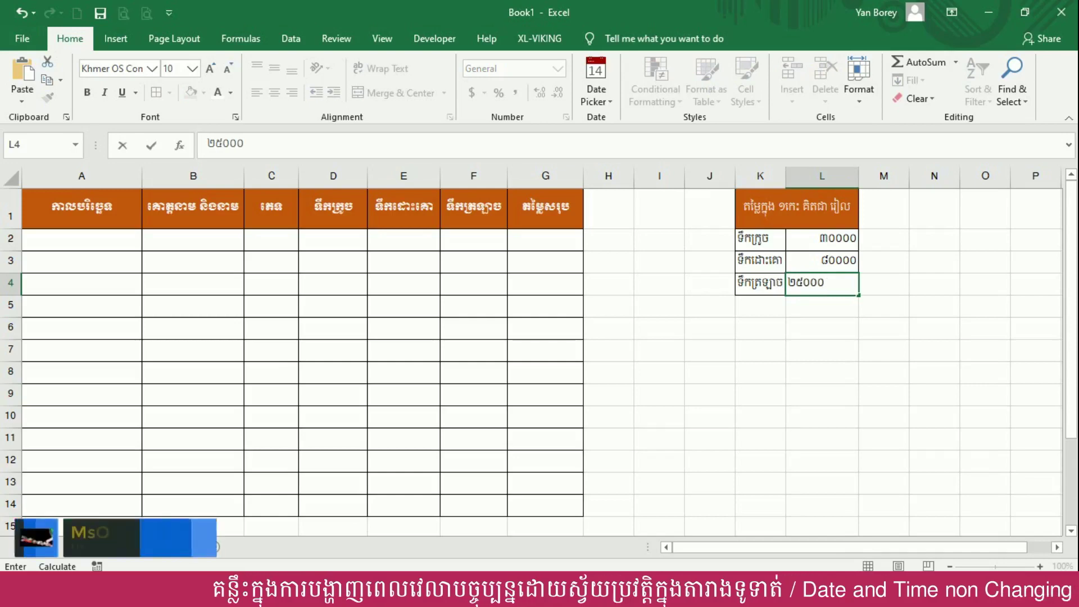
key(Return)
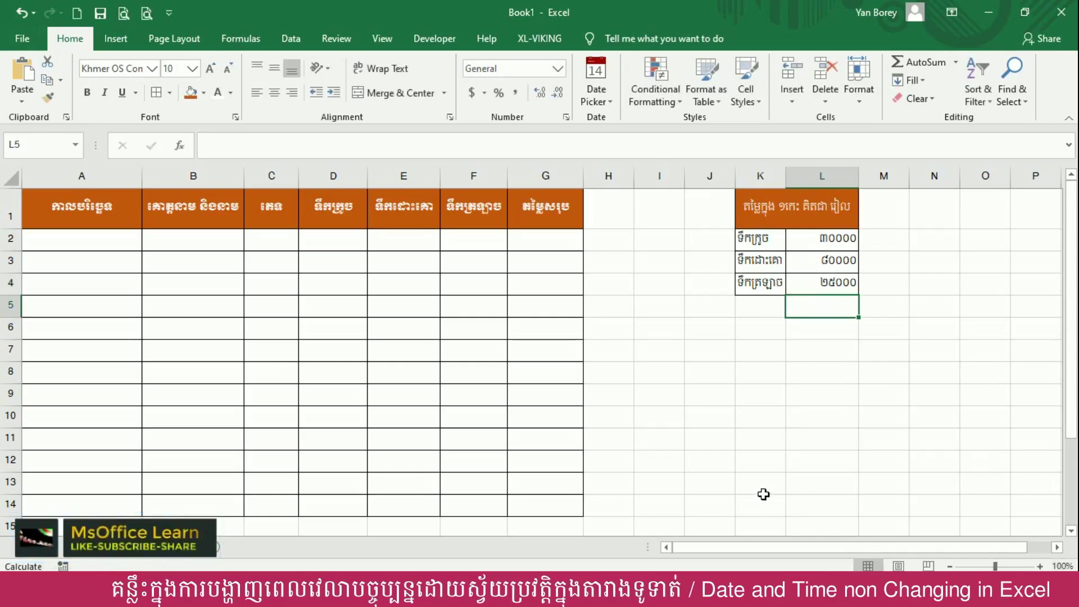
- Select the date cells A2:A14 and name cells B2:B14, ending on B2
click(225, 287)
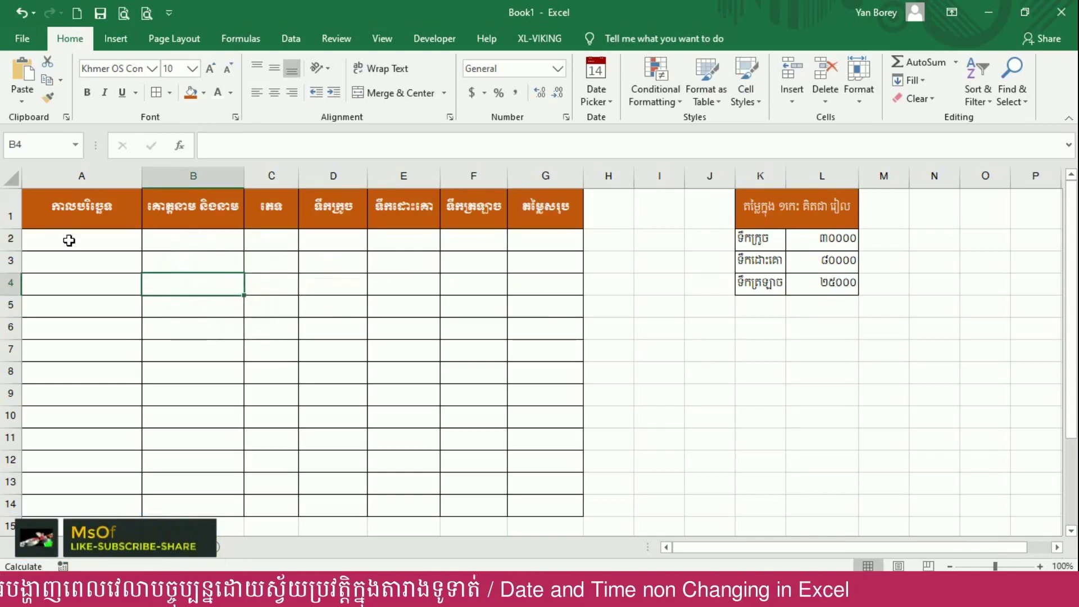
drag(69, 241, 73, 266)
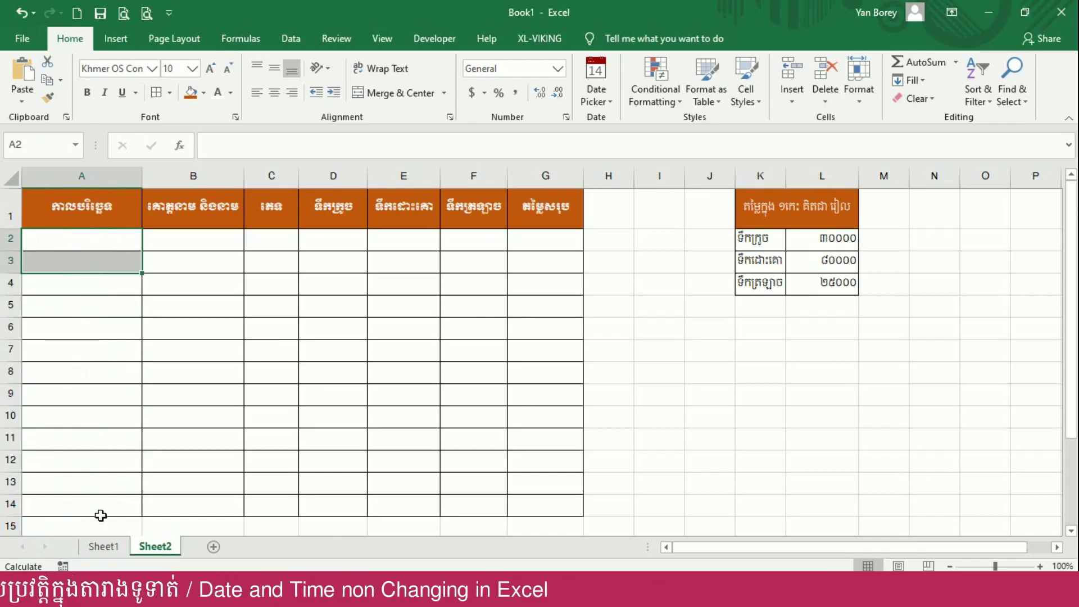
drag(86, 238, 80, 503)
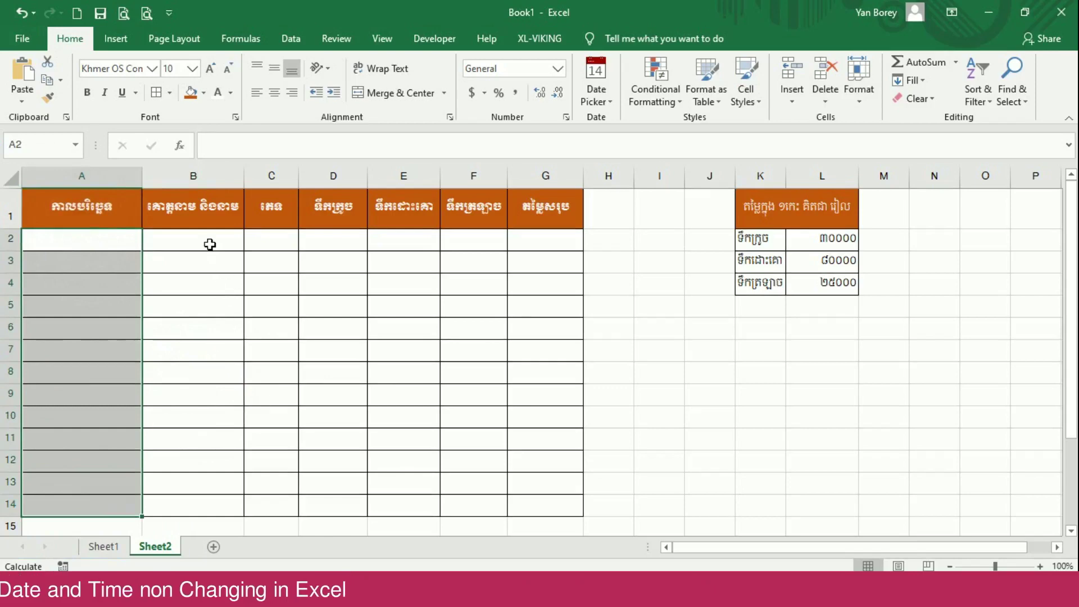
drag(210, 244, 192, 506)
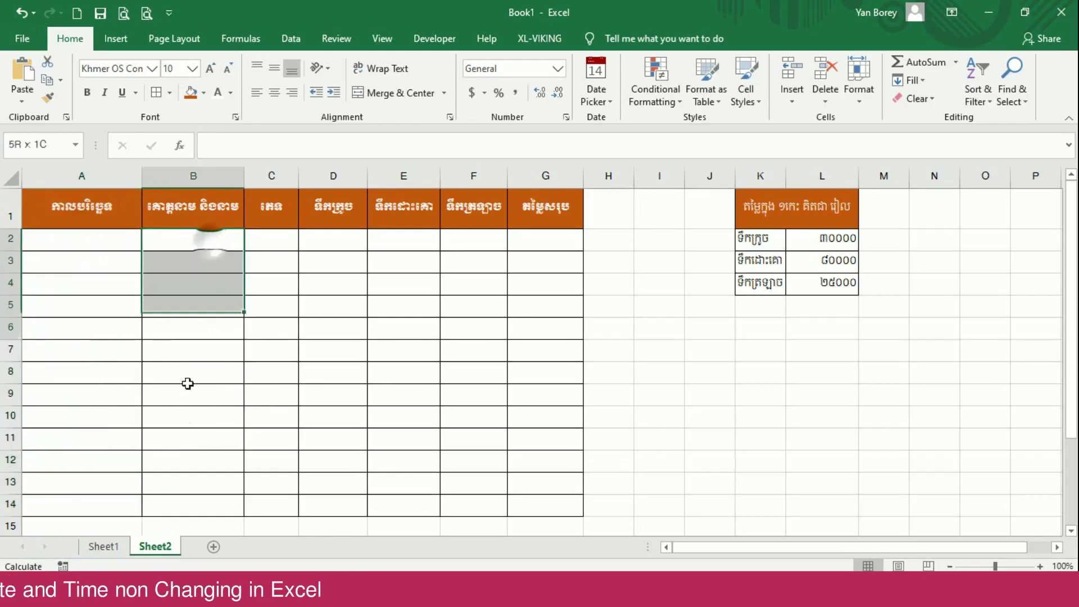
click(188, 243)
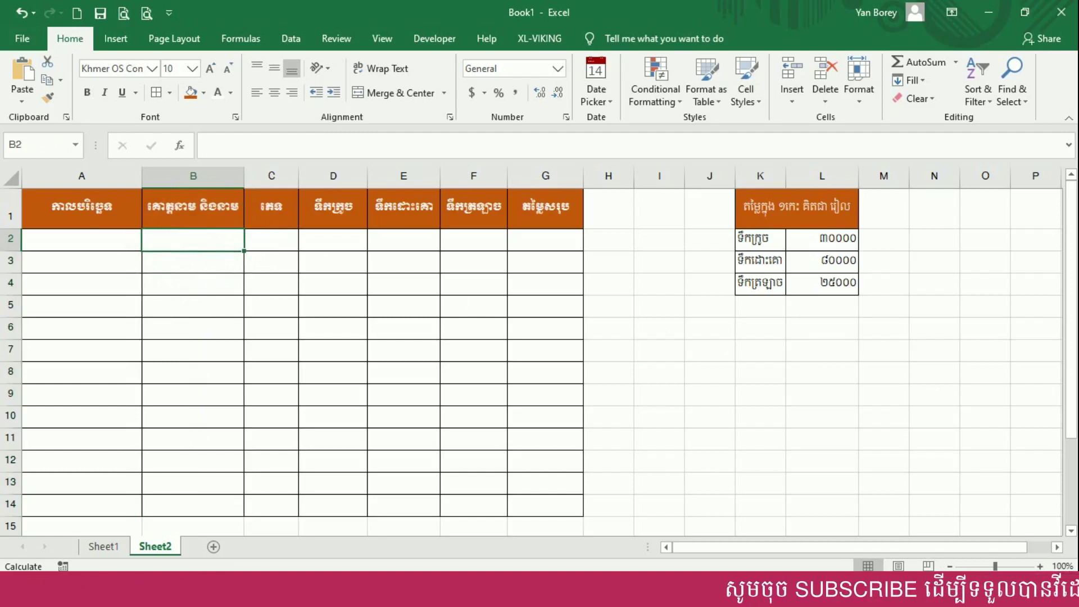
- Type four placeholder Khmer names down B2:B5 and select the date cells beside them
text(សសស)
text(បប)
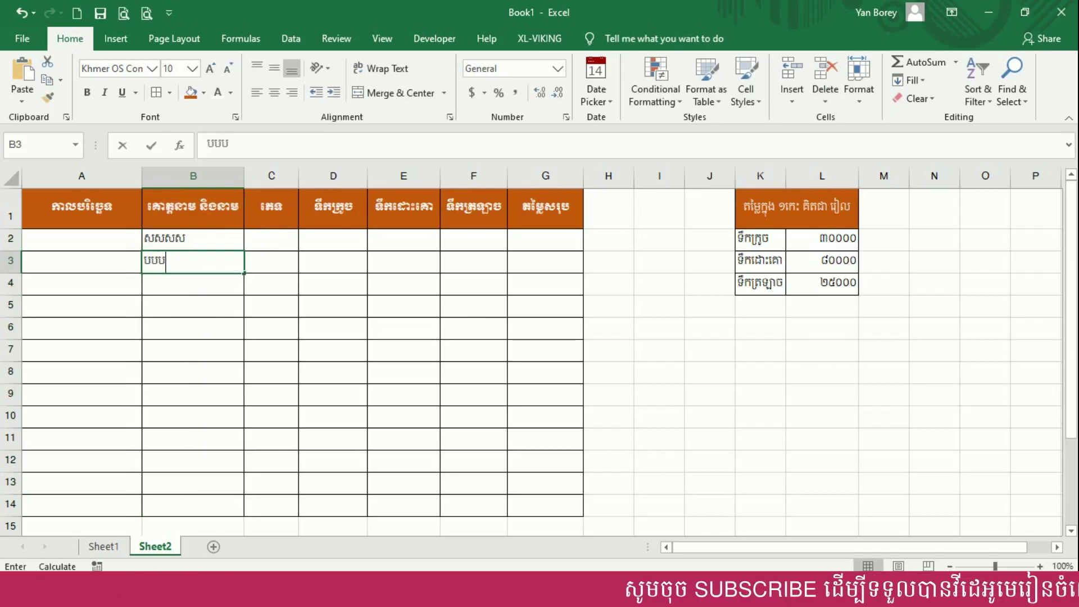
text(ប)
key(Return)
text(ម)
key(Return)
text(តតត)
key(Return)
drag(169, 243, 176, 312)
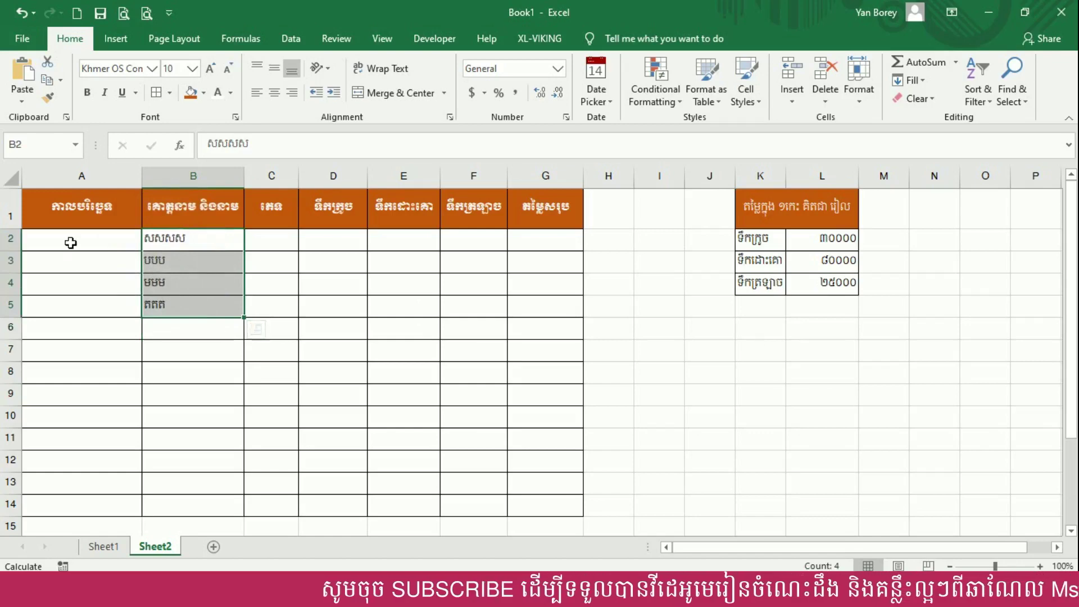
drag(70, 243, 72, 371)
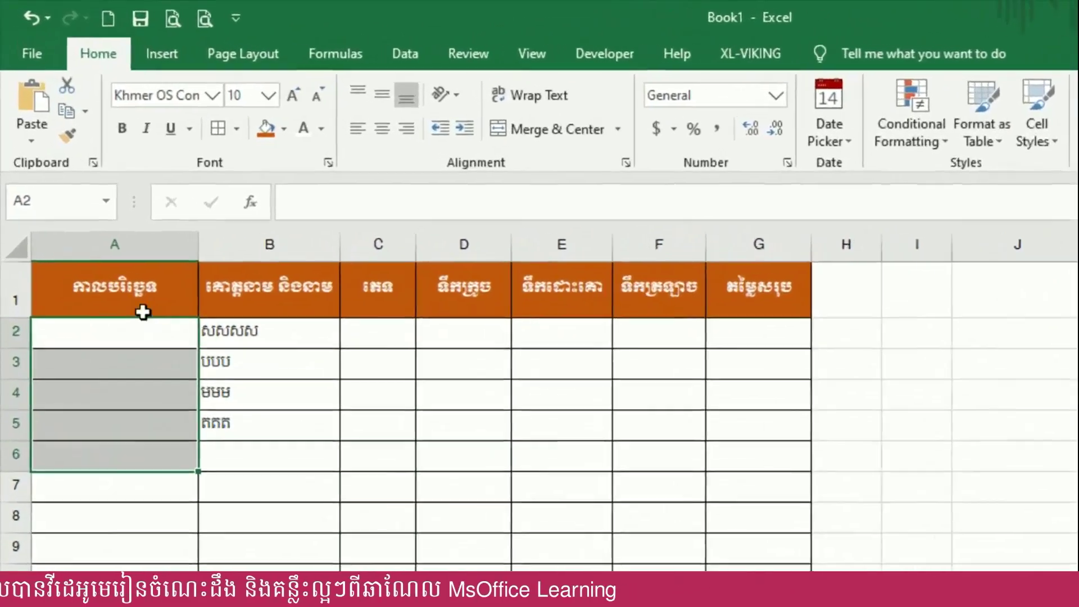
click(29, 54)
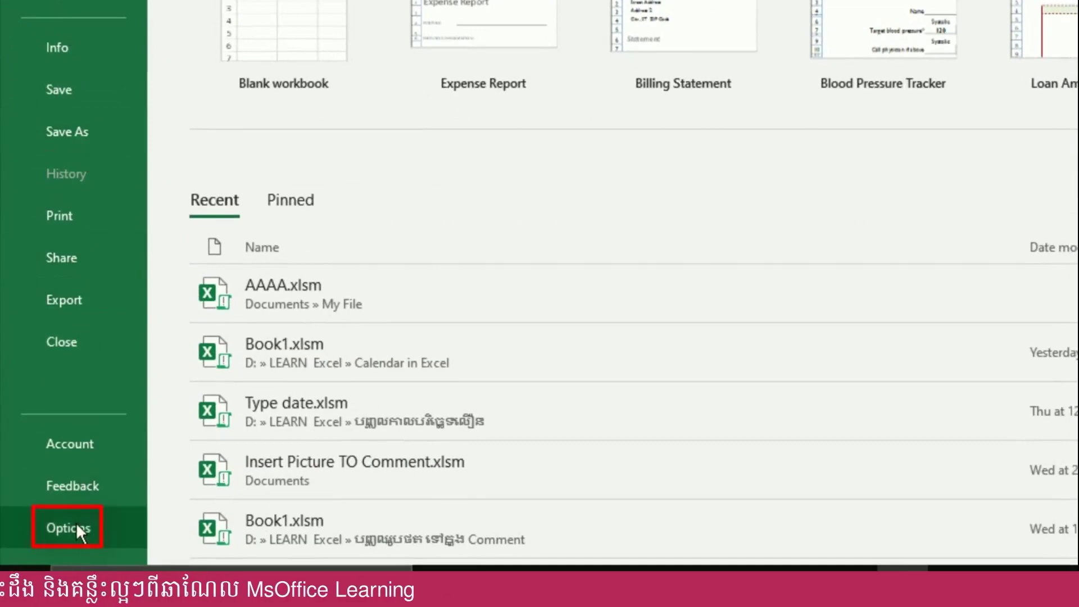
click(77, 525)
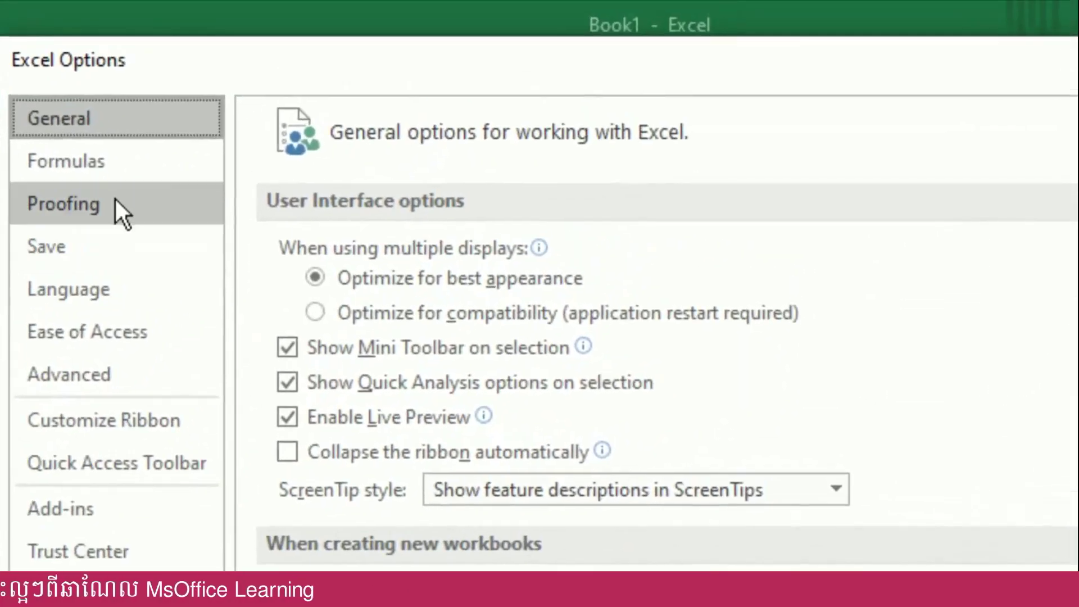
click(80, 174)
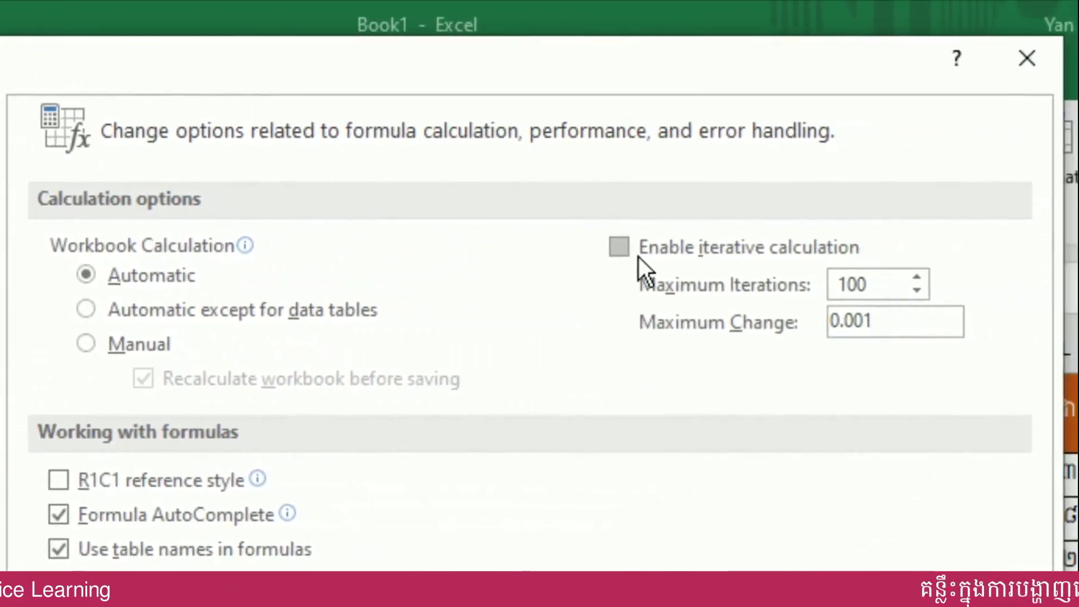
click(623, 251)
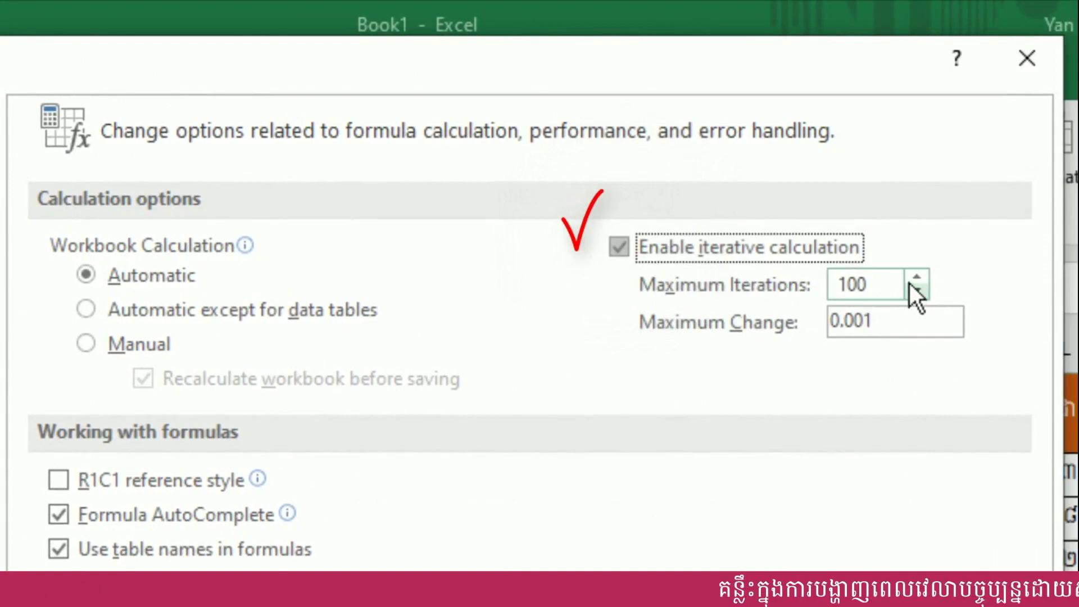
click(893, 283)
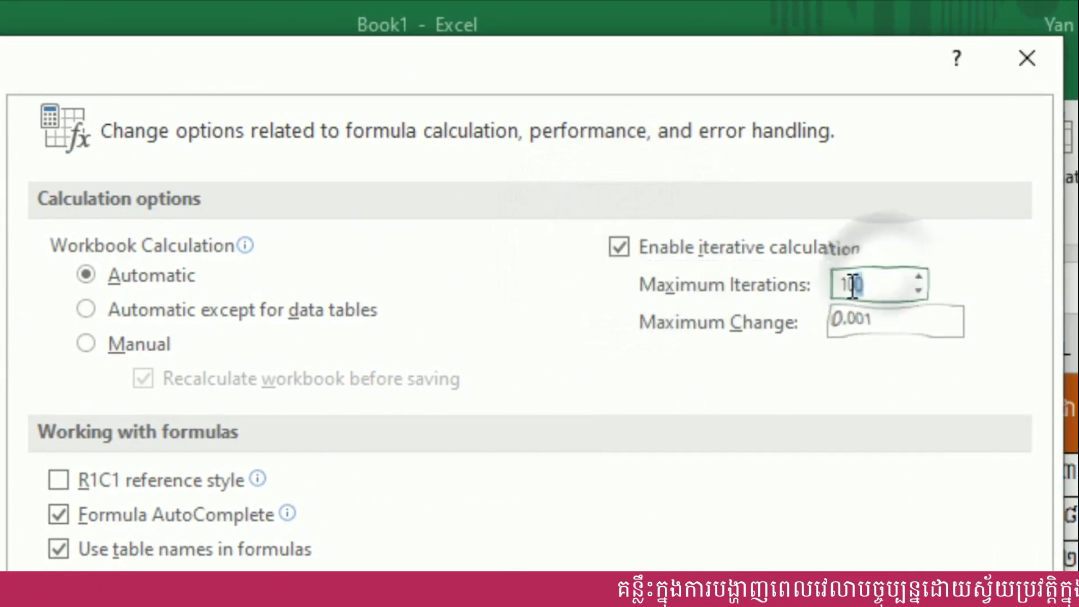
key(BackSpace)
key(BackSpace)
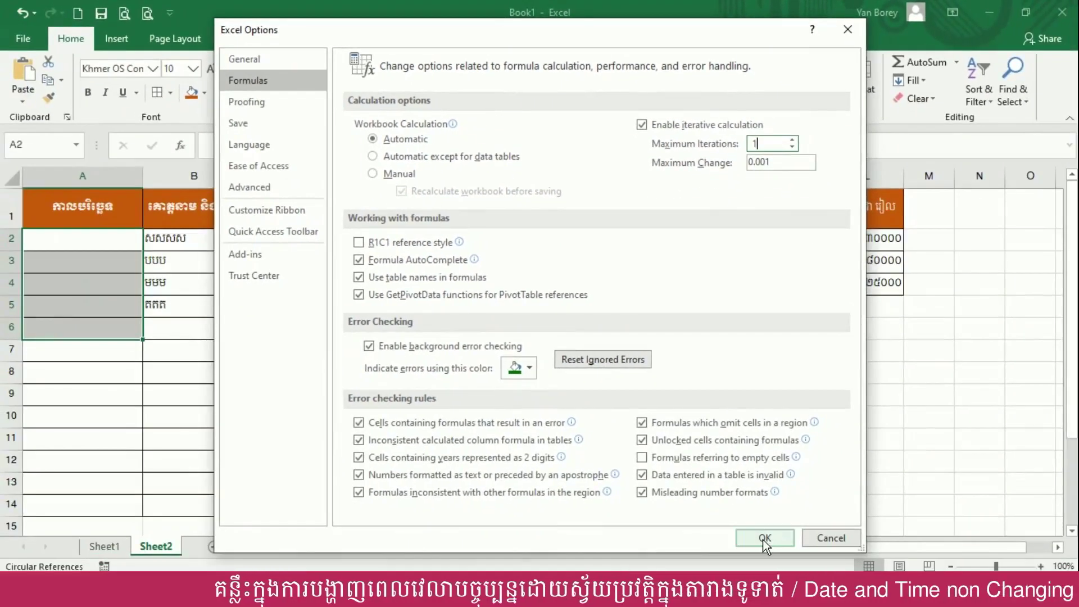
click(764, 539)
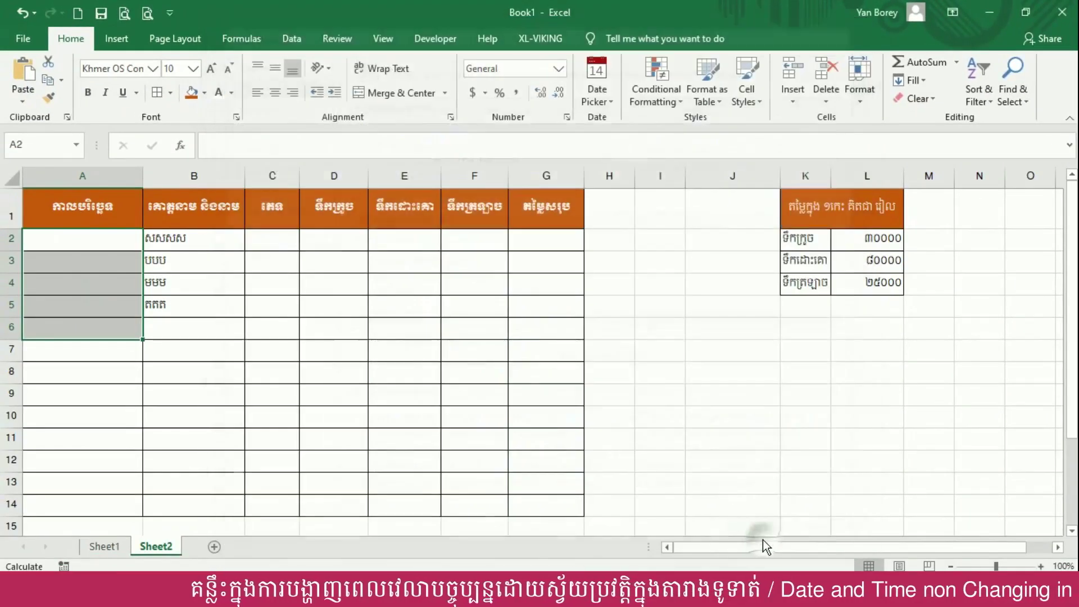
click(262, 348)
- Enter the plain text NOW in J8 as a demonstration, then return to A2
drag(89, 244, 87, 350)
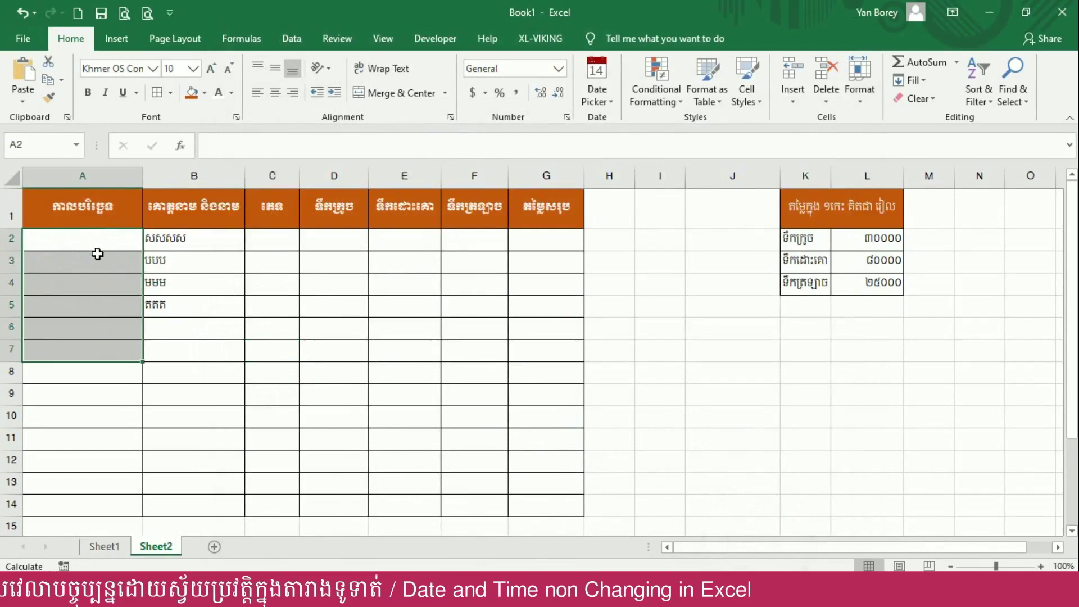
click(728, 381)
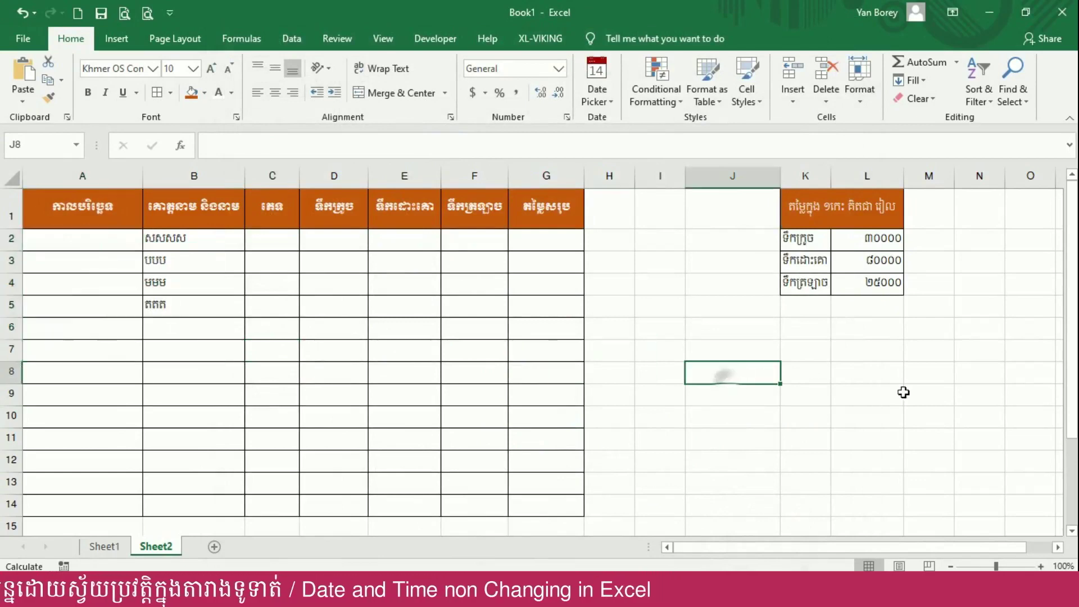
text(NOW()
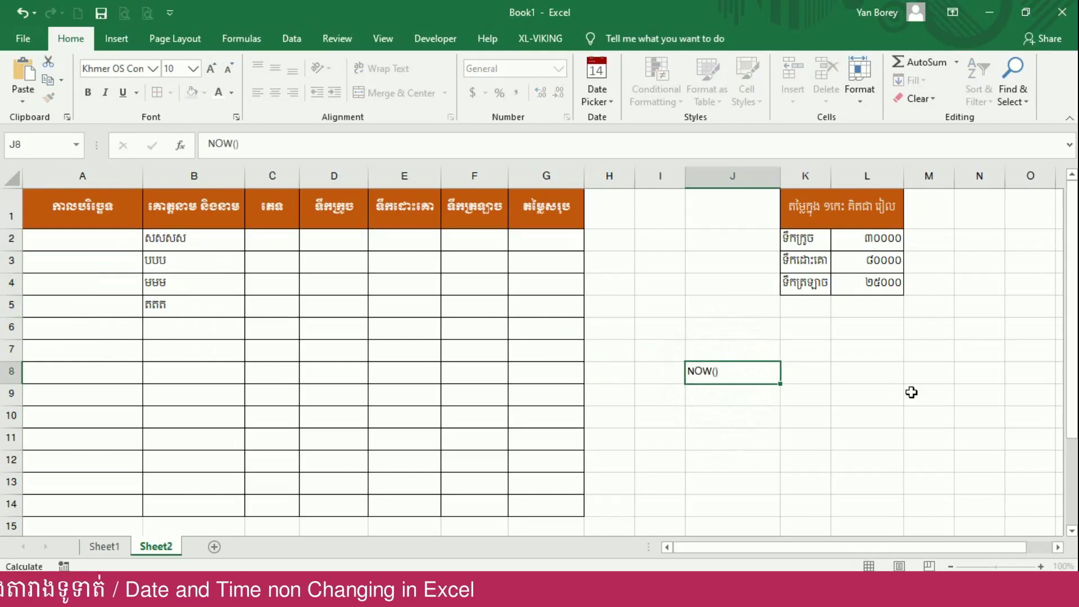
key(Return)
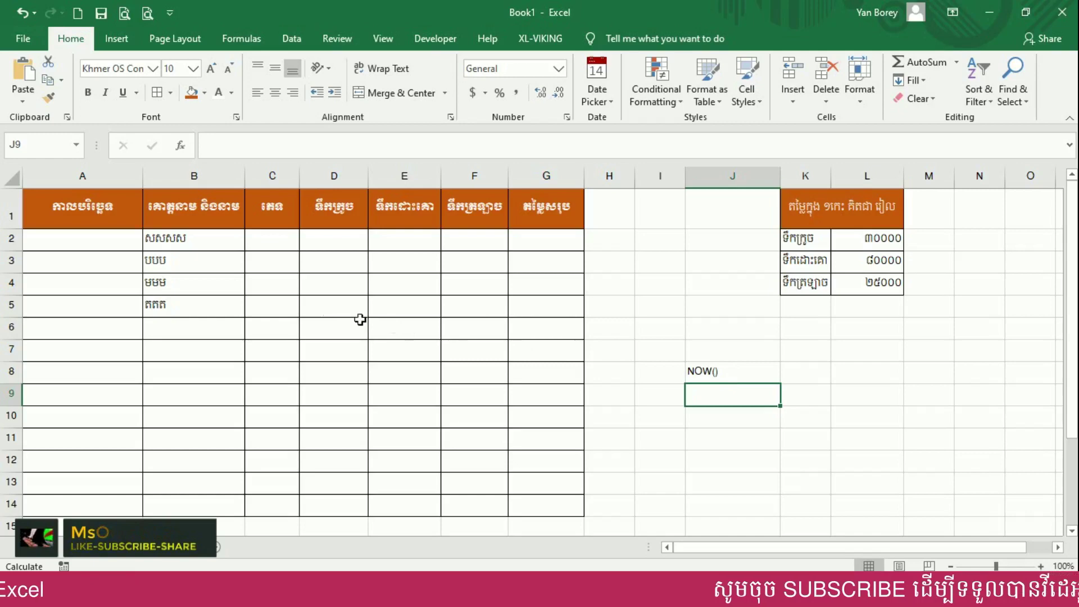
click(69, 239)
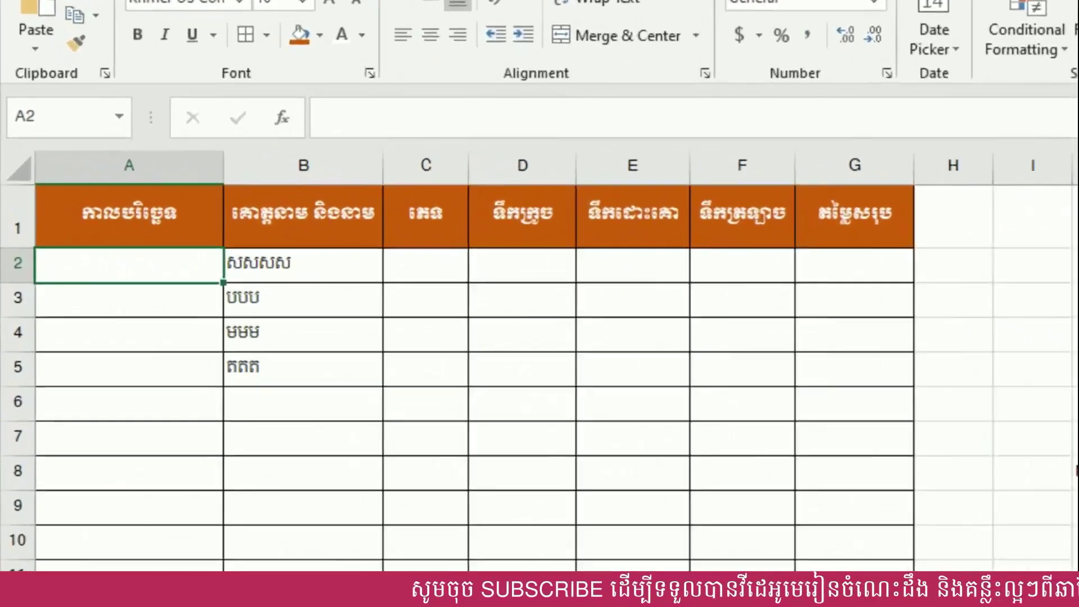
- Enter =IF(B2="","",NOW()) in A2 so it timestamps only when B2 has a name
text(=if()
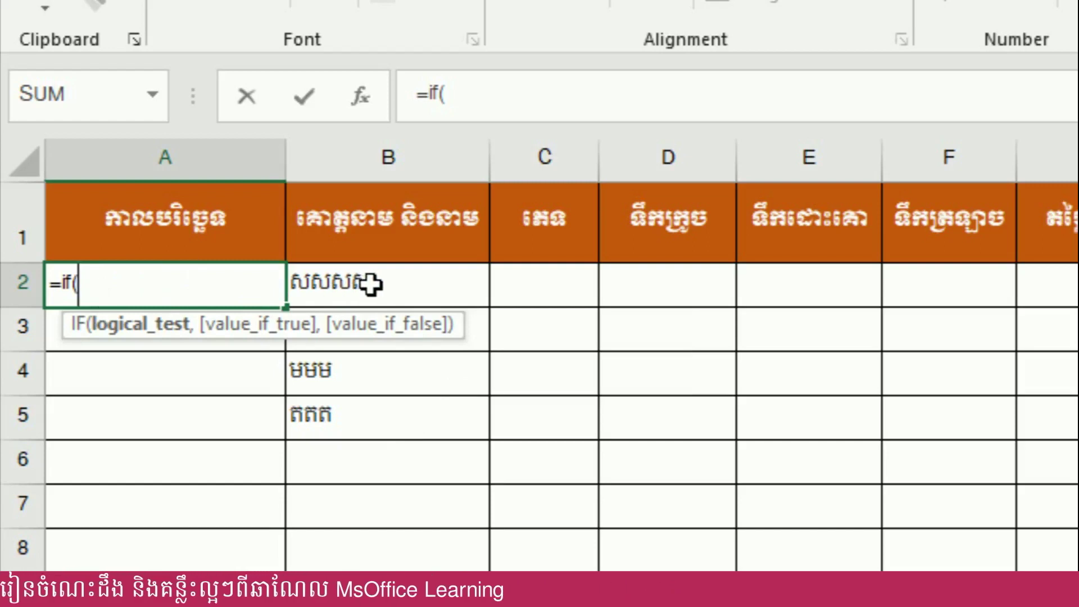
click(369, 283)
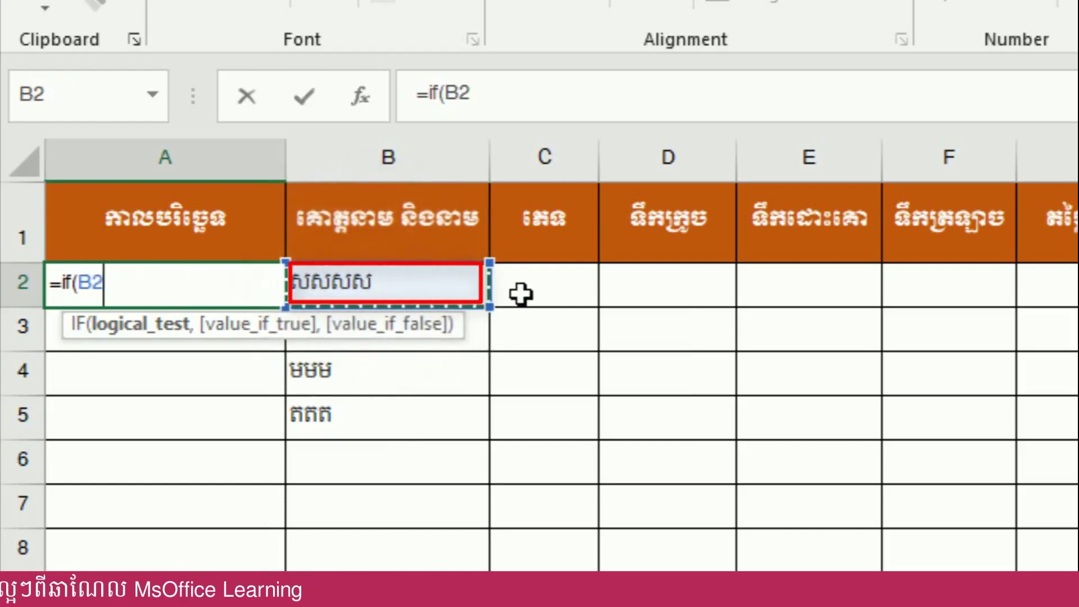
text(="")
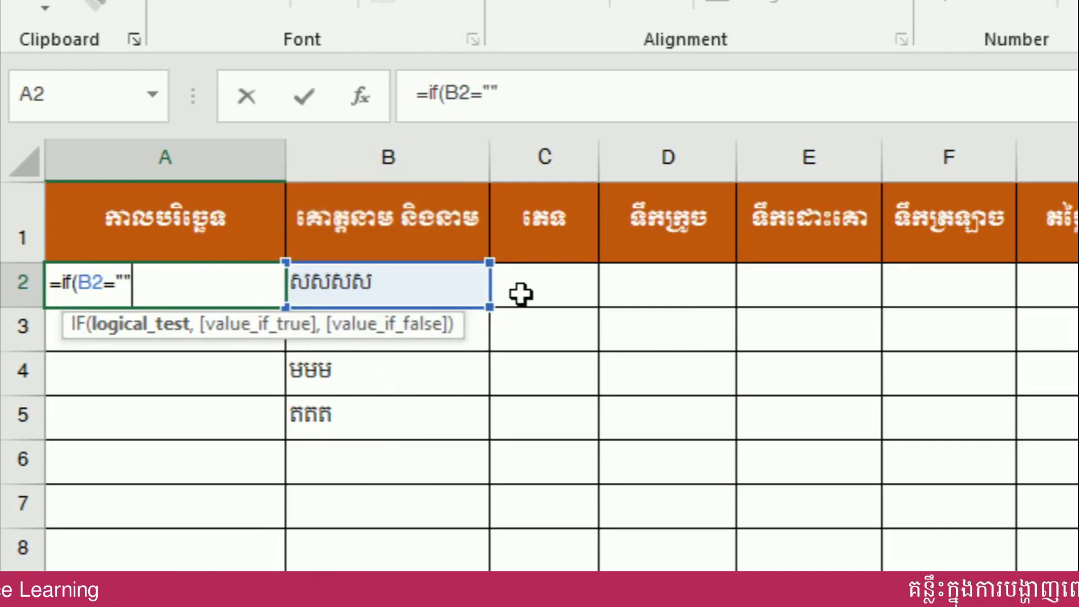
text(,""<)
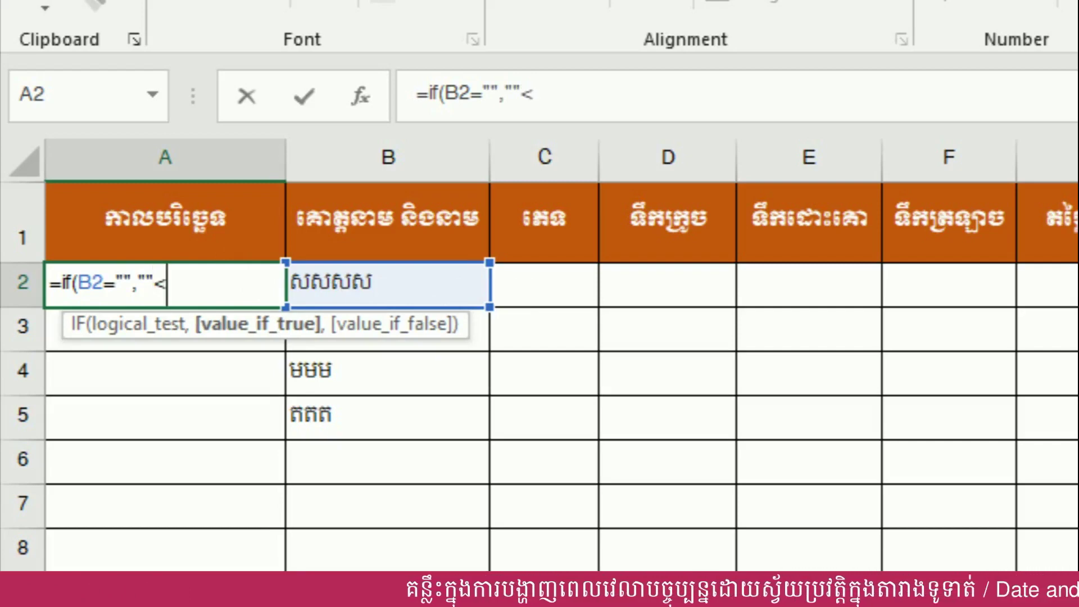
key(BackSpace)
text(,)
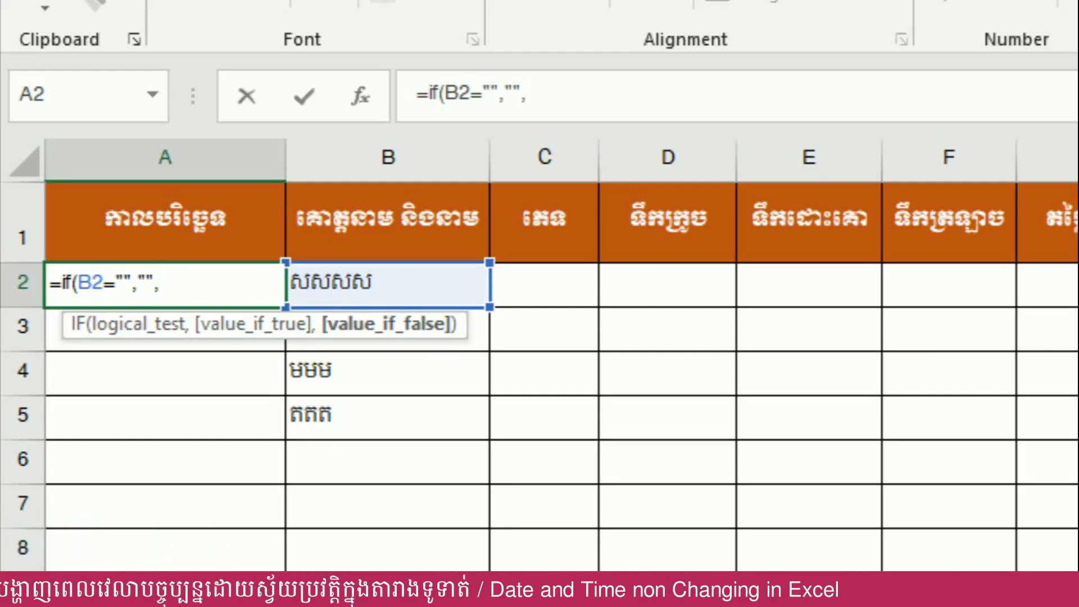
text(n)
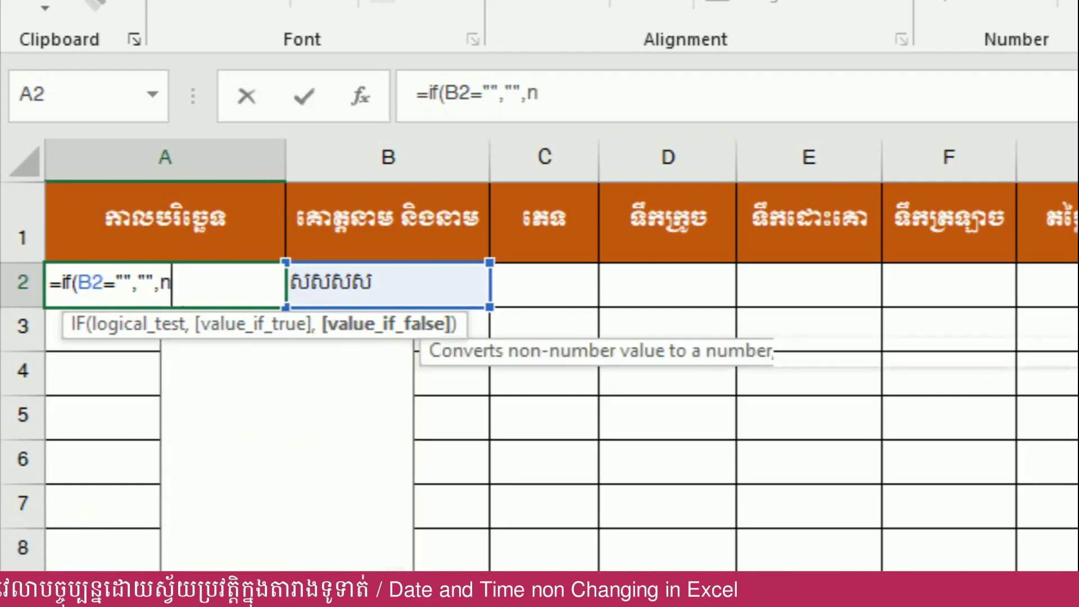
text(ow())
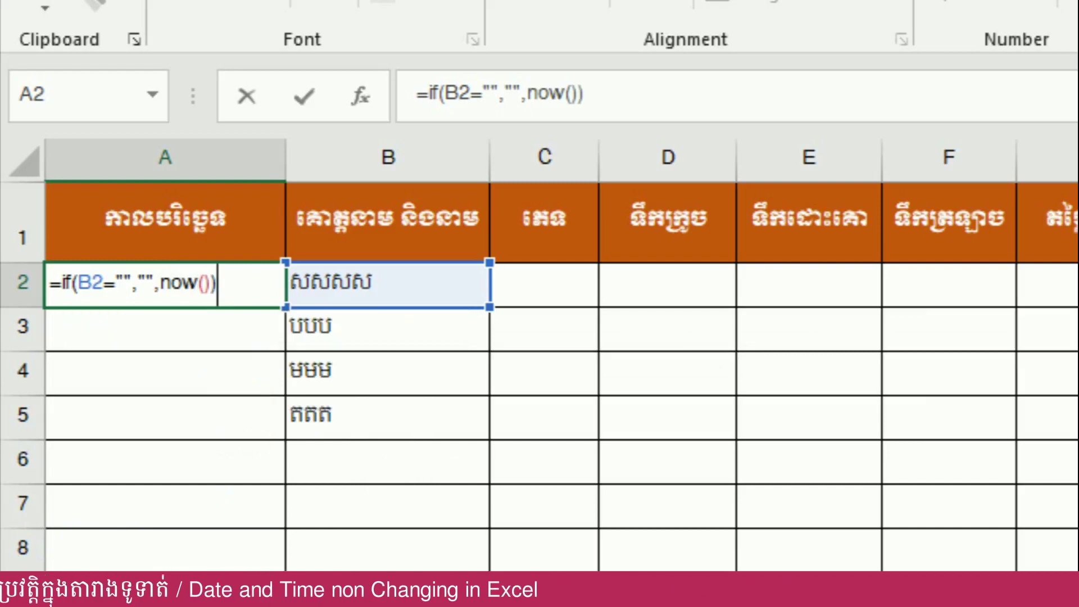
key(Return)
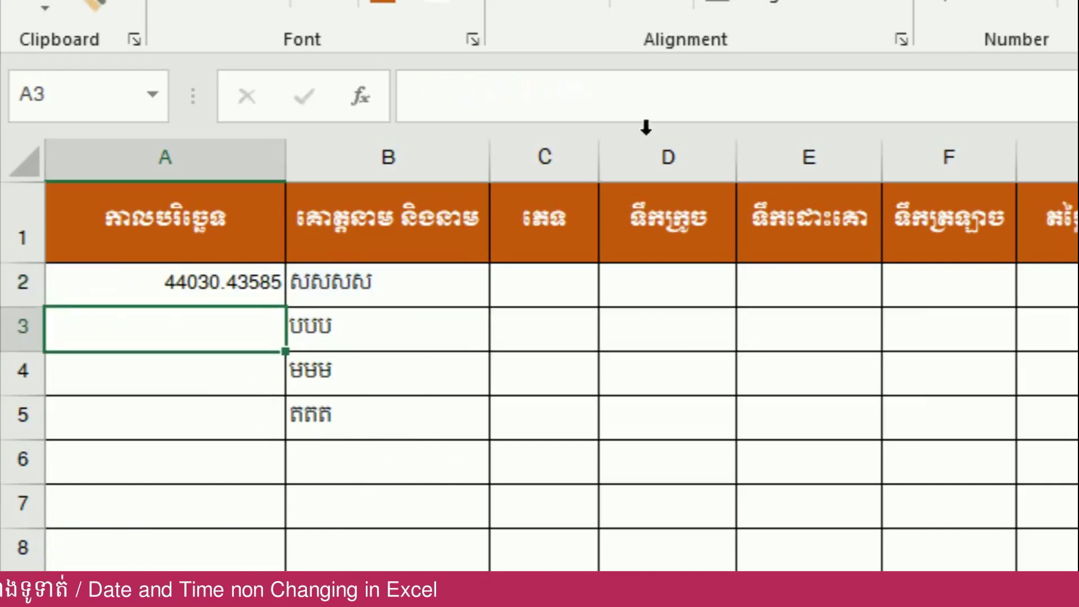
- Clear the sample names in B2:B5 and enter the test name fsg in B2
drag(374, 293, 359, 427)
key(Delete)
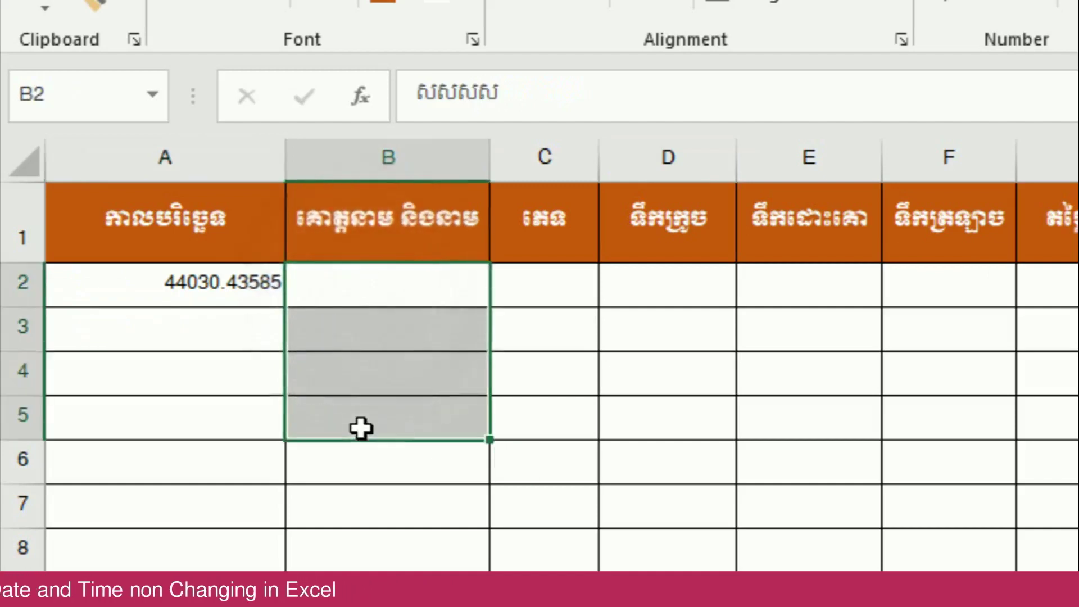
click(404, 310)
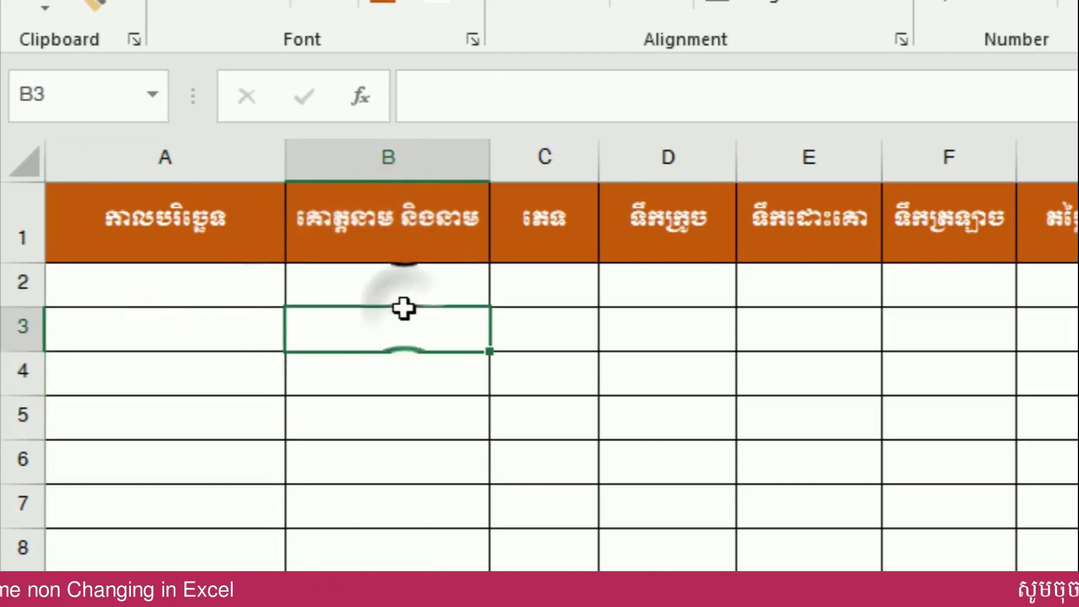
click(390, 291)
text(fsg)
click(351, 417)
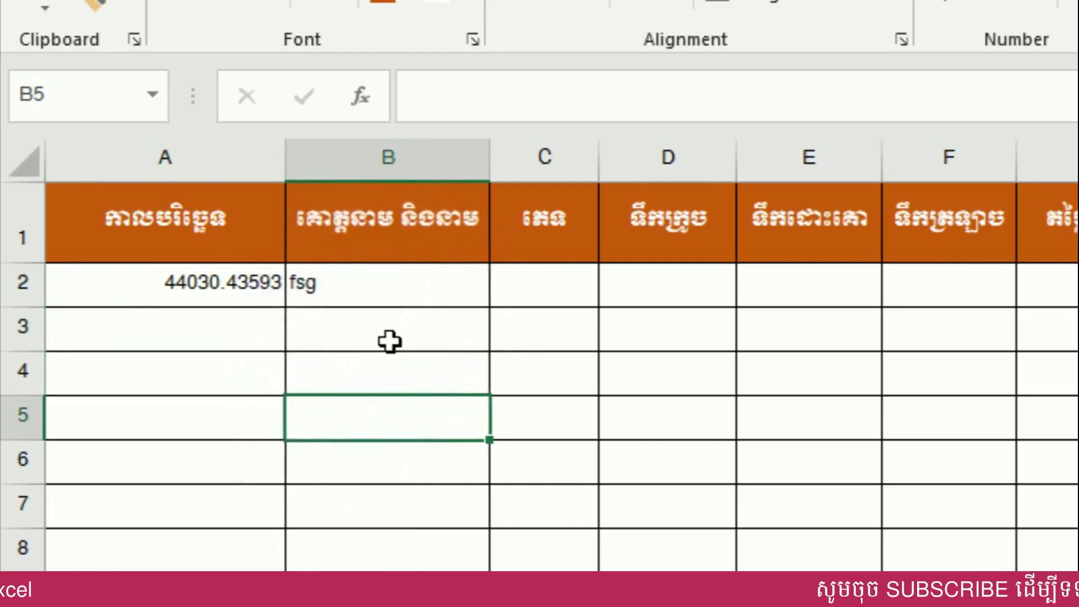
click(201, 293)
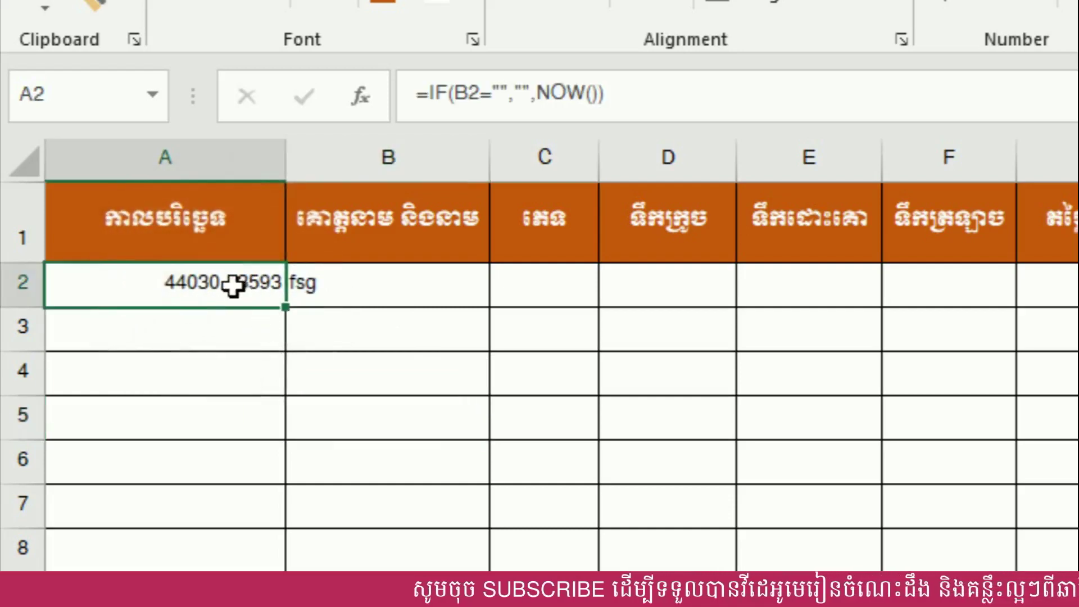
- Fill A2's timestamp formula down column A to A14
drag(228, 279, 130, 502)
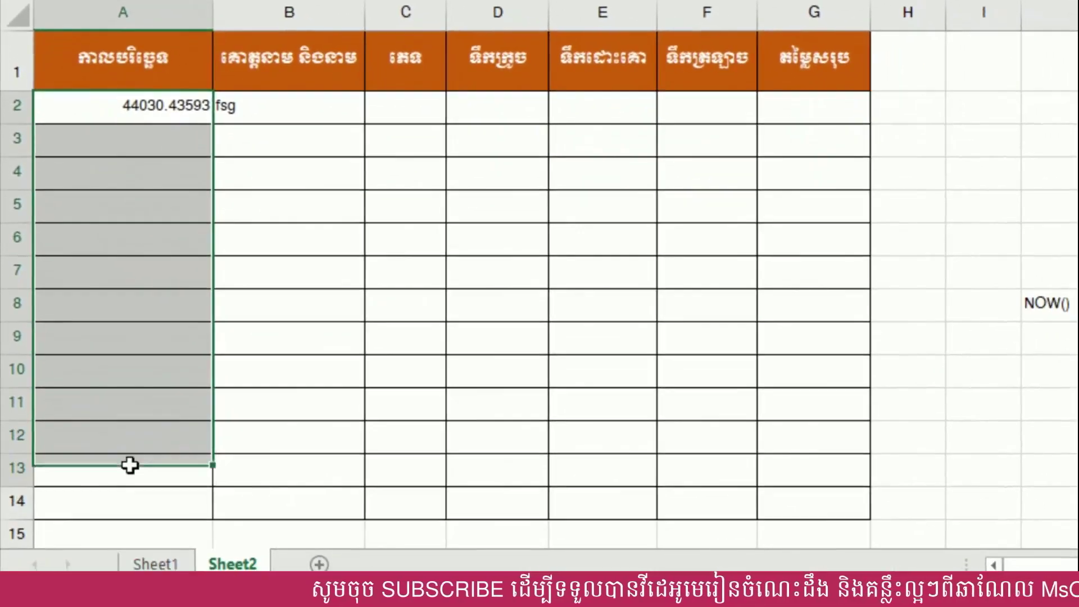
scroll(162, 451, down, 3)
scroll(162, 451, down, 3)
scroll(162, 451, up, 6)
scroll(162, 451, down, 3)
scroll(162, 451, up, 3)
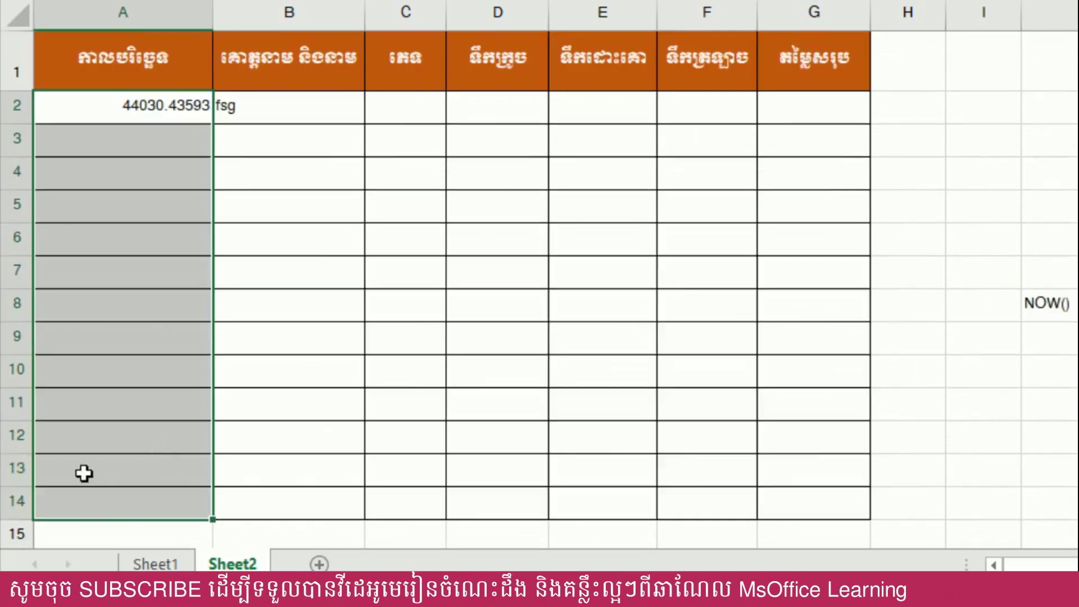
click(231, 256)
click(208, 113)
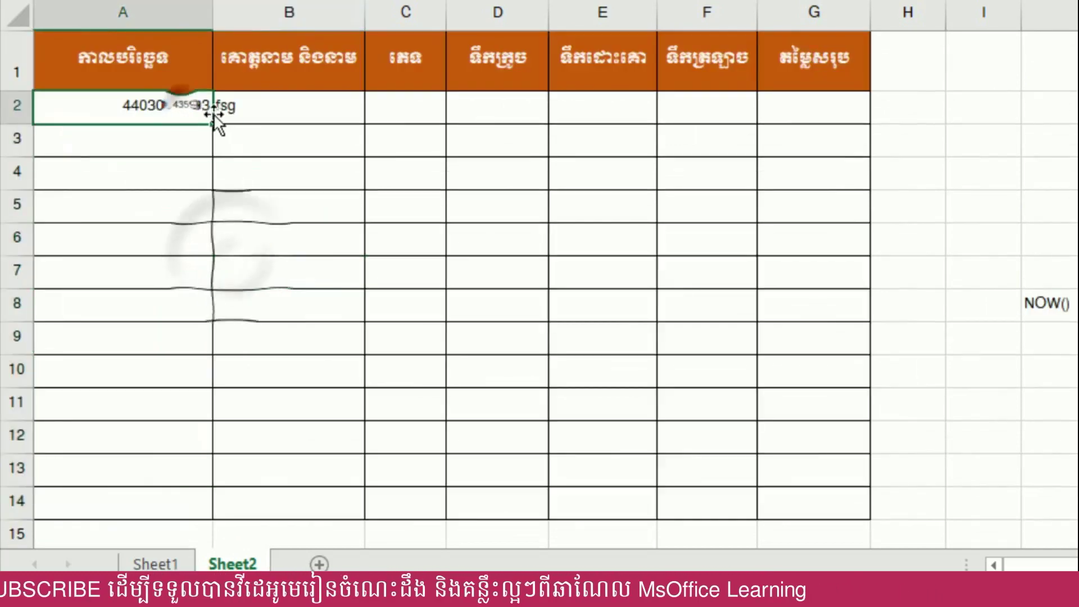
drag(213, 136, 187, 351)
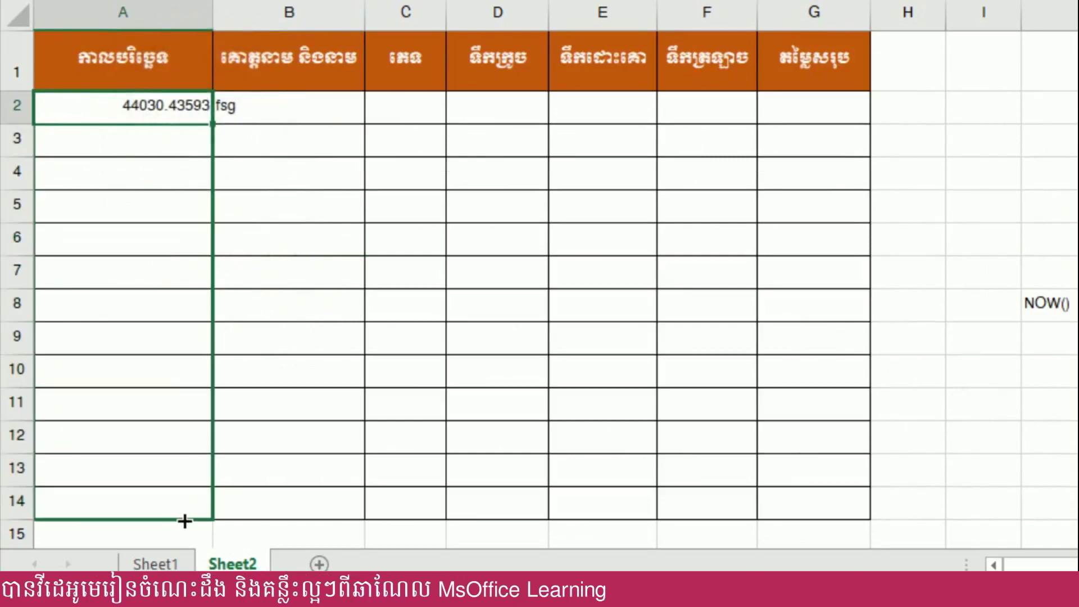
drag(187, 351, 185, 516)
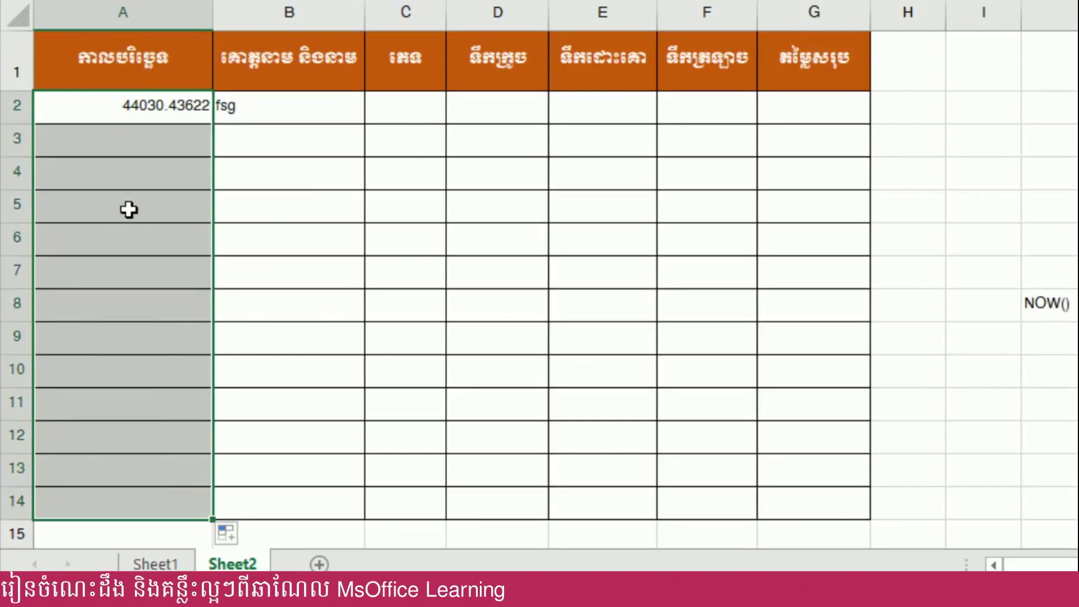
click(149, 326)
click(141, 466)
click(138, 433)
click(135, 304)
click(130, 179)
- Enter test names fgs, sfg and sg in B5, B9 and B13, then select A2:A14
click(277, 211)
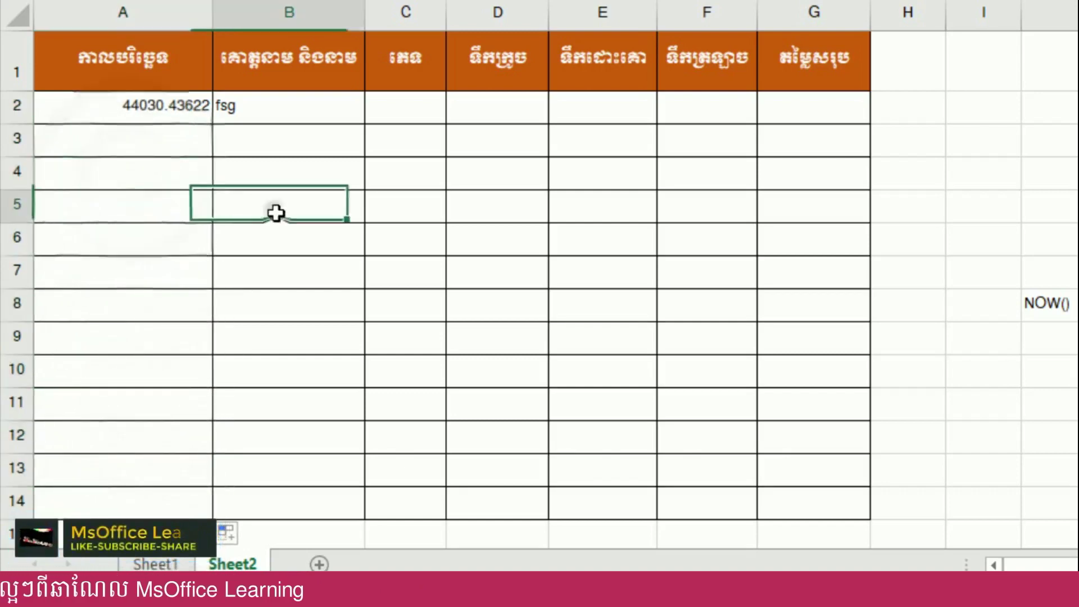
text(fgs)
click(294, 337)
text(sfg)
click(291, 437)
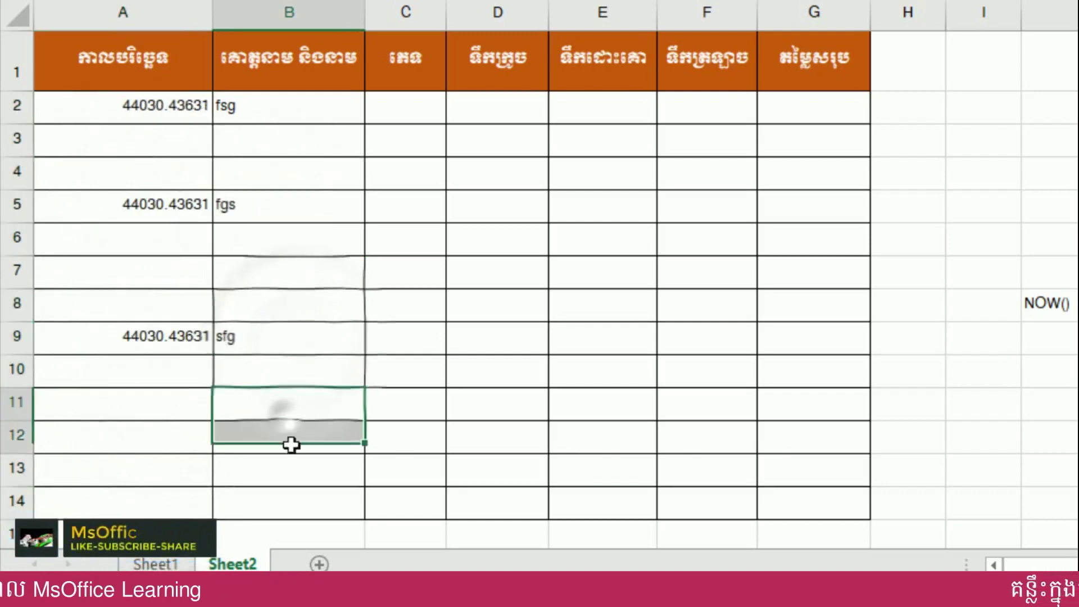
click(296, 468)
text(sg)
click(325, 377)
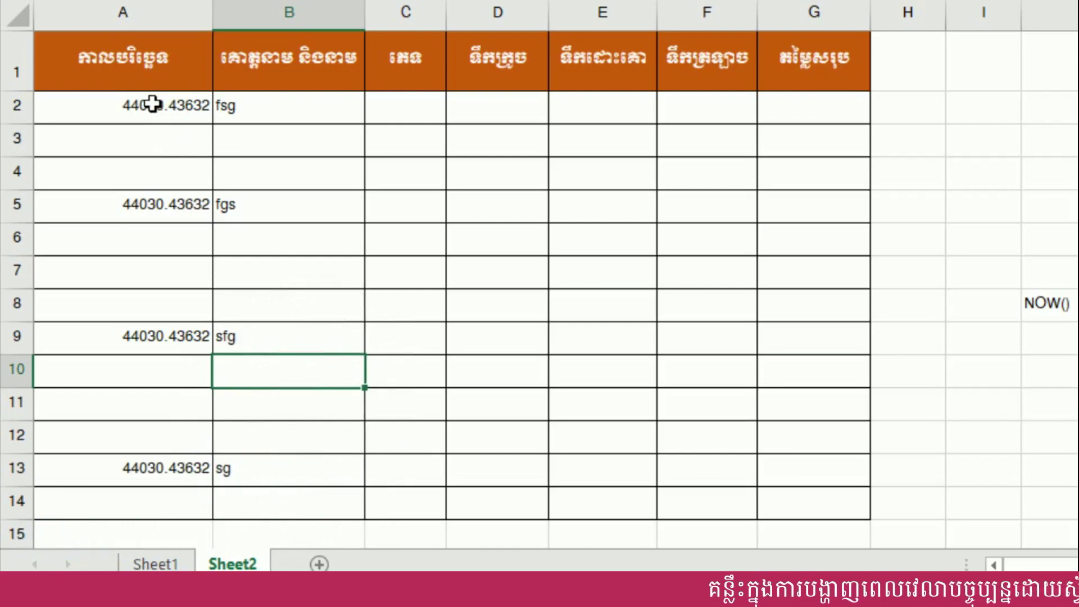
drag(152, 104, 149, 495)
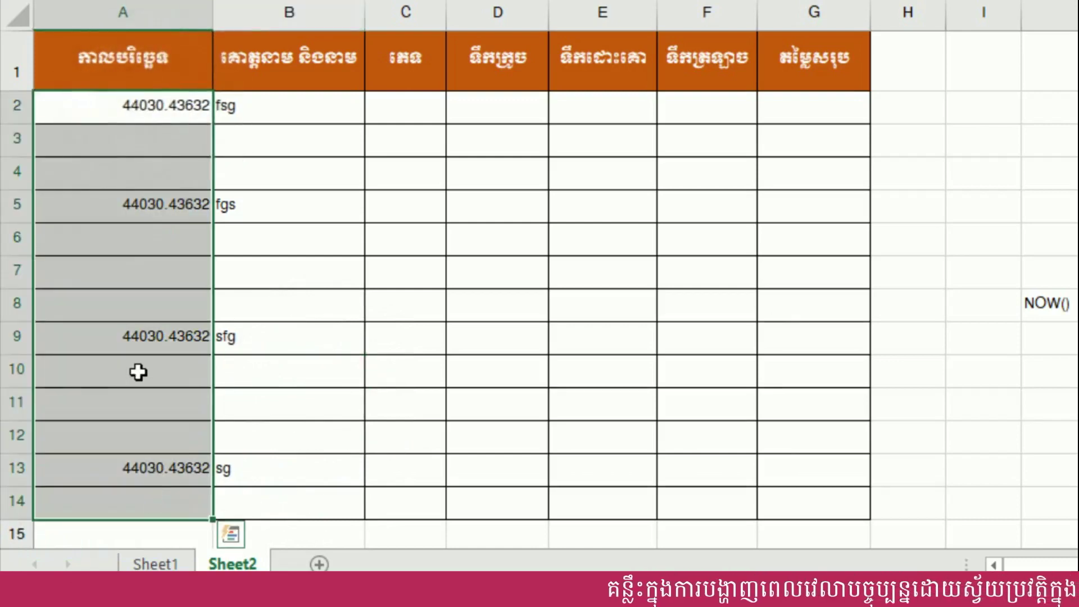
- Apply the custom number format dd-mm-yyyy / hh:mm:ss am/pm to the selected timestamp cells
right_click(138, 372)
click(204, 277)
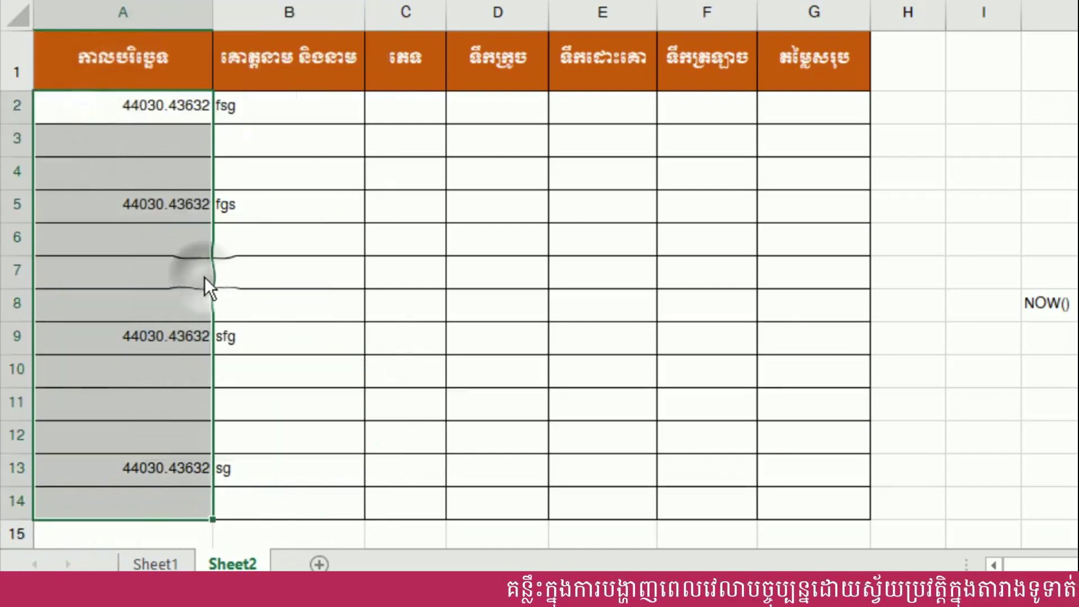
drag(206, 6, 441, 4)
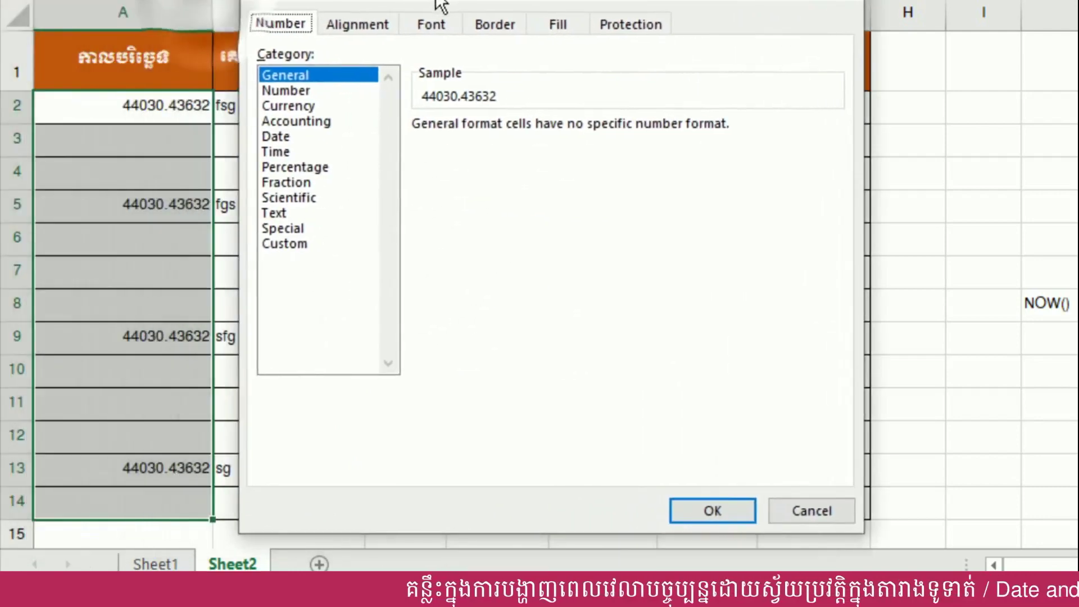
click(295, 246)
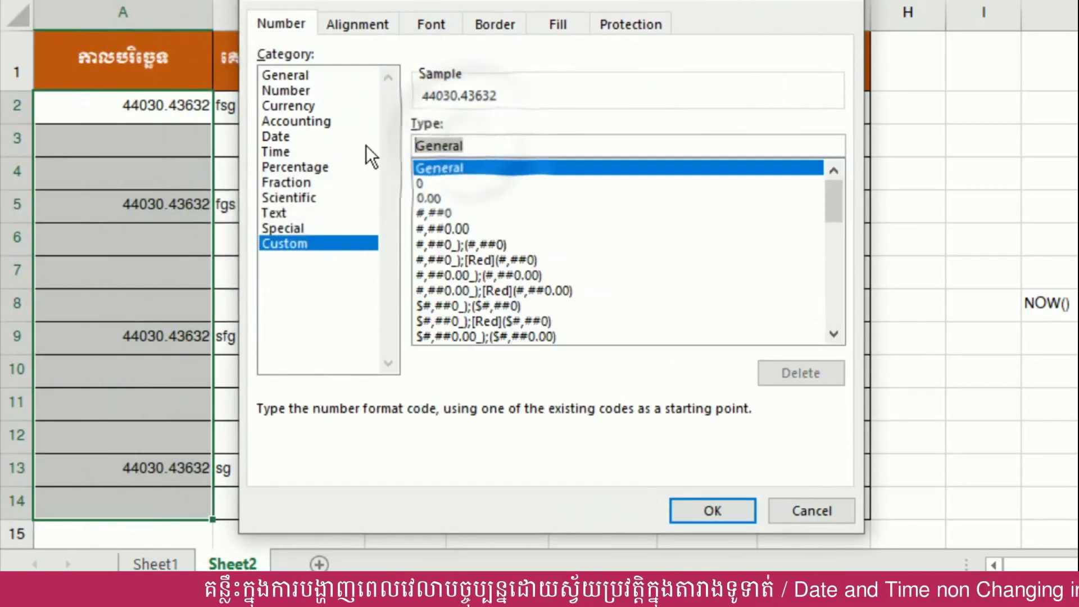
key(BackSpace)
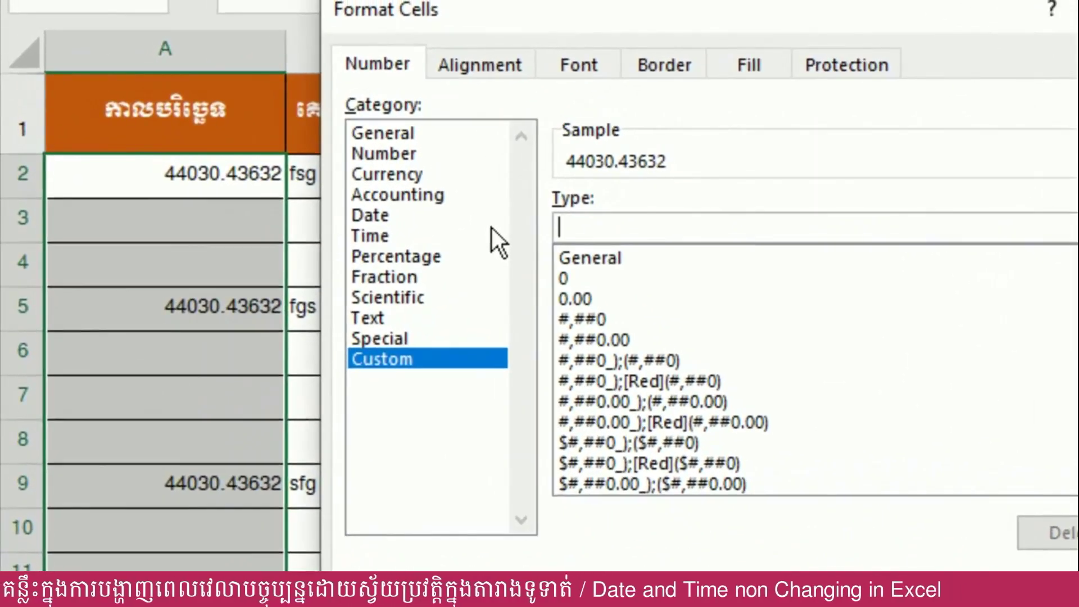
text(dd-)
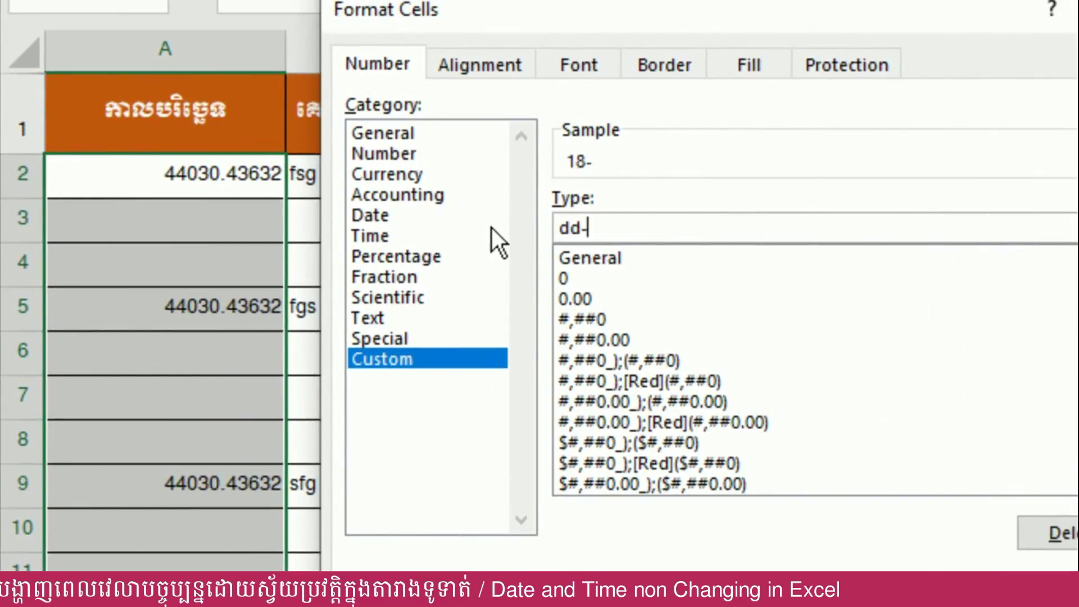
text(mm-)
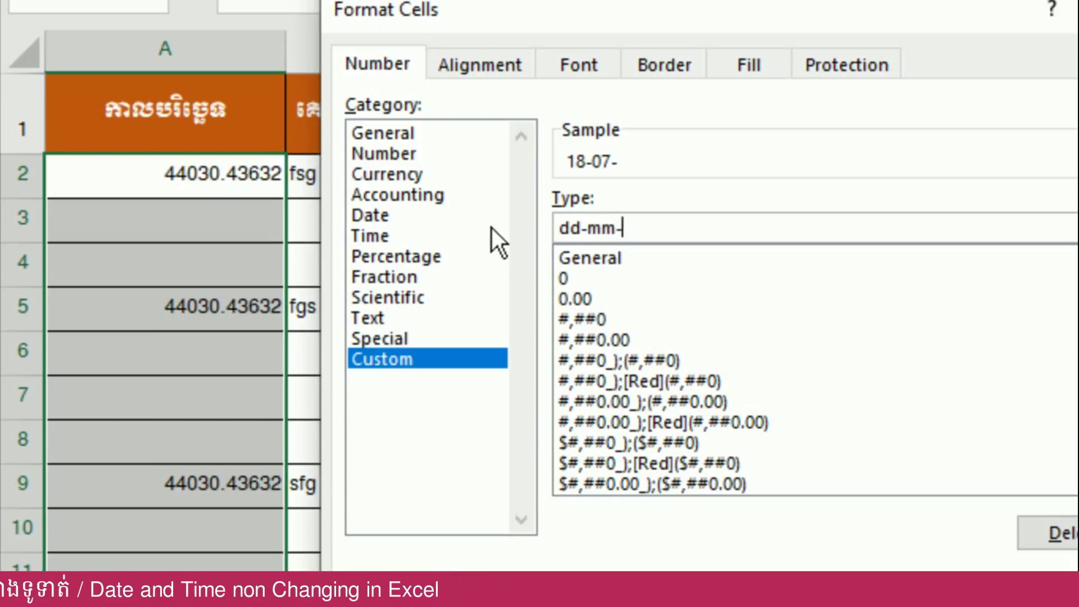
text(yyy)
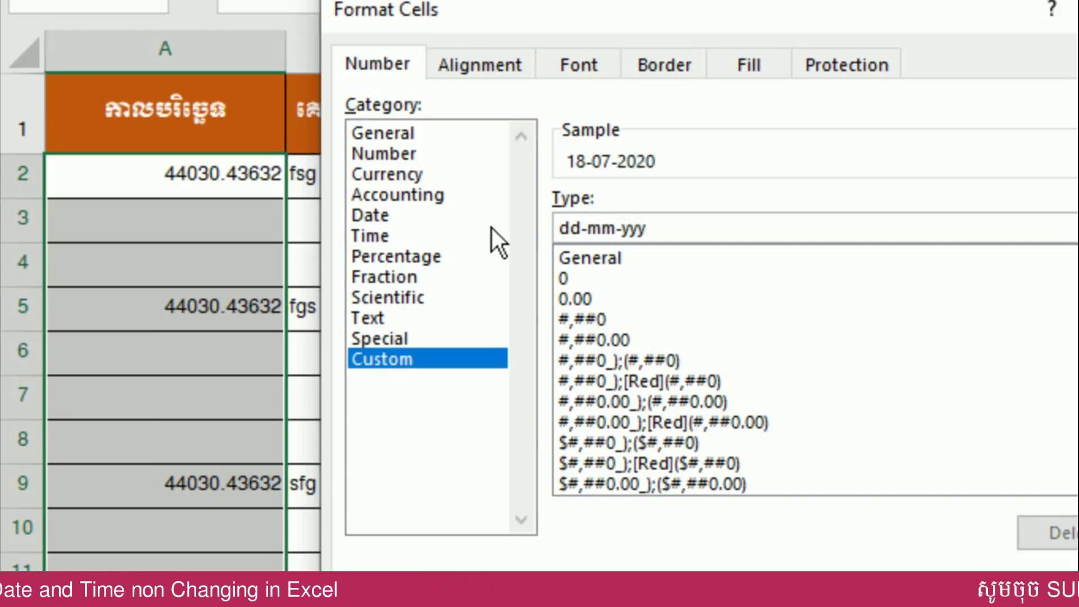
text(y)
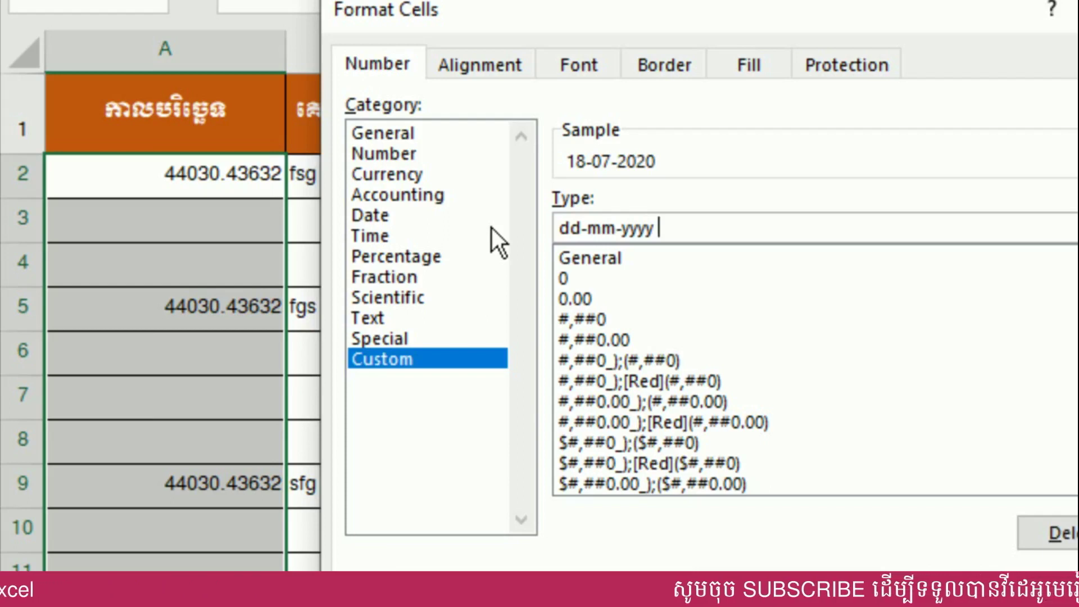
text( /)
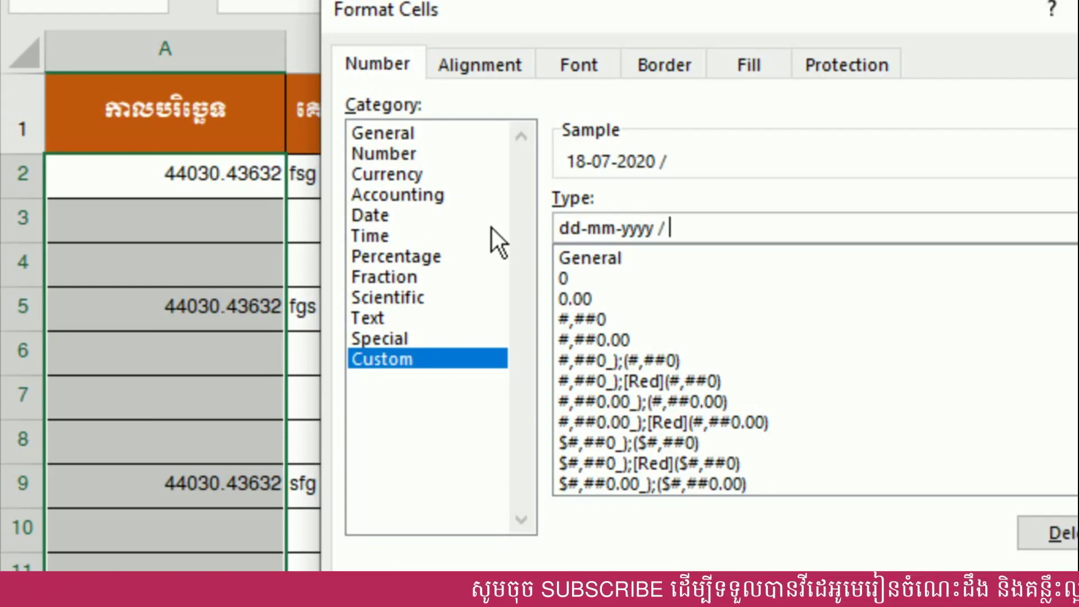
text(hh:mm;)
key(BackSpace)
text(:)
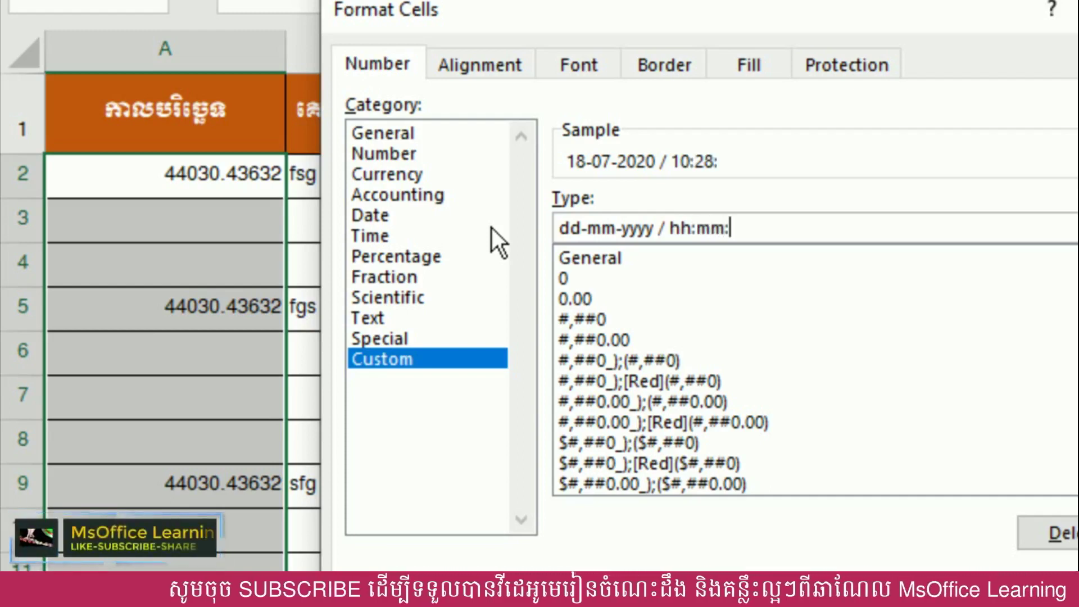
text(ss)
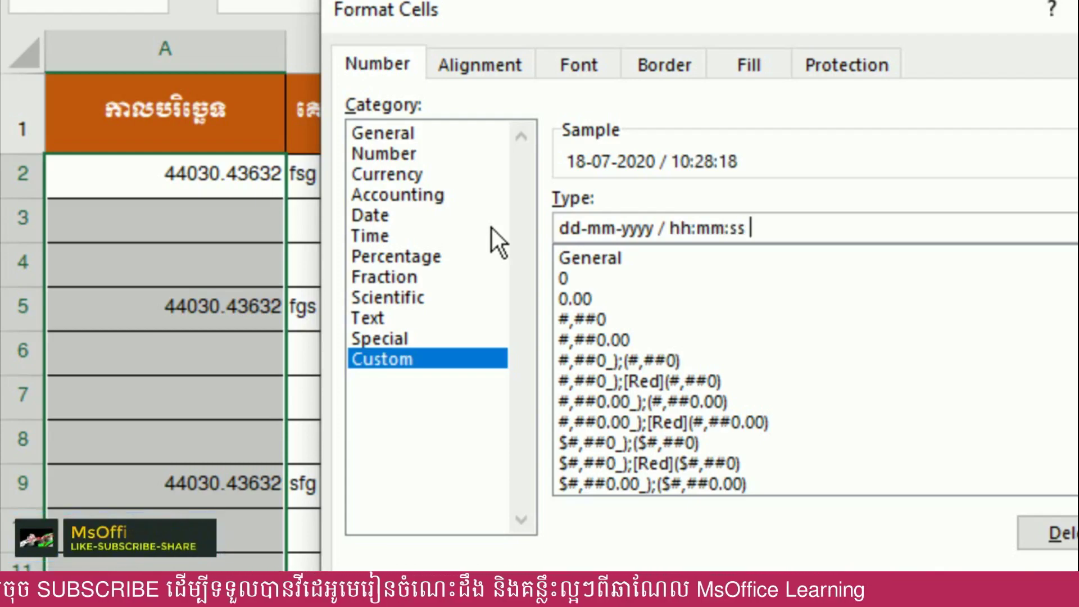
text( am/)
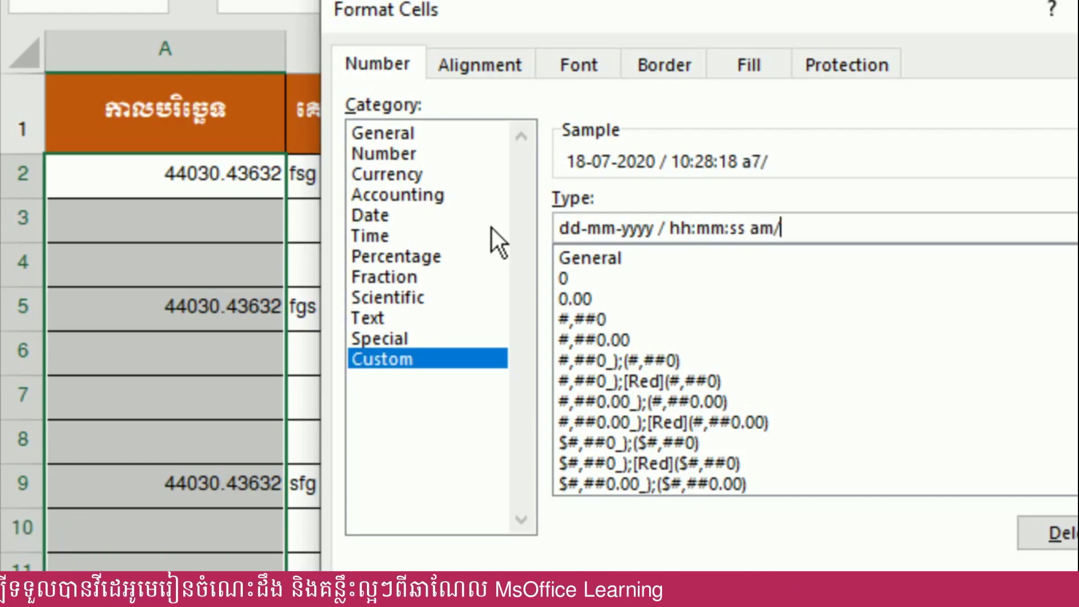
text(pm)
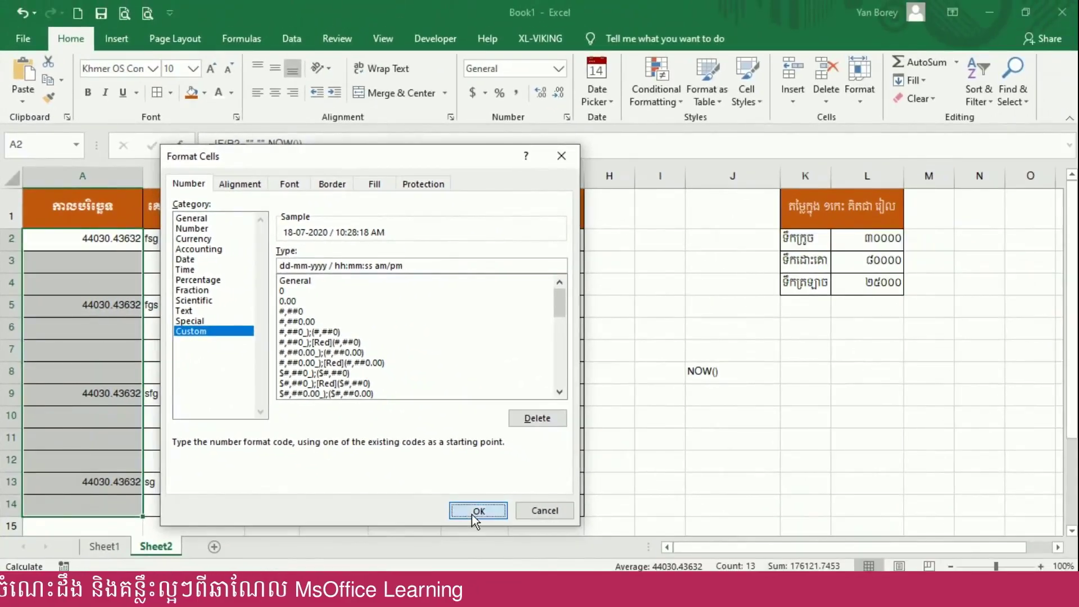
click(471, 514)
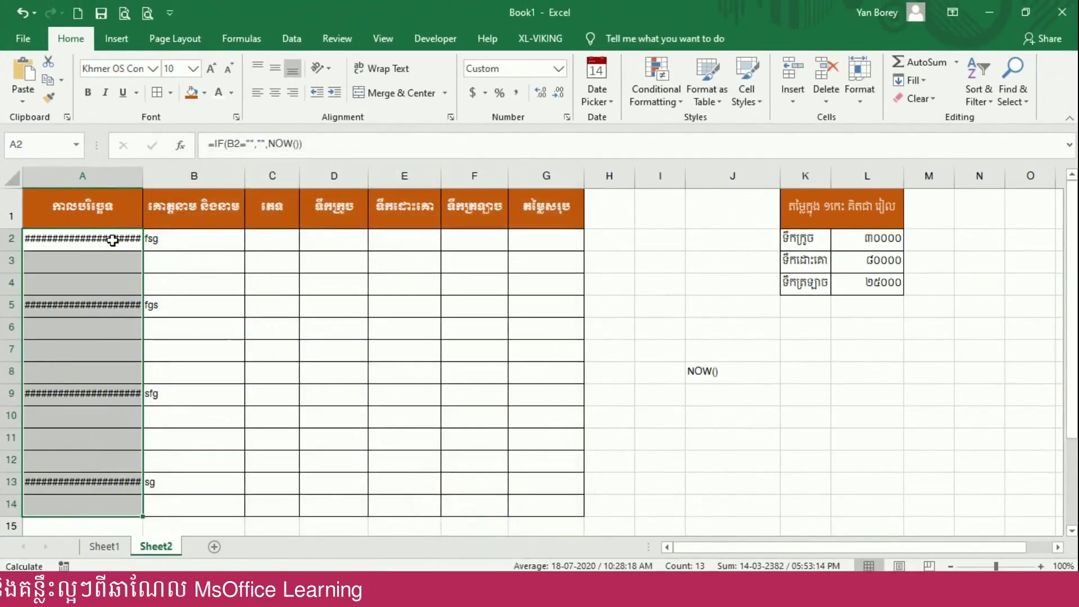
- Widen column A for the timestamps and delete the test names in B2:B13
drag(145, 178, 169, 181)
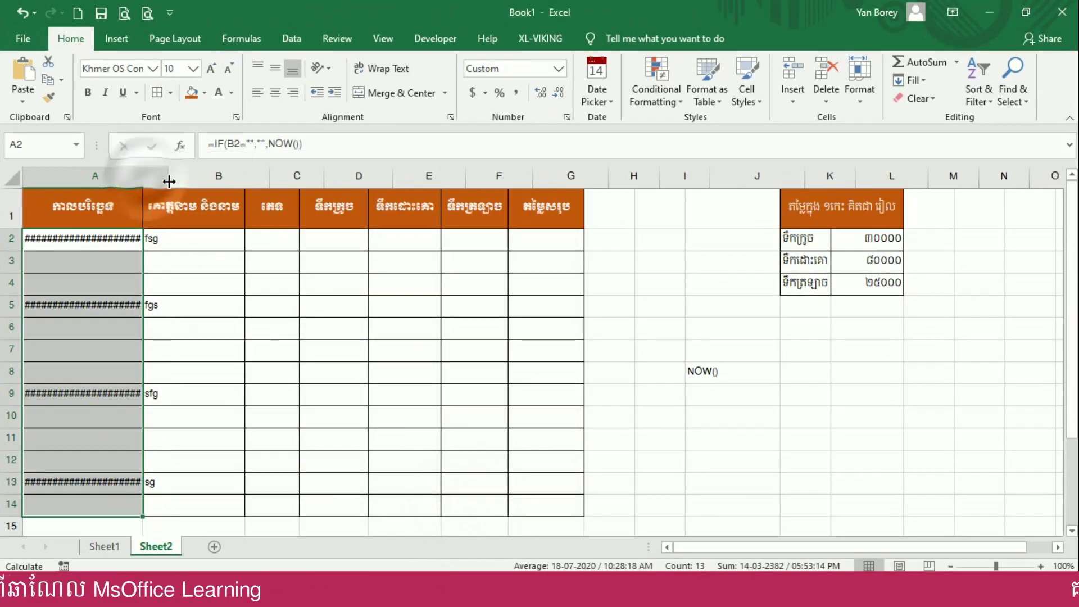
click(204, 292)
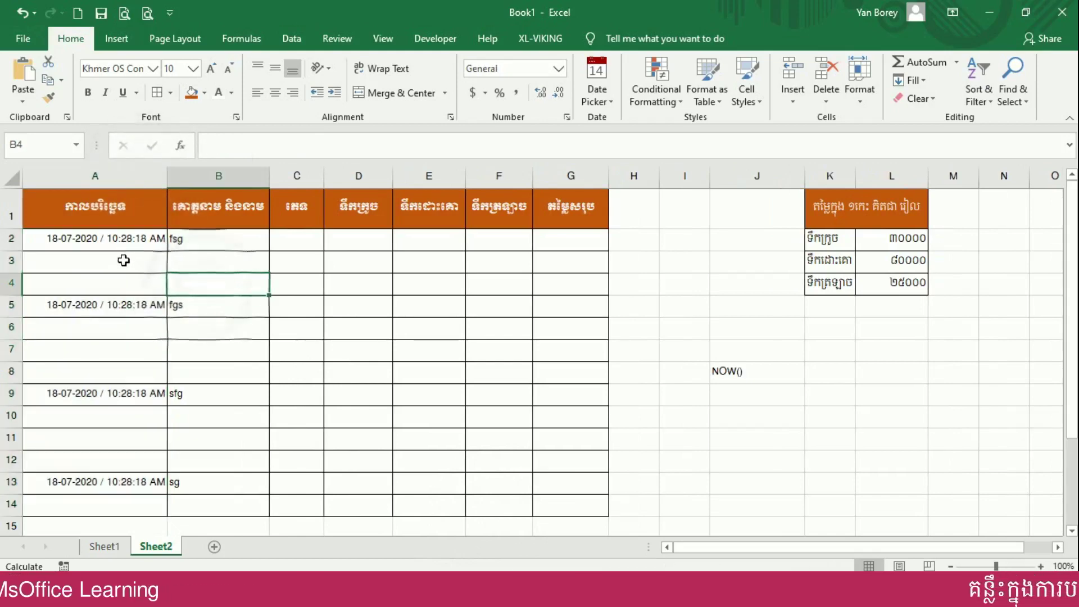
drag(201, 244, 206, 480)
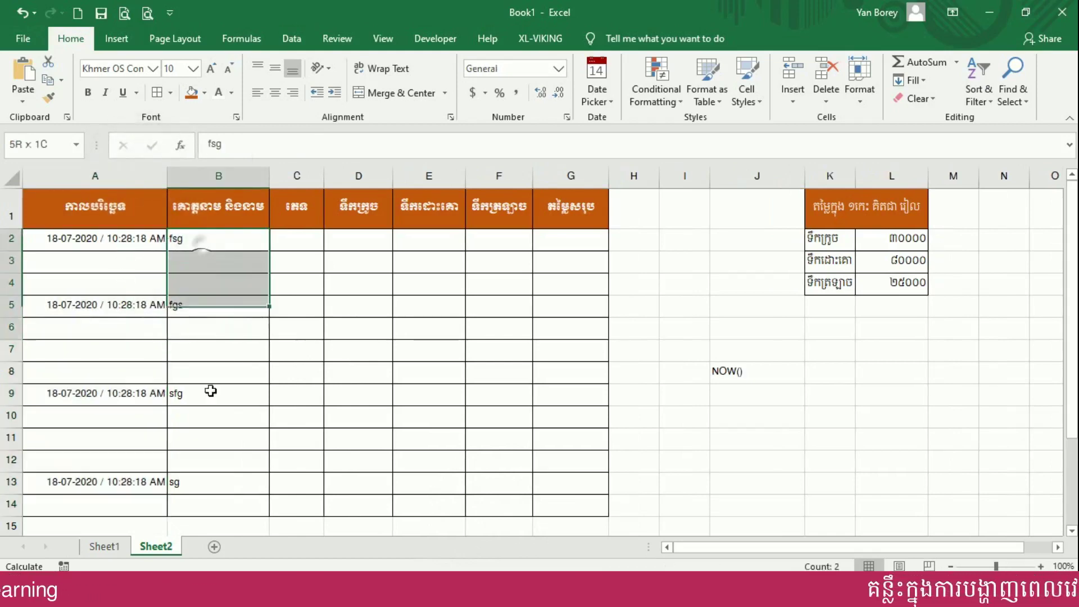
key(Delete)
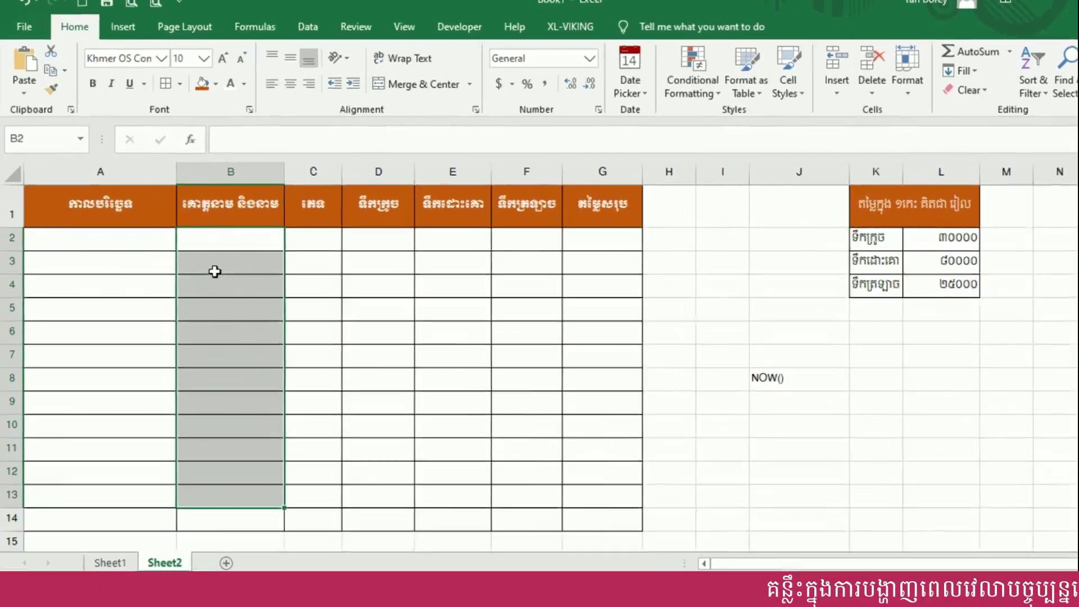
click(200, 245)
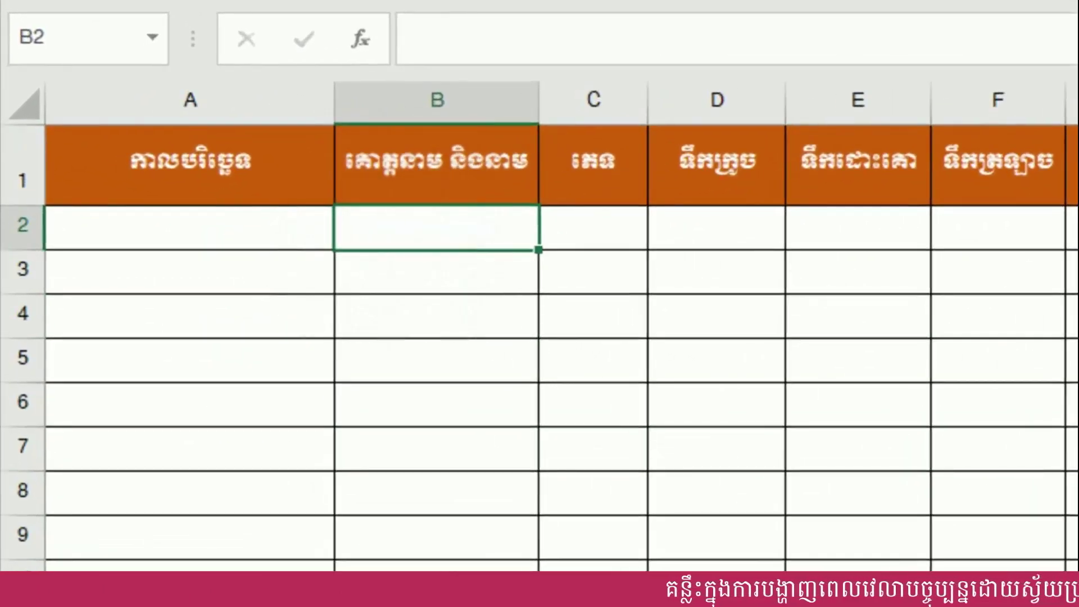
- Enter test names weeww, dddd and dddd in B2:B4 and inspect the resulting A-column timestamps
text(weeww)
key(Return)
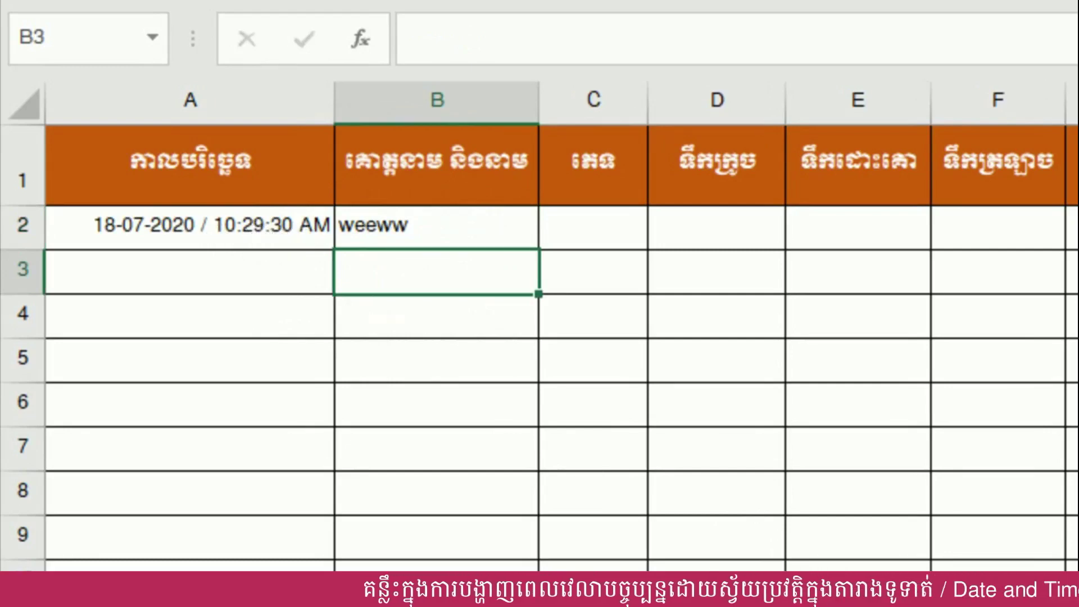
text(dddd)
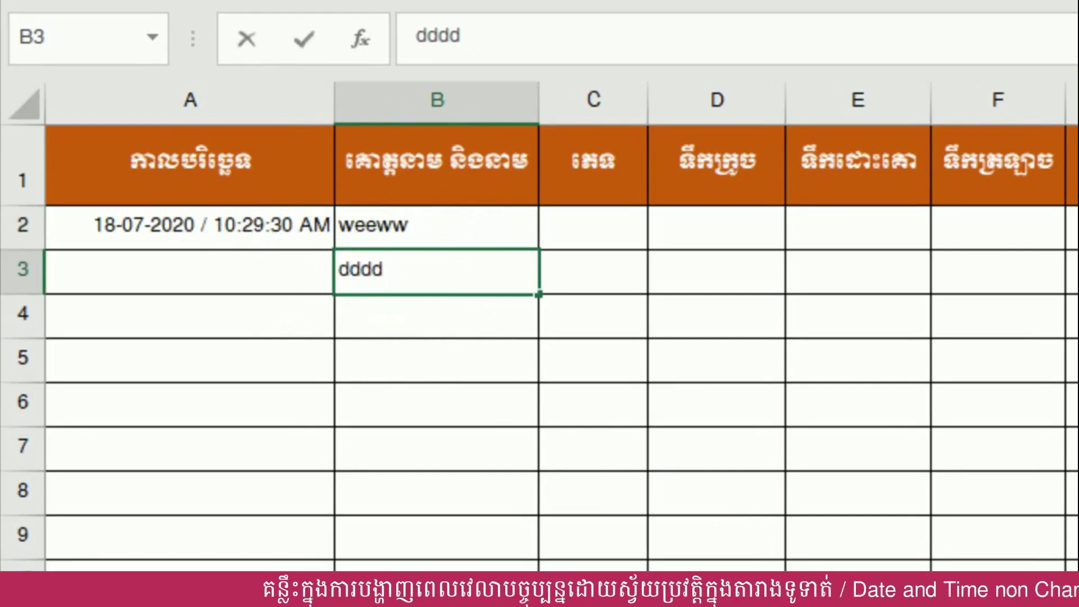
key(Return)
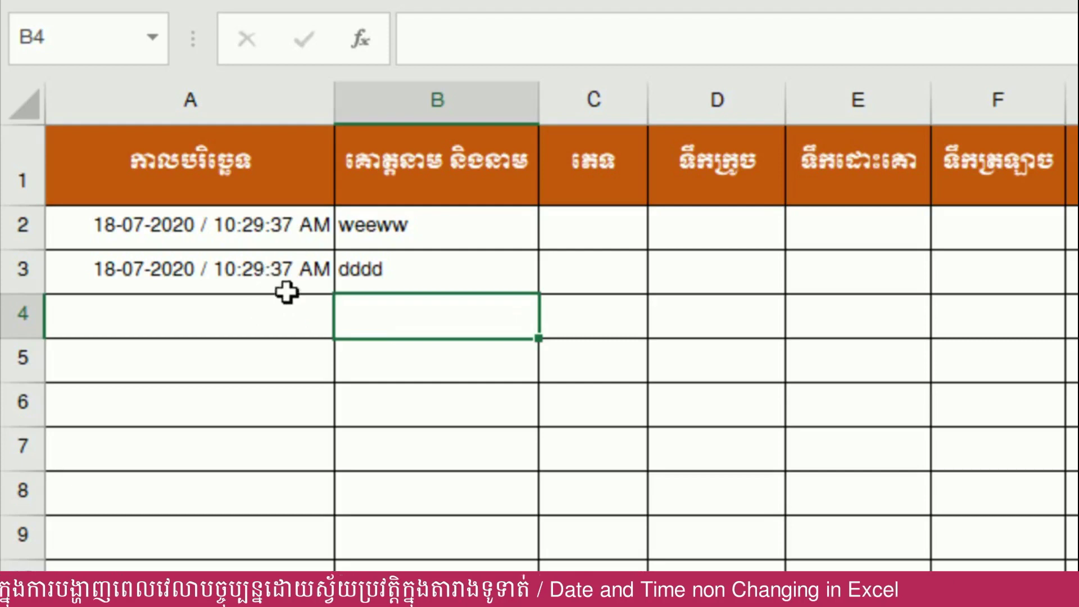
click(270, 318)
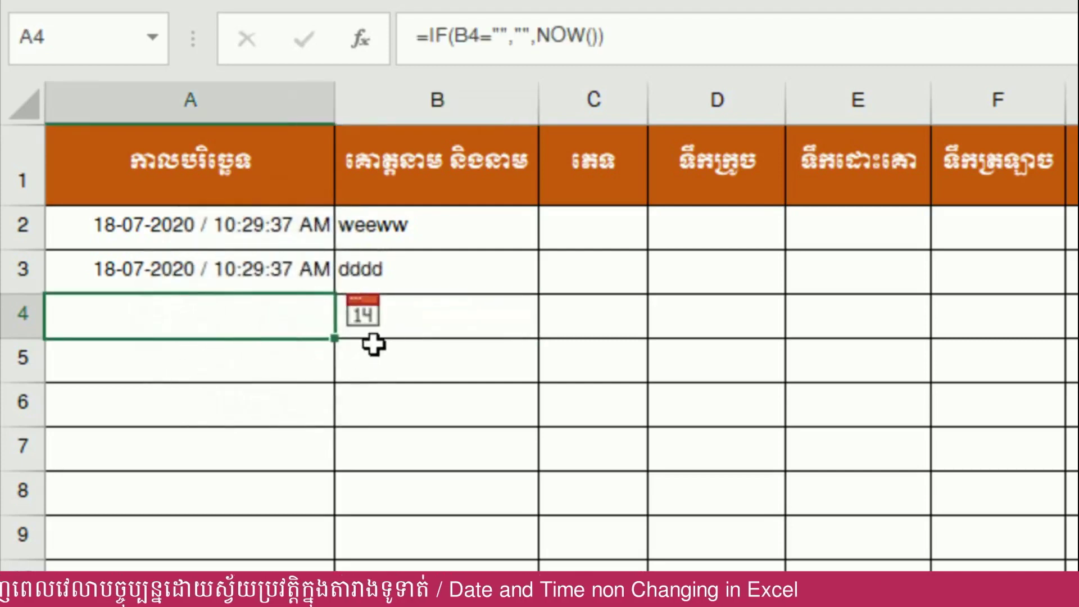
click(420, 322)
text(dddd)
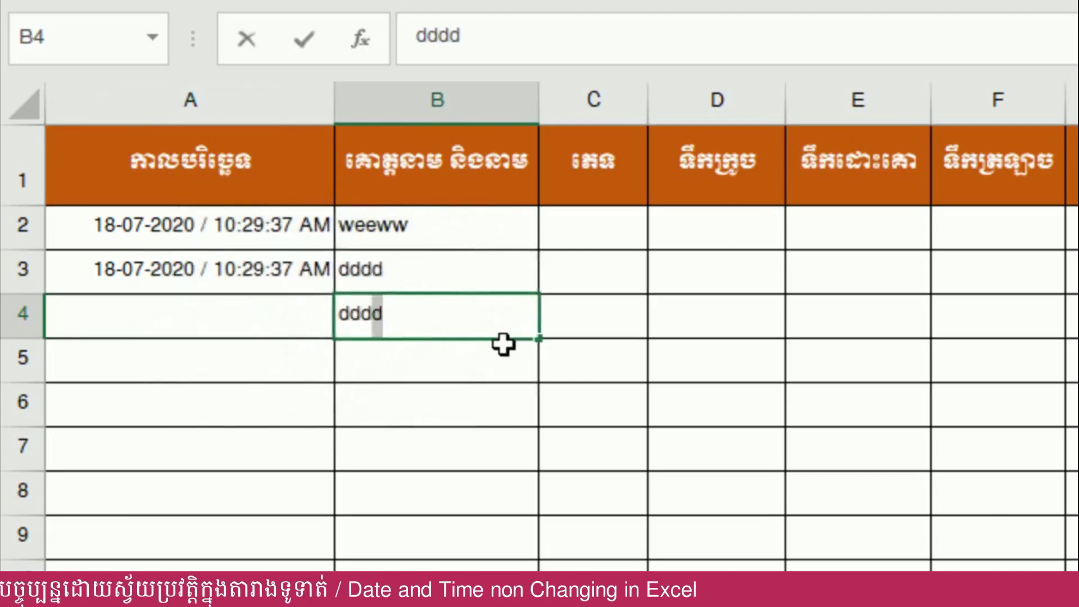
key(Return)
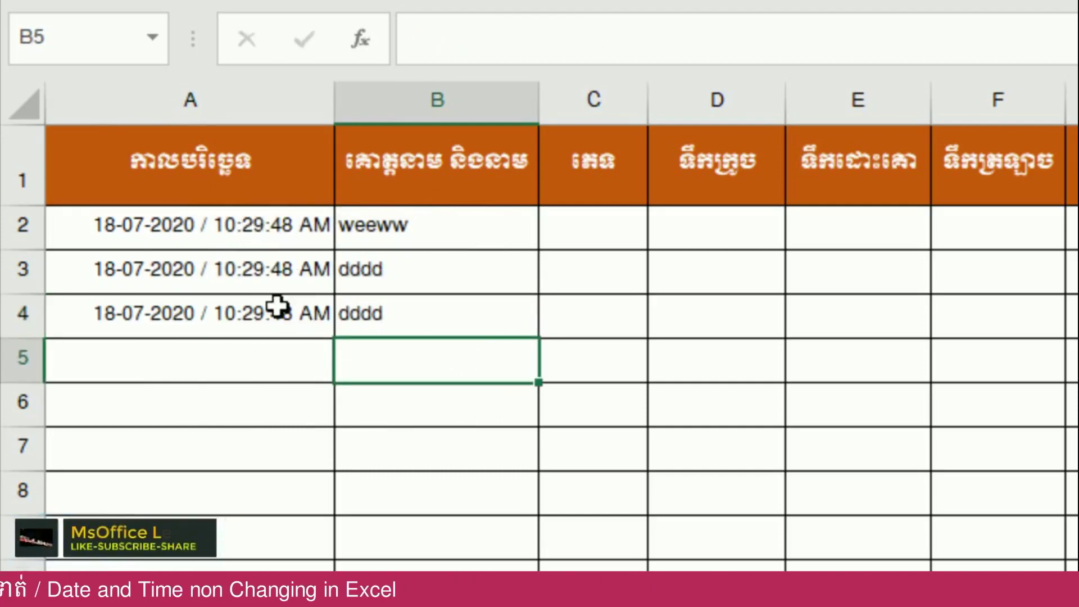
click(281, 224)
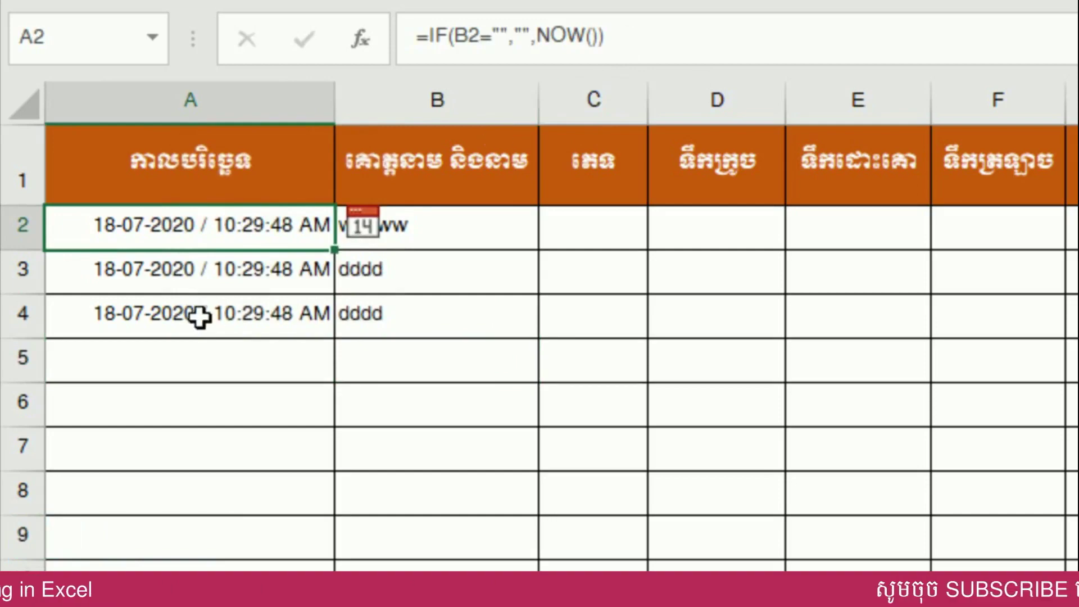
drag(221, 261, 111, 512)
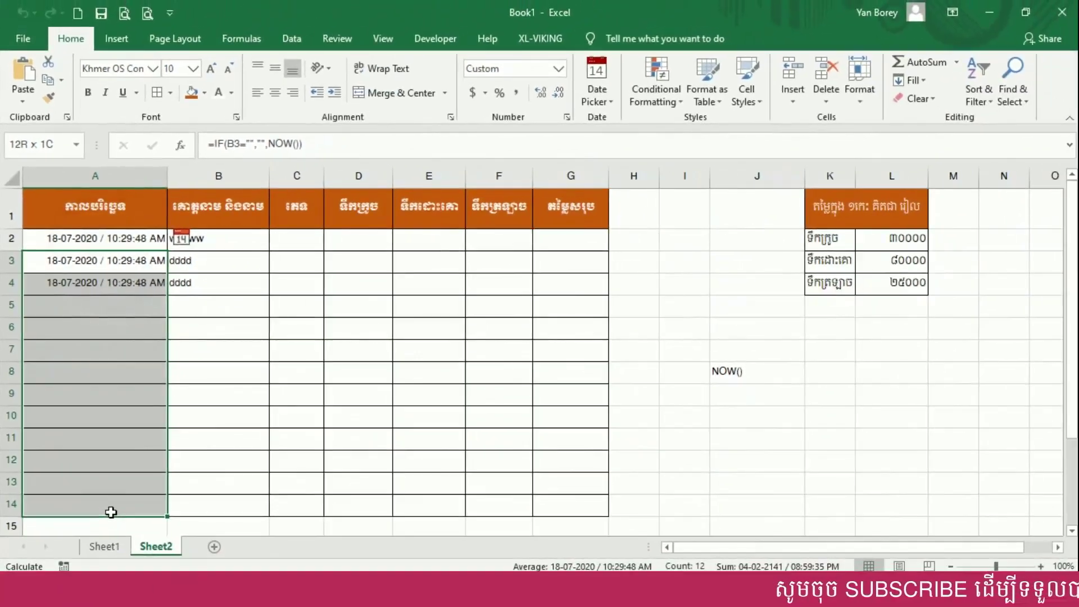
- Clear A3:A14 and rewrite A2 as =IF(B2="","",IF(A2="",NOW(),A2)), accepting Excel's correction
key(Delete)
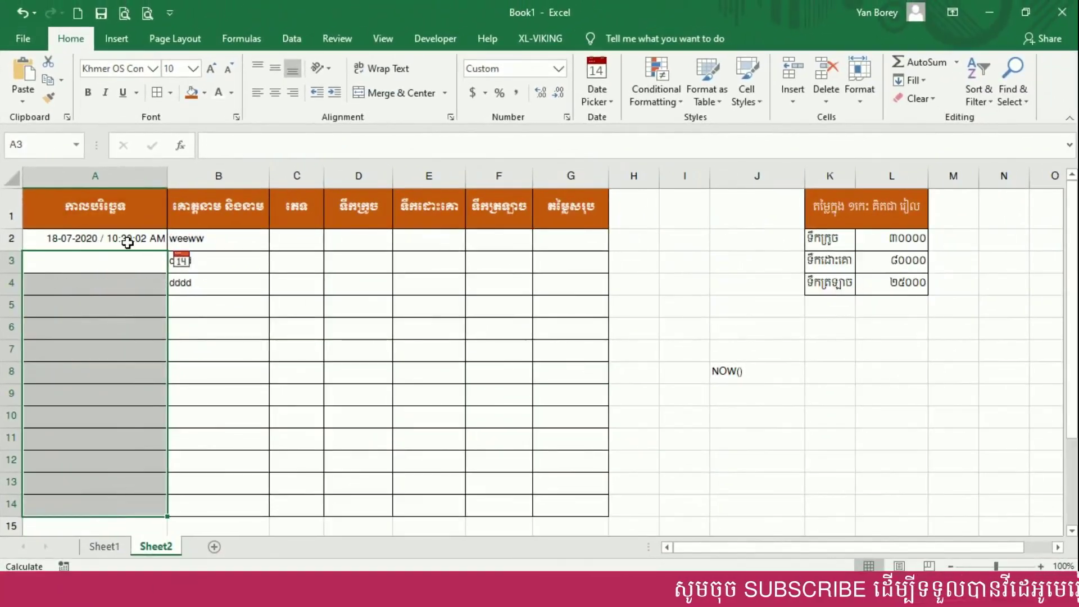
click(128, 242)
click(318, 145)
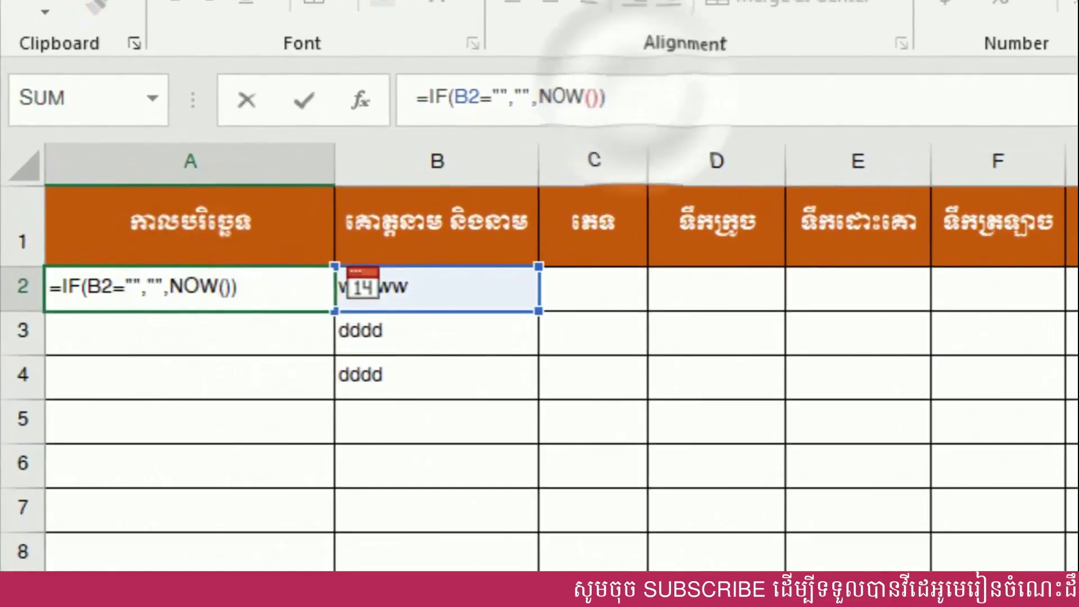
key(BackSpace)
key(BackSpace)
key(BackSpace)
key(BackSpace)
key(BackSpace)
key(BackSpace)
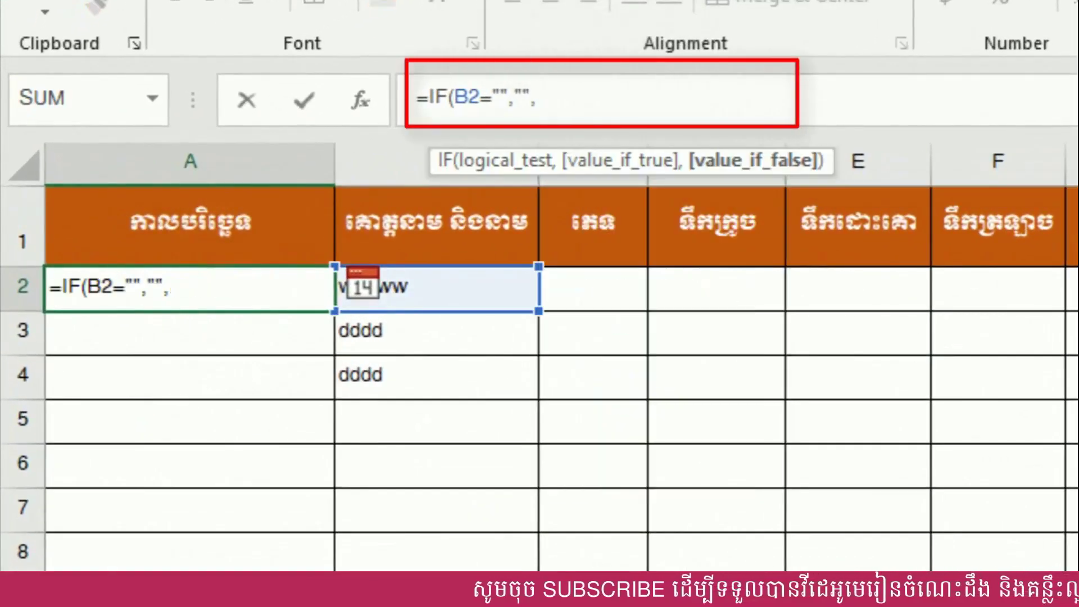
text(if()
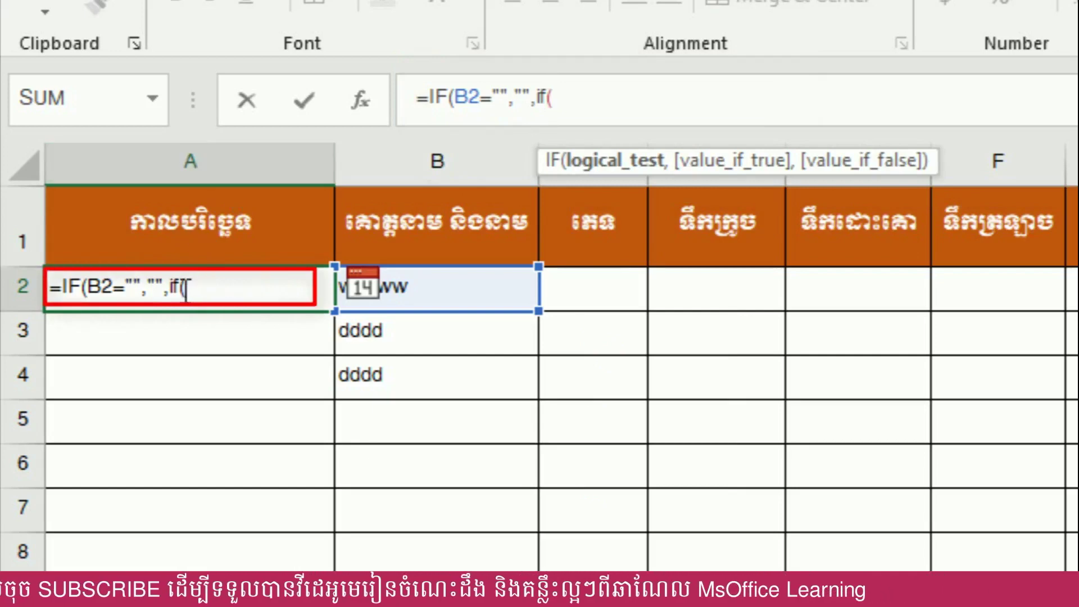
text(a2=)
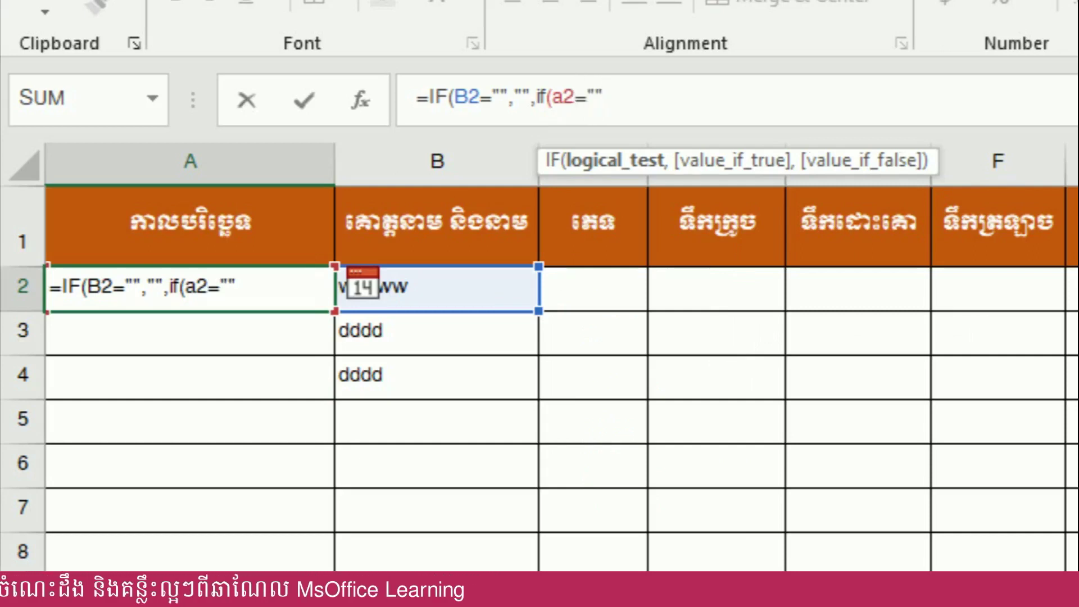
text(,now)
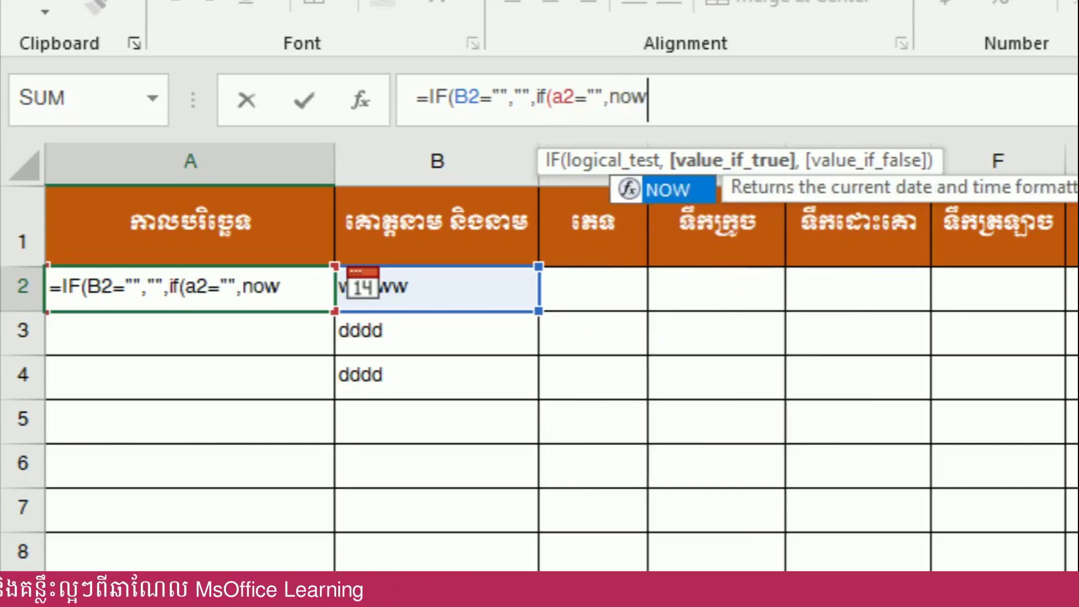
text(())
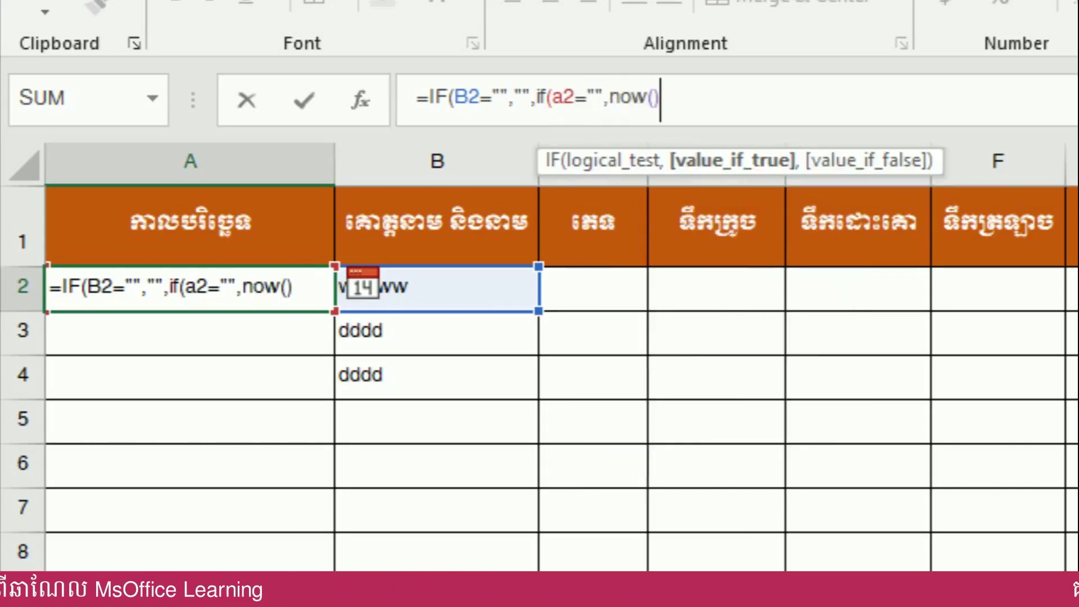
text(,)
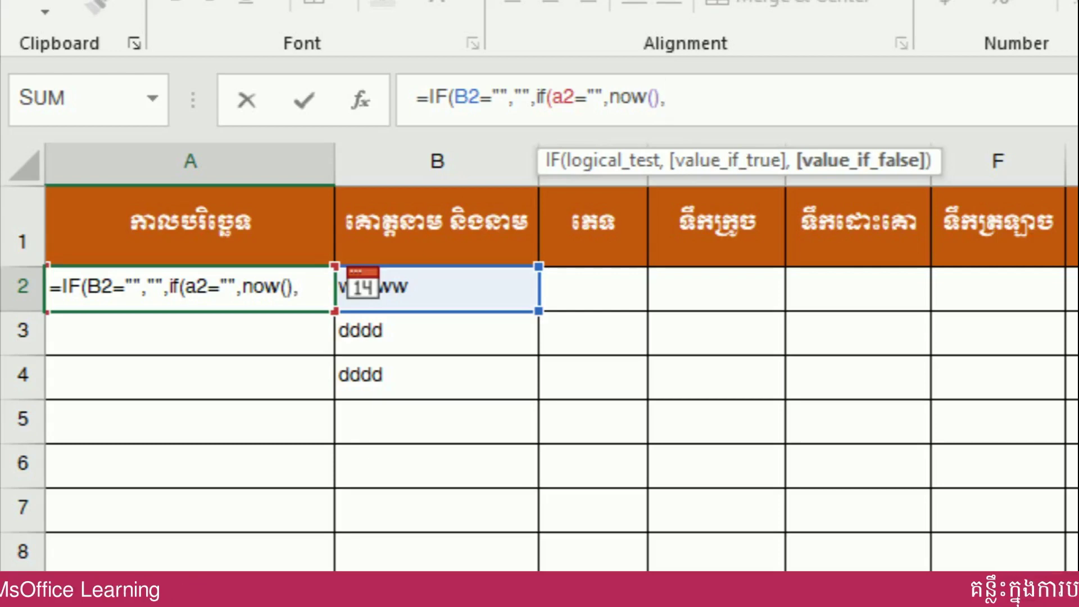
text(a2)
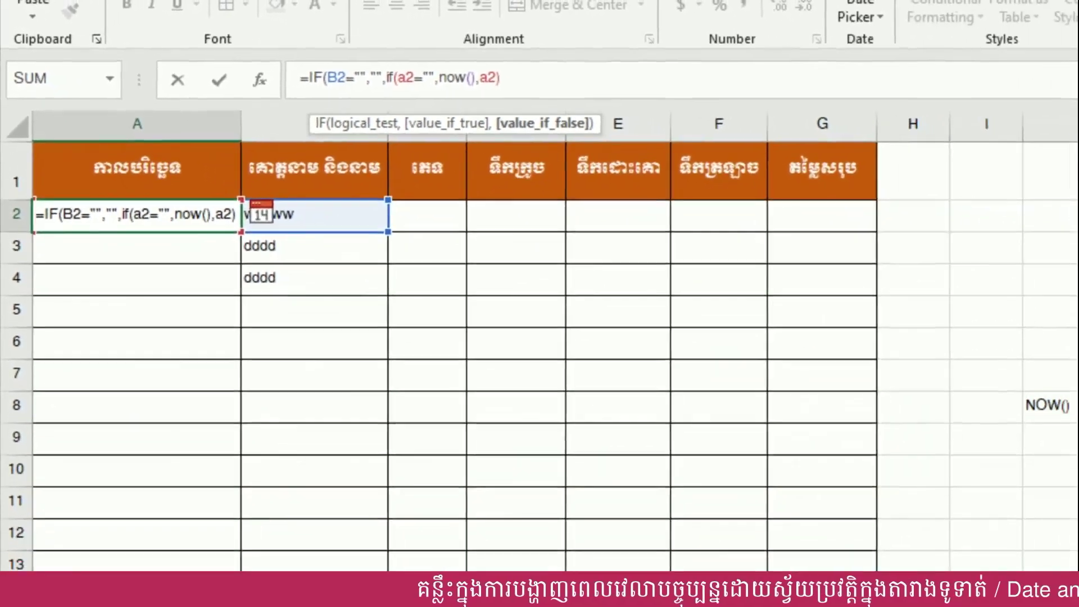
key(Return)
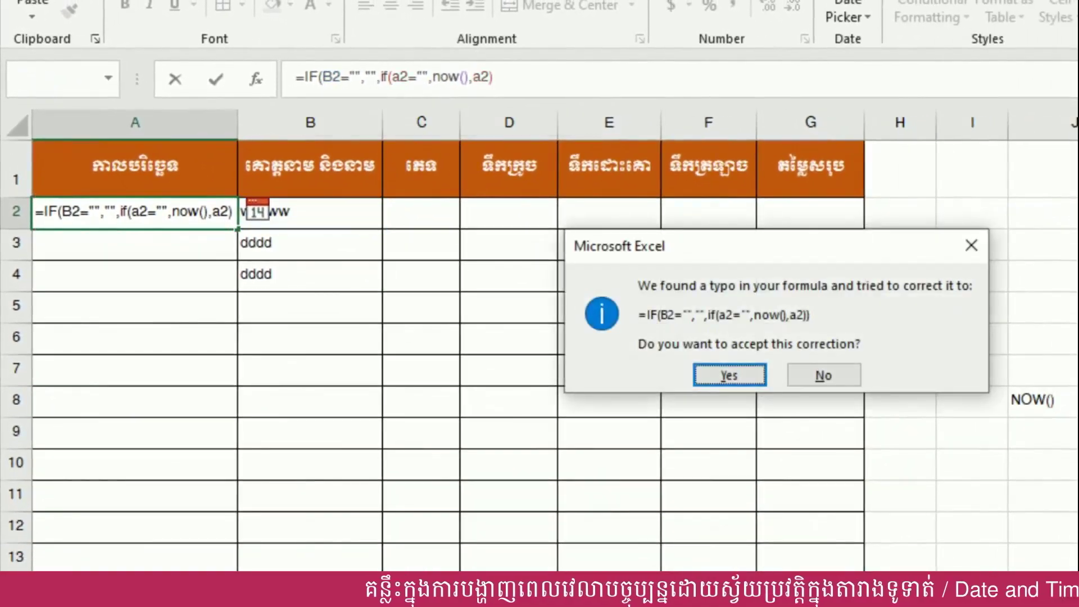
key(Return)
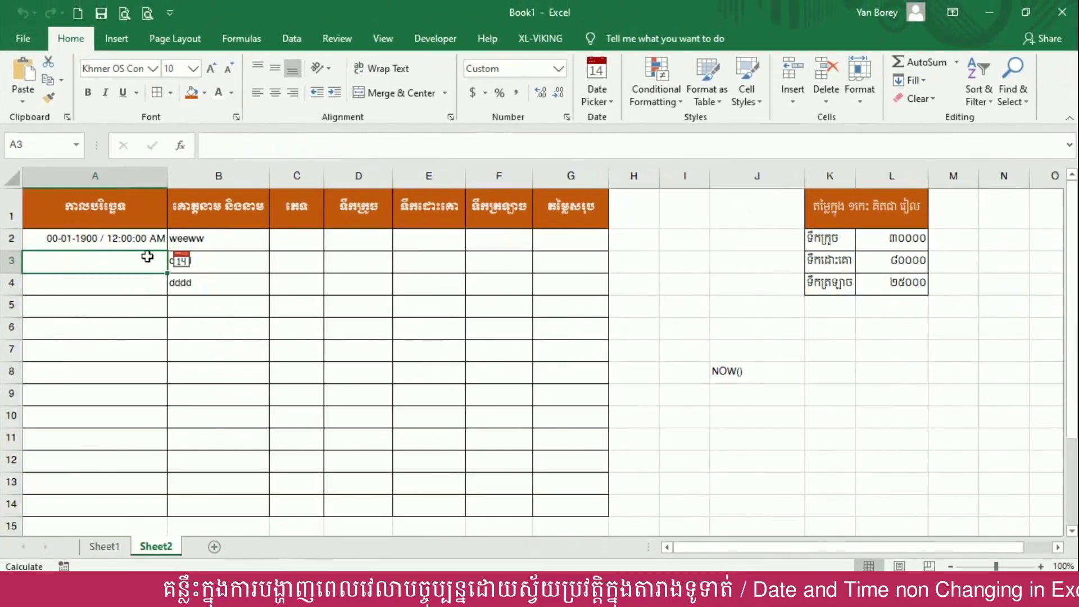
- Fill A2's timestamp formula down to A14 and clear the old test entries in B2:B4
click(140, 242)
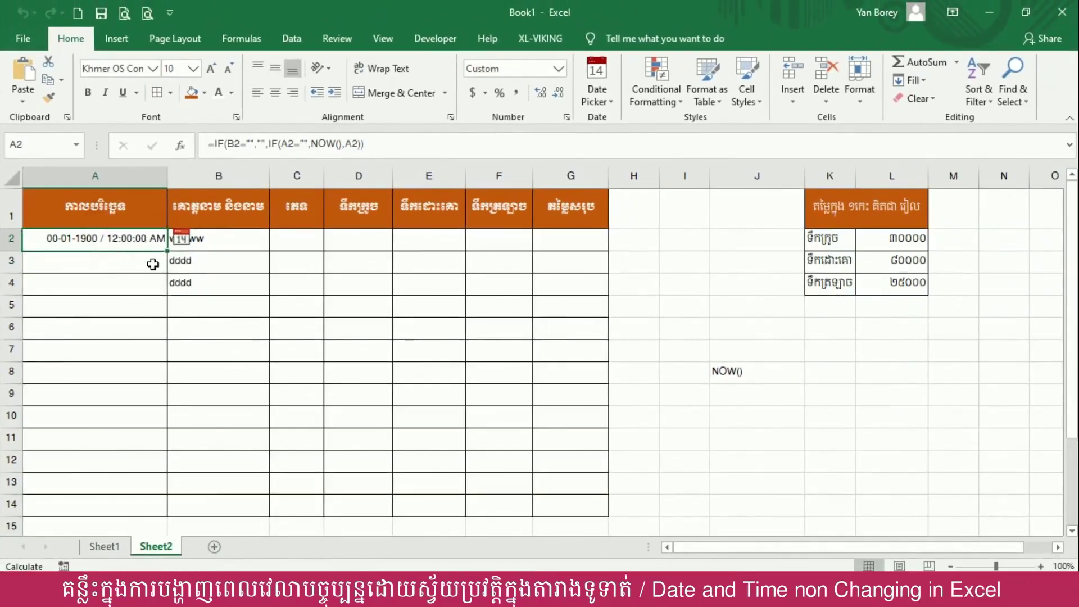
drag(168, 253, 144, 508)
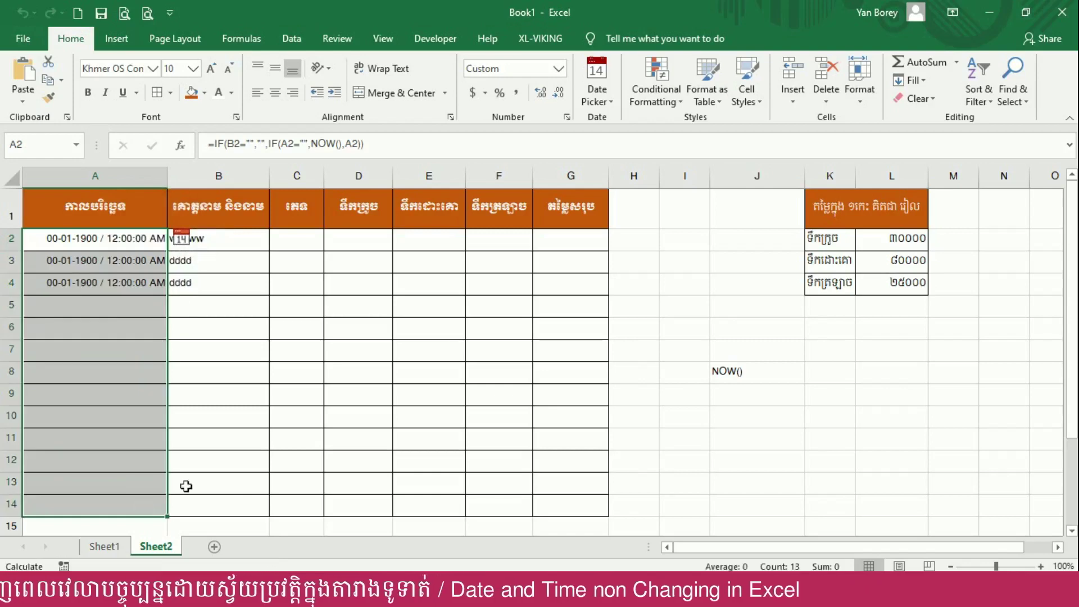
scroll(207, 459, down, 2)
scroll(207, 459, down, 3)
scroll(207, 459, up, 1)
scroll(207, 459, up, 1)
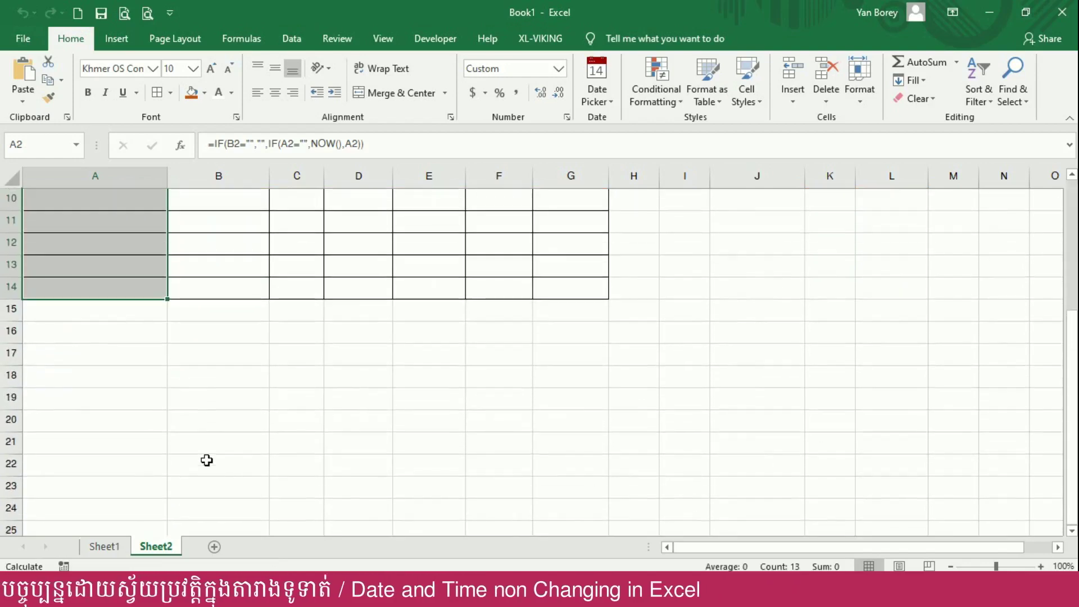
scroll(207, 460, up, 3)
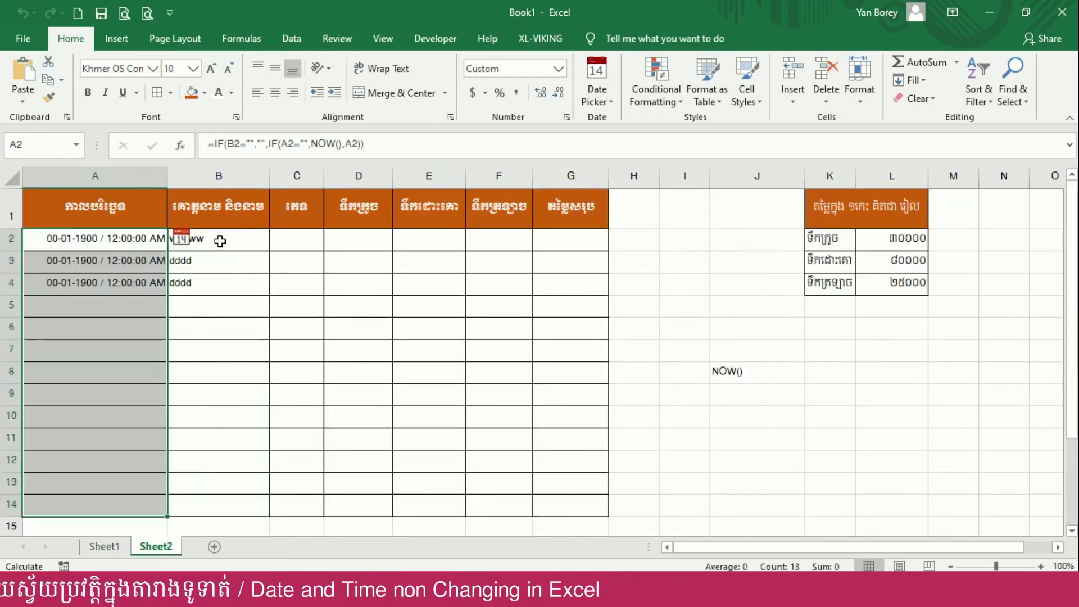
drag(220, 241, 221, 280)
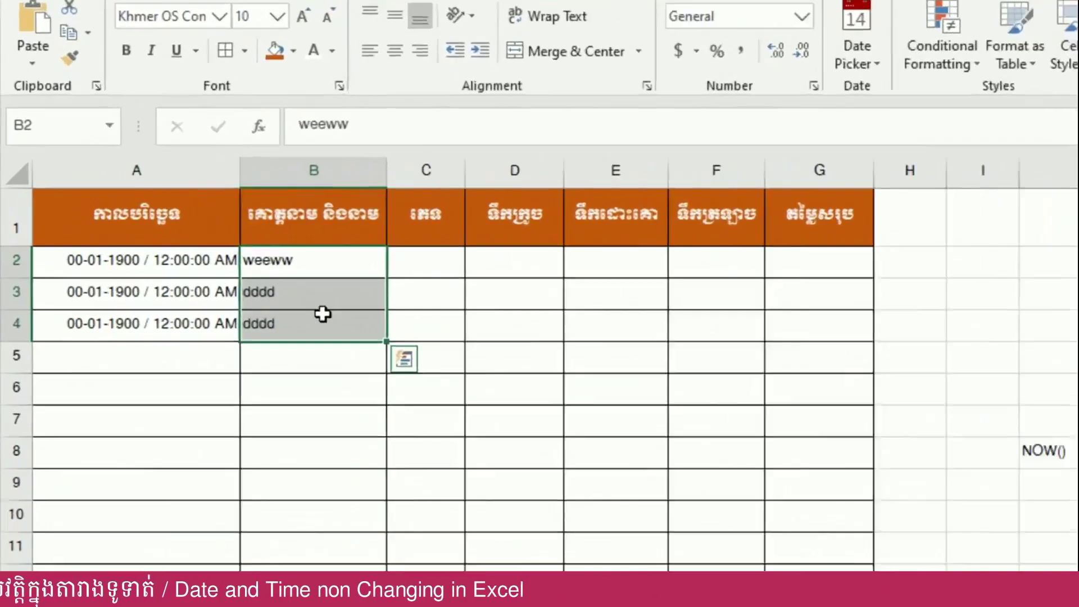
key(Delete)
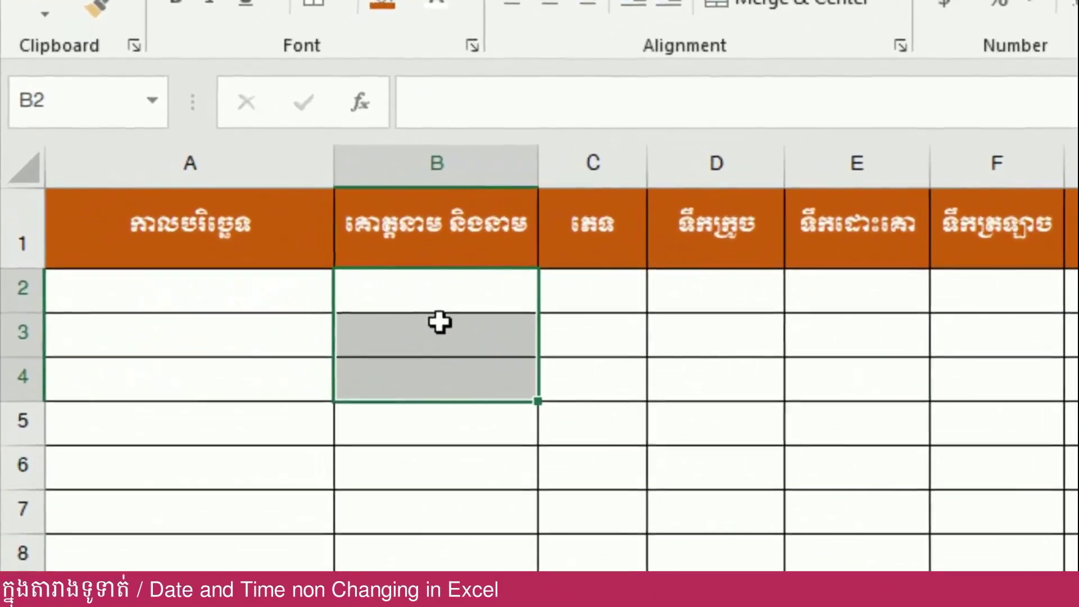
- Enter test names wwwww and ddd in B2:B3 and inspect the A2 and A3 formulas
click(437, 291)
key(F2)
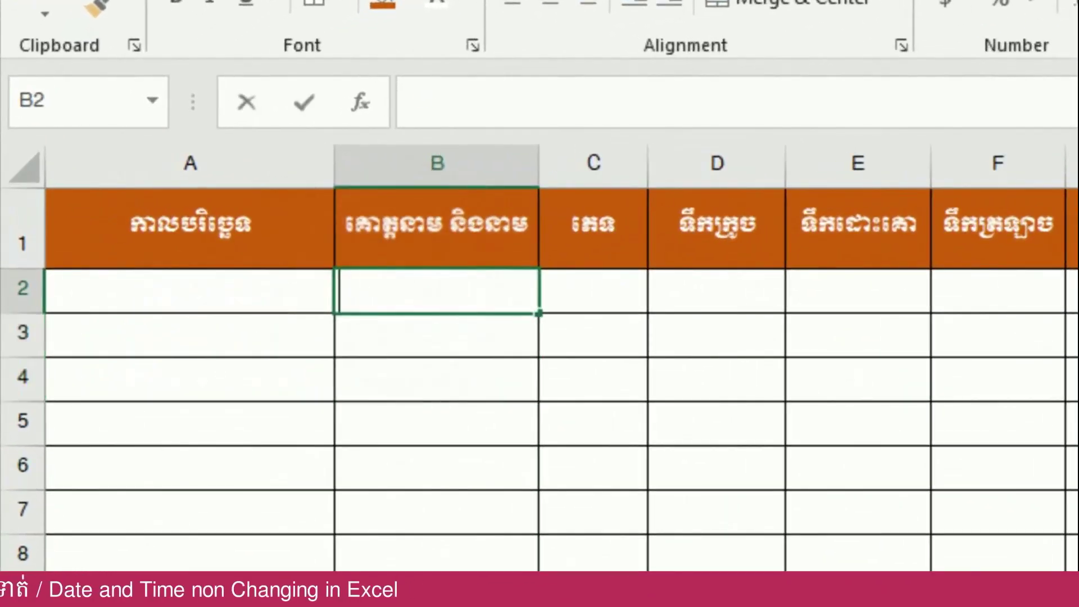
text(wwwww)
key(Return)
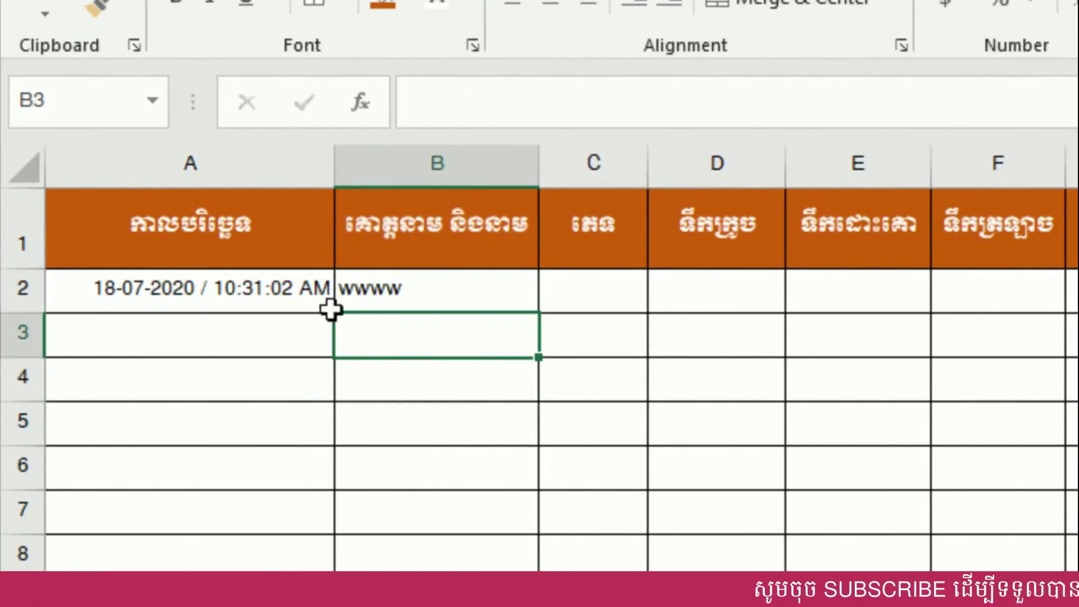
text(ddd)
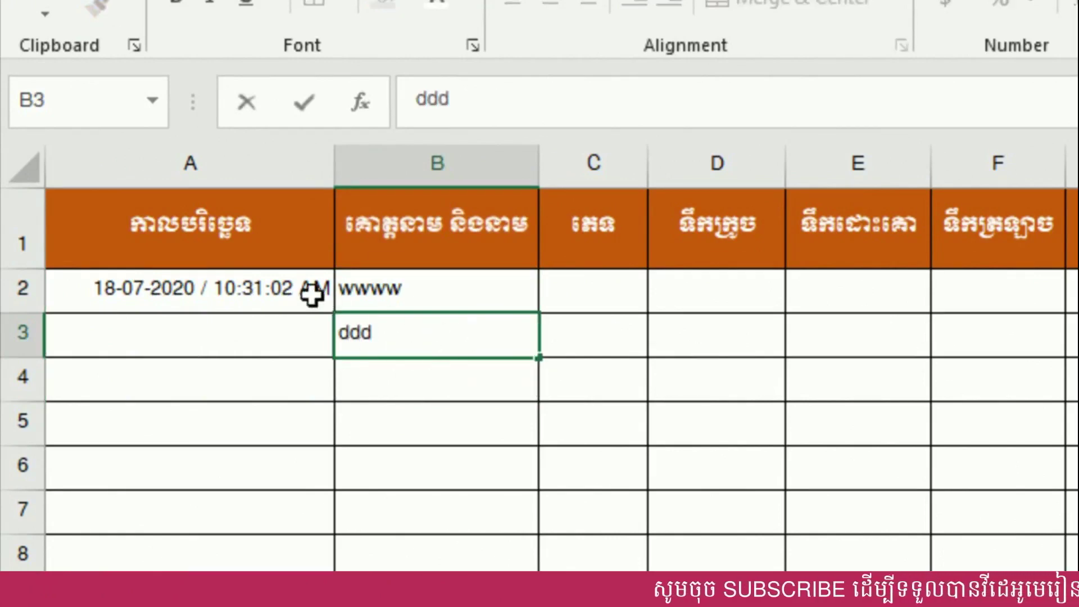
key(Return)
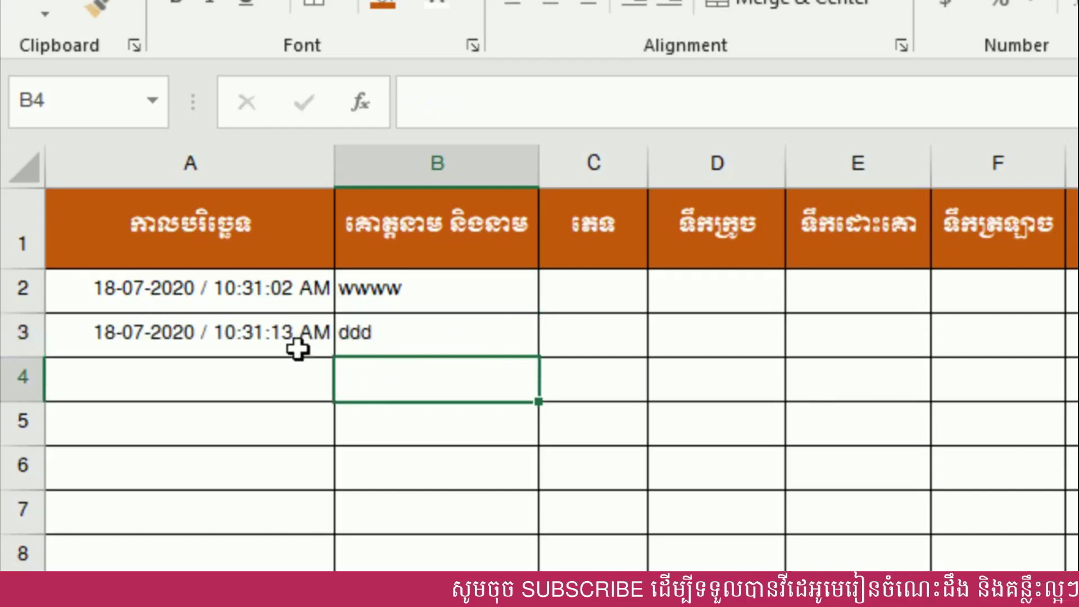
click(278, 289)
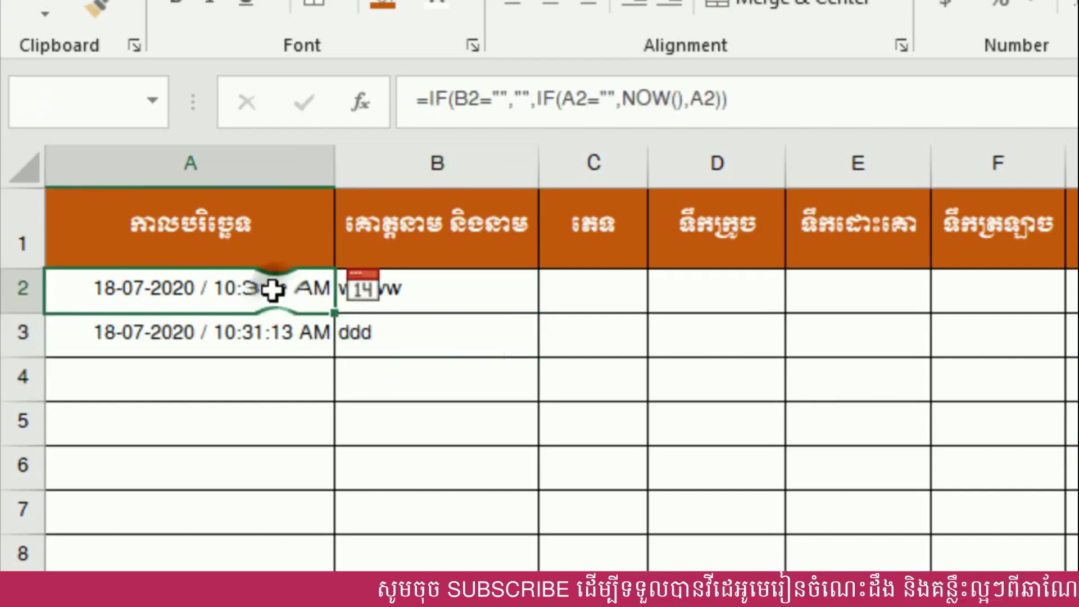
click(284, 338)
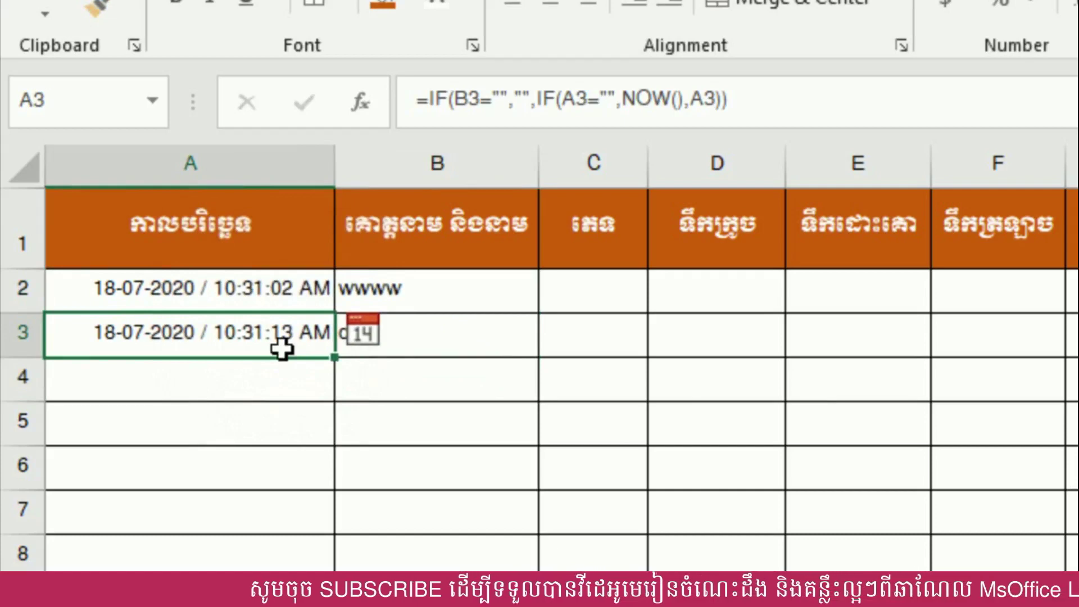
- Add test name hhh in B4, check the A2:A4 timestamps, then clear B2:B4
click(381, 378)
text(5)
key(BackSpace)
text(hhh)
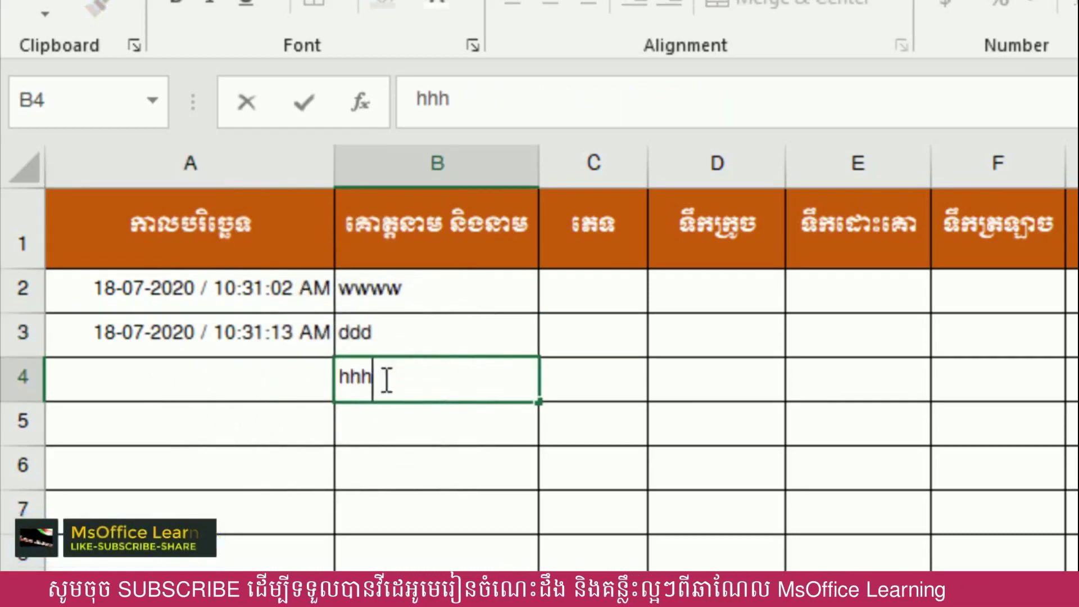
click(425, 425)
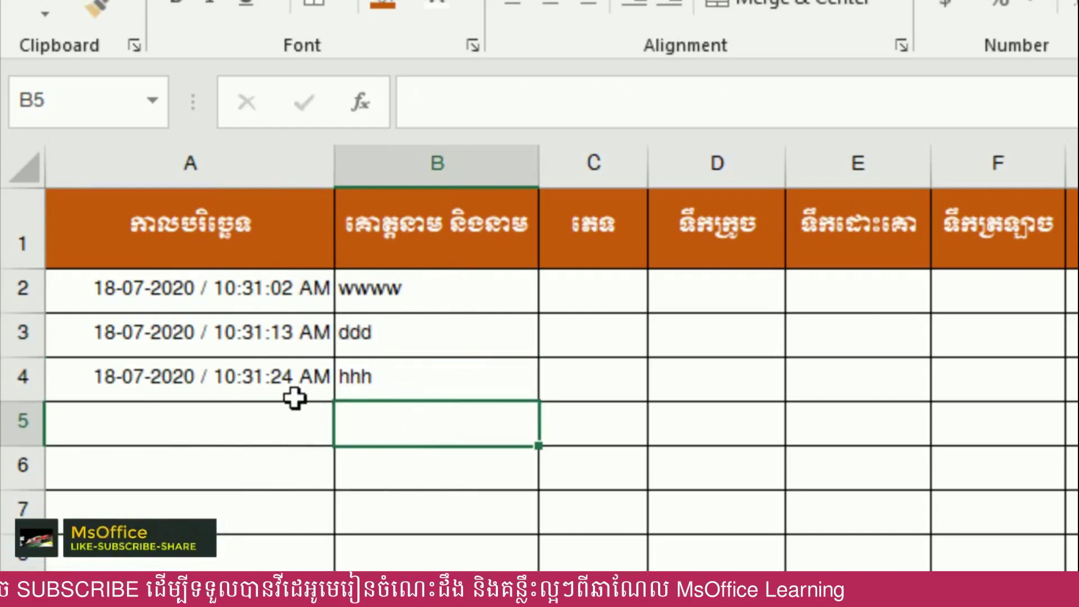
click(163, 283)
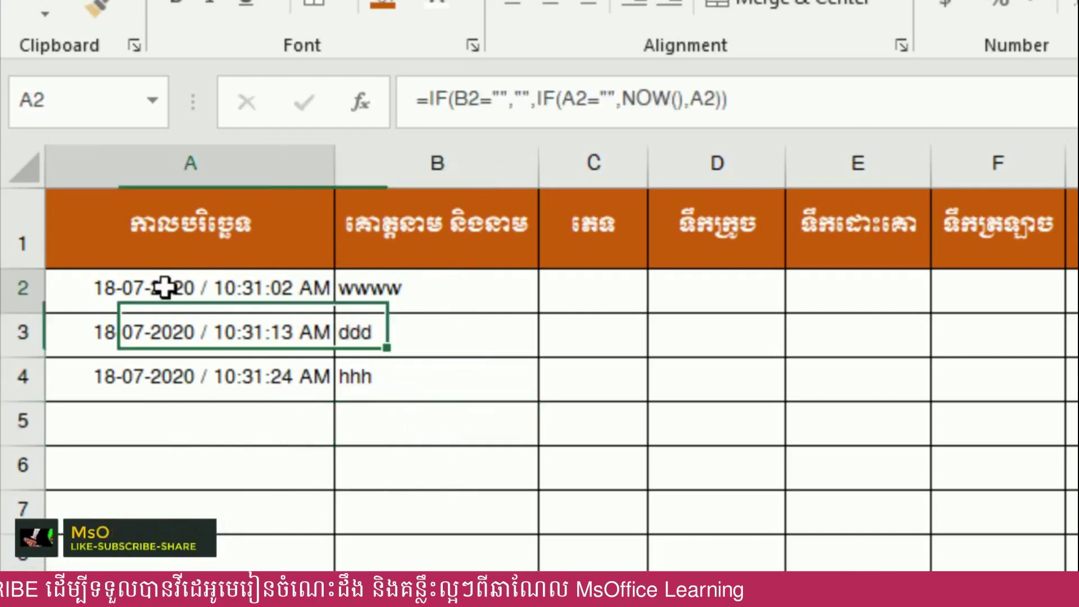
click(233, 335)
click(246, 377)
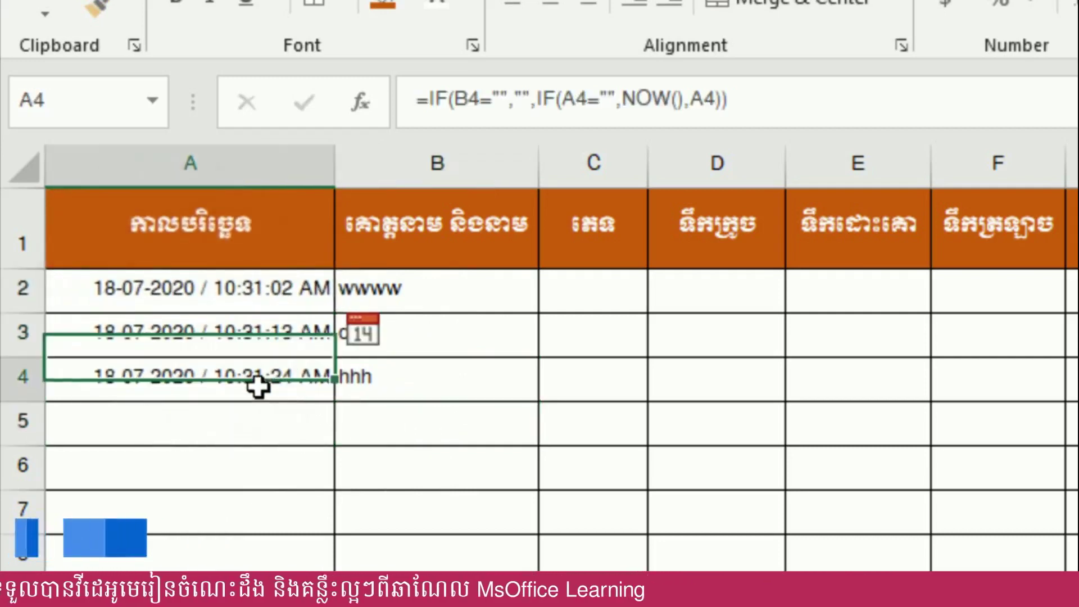
drag(414, 298, 410, 385)
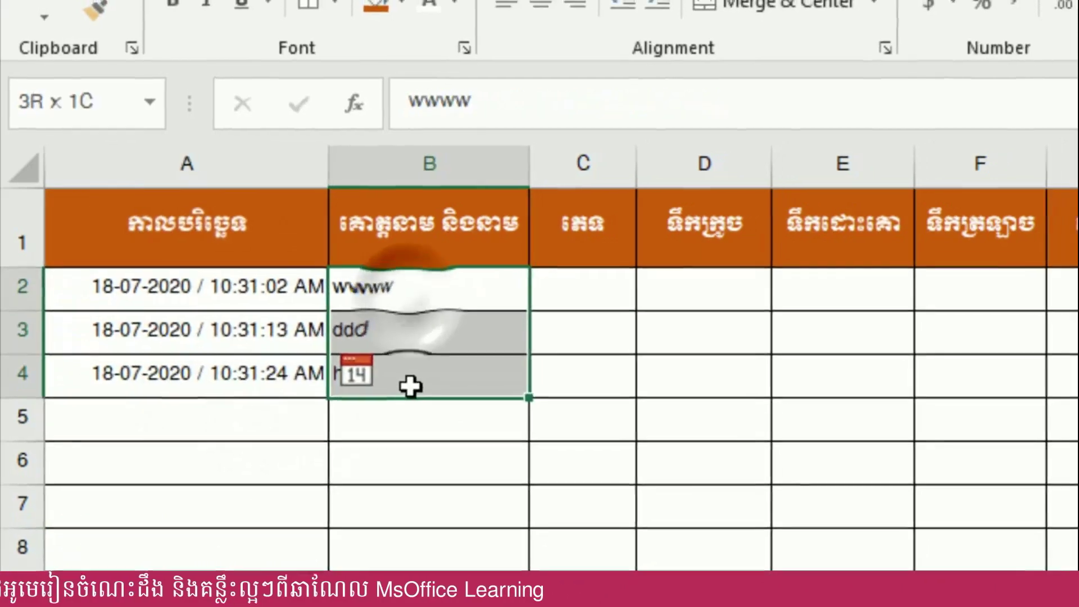
key(Delete)
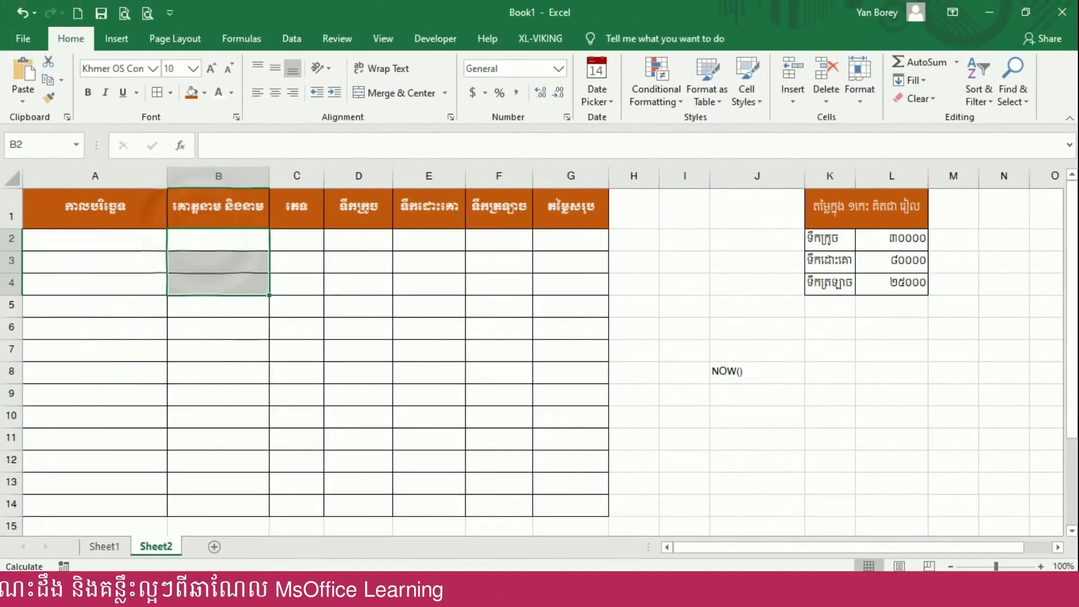
- Enter three Khmer customer names in B2:B4 so A2:A4 receive timestamps
click(248, 371)
click(224, 240)
text(san)
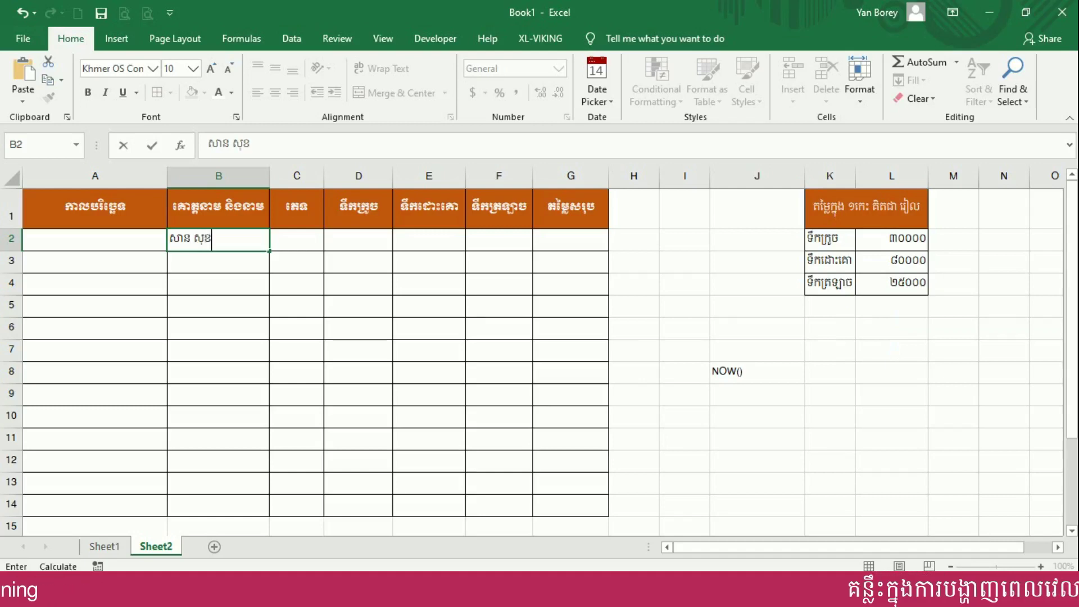
key(Return)
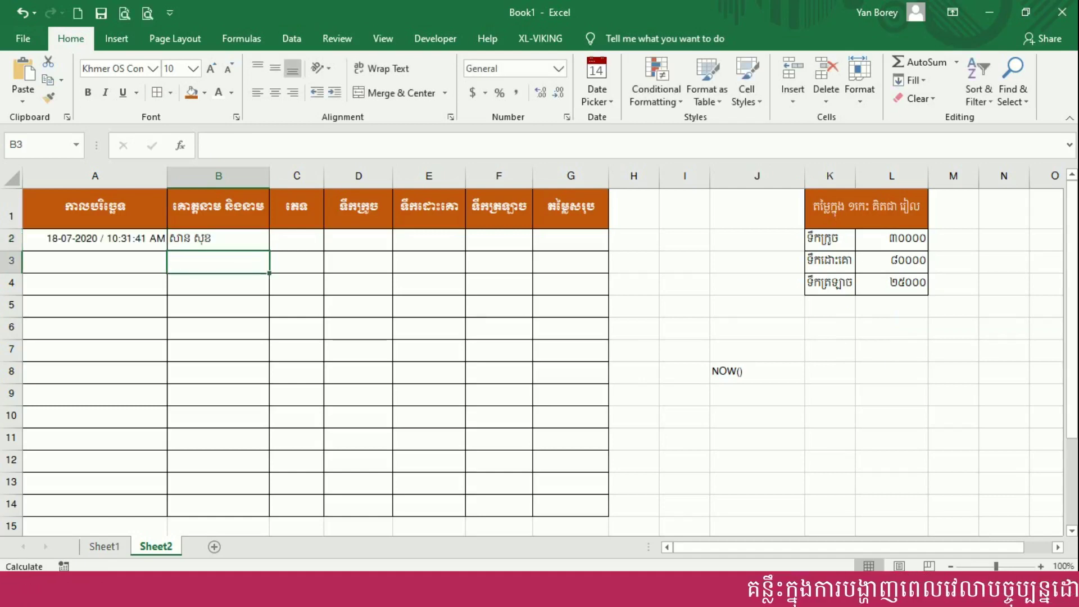
text(ាំ)
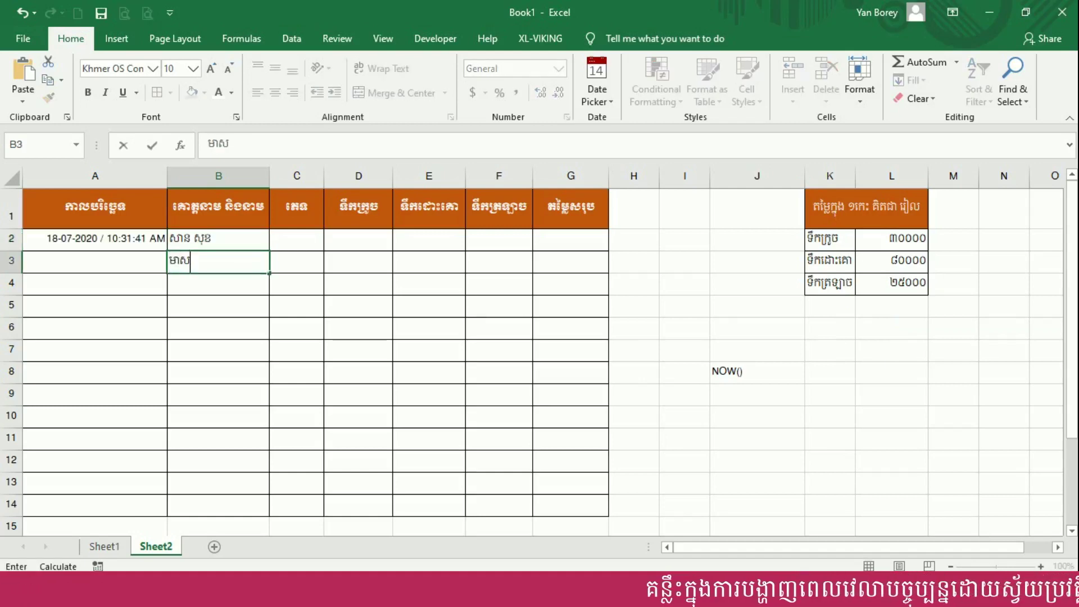
text(សំ)
key(Return)
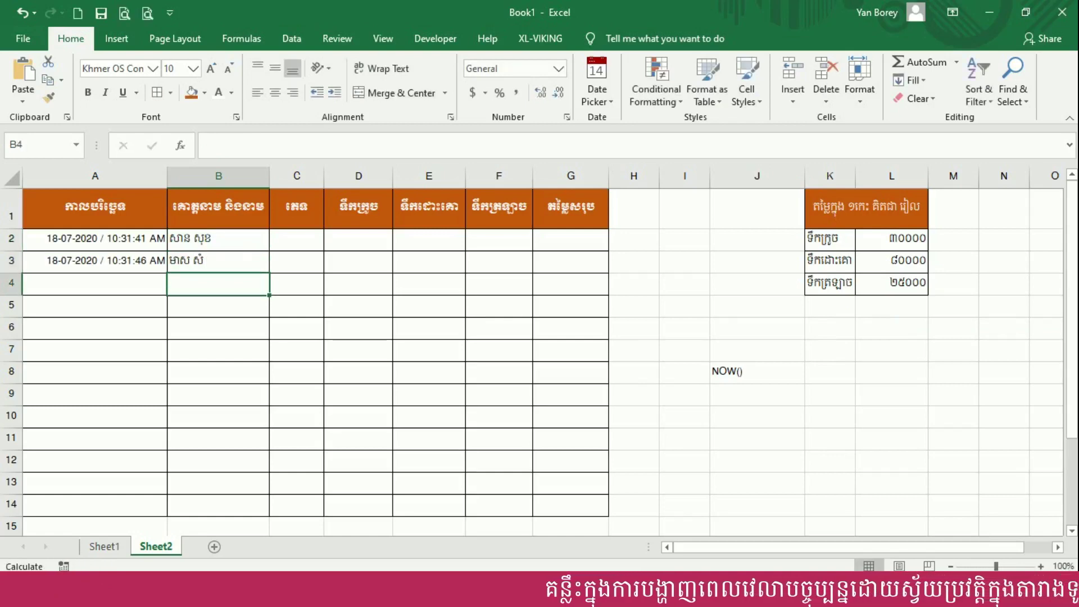
text(ជូន ជី)
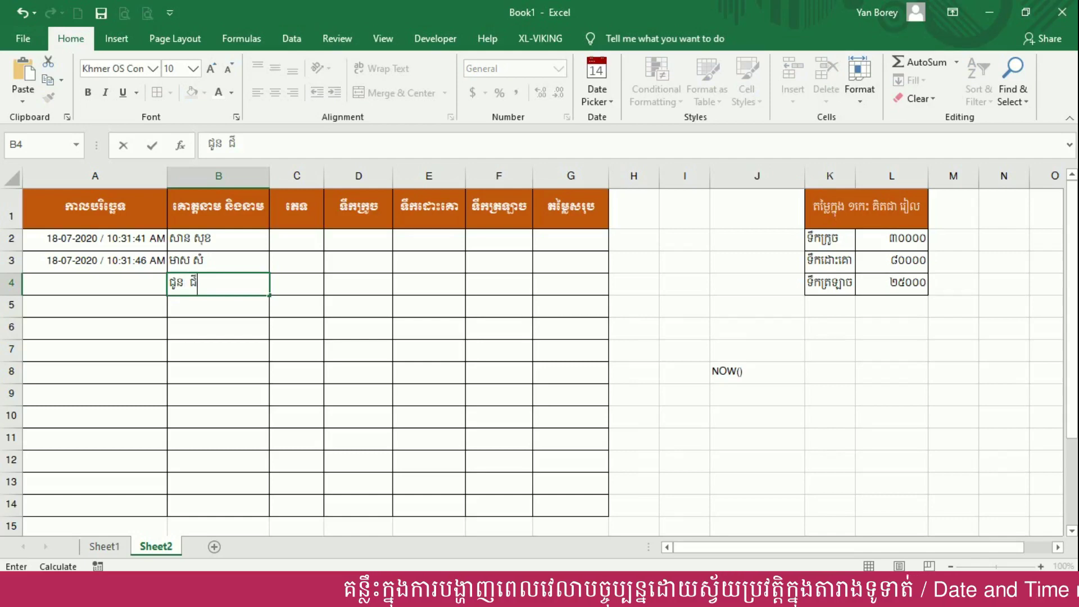
key(Return)
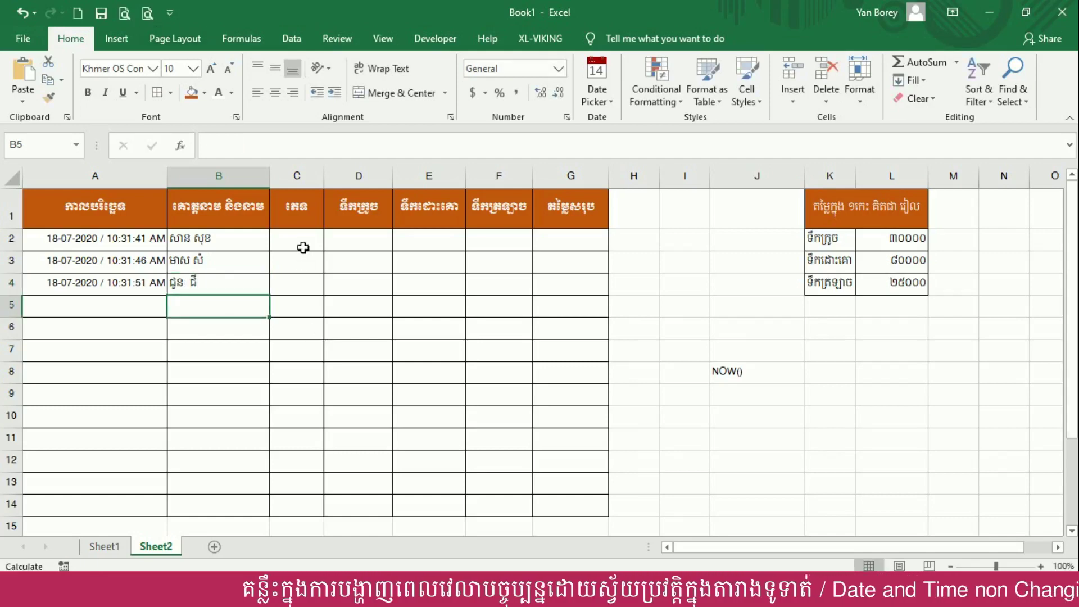
- Fill C2:C4 with the gender letters ស, ប, ស
click(303, 247)
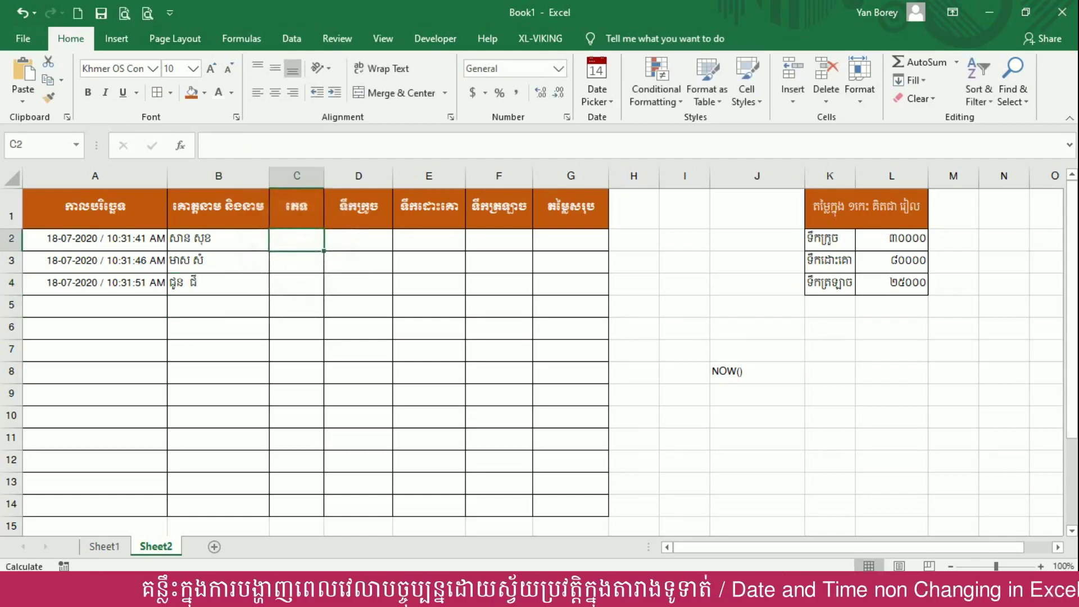
text(ស)
key(Return)
text(ប)
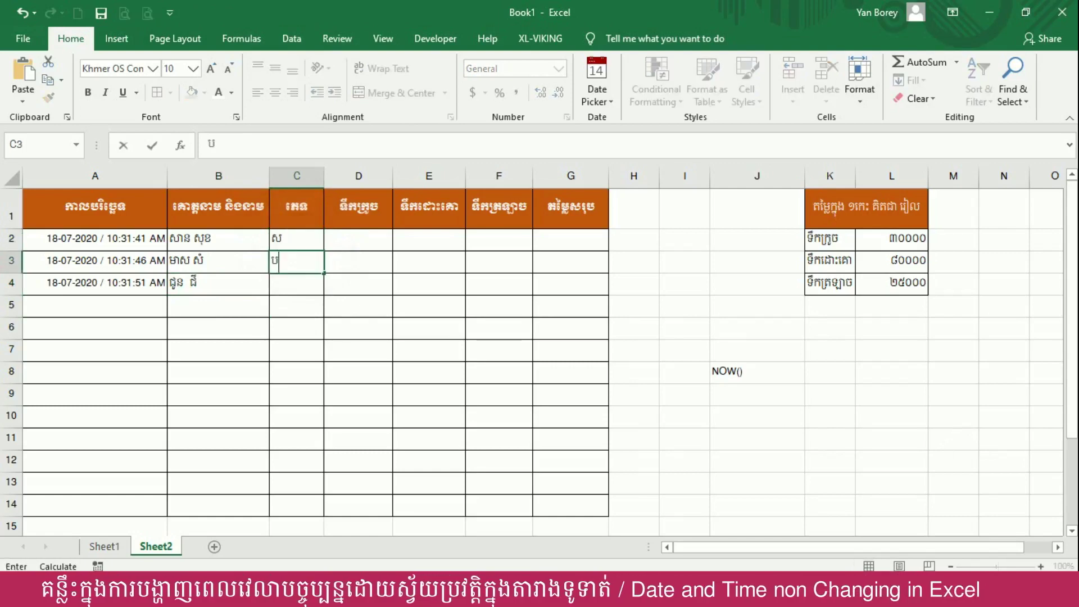
key(Return)
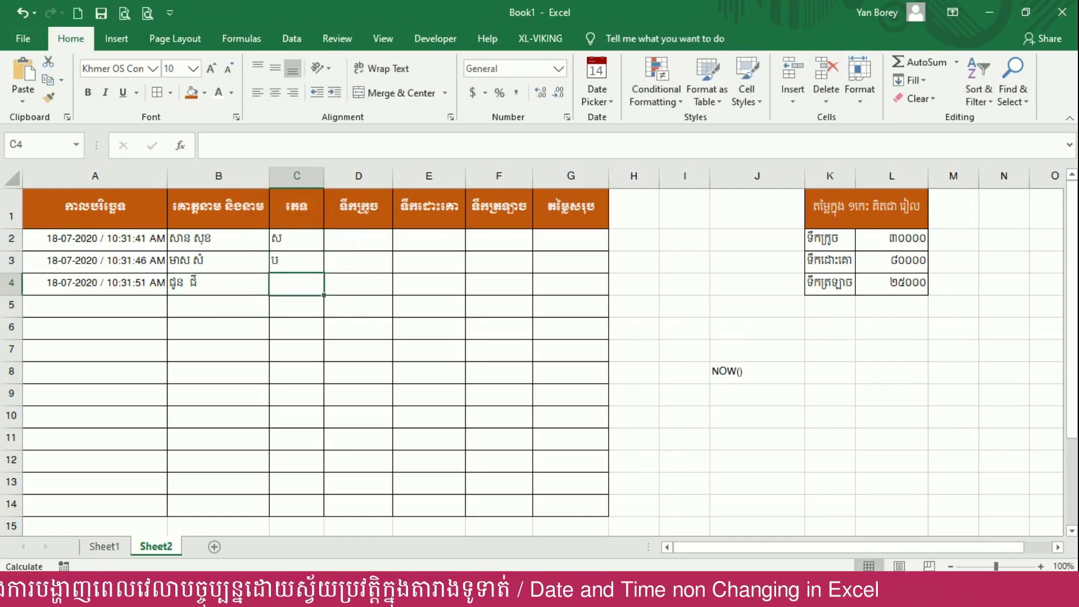
text(ស)
key(Return)
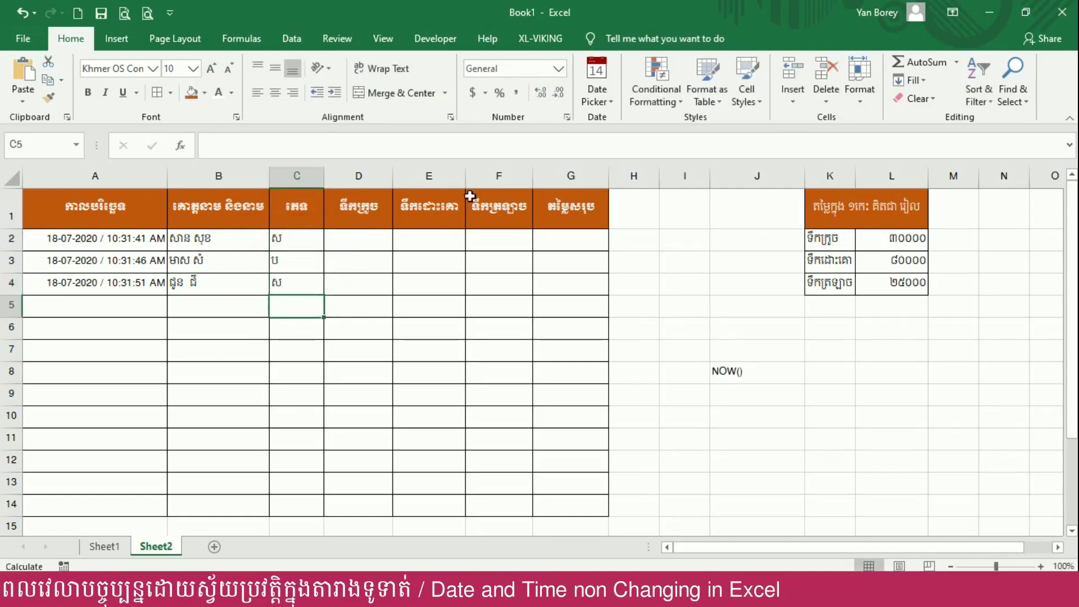
- Enter the Khmer-numeral quantity ២៣ in D2 for the first order
click(377, 243)
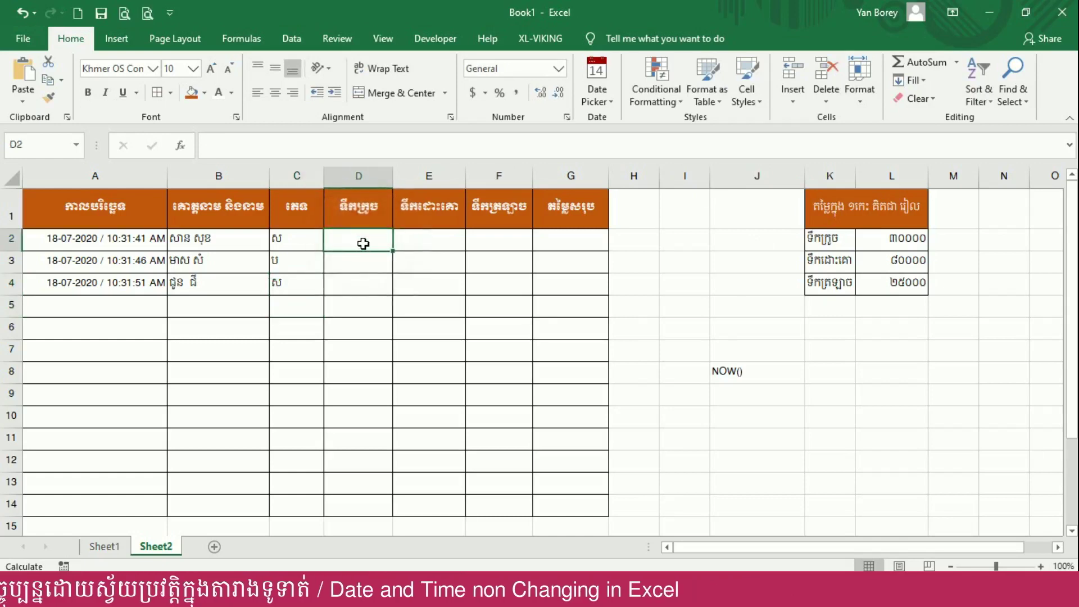
drag(216, 240, 286, 283)
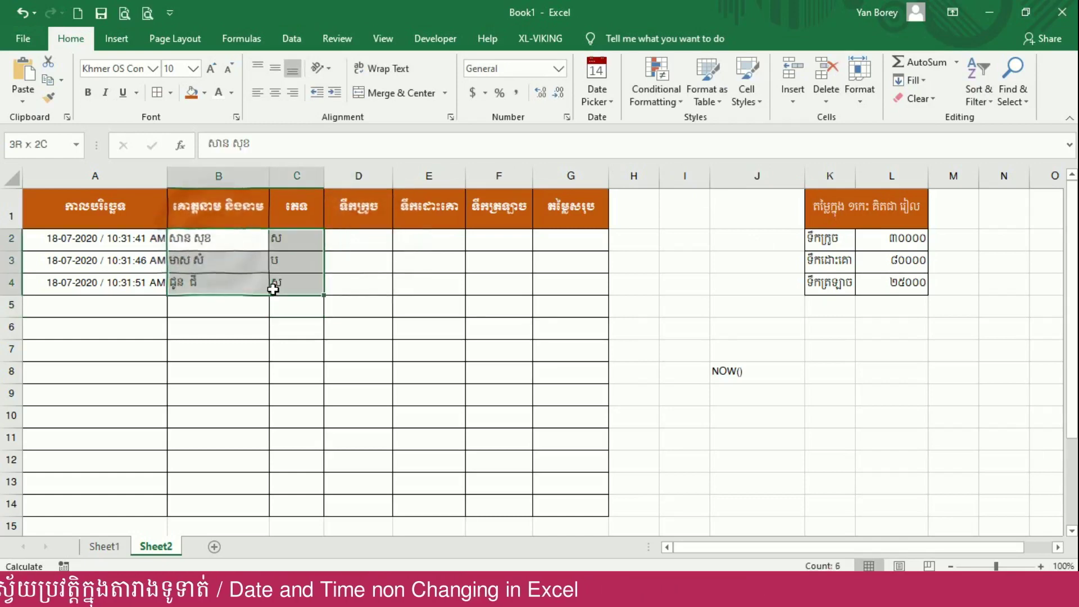
click(359, 240)
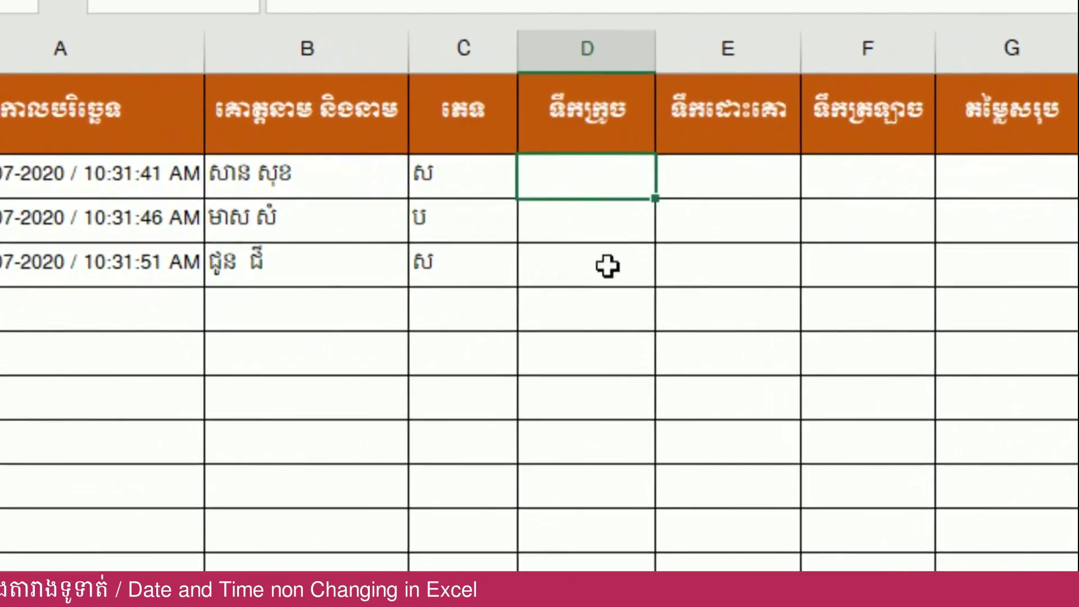
text(២៣)
key(Return)
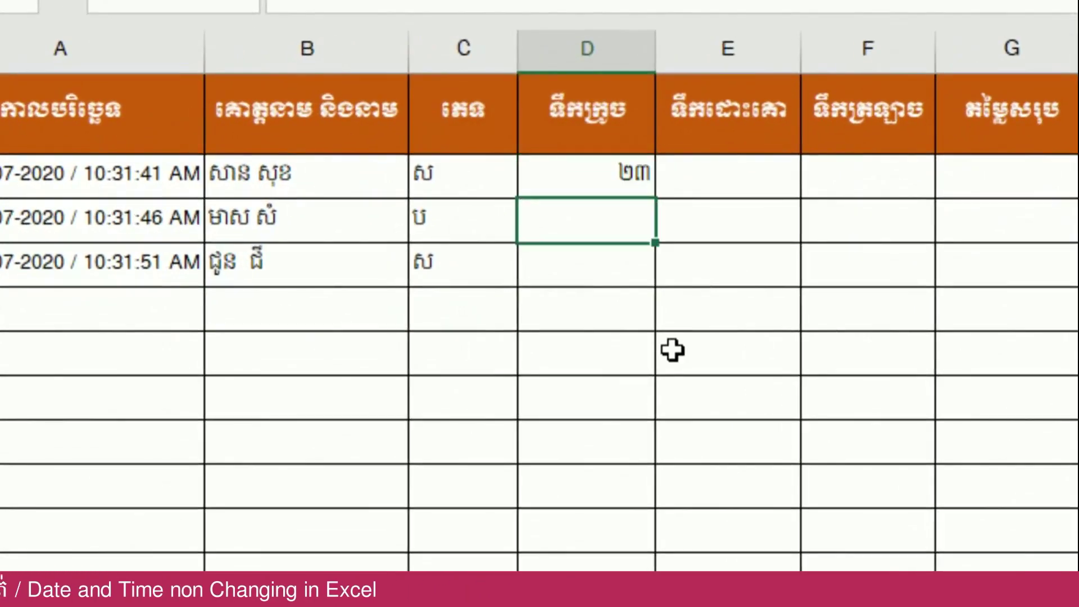
click(713, 176)
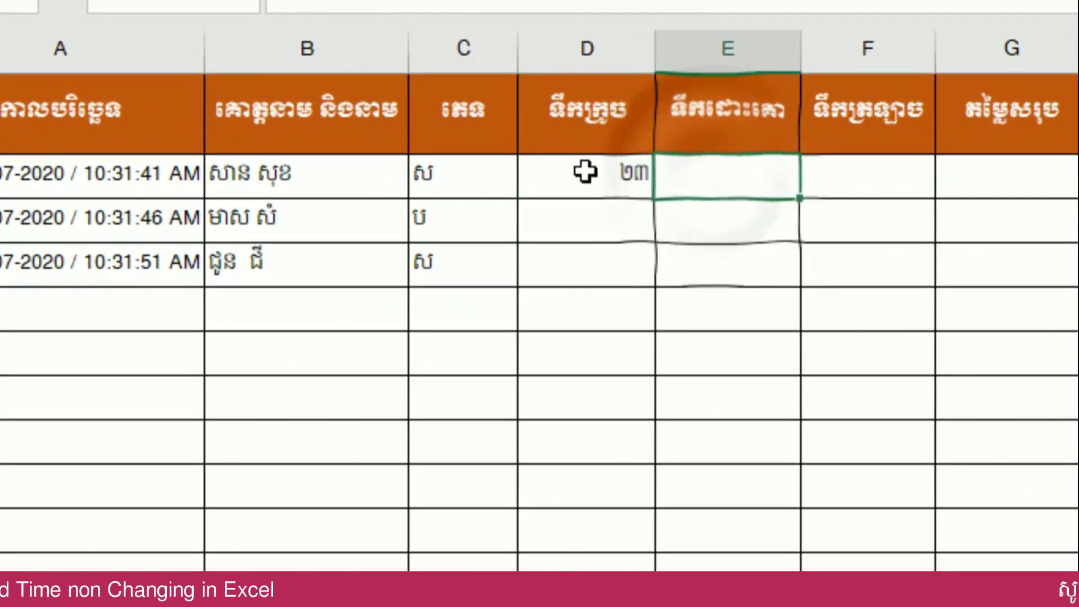
click(606, 180)
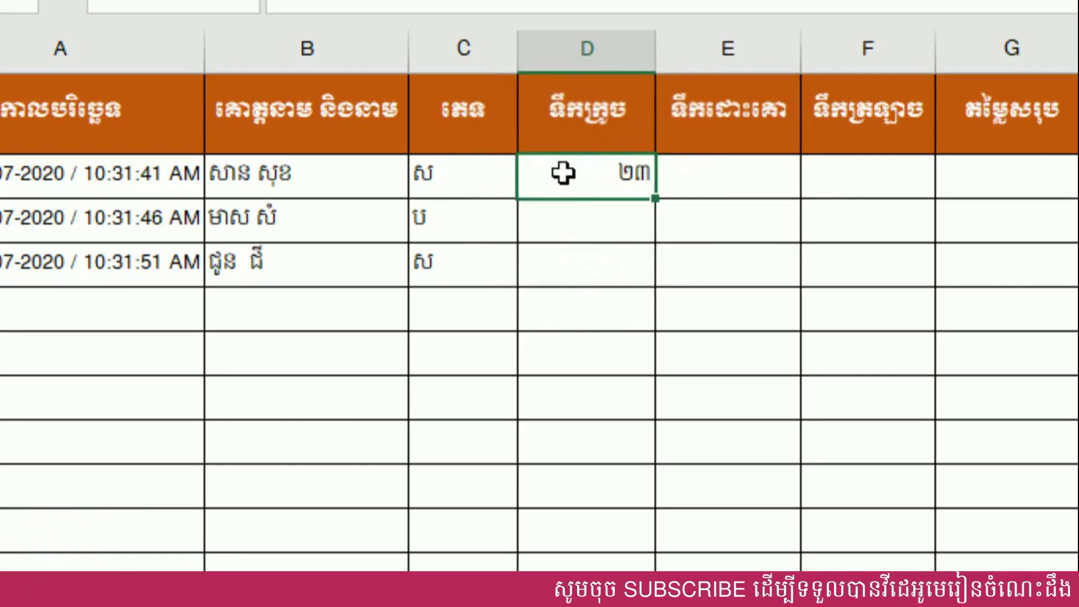
- Format D2:F14 as Number with 0 decimal places and red negative numbers
drag(562, 172, 847, 357)
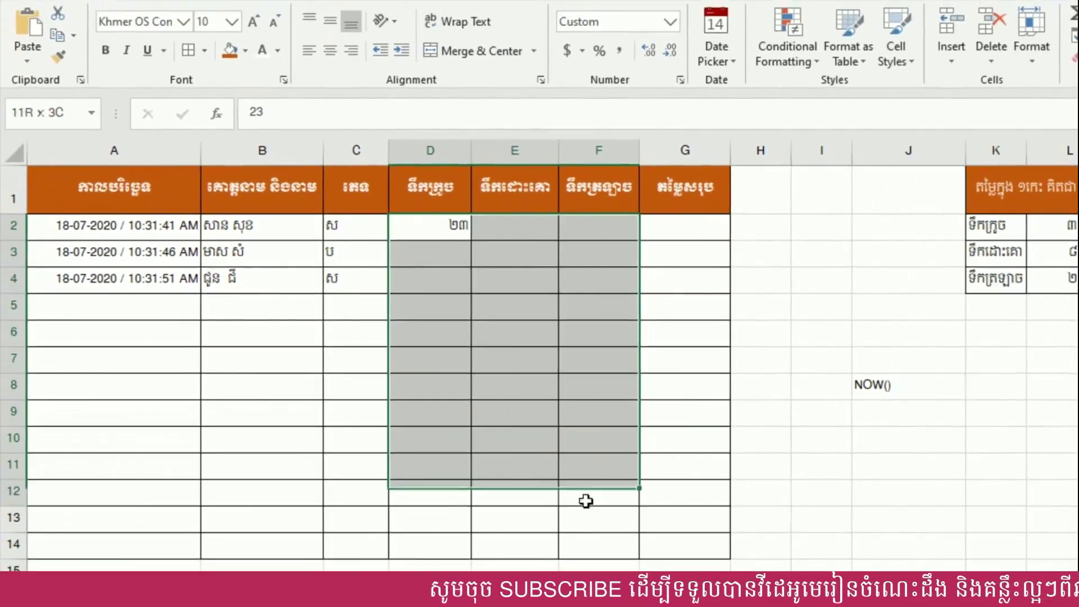
drag(847, 357, 583, 542)
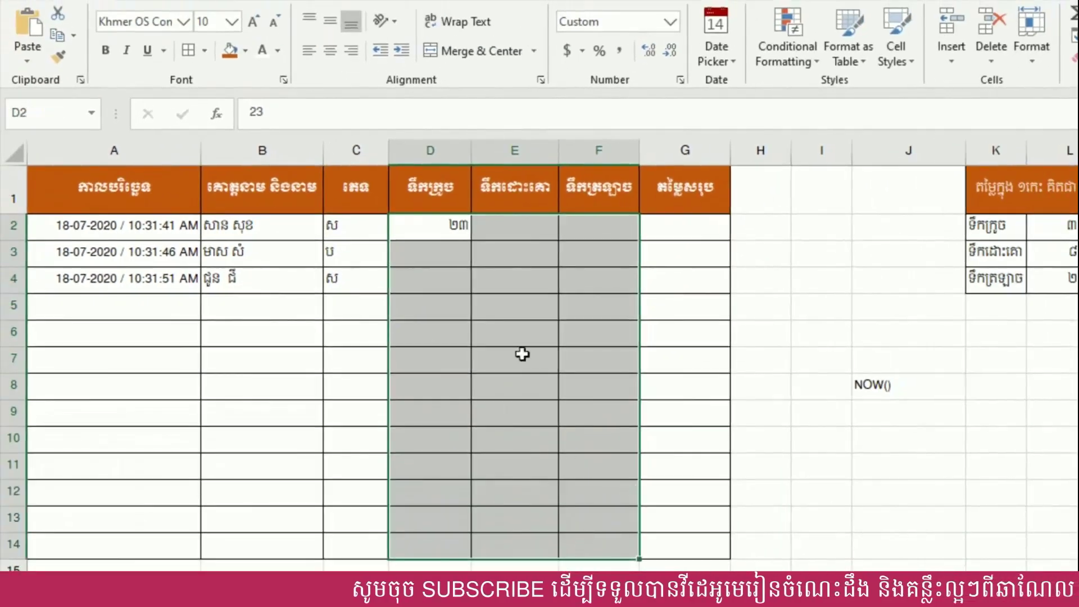
right_click(511, 305)
click(588, 545)
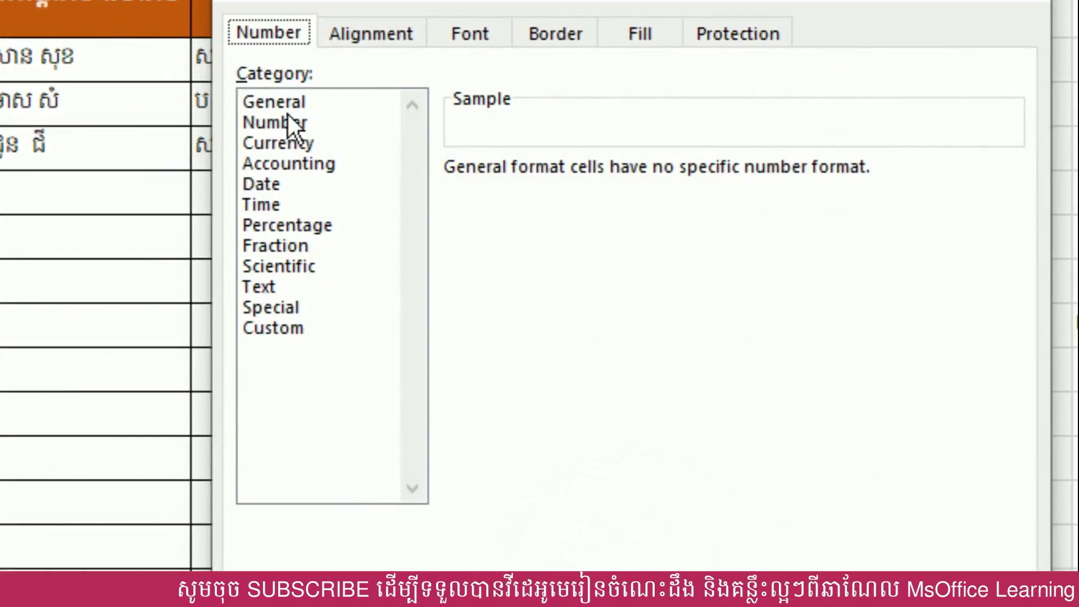
click(271, 122)
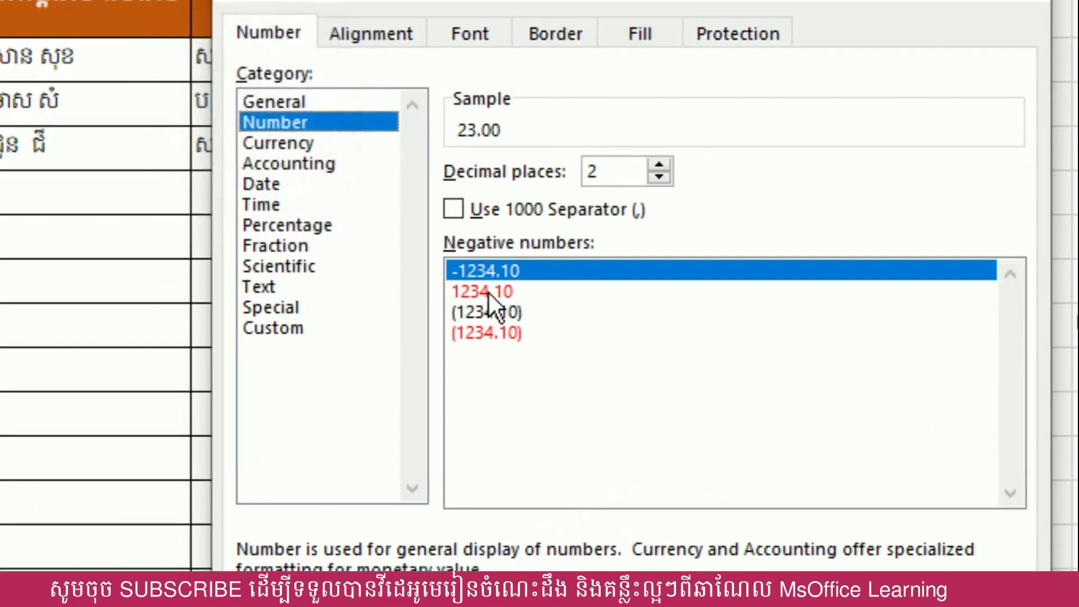
click(489, 293)
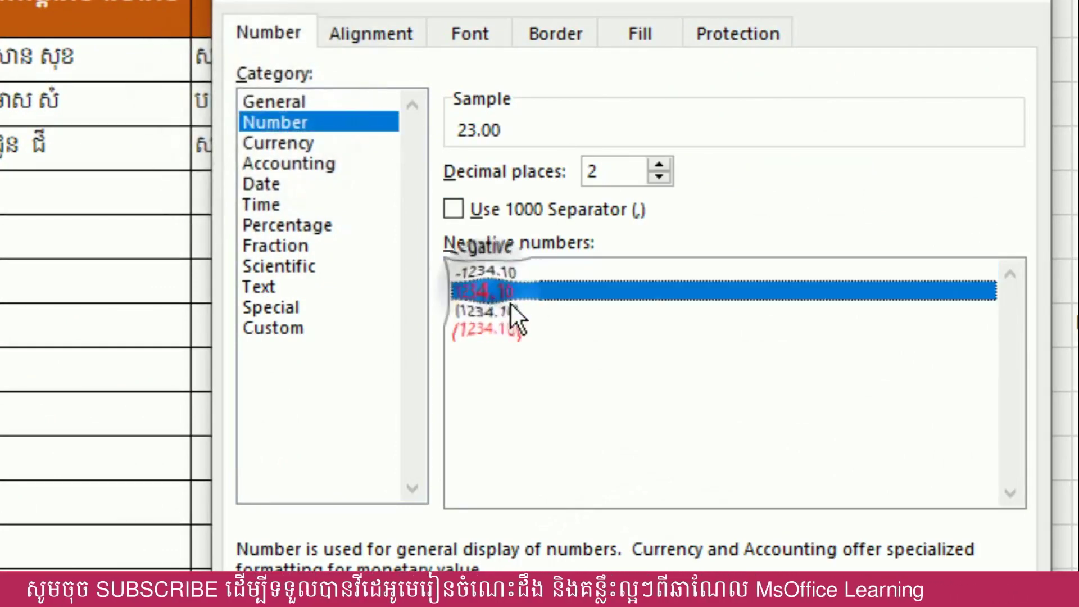
double_click(659, 178)
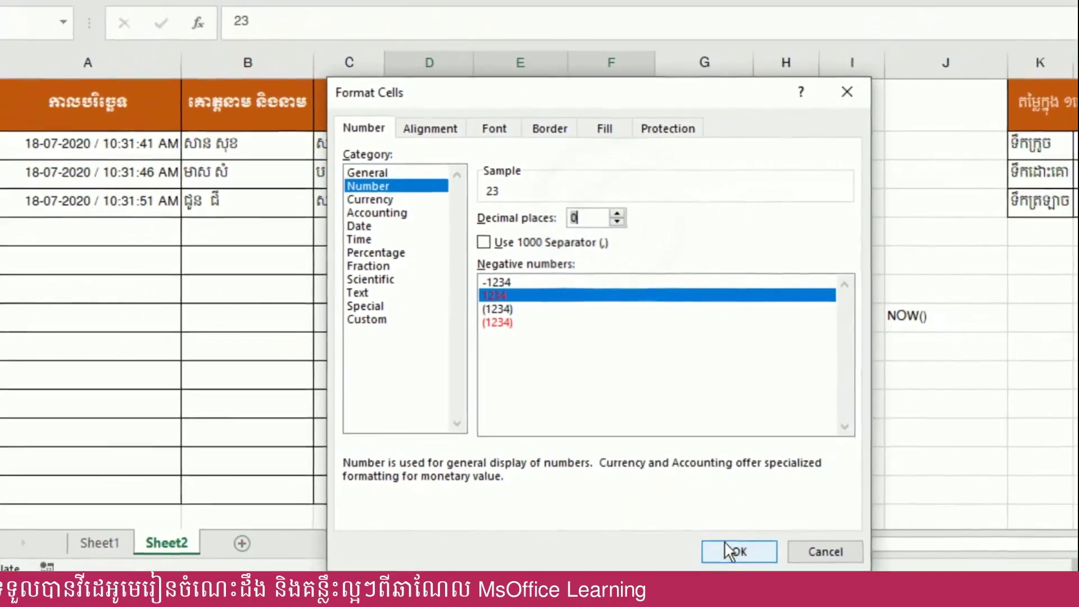
click(735, 552)
click(438, 148)
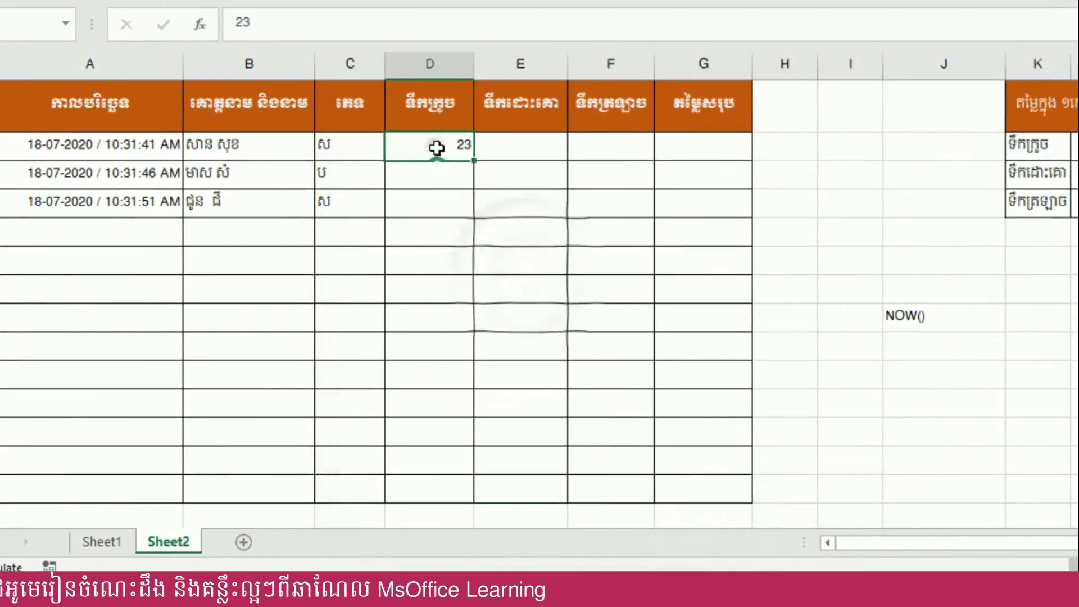
- Enter quantities 1 and 3 in D2:D3 and 4 and 5 in E2:E3
text(៤)
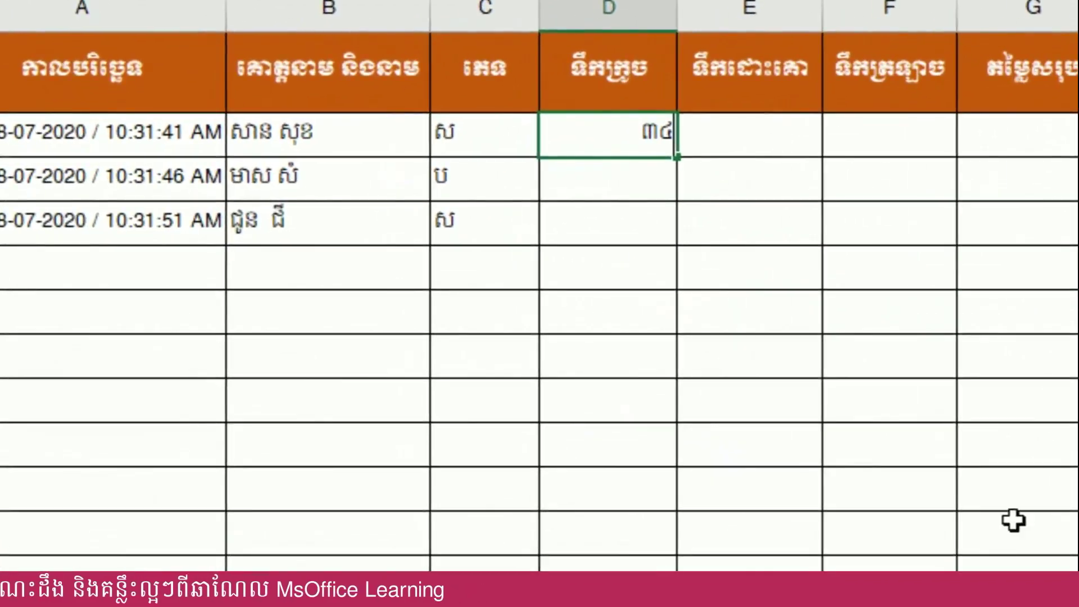
key(Return)
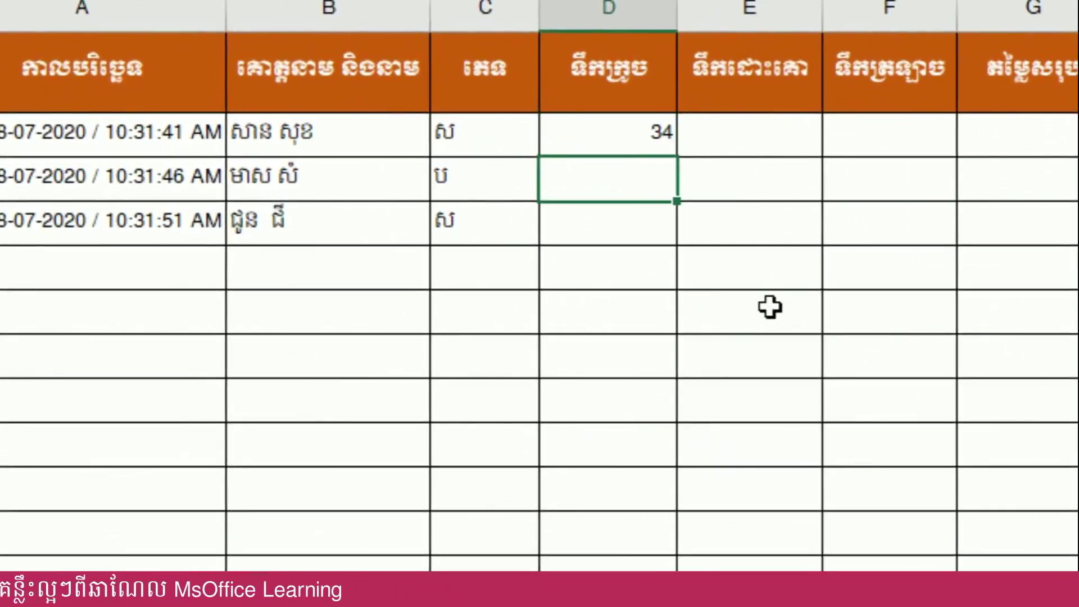
text(៣)
key(Return)
click(638, 120)
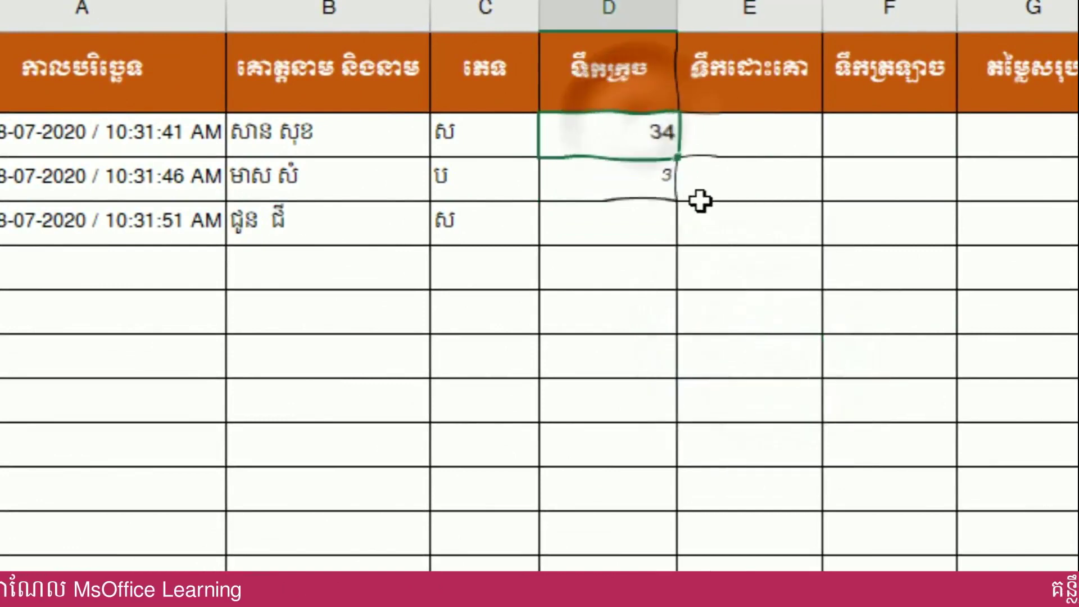
text(១)
click(762, 131)
text(៤)
key(Return)
text(៥)
key(Return)
- Fill F2:F4 with 5, then enter 4 in E4 and 3 in D4
click(897, 140)
text(៥)
key(Return)
text(៥)
click(870, 181)
text(៥)
click(779, 230)
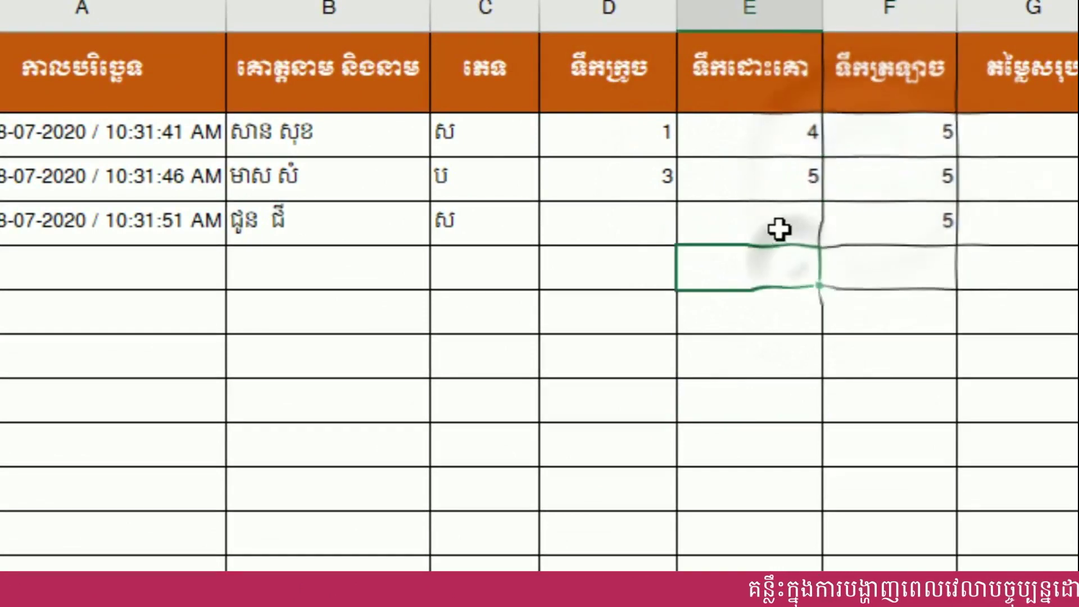
text(៤)
click(646, 219)
text(៣)
click(659, 293)
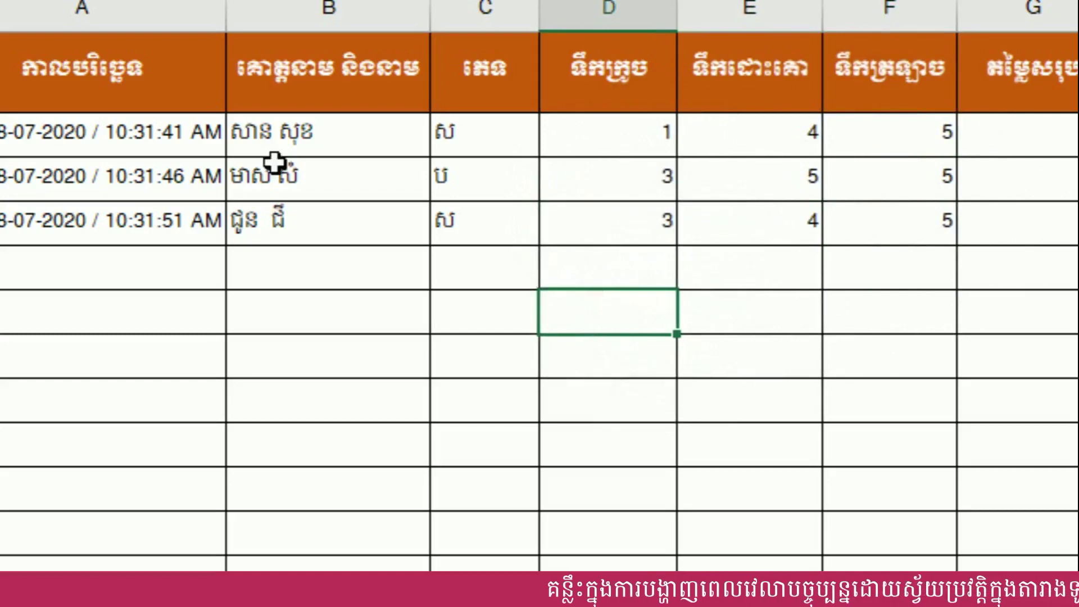
- Make A2:A14 and D2:G14 bold, centred Times New Roman
drag(62, 123, 58, 501)
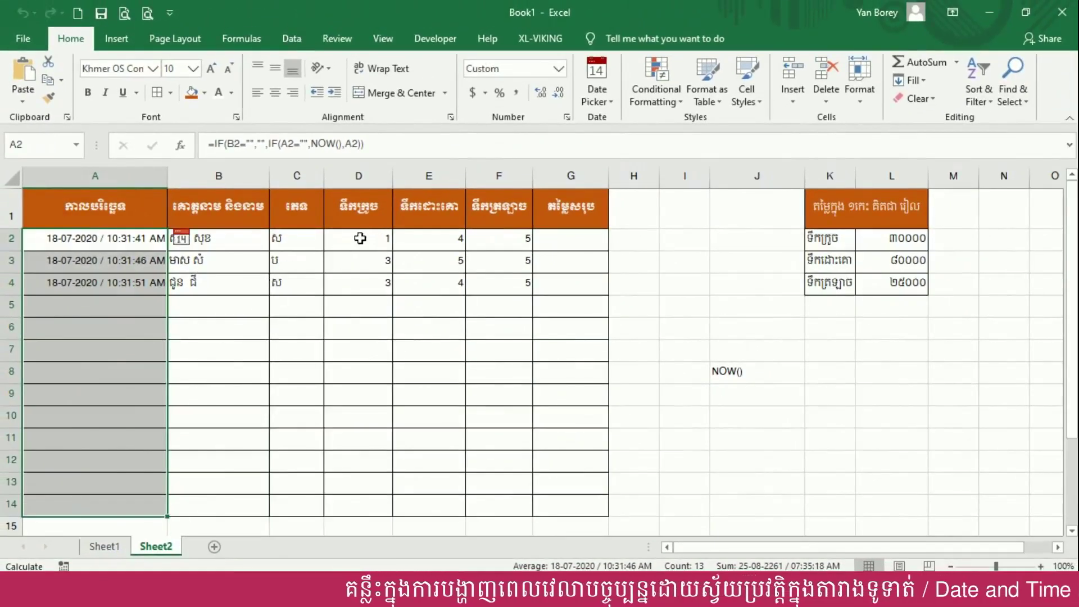
drag(371, 238, 546, 508)
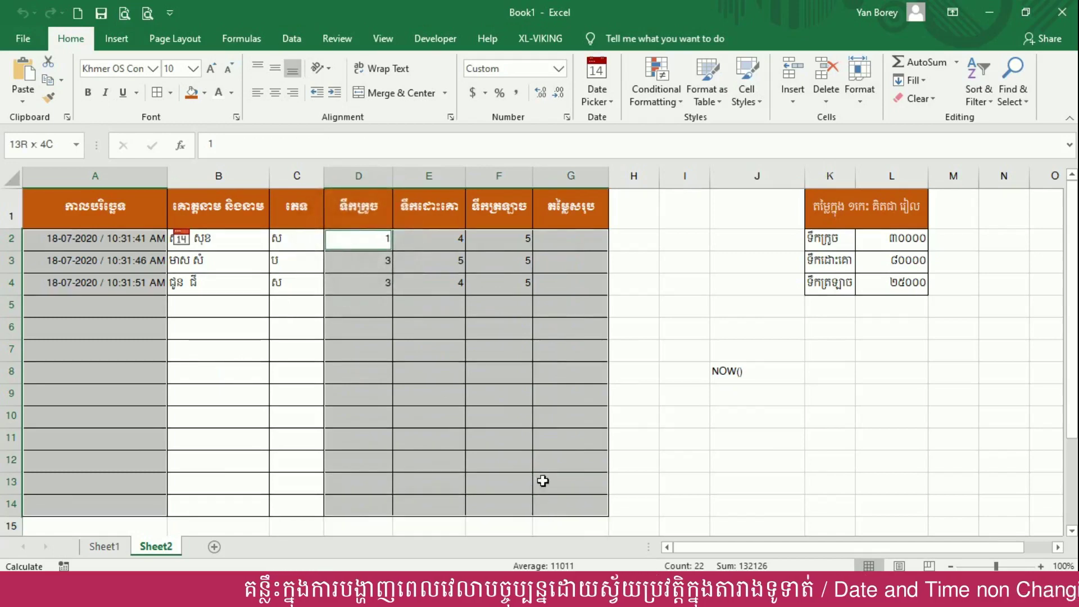
click(130, 70)
key(BackSpace)
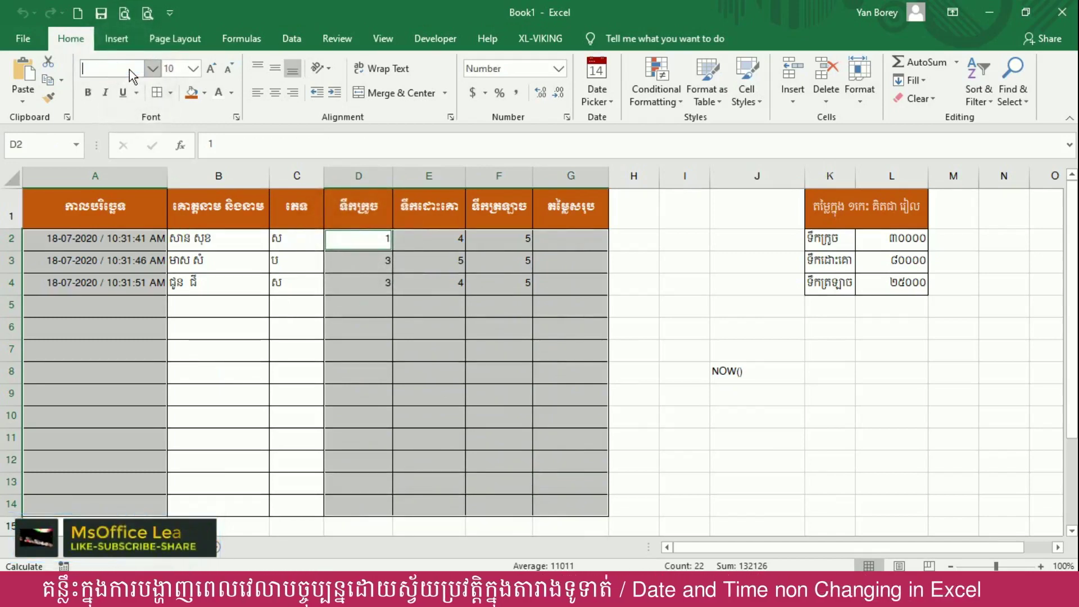
text(Times New Roman)
key(Return)
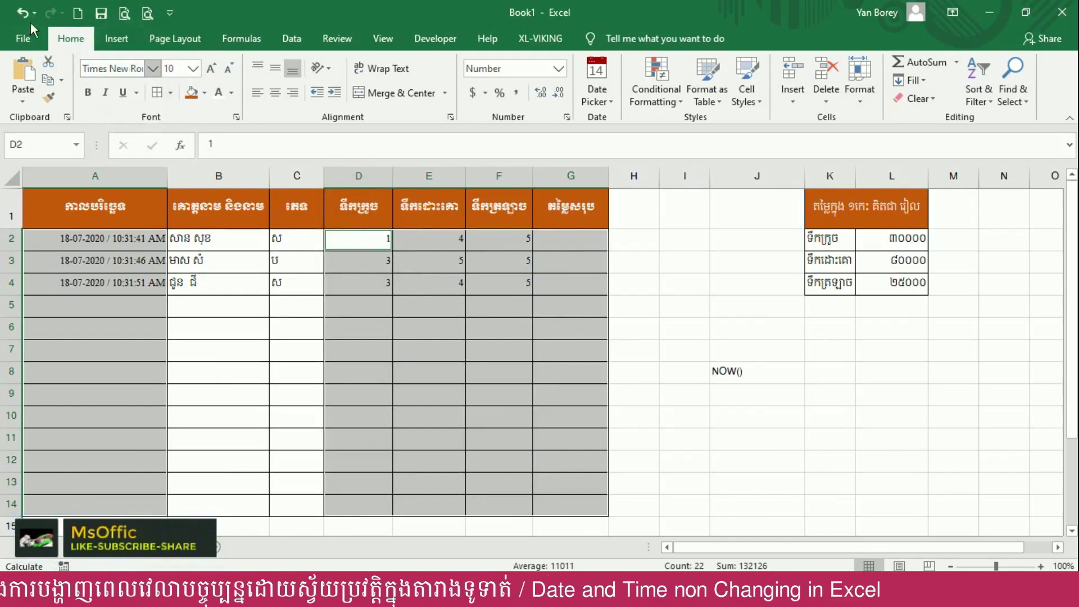
click(88, 93)
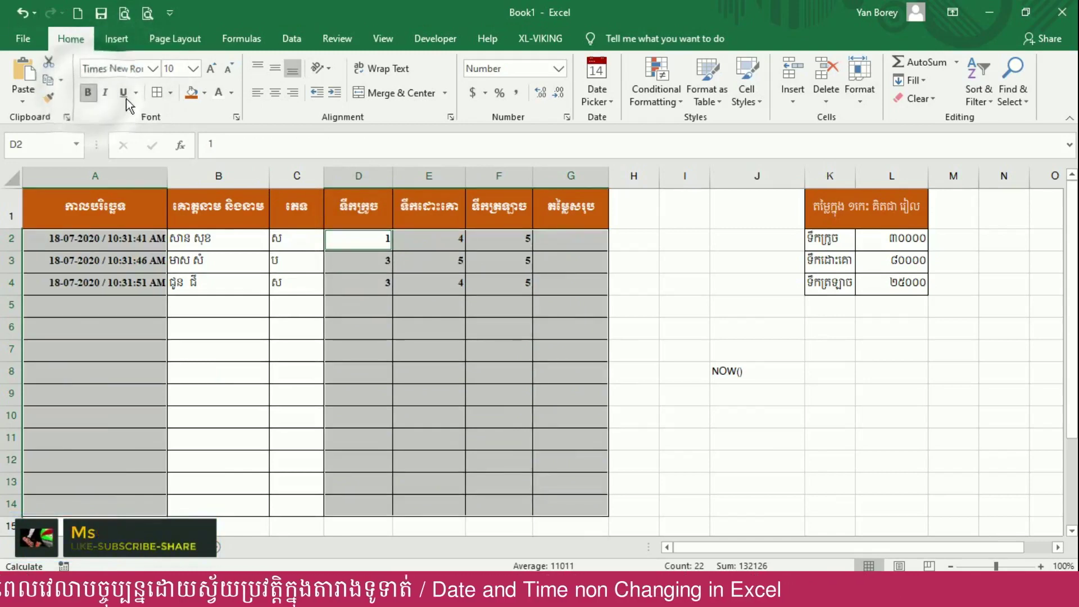
click(273, 93)
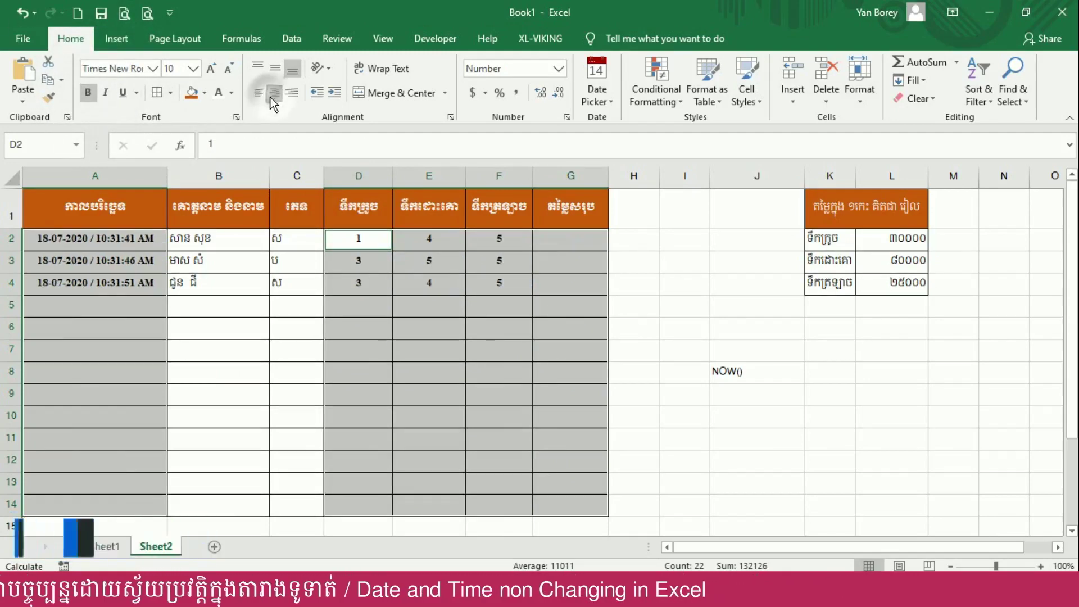
click(277, 239)
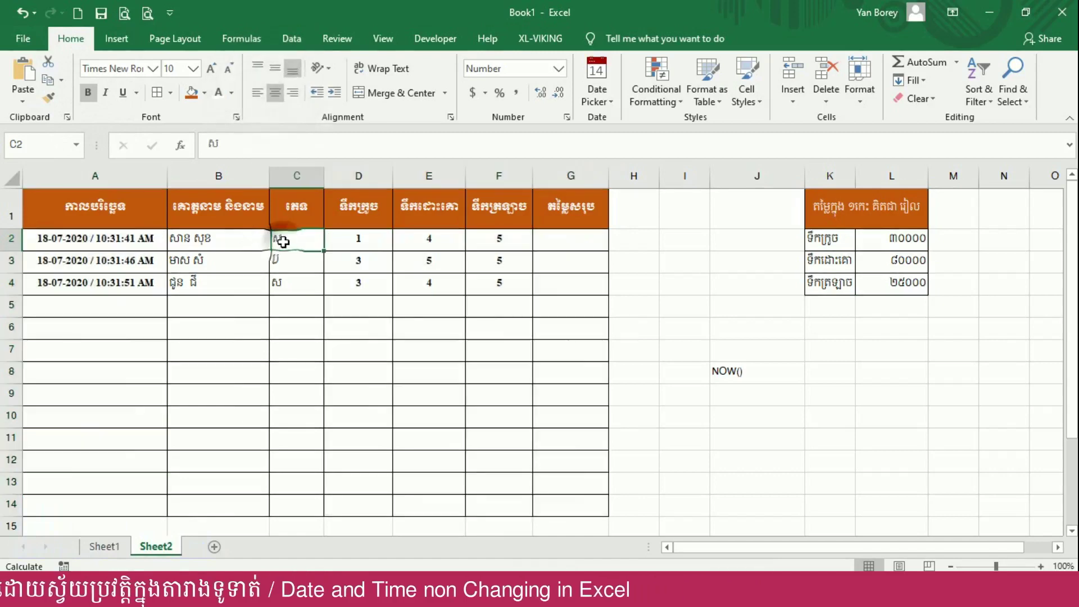
- Centre the gender entries in column C
click(296, 182)
click(275, 92)
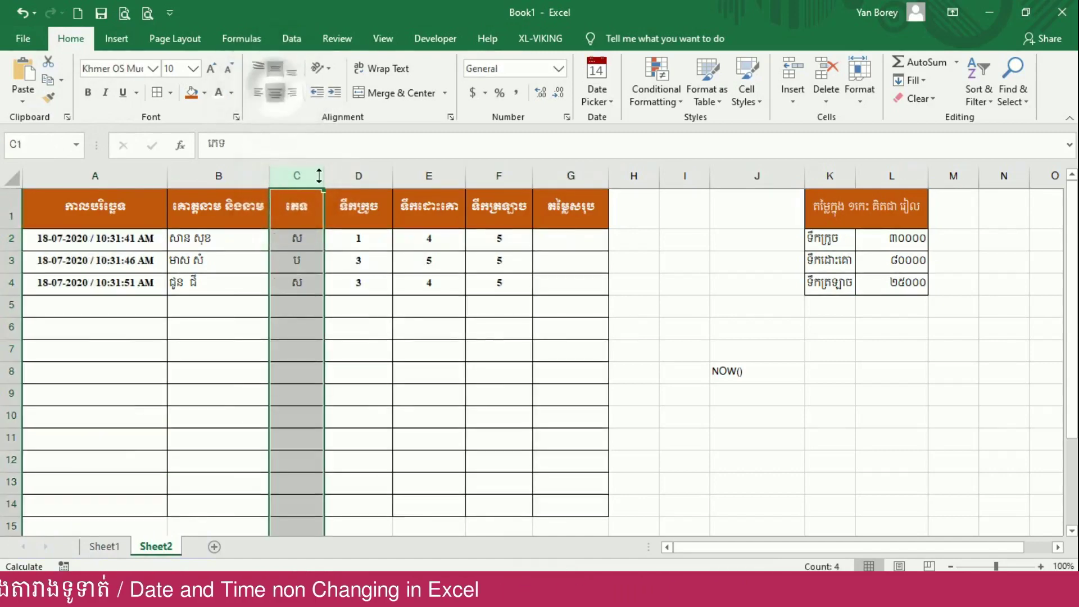
click(371, 306)
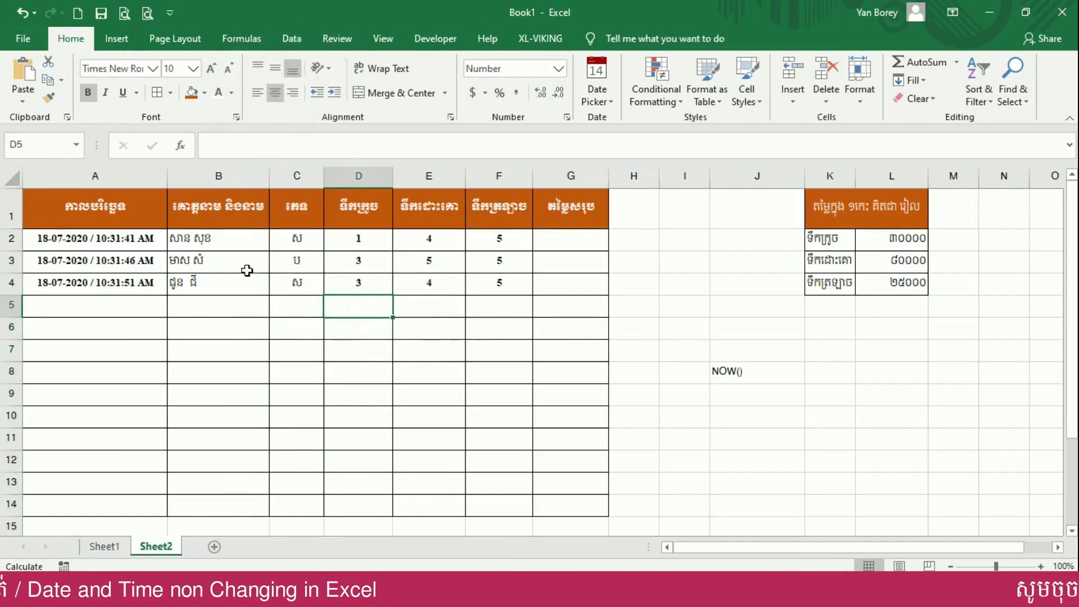
click(220, 306)
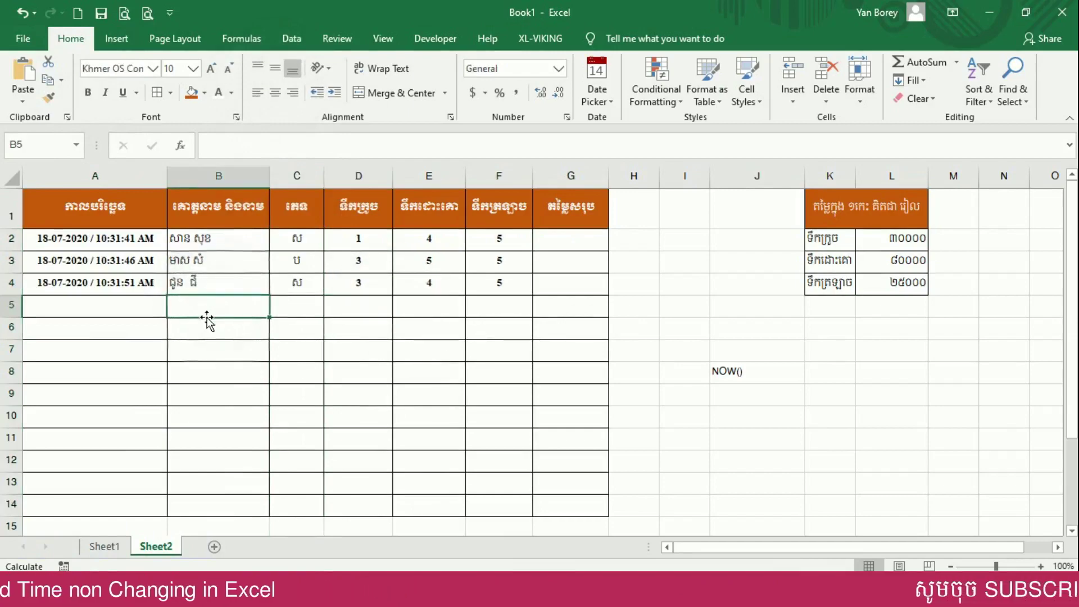
click(359, 240)
- Re-enter 1 in D2 and start G2's total formula as =D2*L2
text(1)
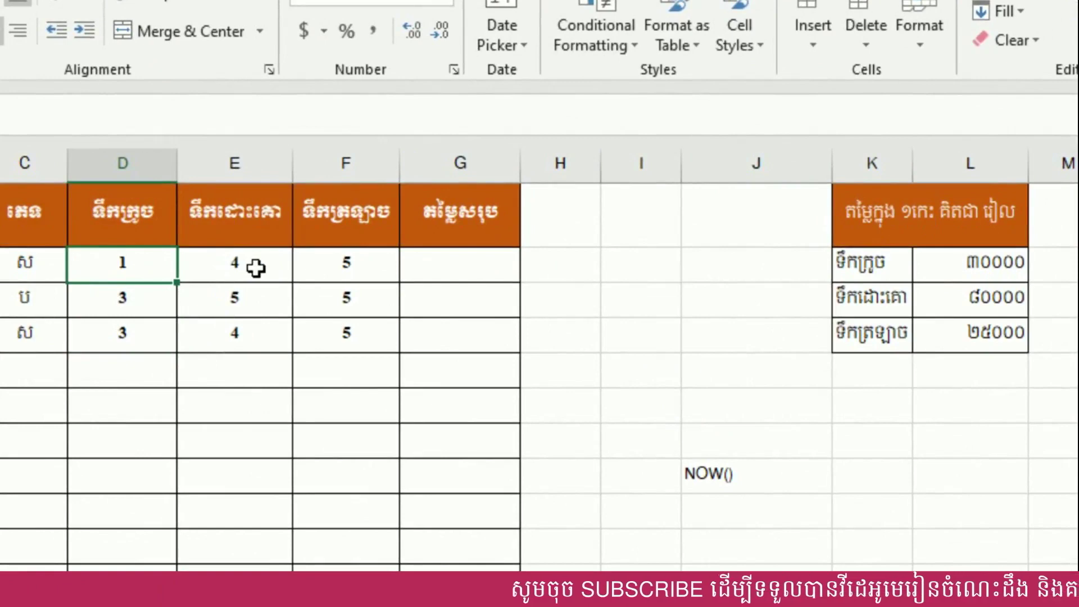
click(482, 268)
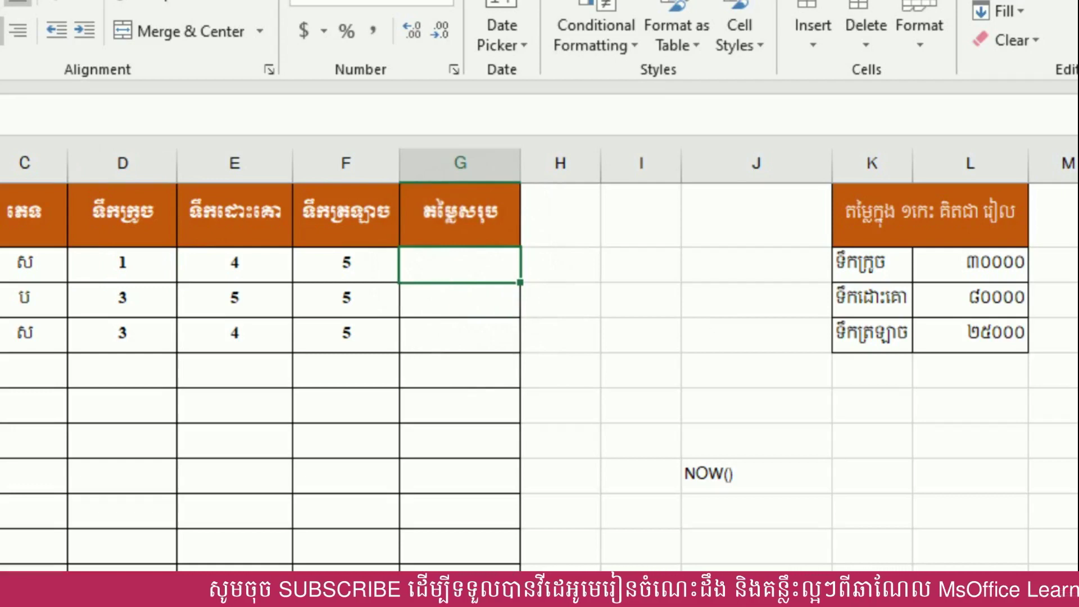
text(=)
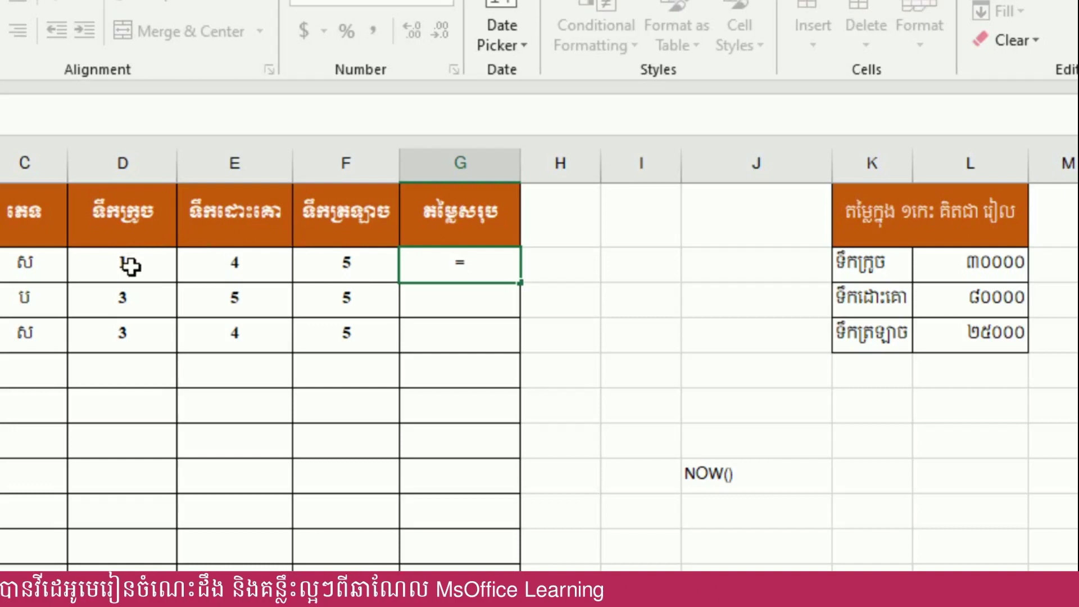
click(131, 266)
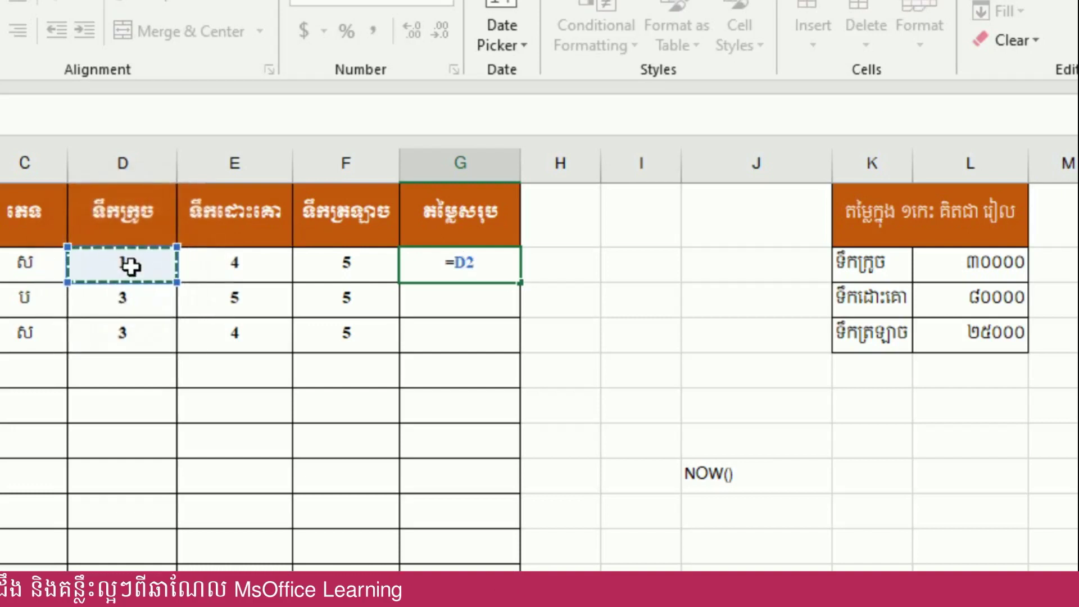
text(*)
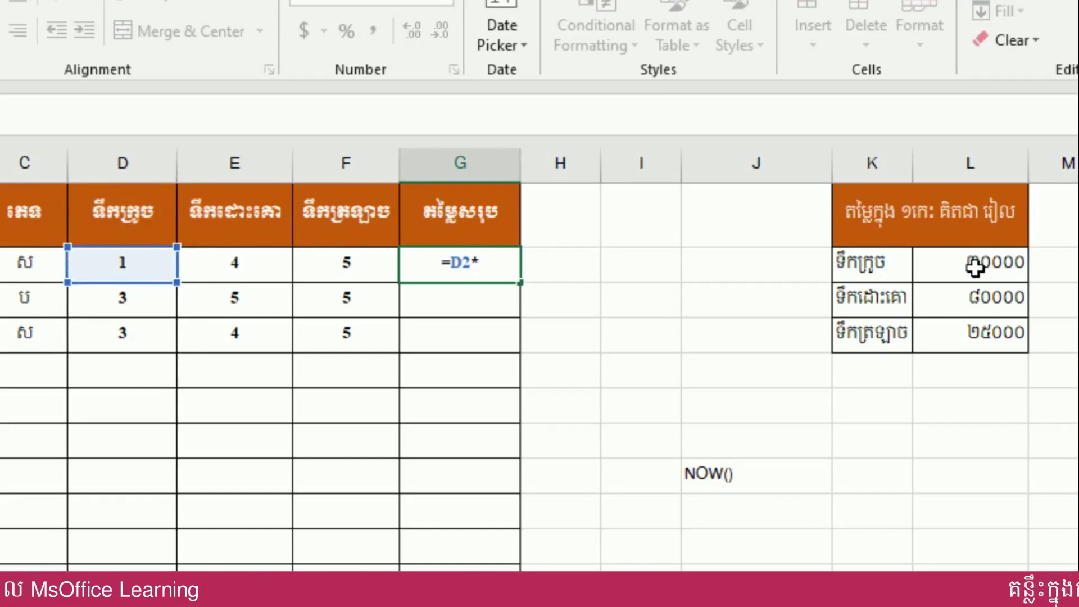
click(975, 269)
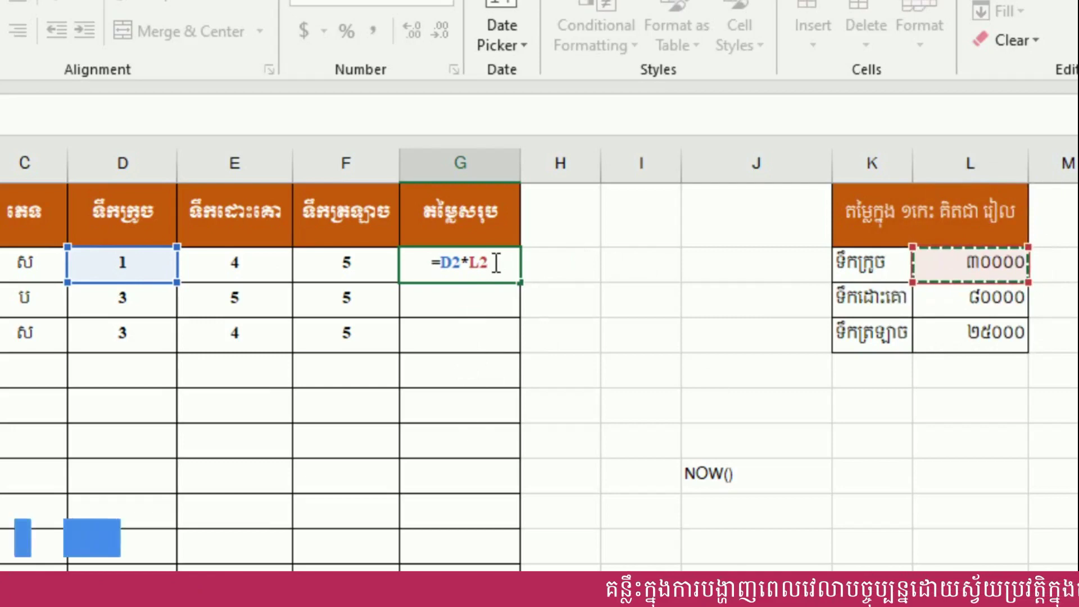
click(472, 262)
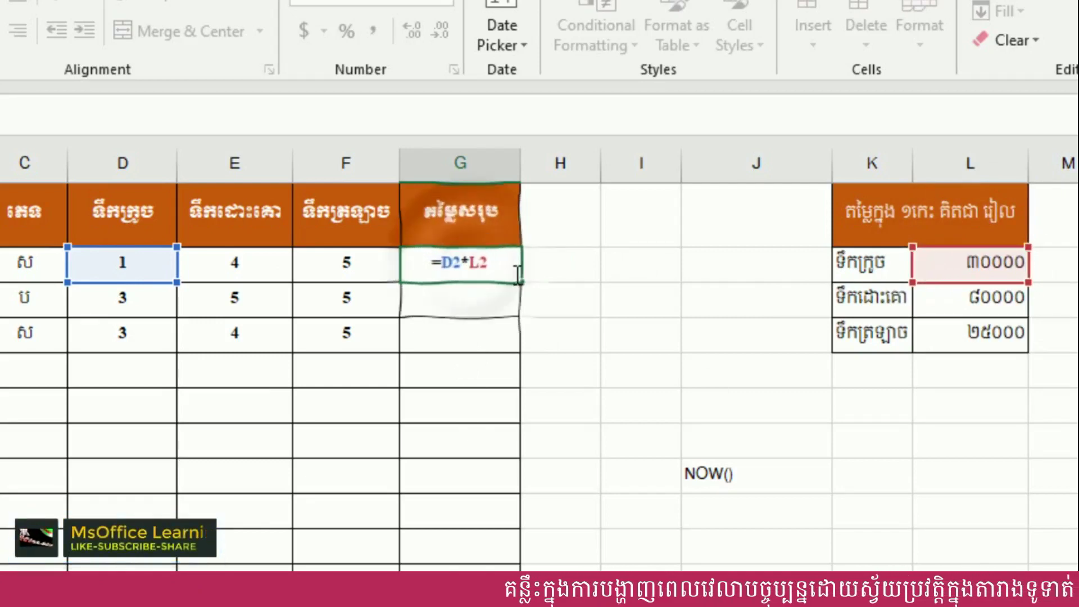
- Lock the price as $L$2 and extend the formula with +E2*L3
text($)
click(489, 267)
text($2+)
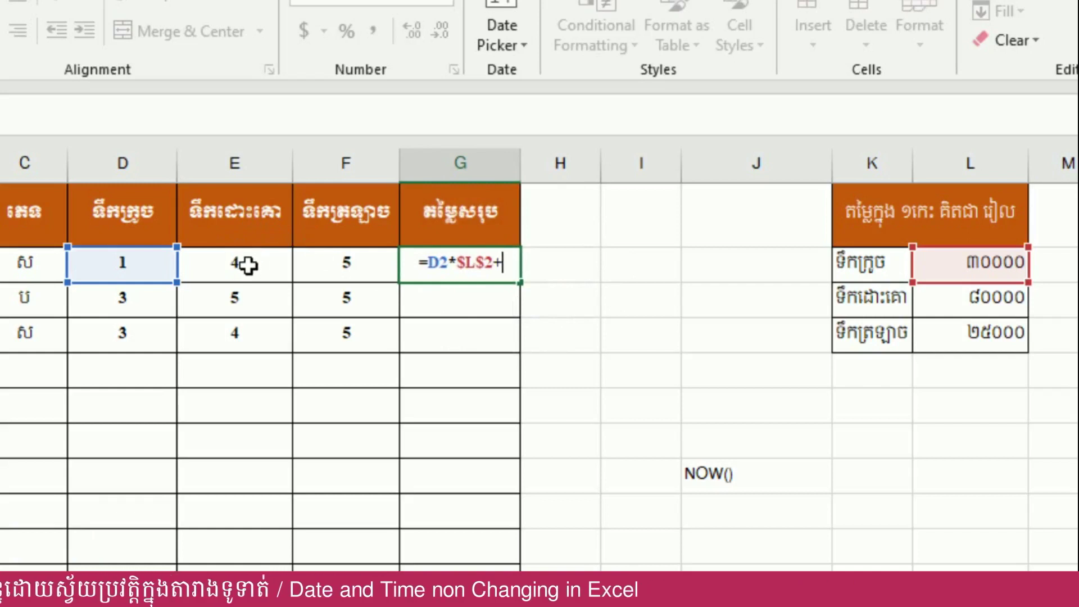
click(248, 264)
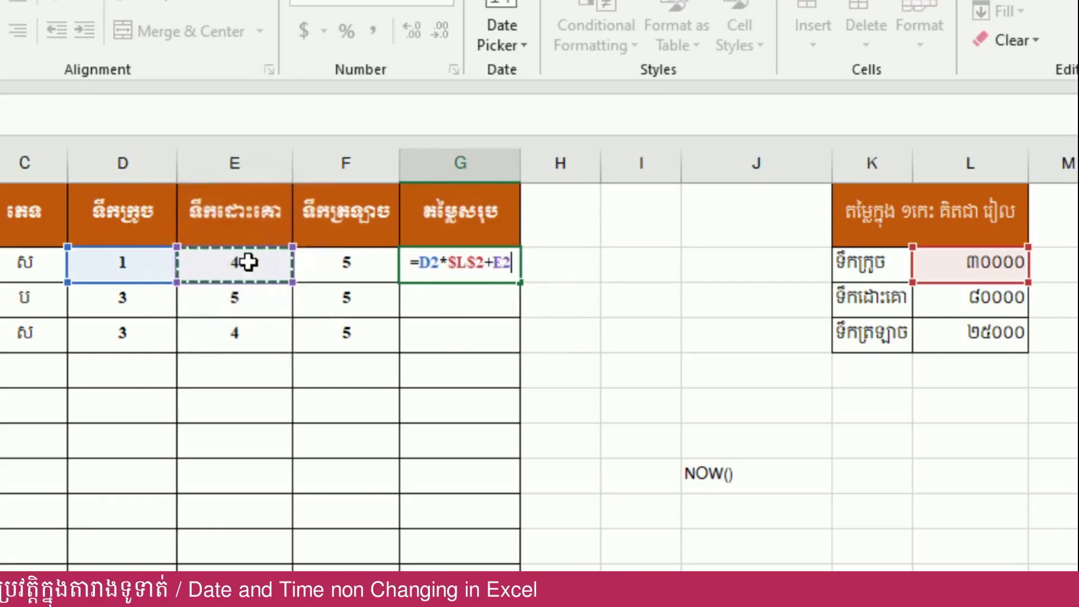
text(-)
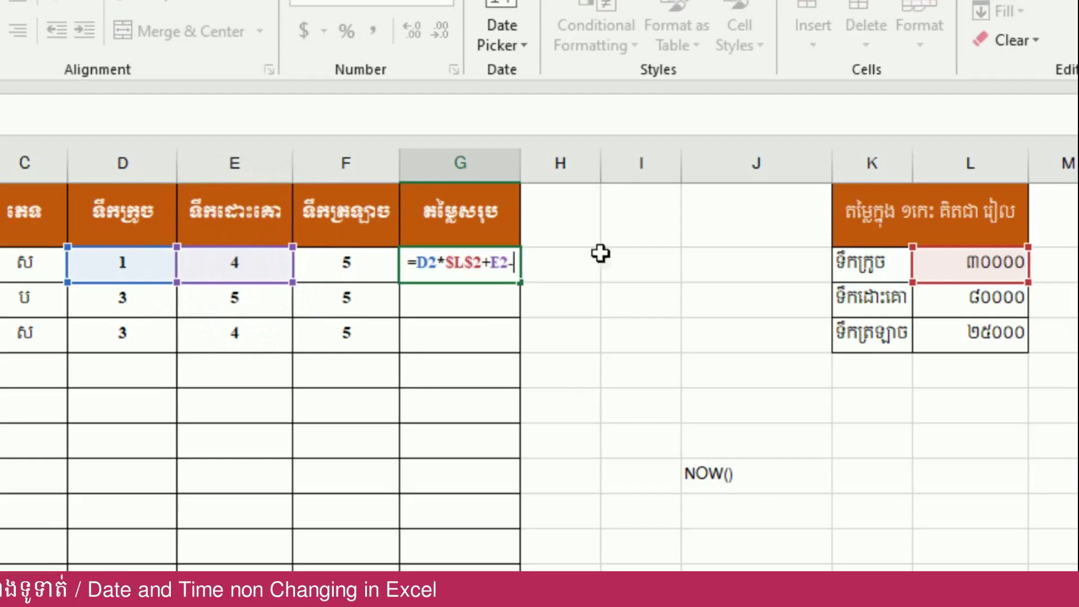
key(BackSpace)
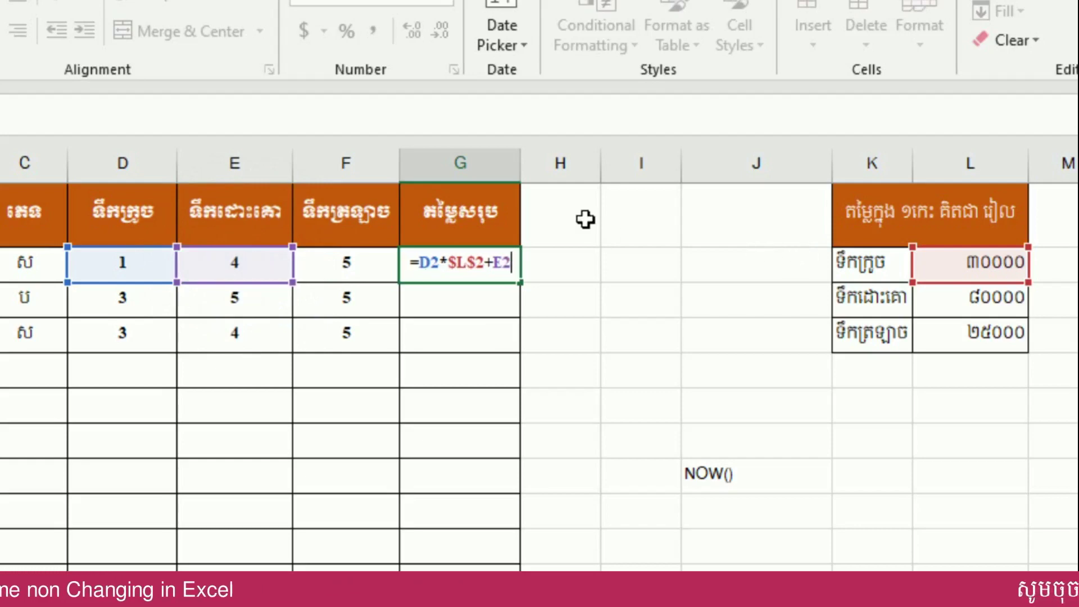
text(*)
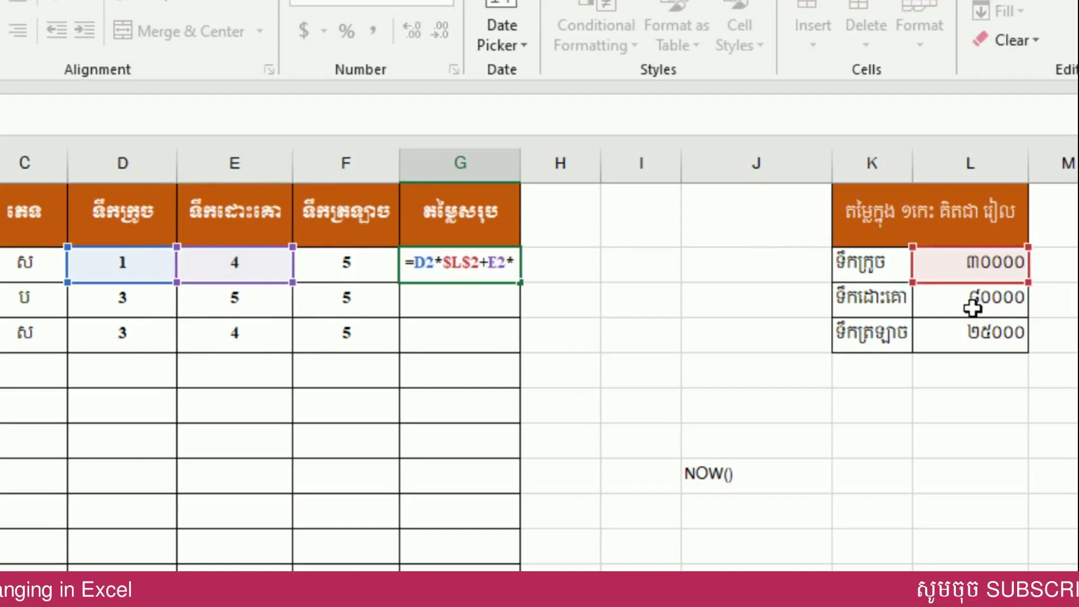
click(972, 306)
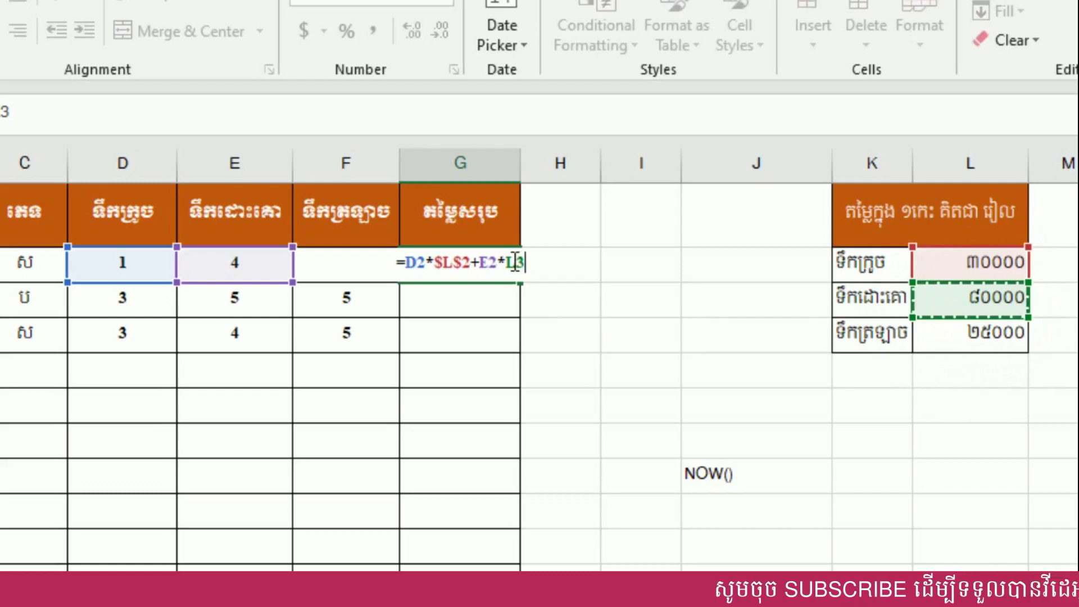
- Make L3 absolute, add +F2*$L$4, commit, and fill the formula down column G
key(F4)
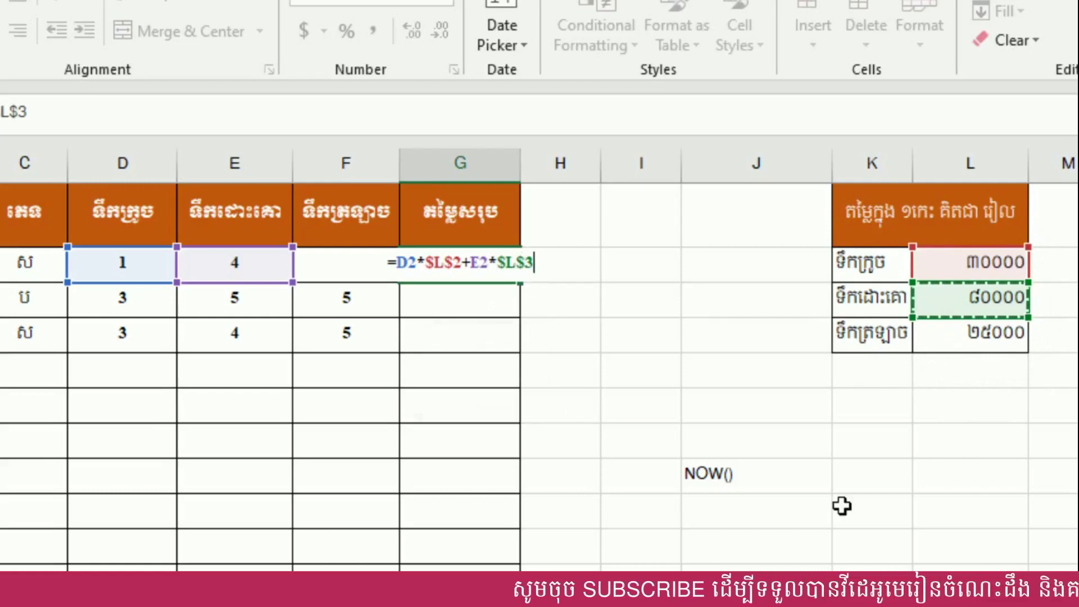
text(+)
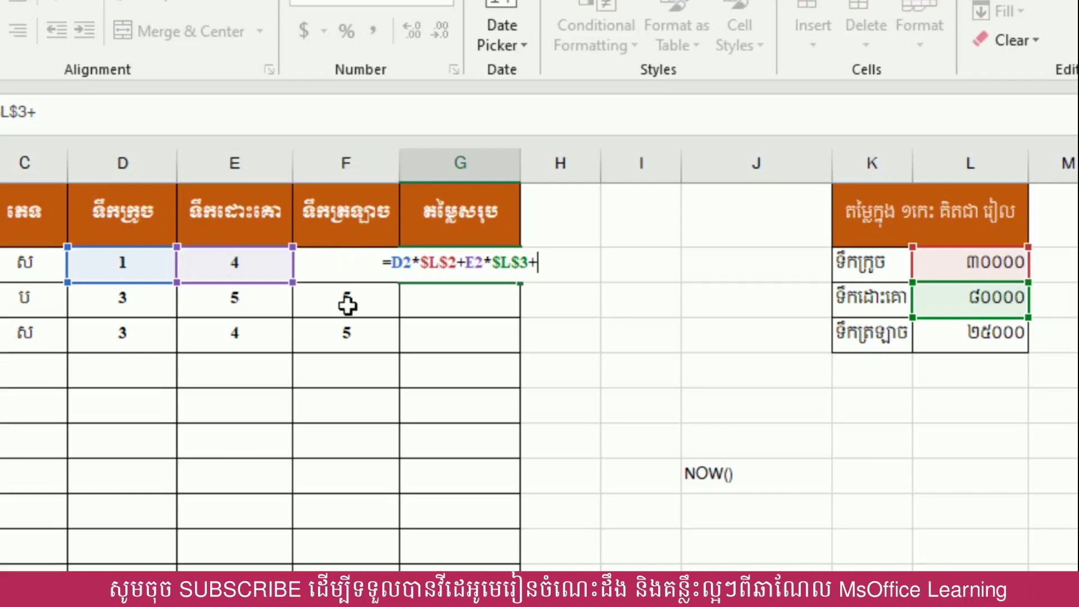
text(f2)
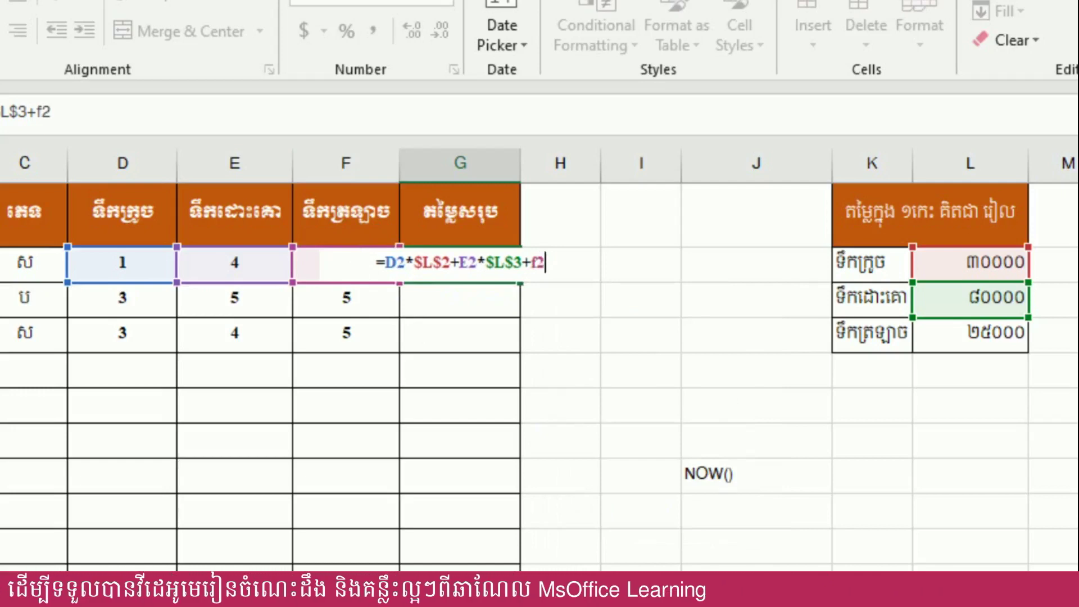
text(*)
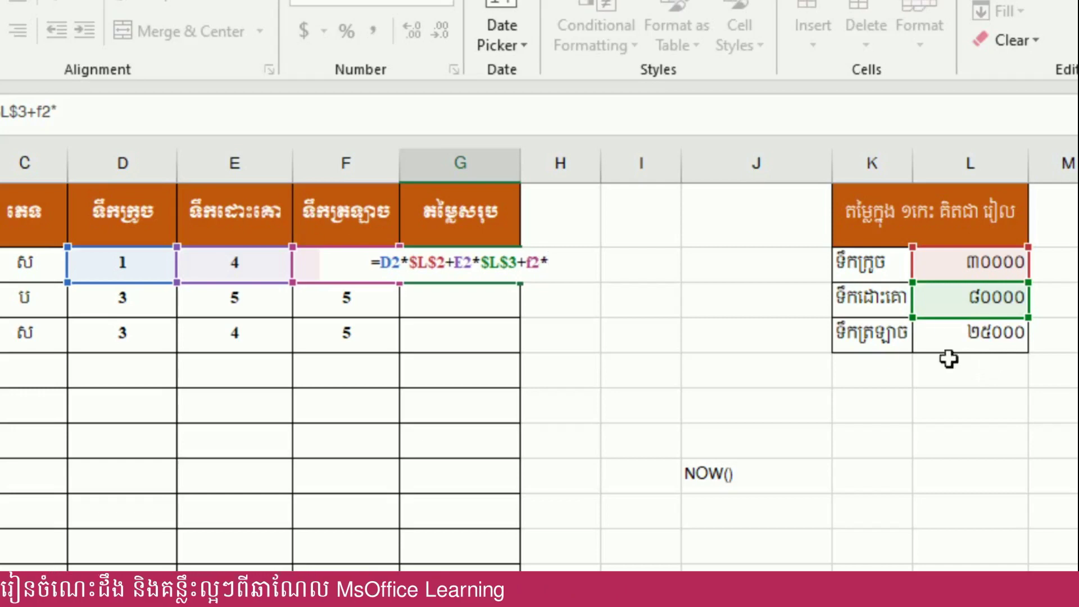
click(987, 333)
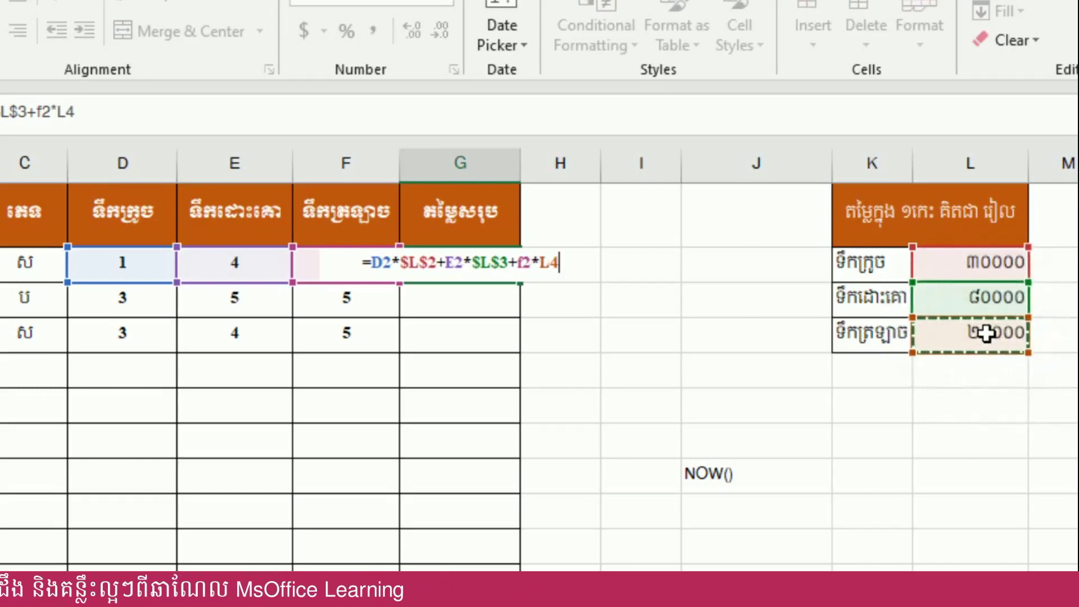
key(F4)
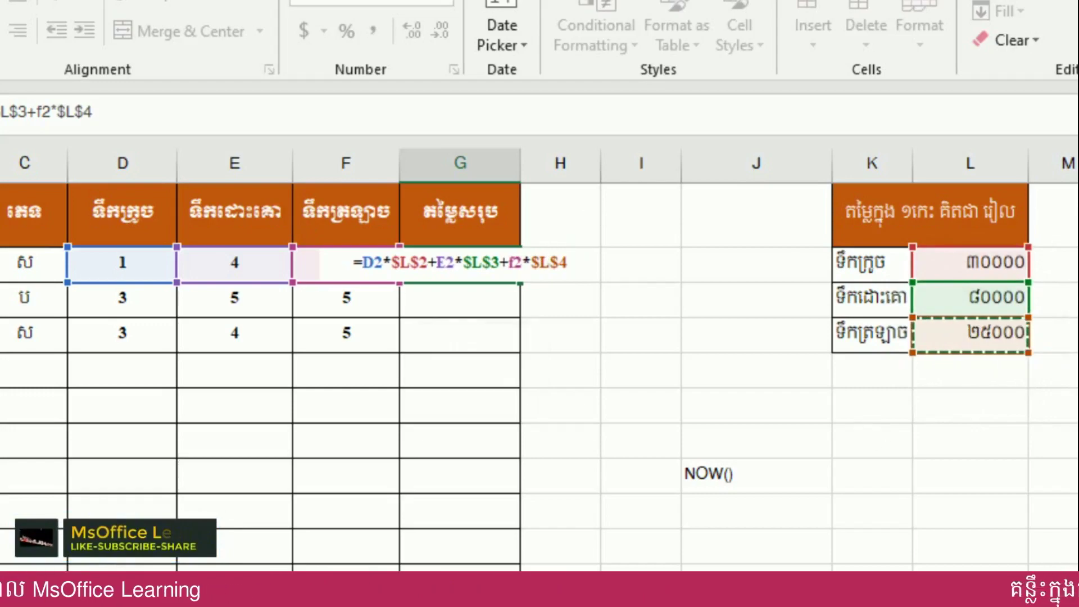
key(Return)
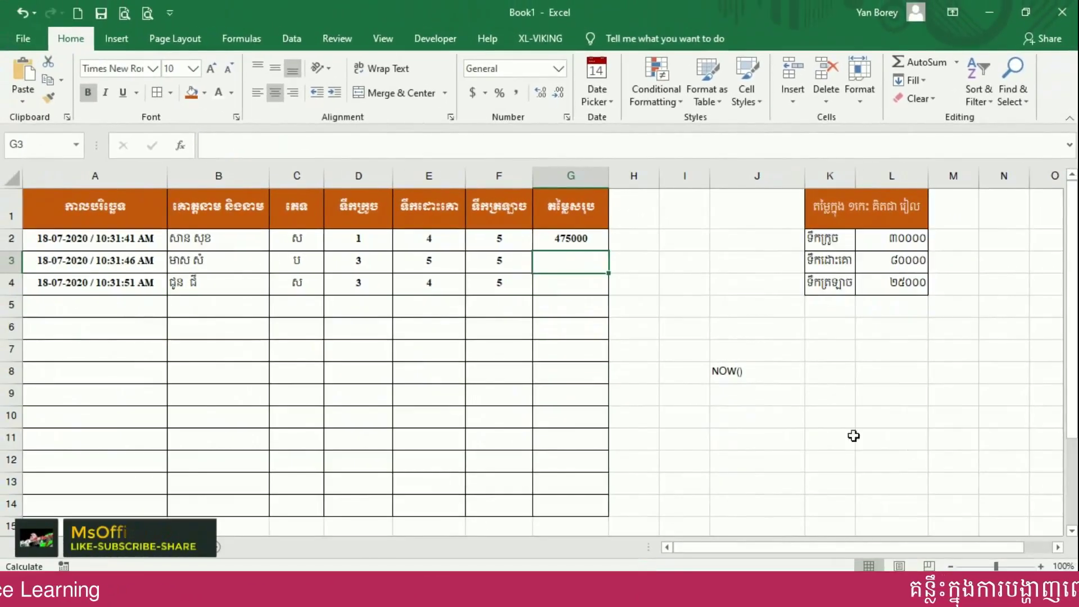
click(583, 244)
drag(608, 250, 588, 511)
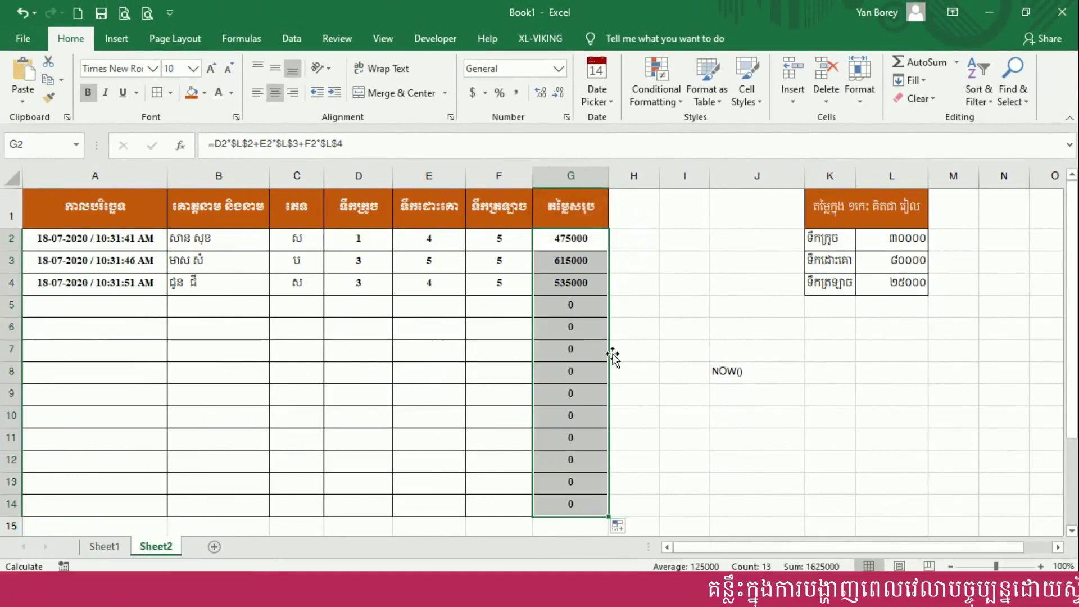
- Test the totals with quantity 3 in D5, clear it, and reopen G2's formula for editing
click(621, 325)
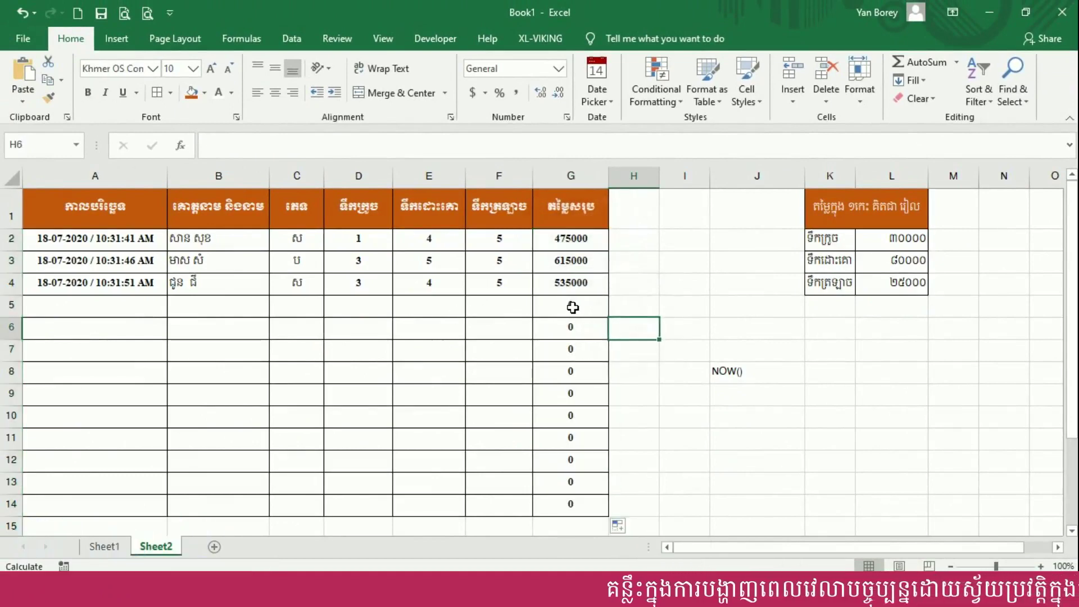
click(371, 304)
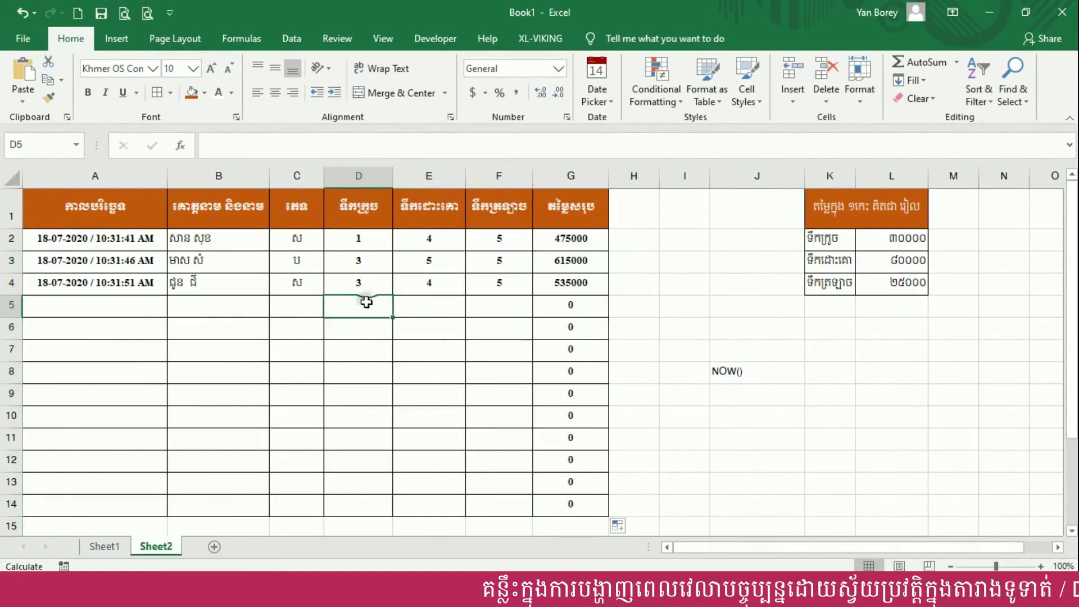
text(3)
click(550, 339)
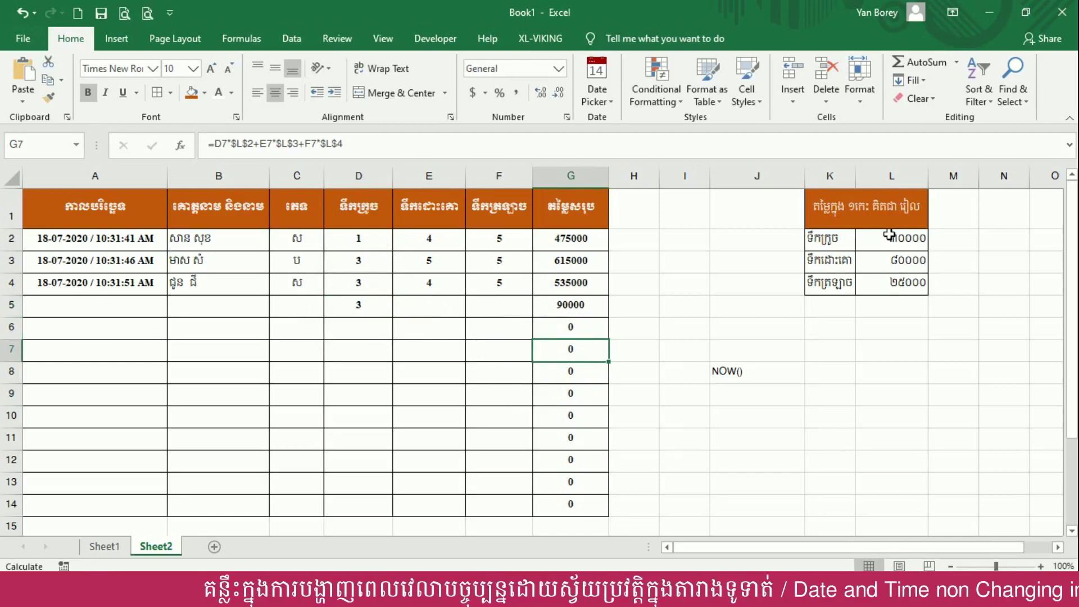
click(387, 312)
key(Delete)
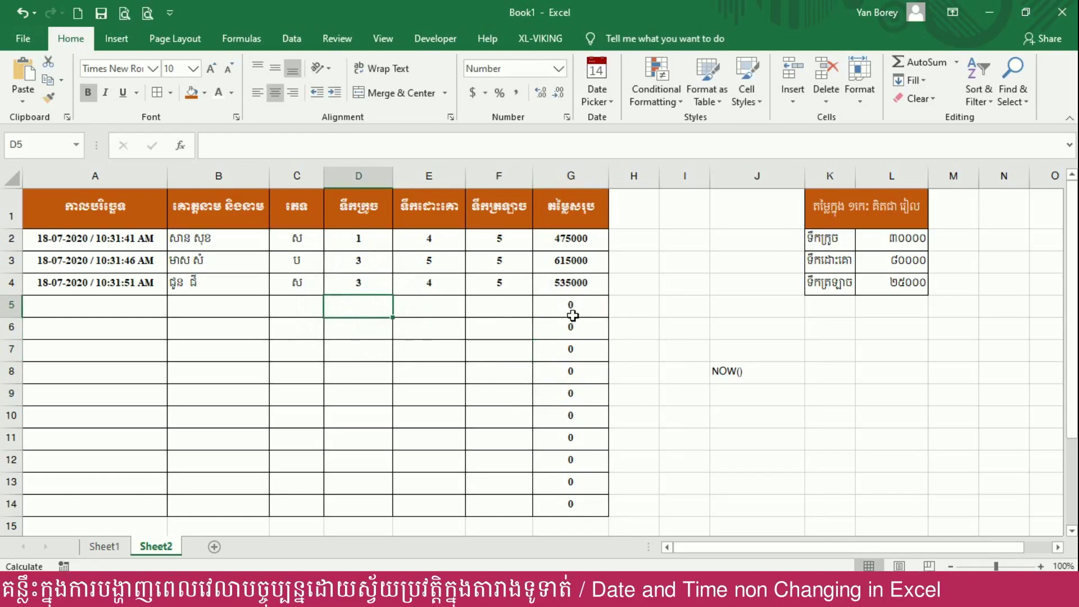
drag(572, 307, 572, 505)
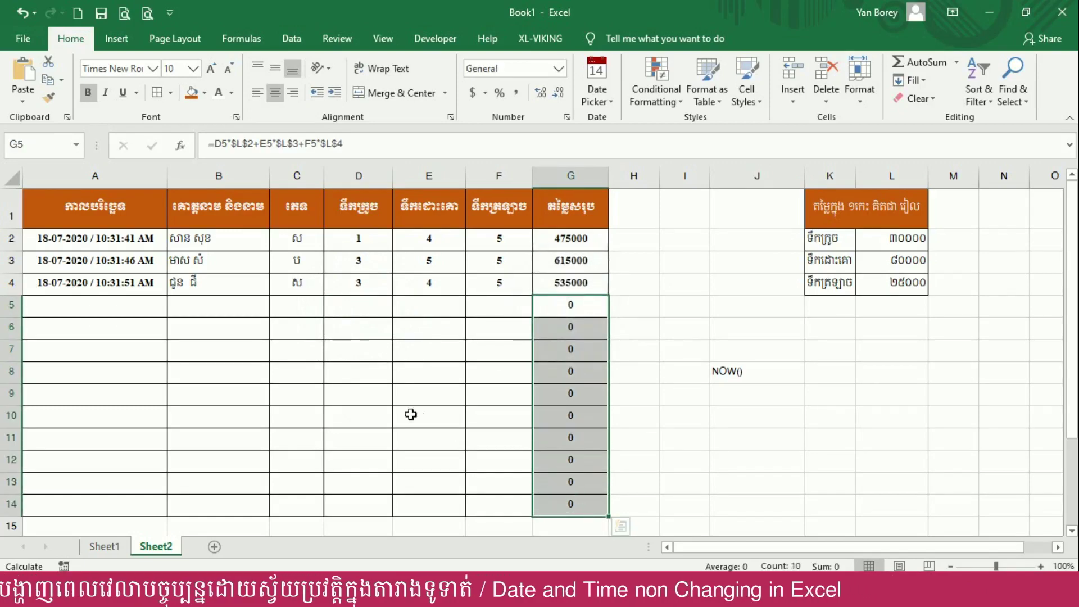
click(571, 231)
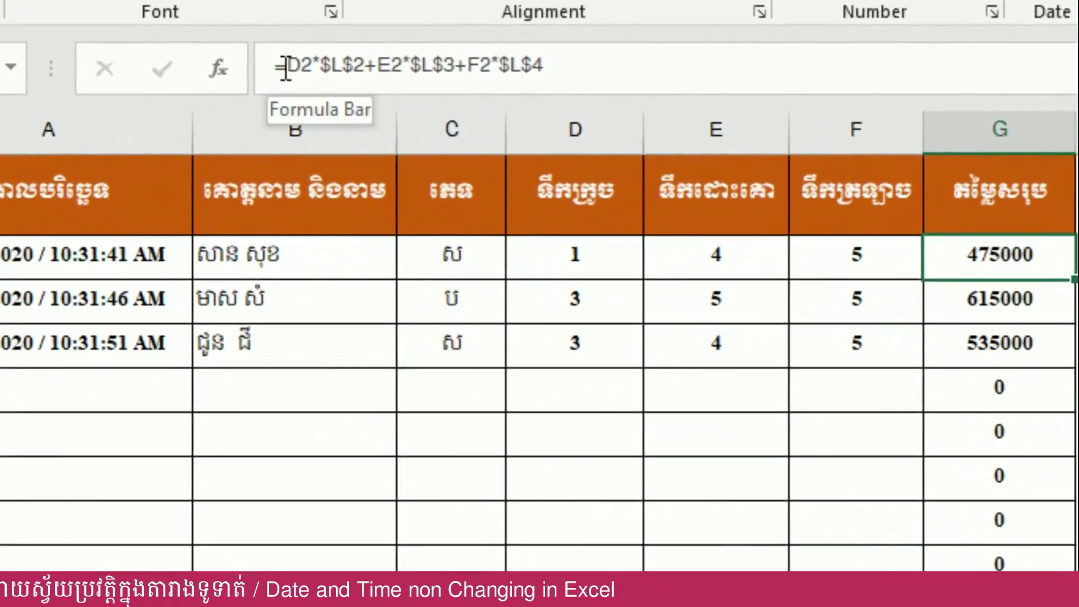
click(219, 136)
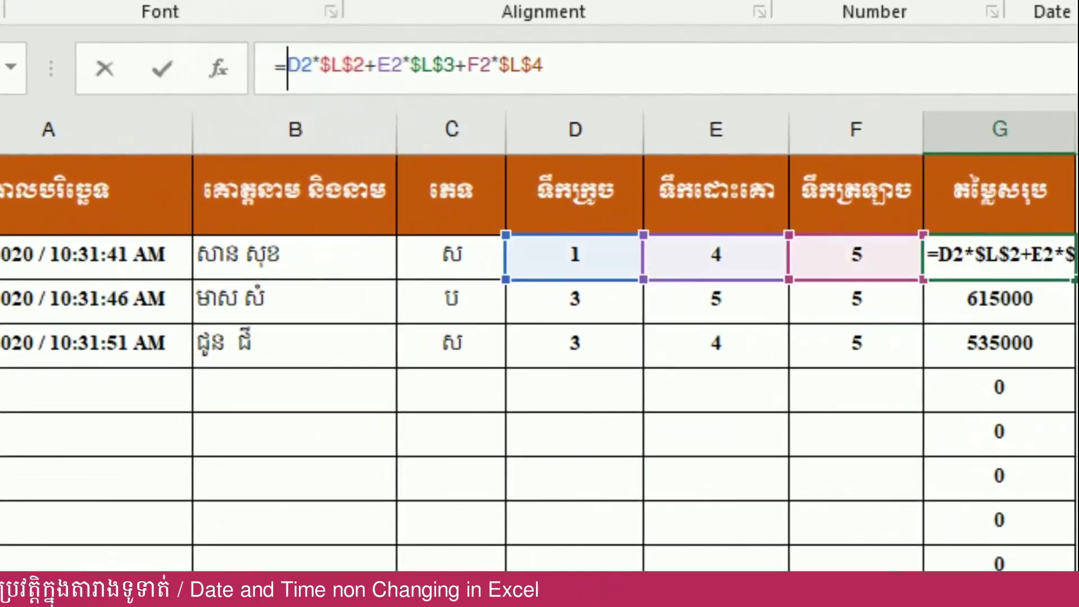
- Wrap G2's total in IF(AND(D2="",E2="",F2=""),"",…) so empty orders show blank
text(if)
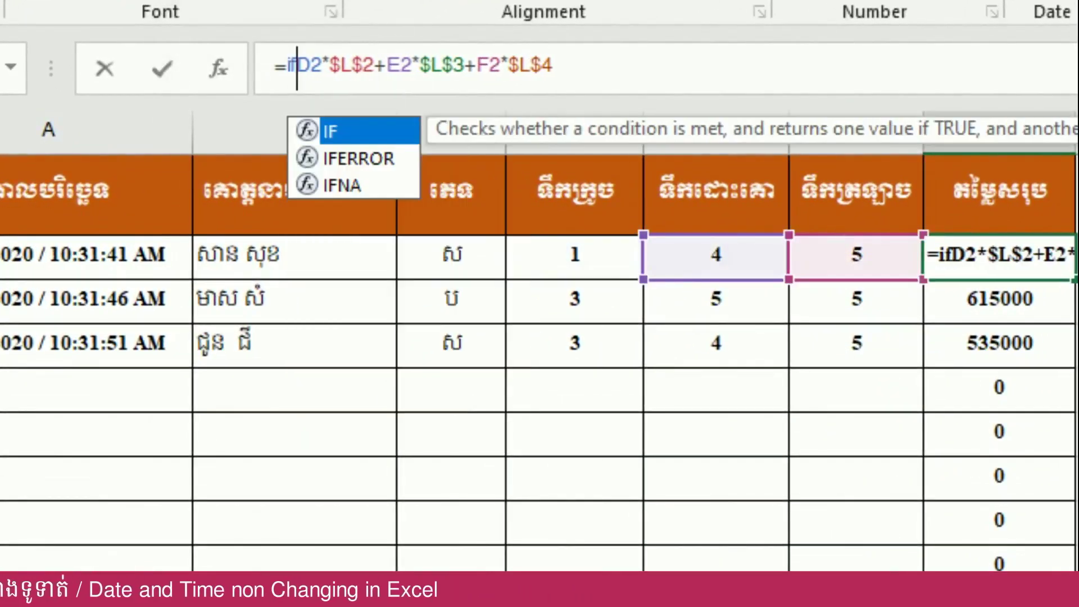
text((and)
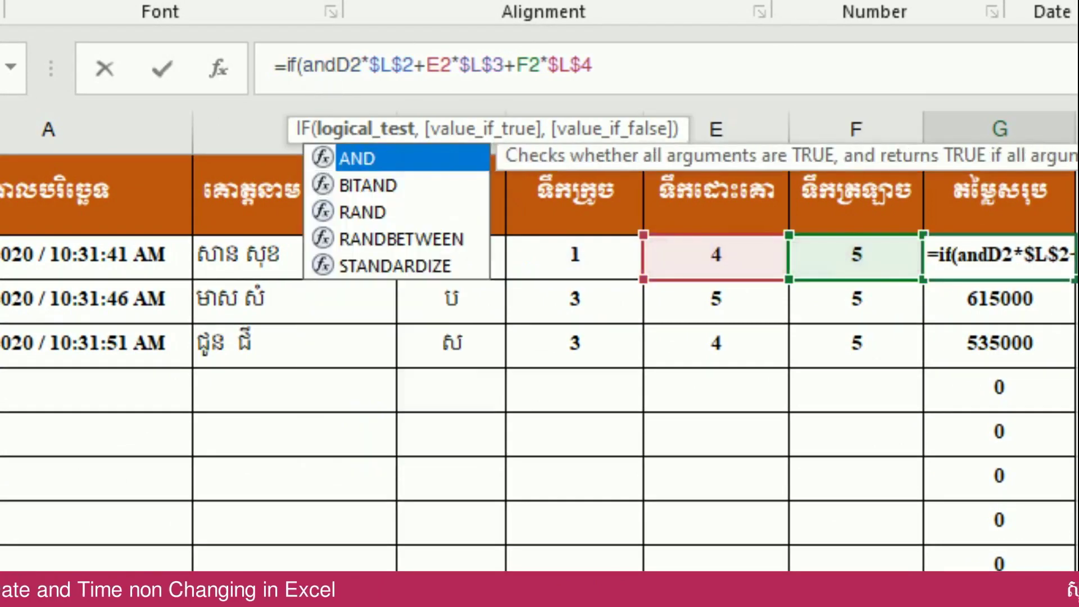
text(()
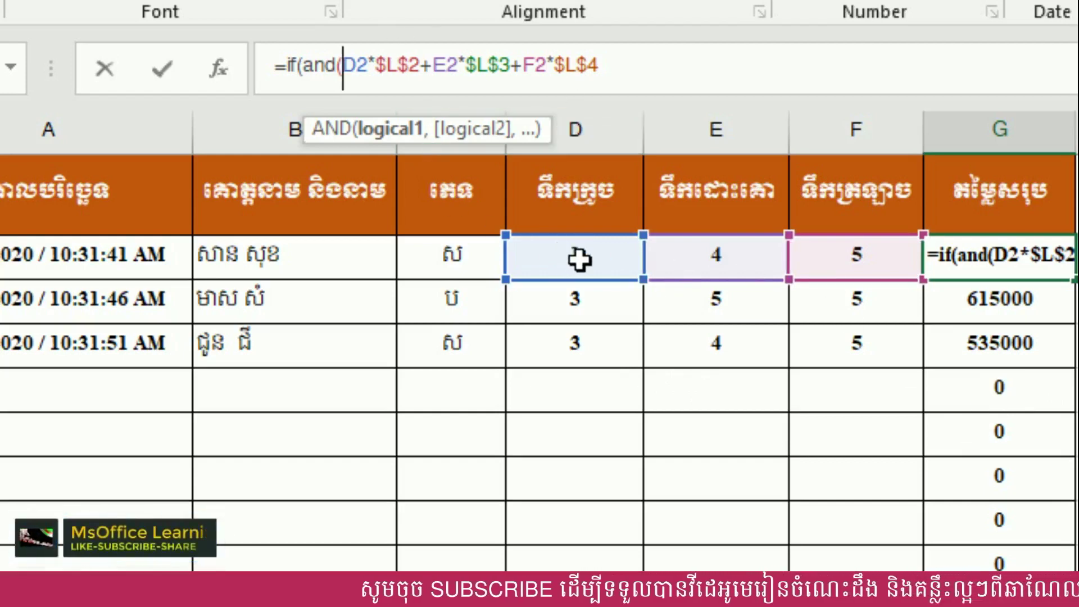
click(579, 259)
text(=)
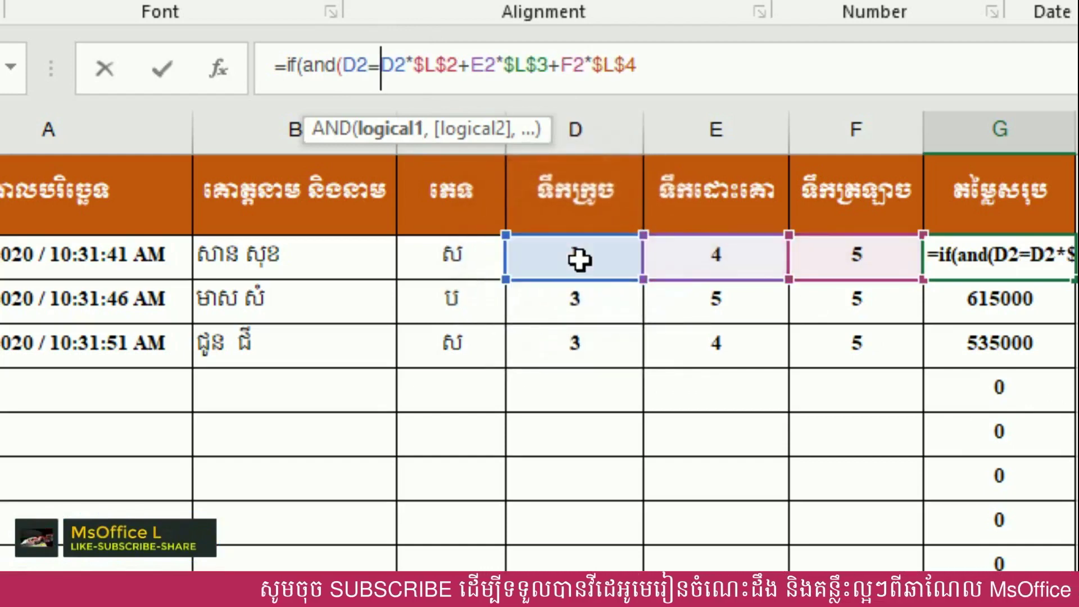
text("",)
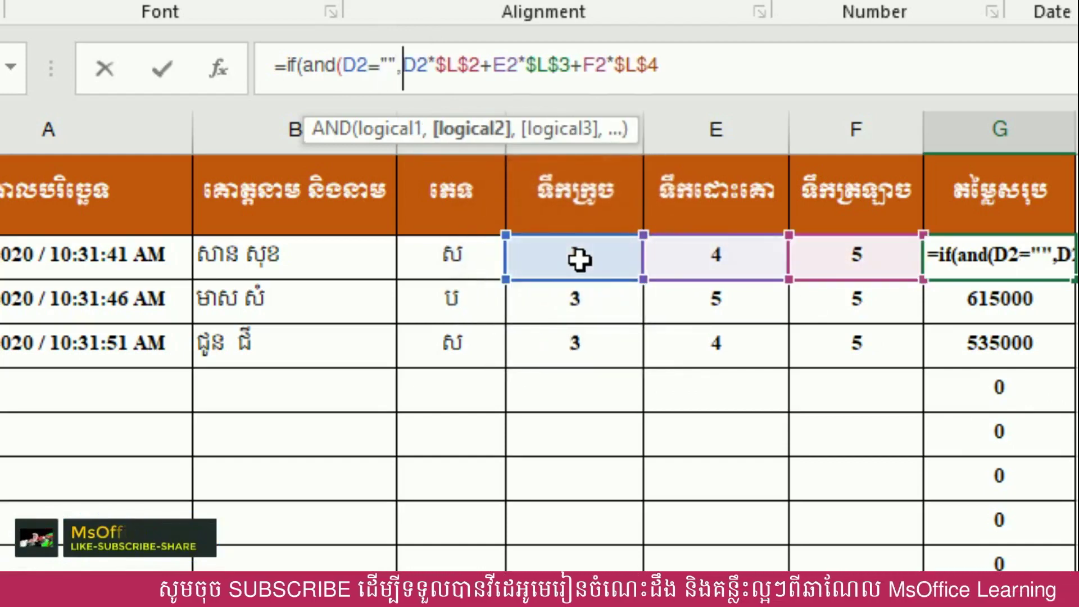
click(701, 256)
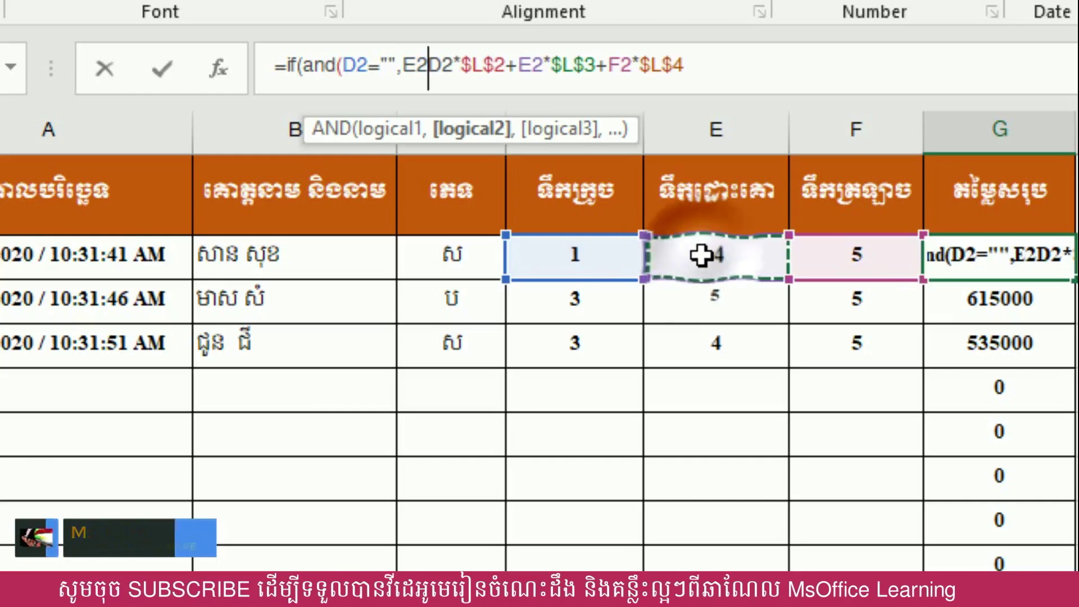
text(="")
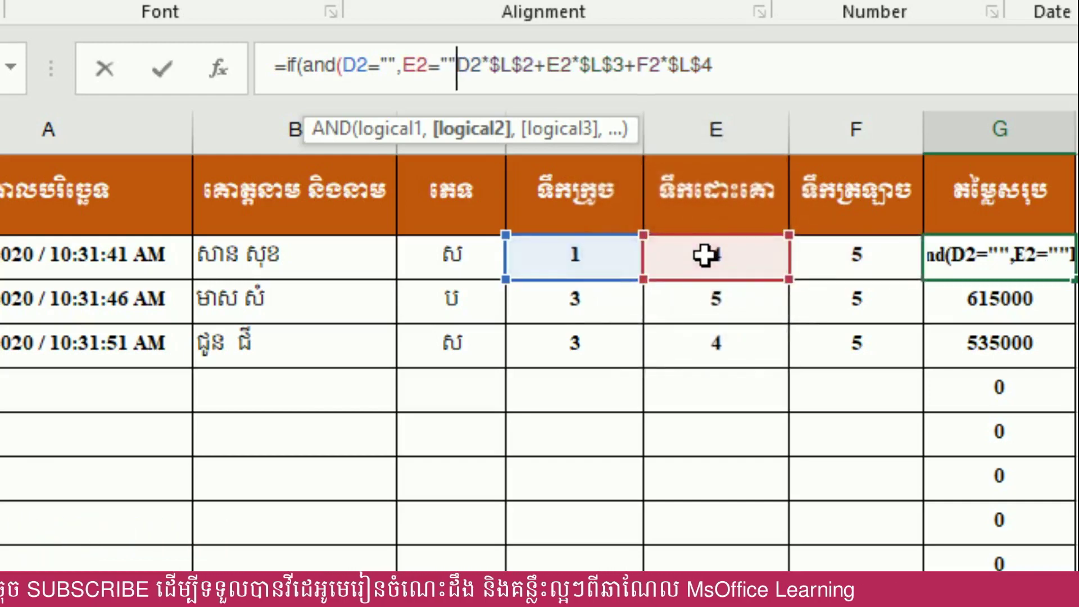
text(,)
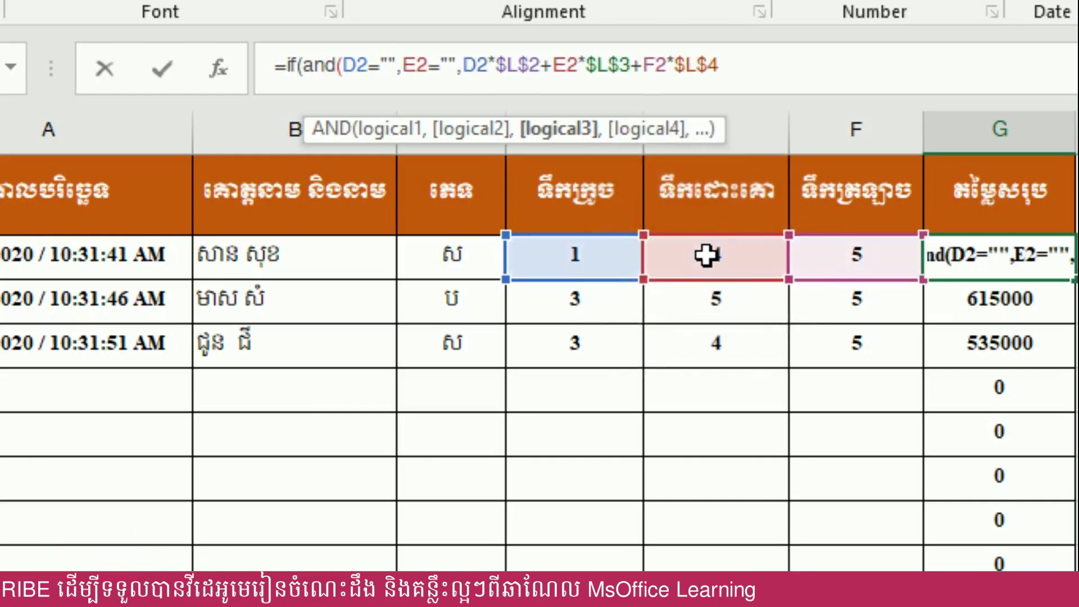
click(841, 262)
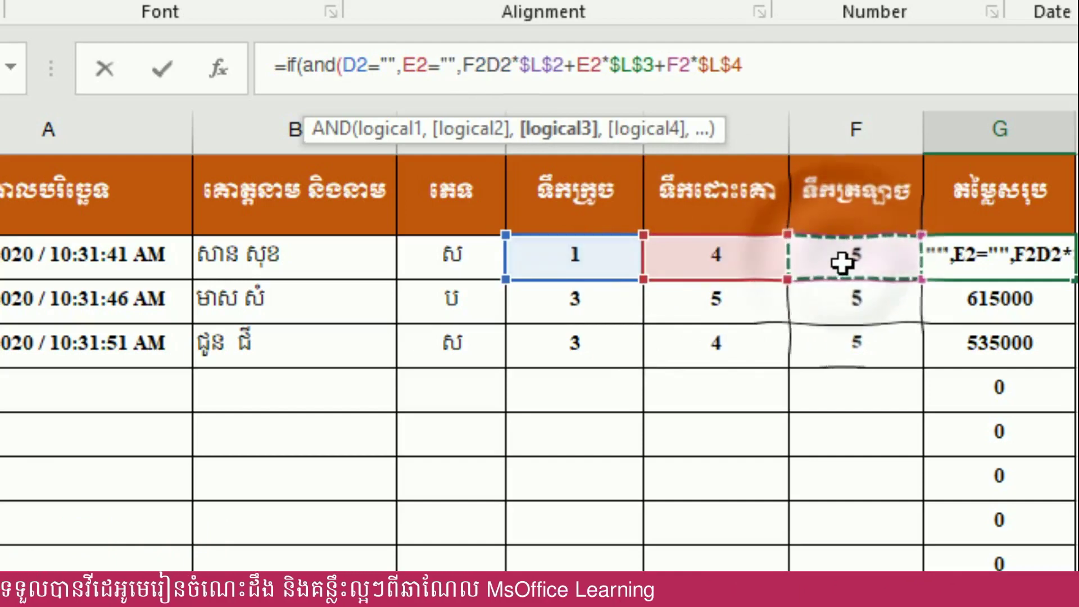
text(="")
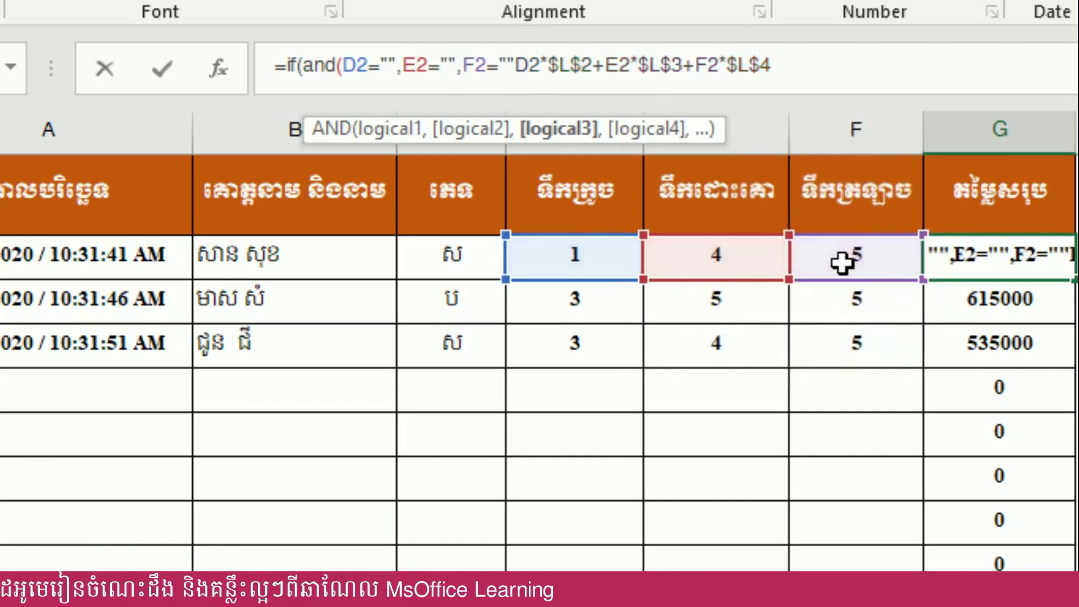
text())
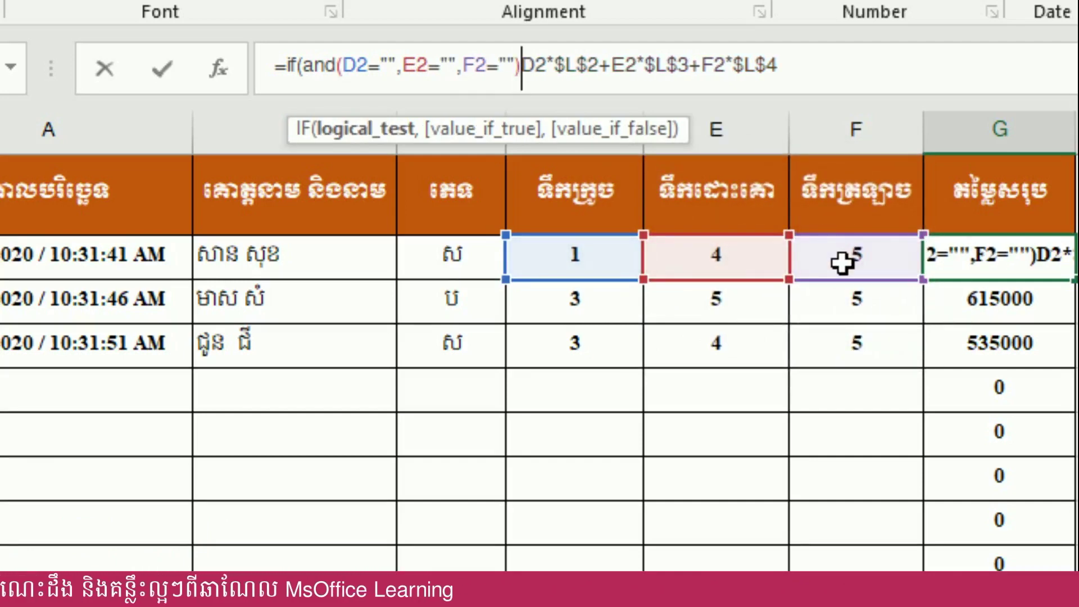
text(,"")
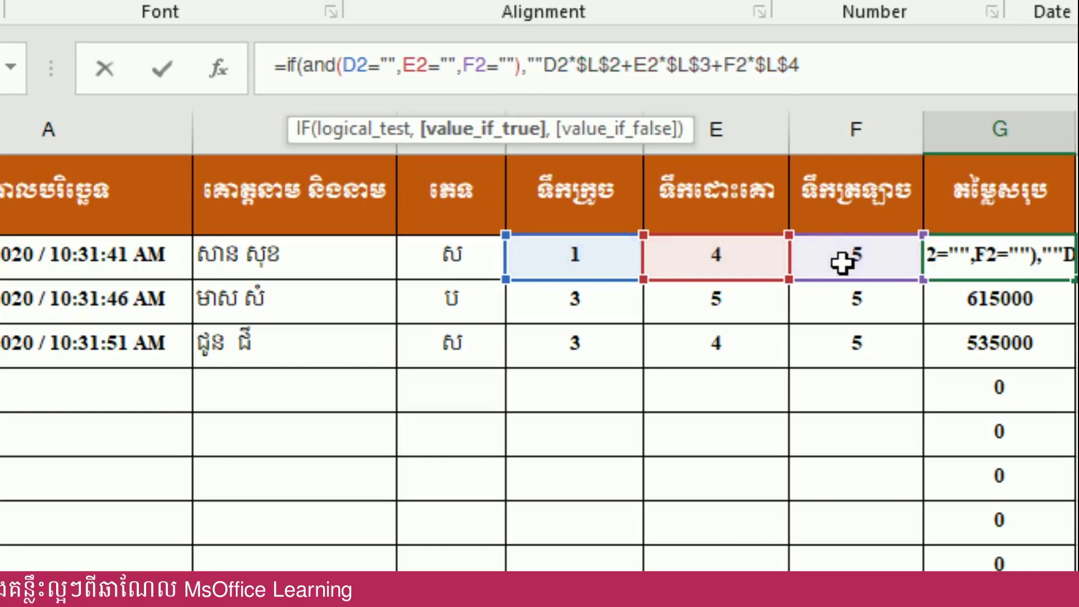
text(,)
click(838, 69)
text())
key(Return)
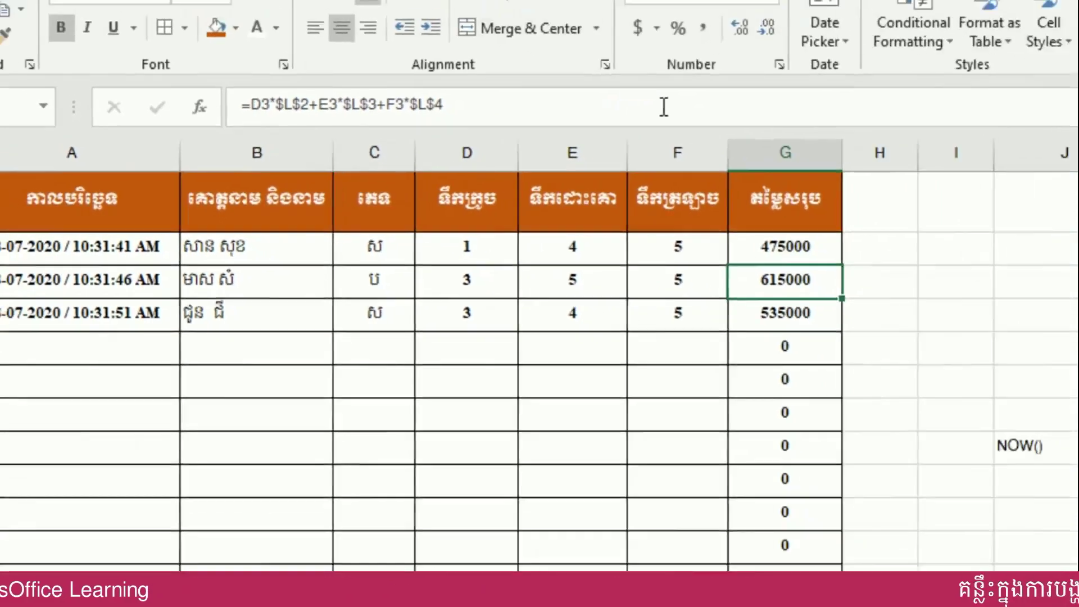
click(571, 238)
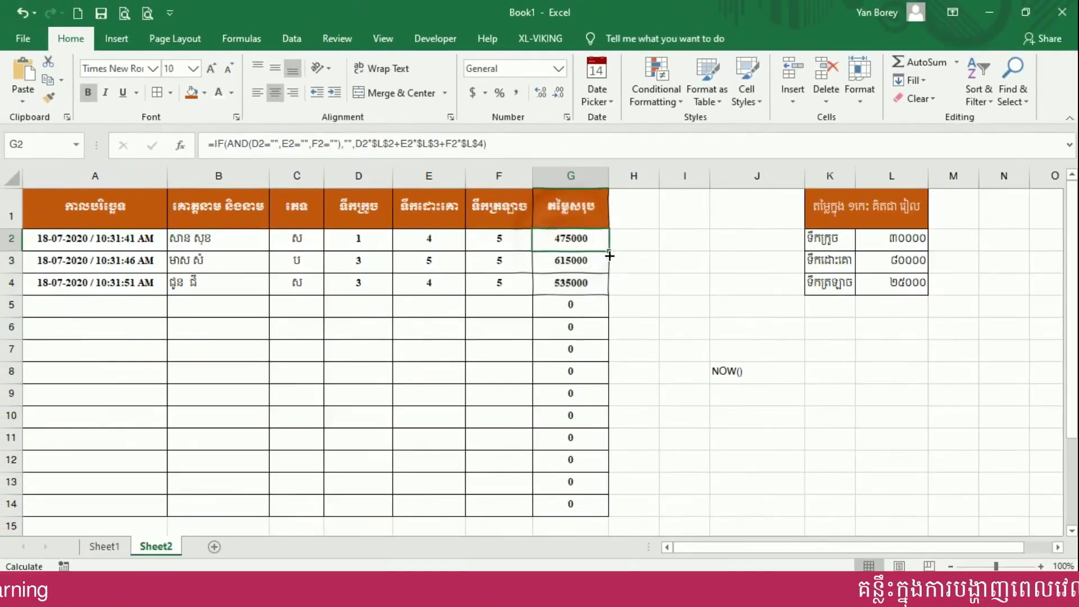
- Fill G2's guarded total formula down to G14, testing with 3 in D5 and 4 in E5
drag(610, 253, 581, 510)
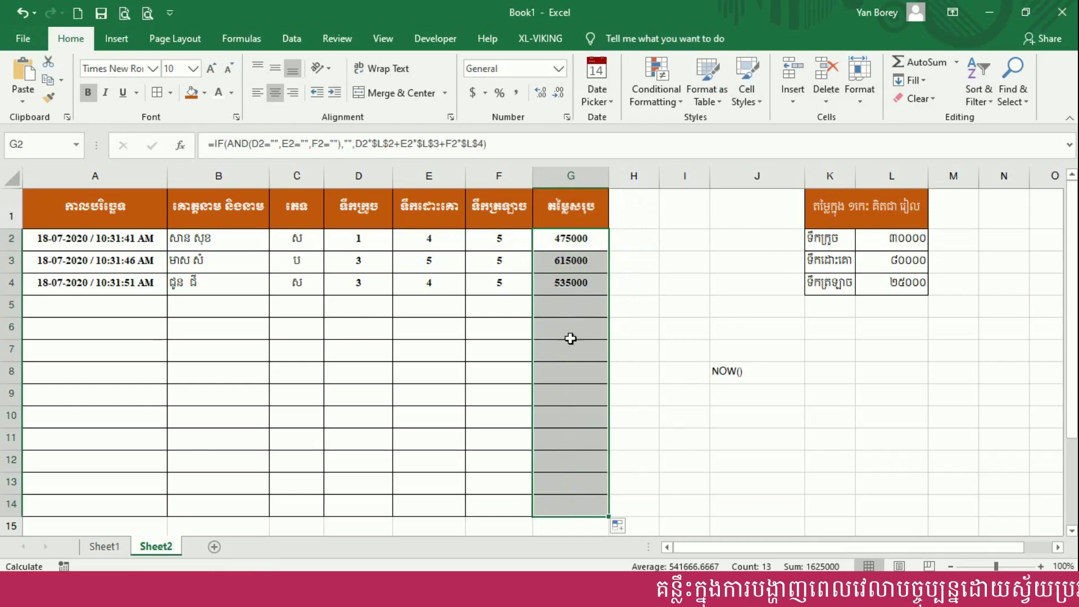
click(359, 303)
text(3)
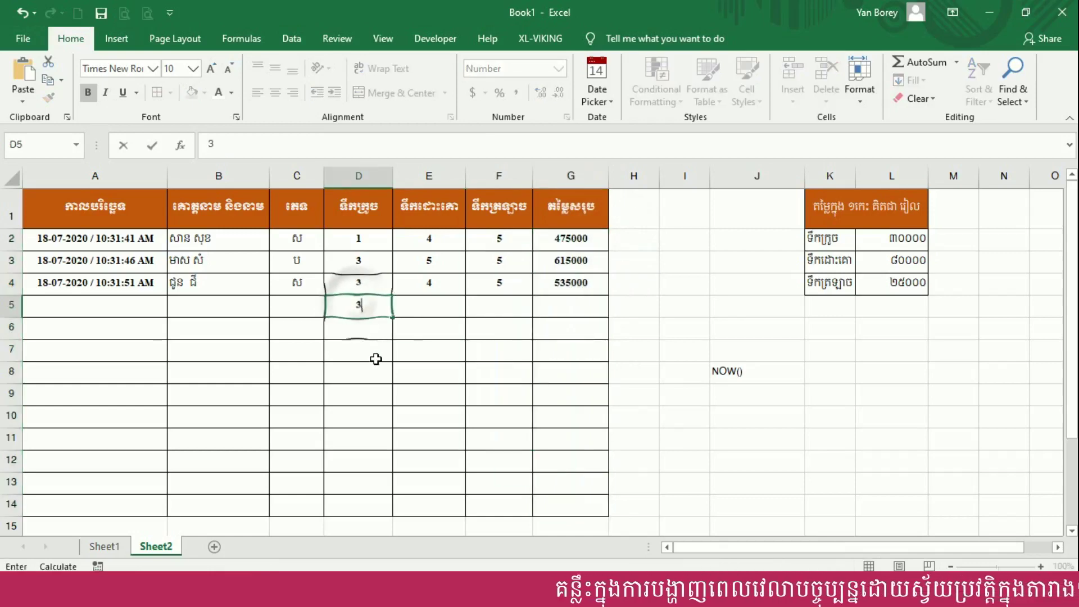
click(375, 348)
click(423, 305)
text(4)
click(358, 350)
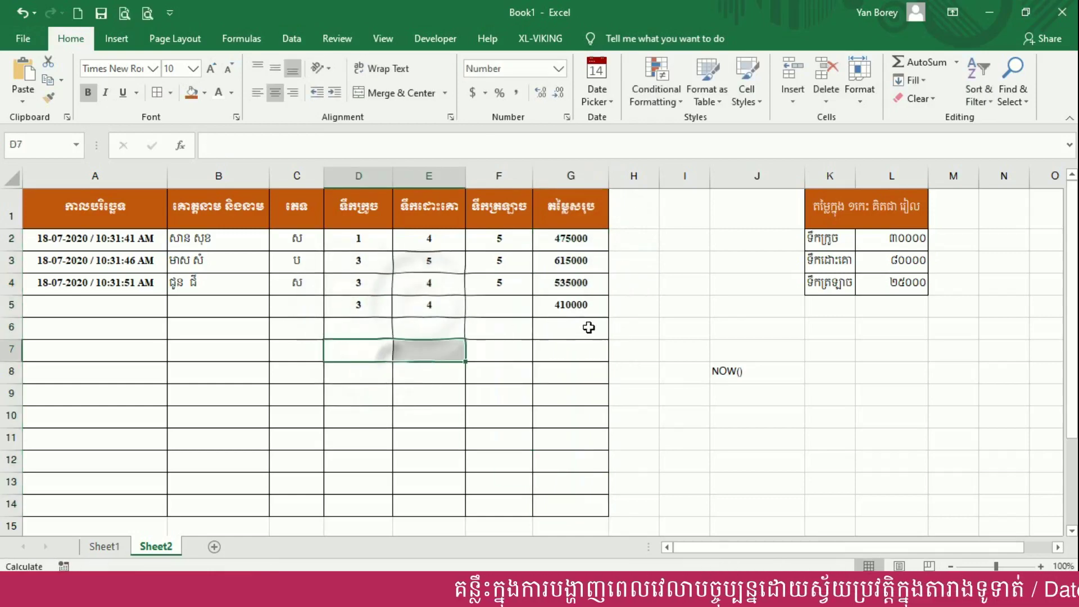
- Clear the test quantities from D5:E5 so row 5's total goes blank
drag(429, 304, 349, 308)
key(Delete)
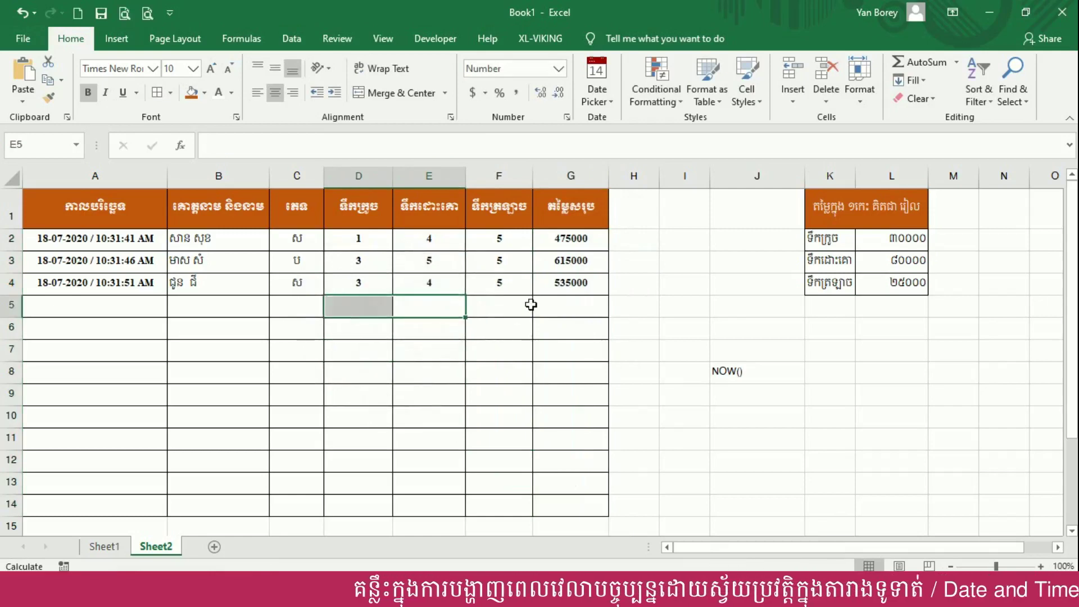
click(415, 365)
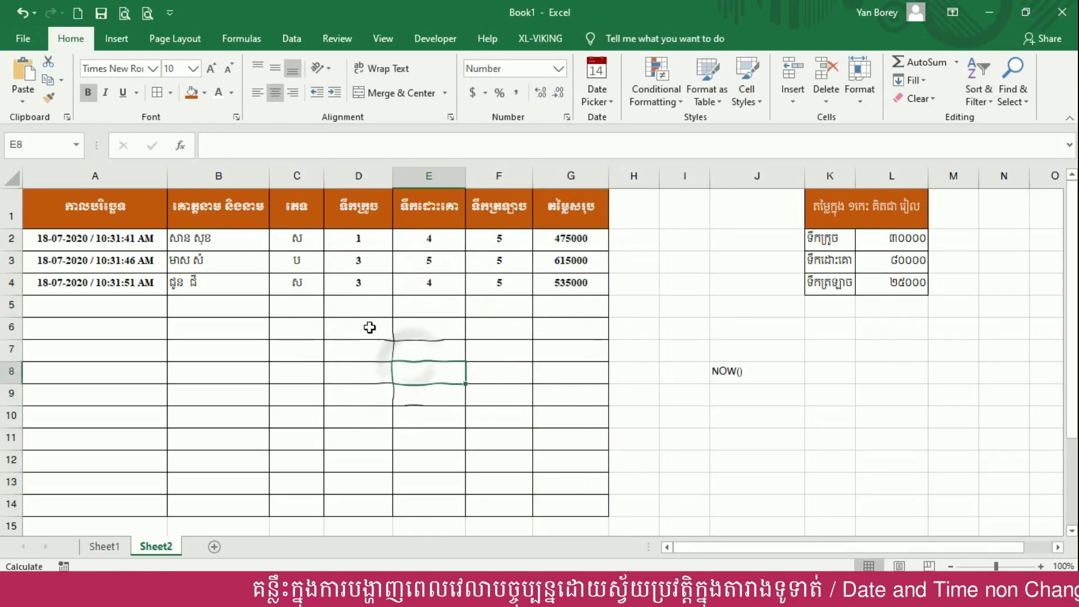
scroll(455, 308, down, 1)
- Clear the first order's quantities in E2:F2
scroll(454, 308, up, 1)
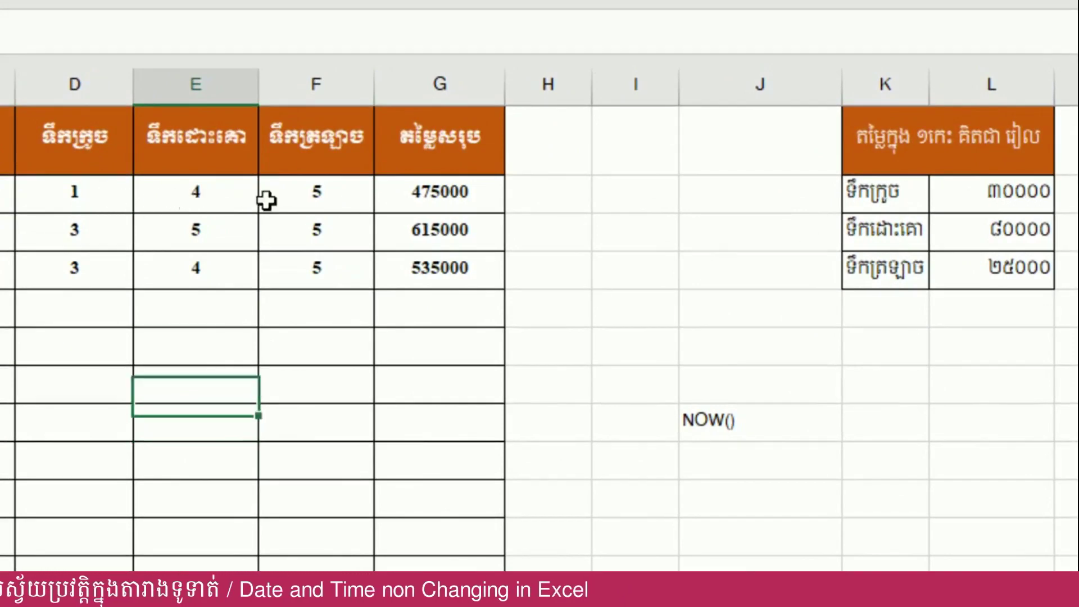
drag(191, 200, 349, 201)
key(Delete)
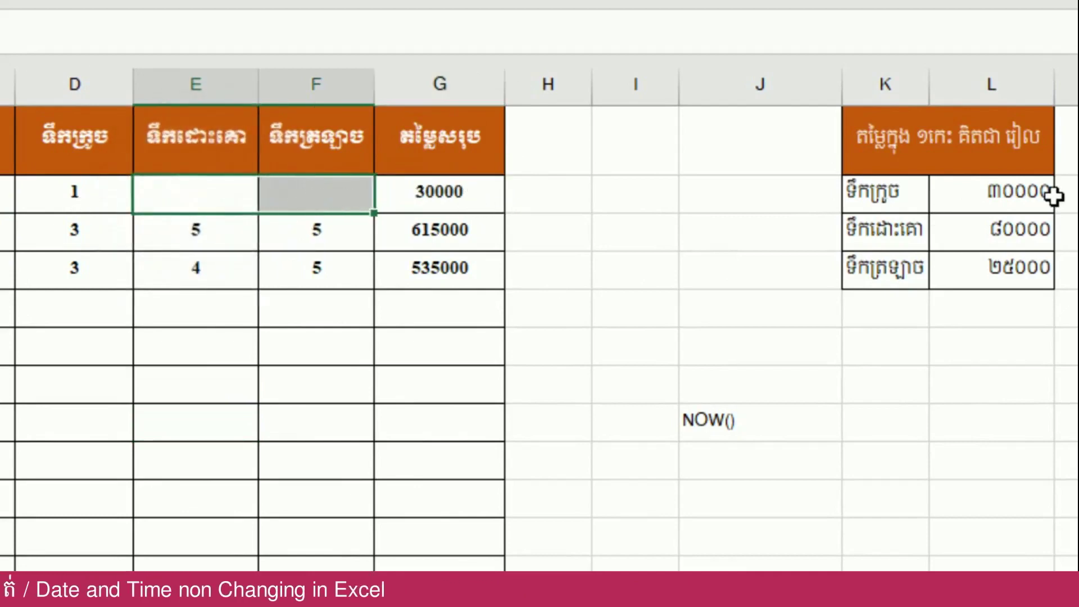
- Change the L2 price to 100000, then restore it to 30000
click(1053, 195)
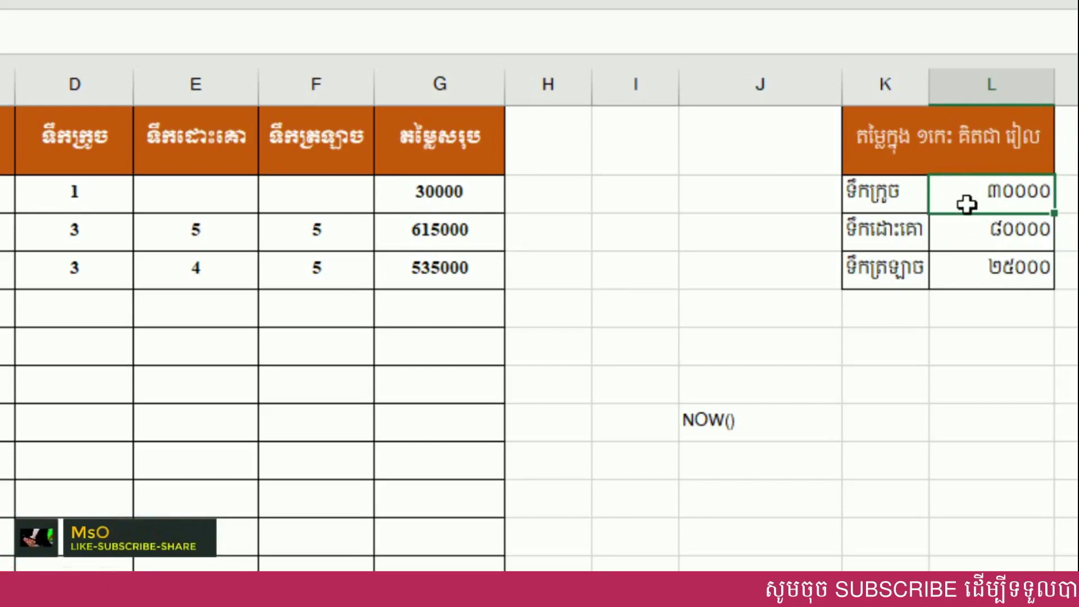
text(100000)
key(Return)
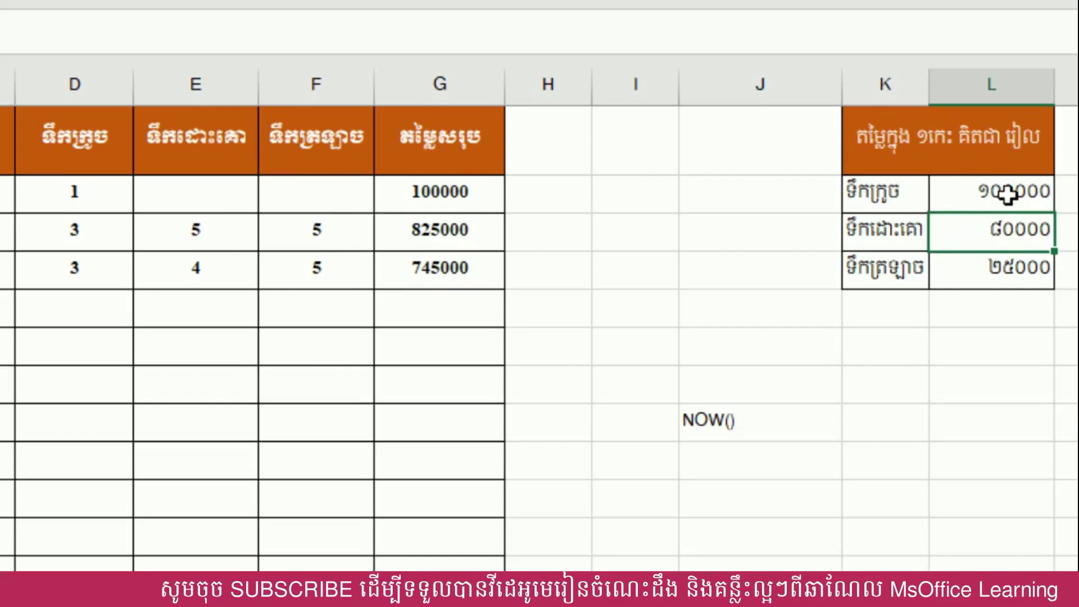
click(1008, 194)
text(30000)
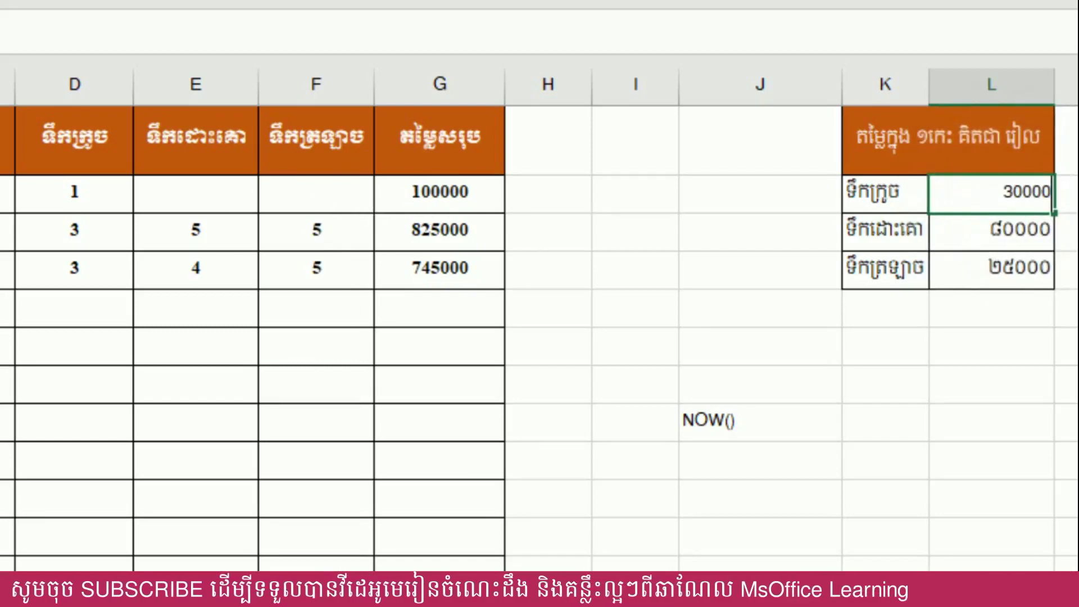
key(Return)
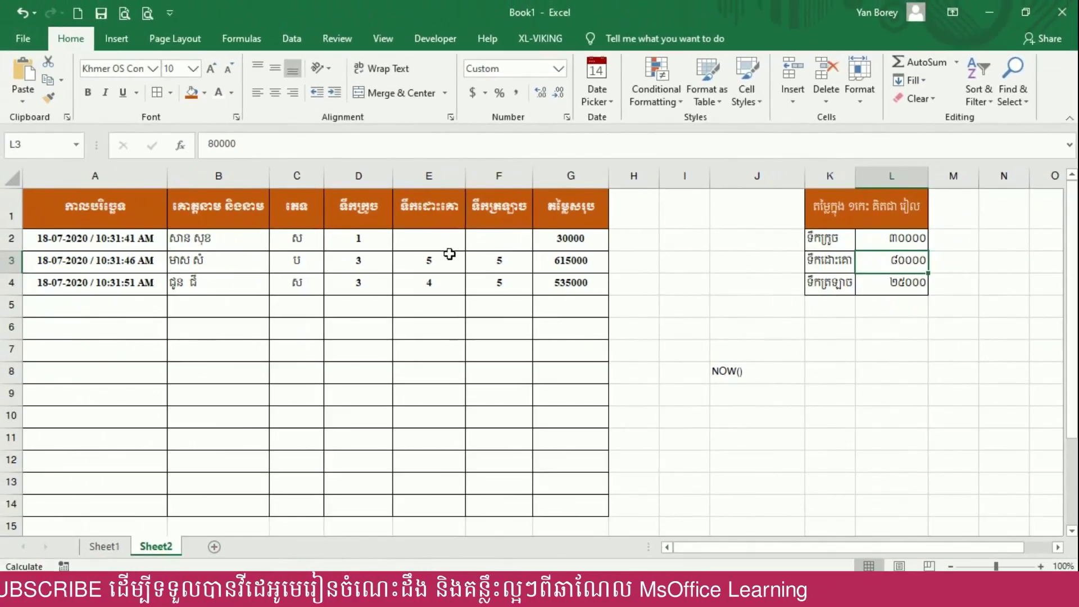
- Enter quantity 1 in E2 and F2 so the first order totals 135000
click(429, 239)
text(1)
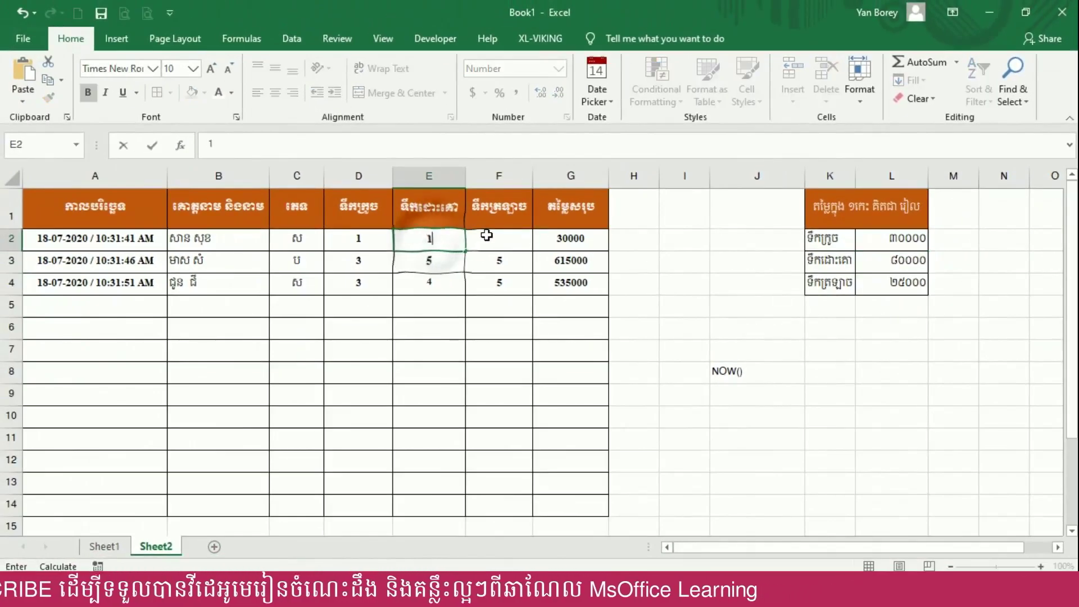
click(495, 238)
text(1)
click(481, 289)
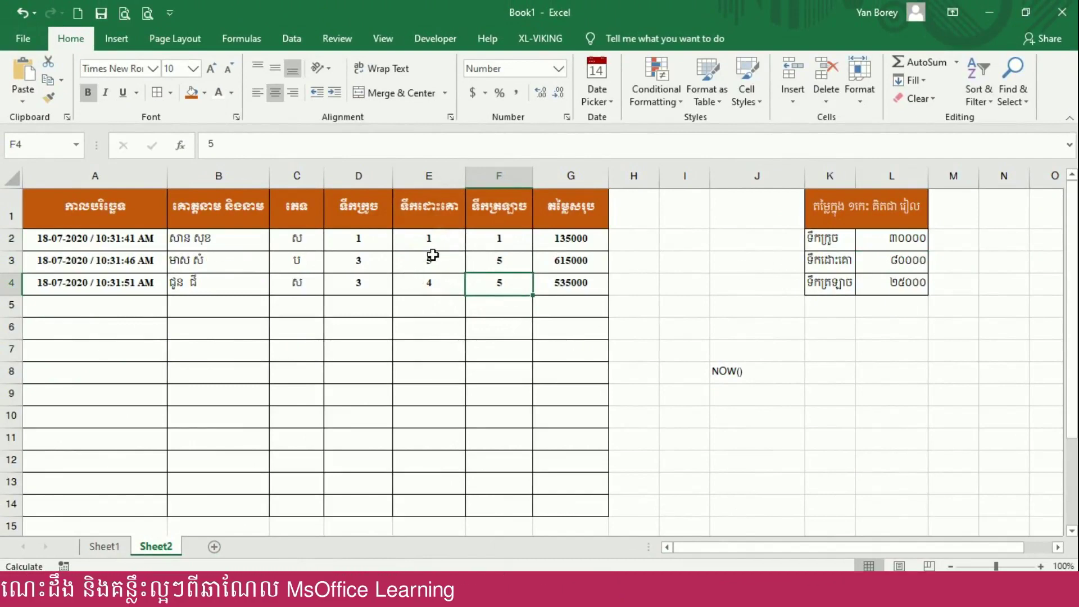
drag(100, 240, 99, 329)
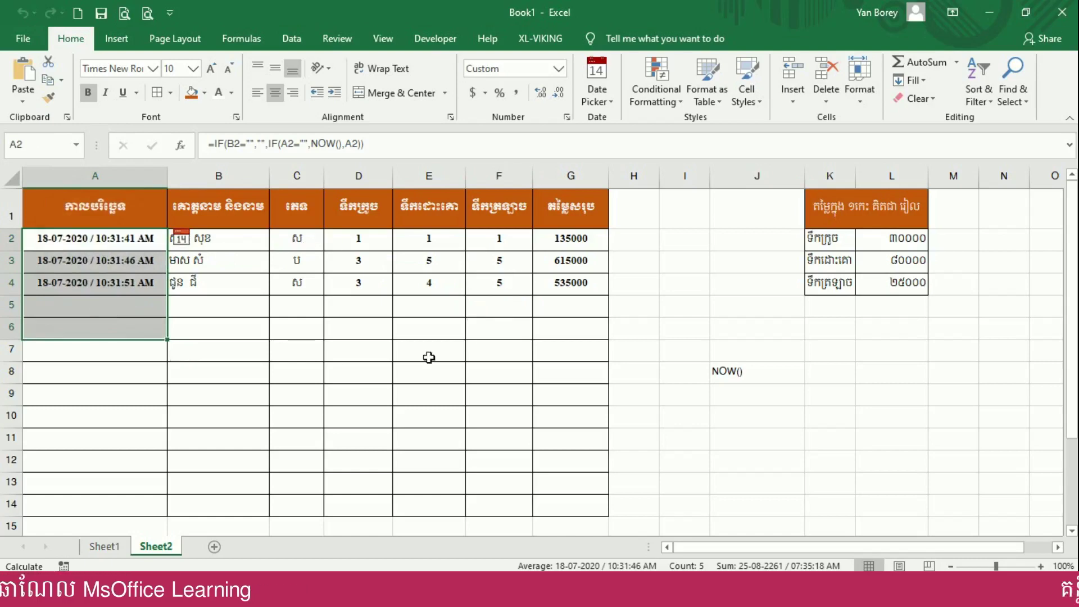
- Delete the NOW() note from J8 on Sheet2, then return to Sheet1
click(368, 355)
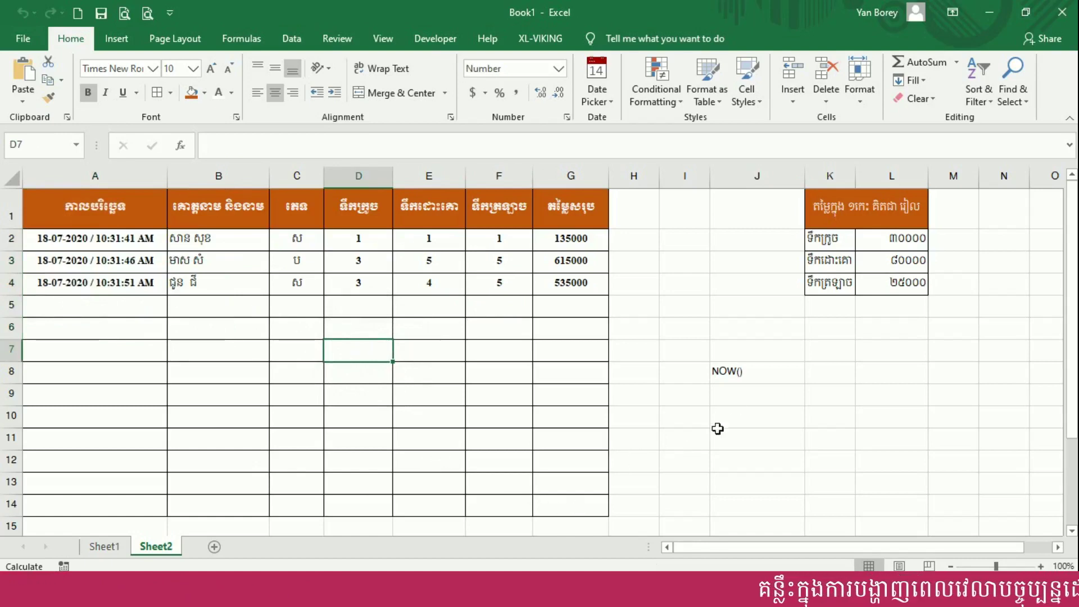
click(745, 379)
key(Delete)
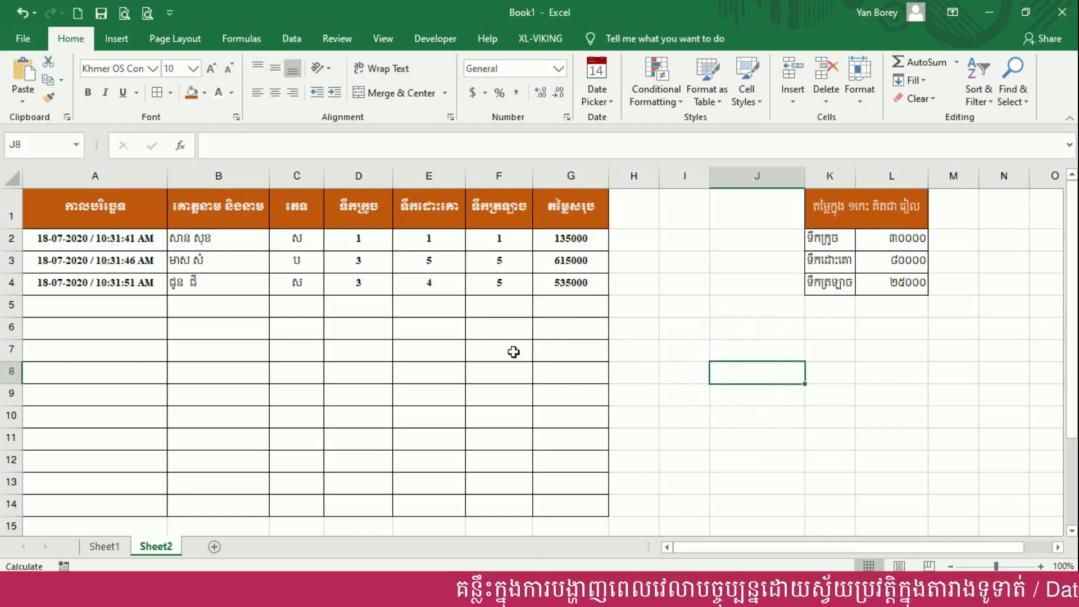
click(101, 546)
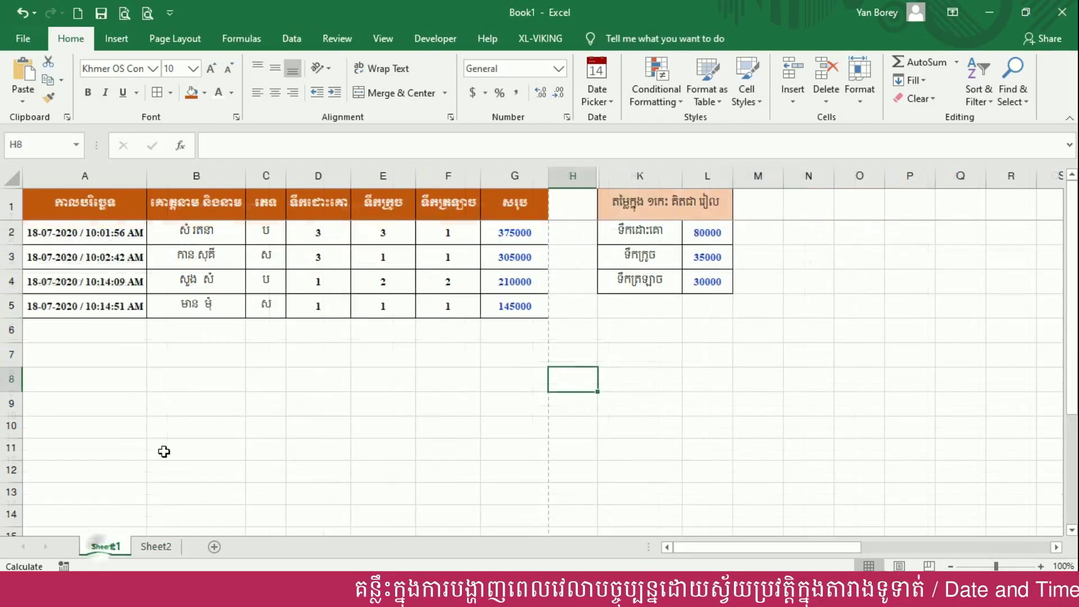
- Enter test value 'e' in B6 and B7, stamping 10:37:29 AM and 10:37:32 AM in column A
click(200, 333)
text(e)
click(265, 378)
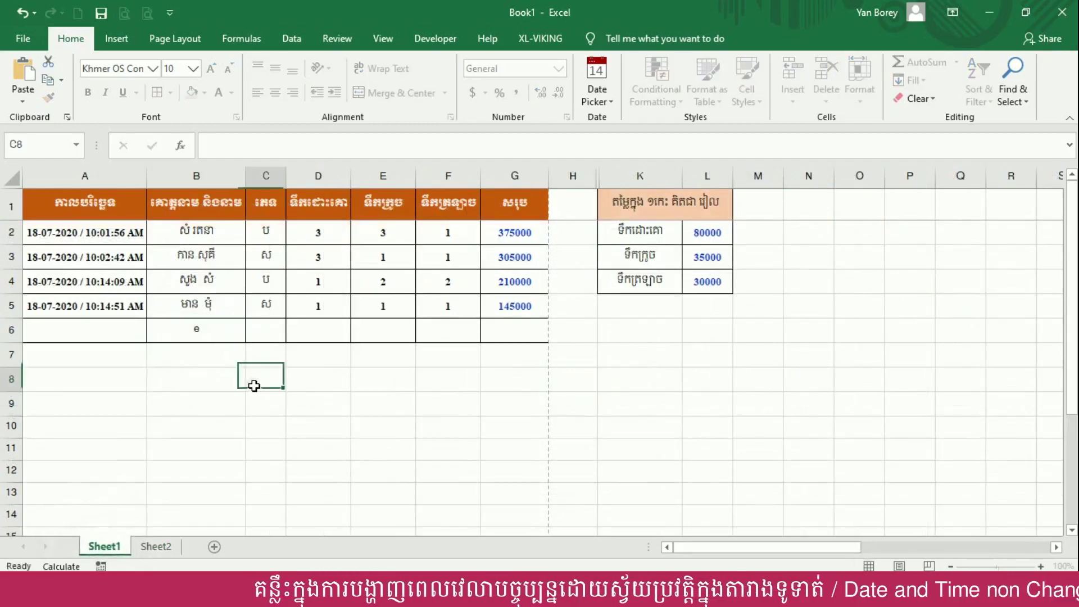
click(191, 353)
text(e)
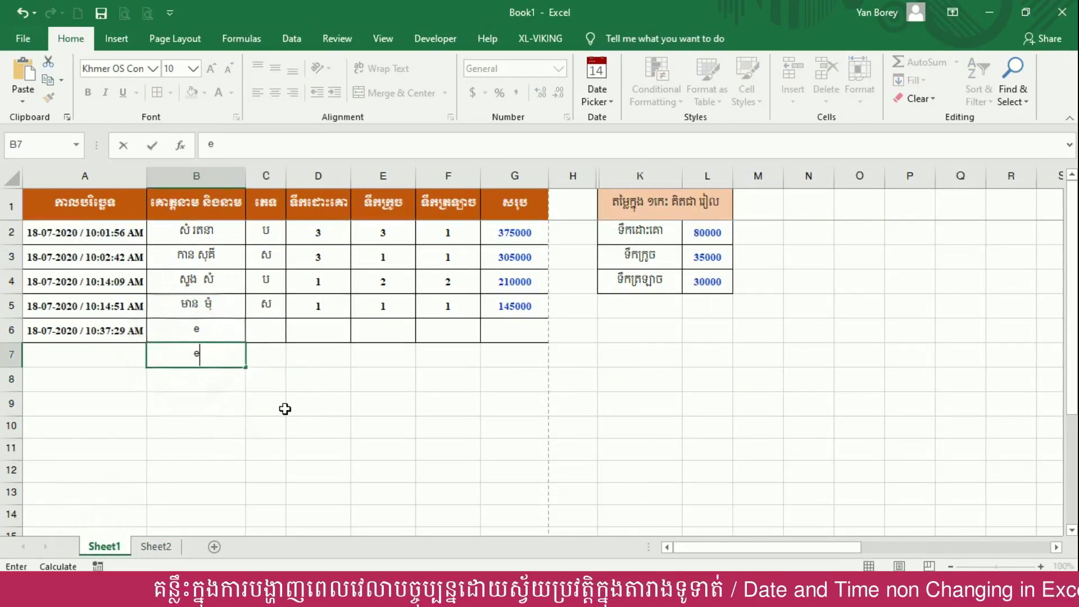
click(203, 403)
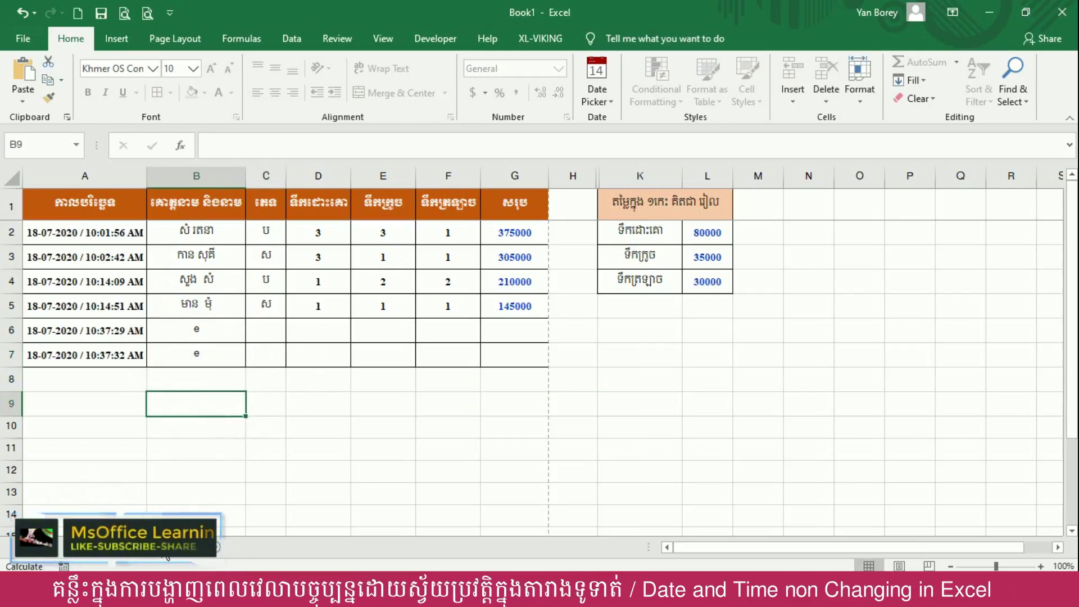
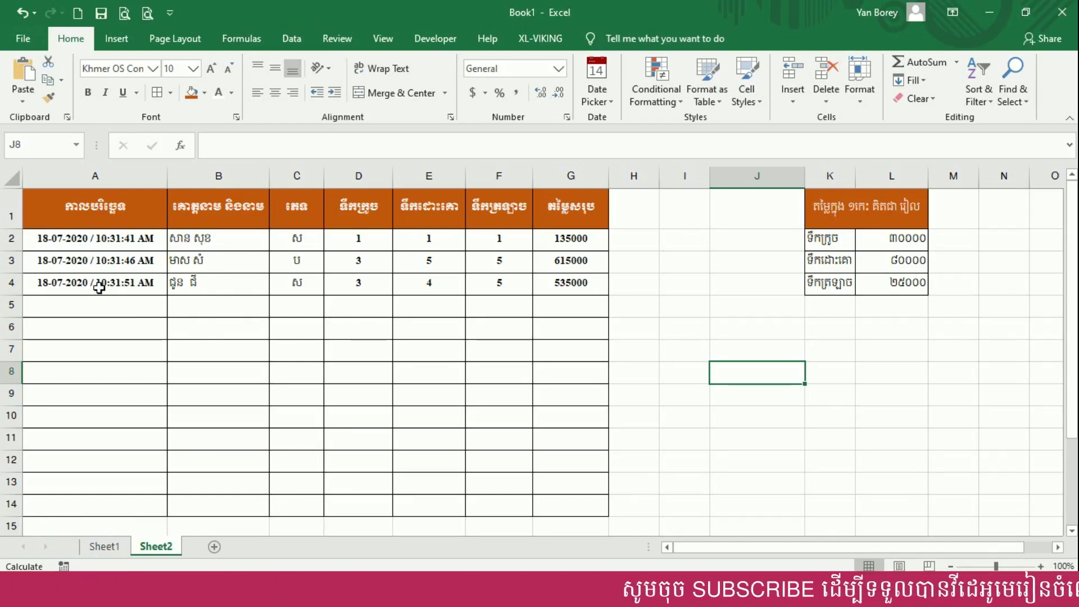
- Enter test text 'fsdf' in B9, confirm A9 gets a timestamp, then delete it
drag(180, 328, 191, 417)
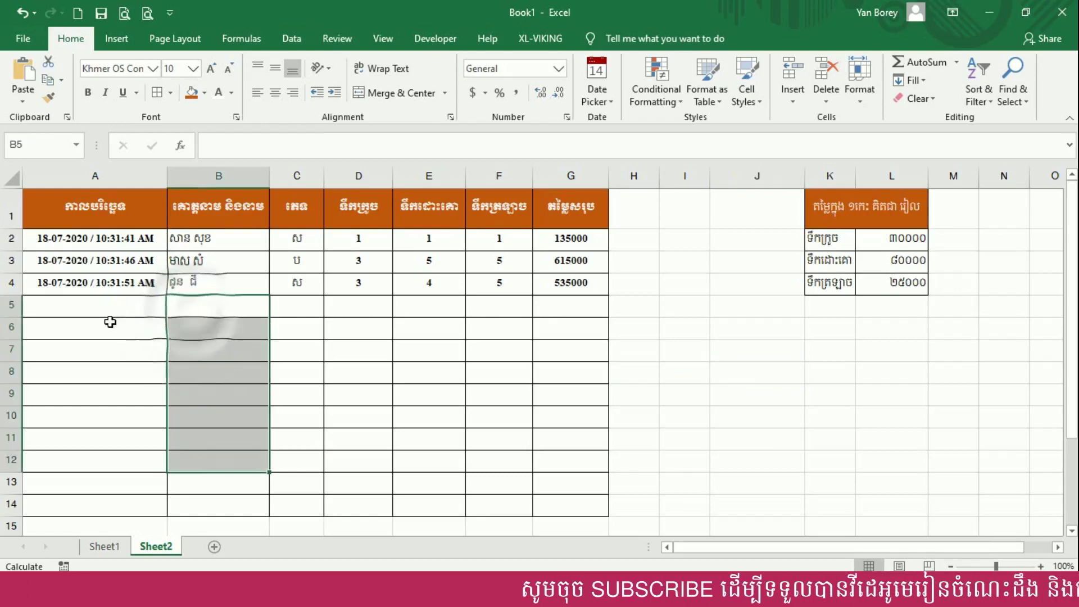
drag(107, 328, 108, 417)
click(217, 394)
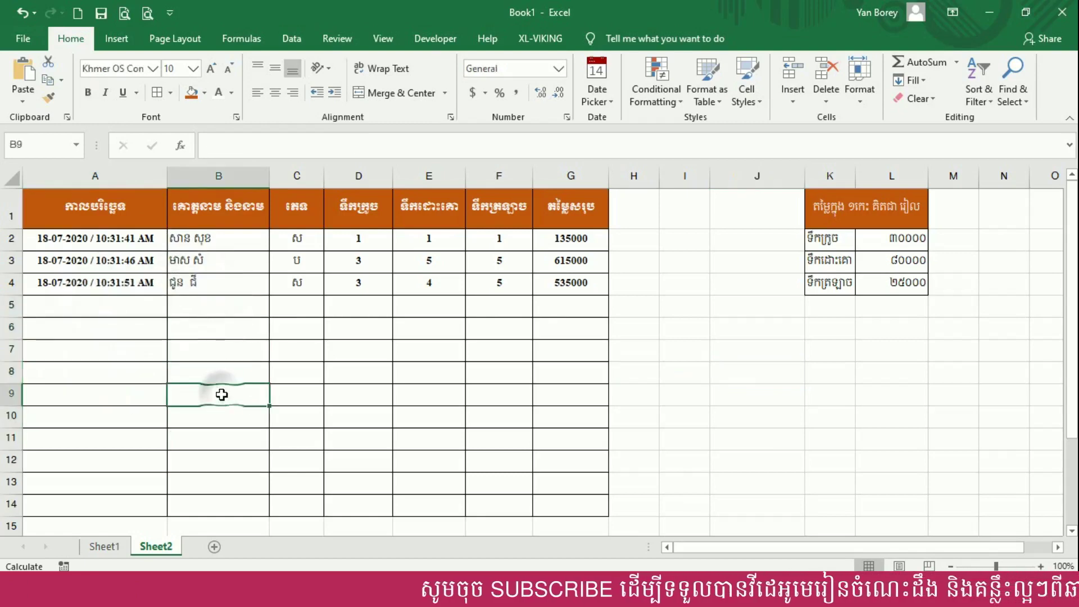
text(fsdf)
click(121, 396)
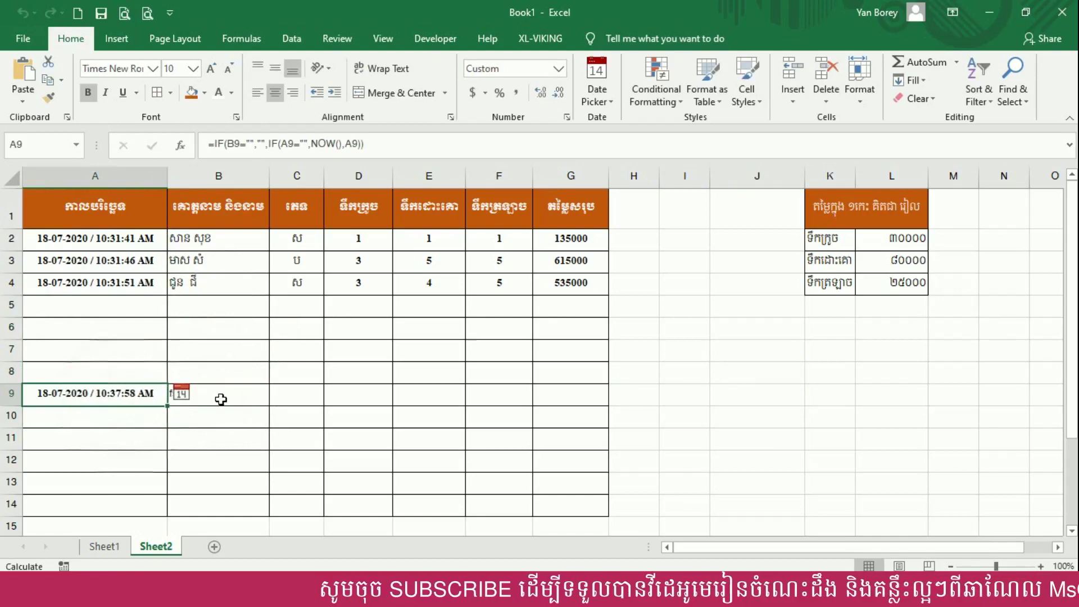
click(223, 396)
key(Delete)
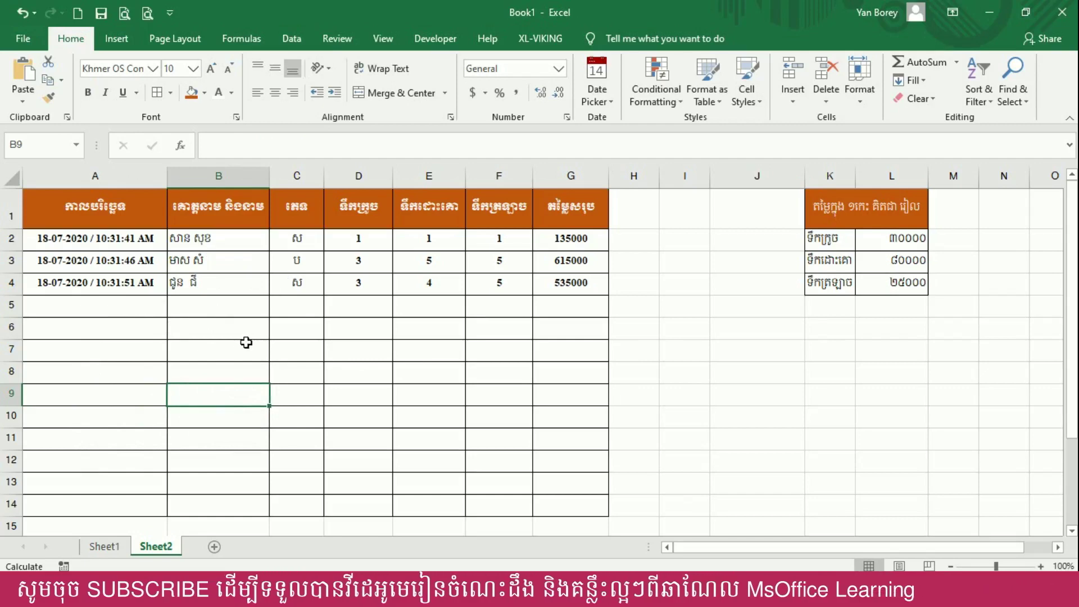
- Select the table range A2:G14 and bring up Conditional Formatting
mouse_move(101, 238)
mouse_down()
mouse_move(470, 291)
mouse_move(547, 326)
mouse_up()
click(129, 203)
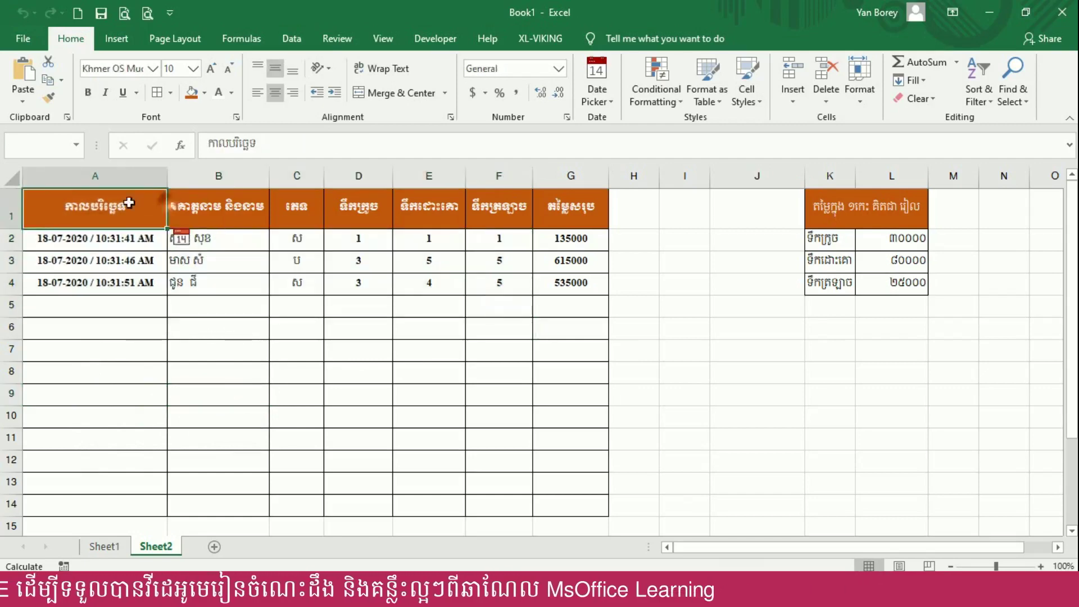
drag(113, 238, 403, 264)
click(297, 306)
mouse_move(78, 240)
mouse_down()
mouse_move(229, 260)
mouse_move(525, 345)
mouse_move(564, 420)
mouse_move(568, 508)
mouse_up()
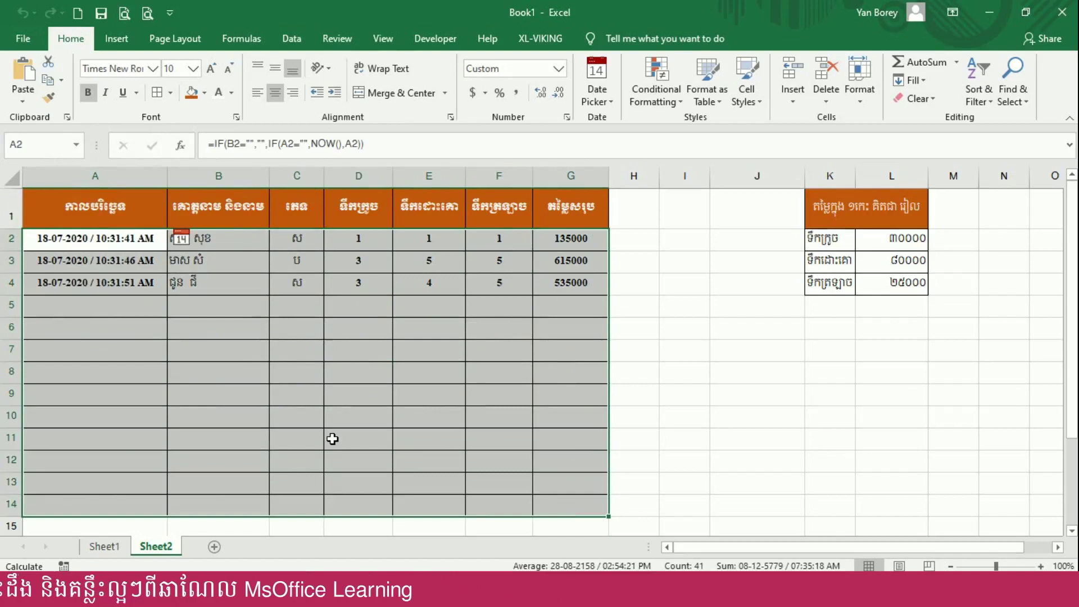
scroll(248, 402, down, 2)
scroll(243, 400, up, 2)
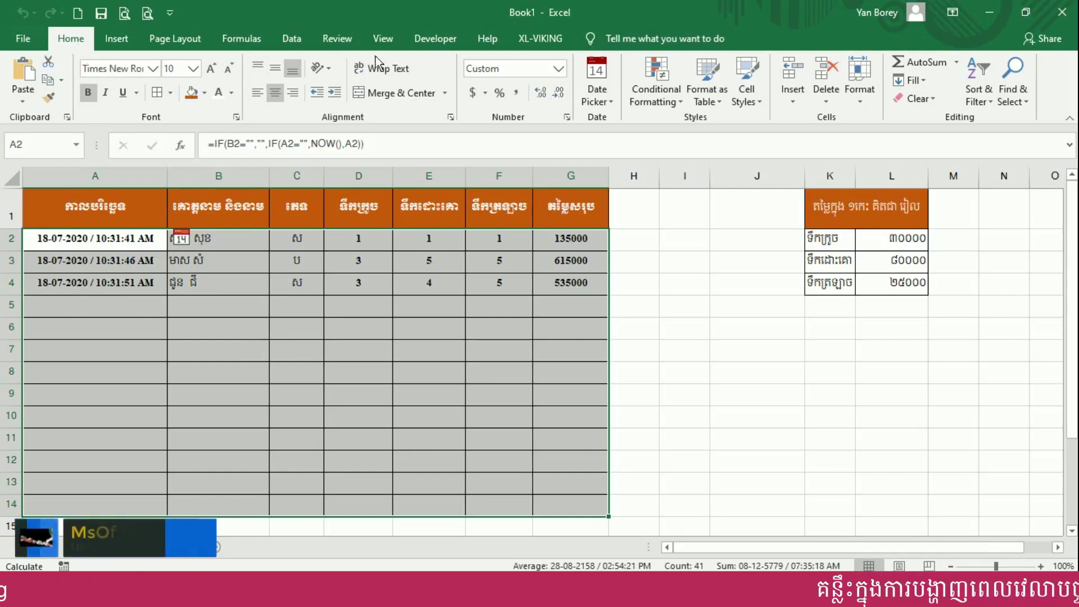
click(658, 100)
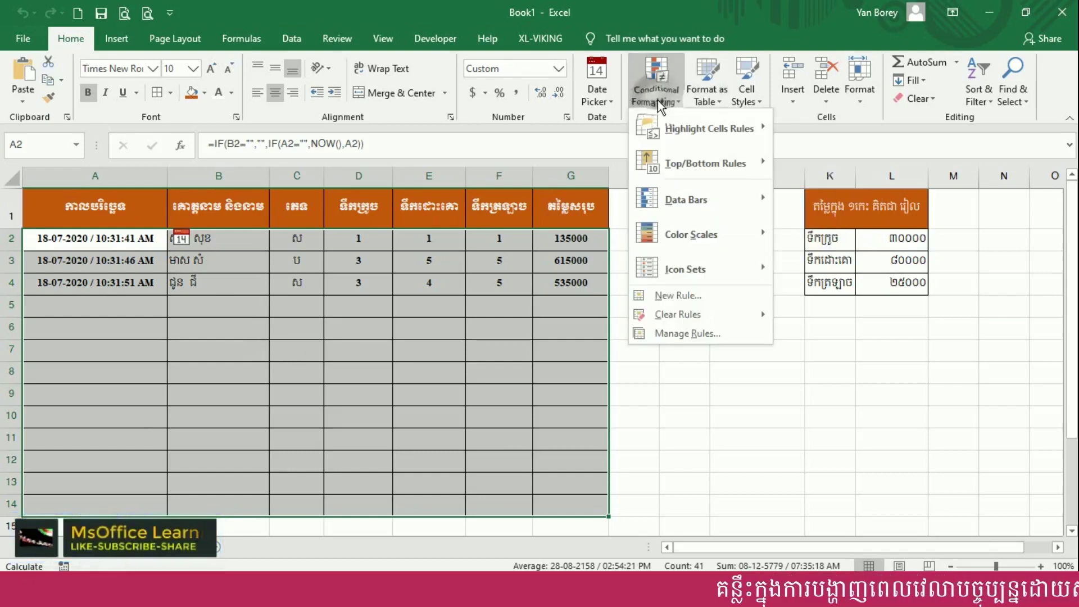
- Create a new formula-based rule using =$B2=""
click(687, 299)
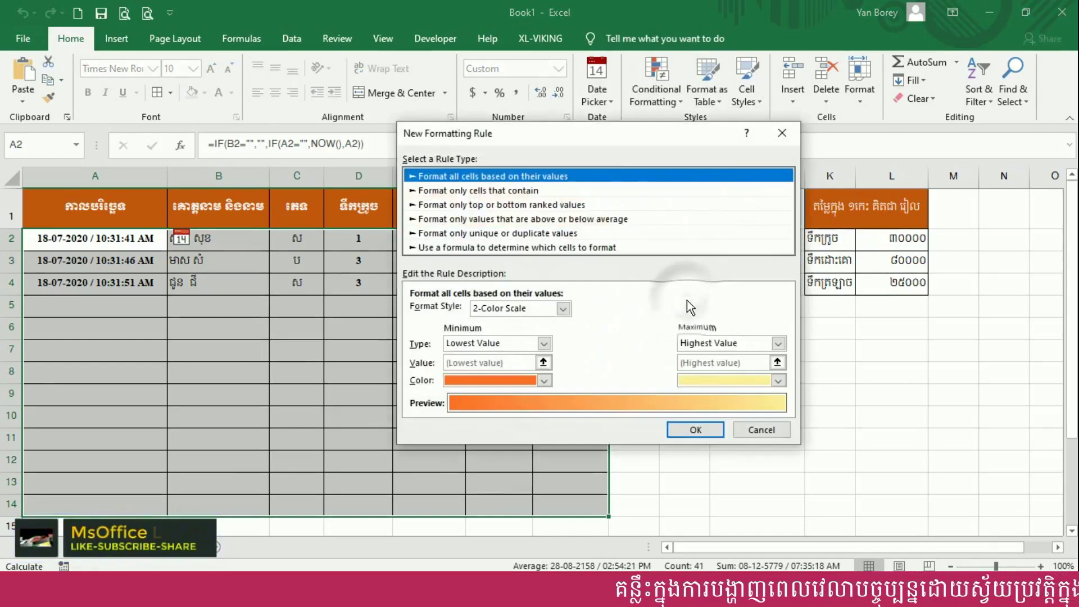
drag(517, 130, 655, 107)
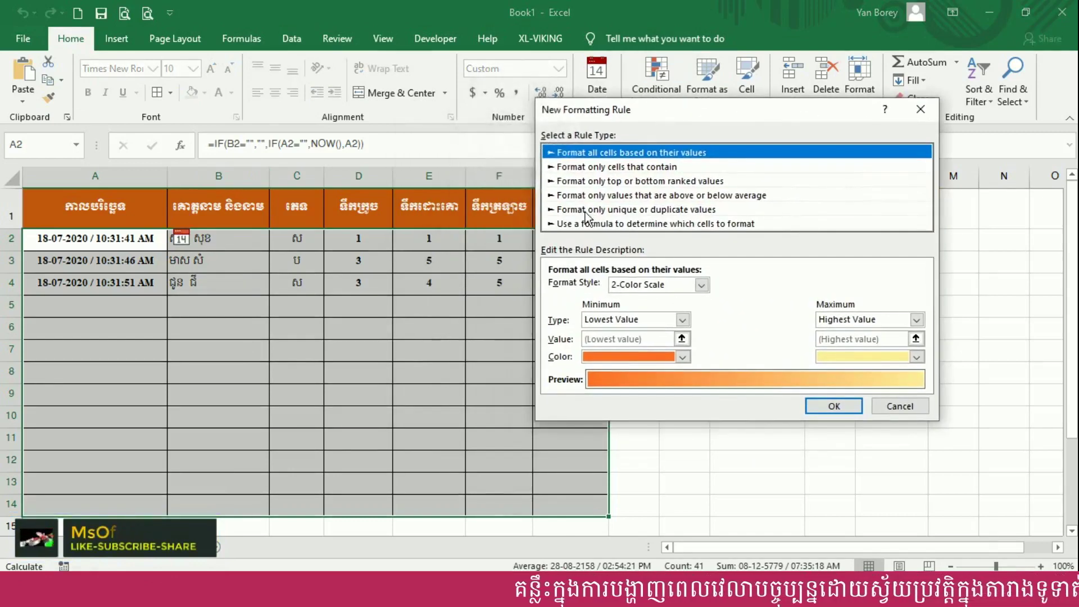
click(603, 224)
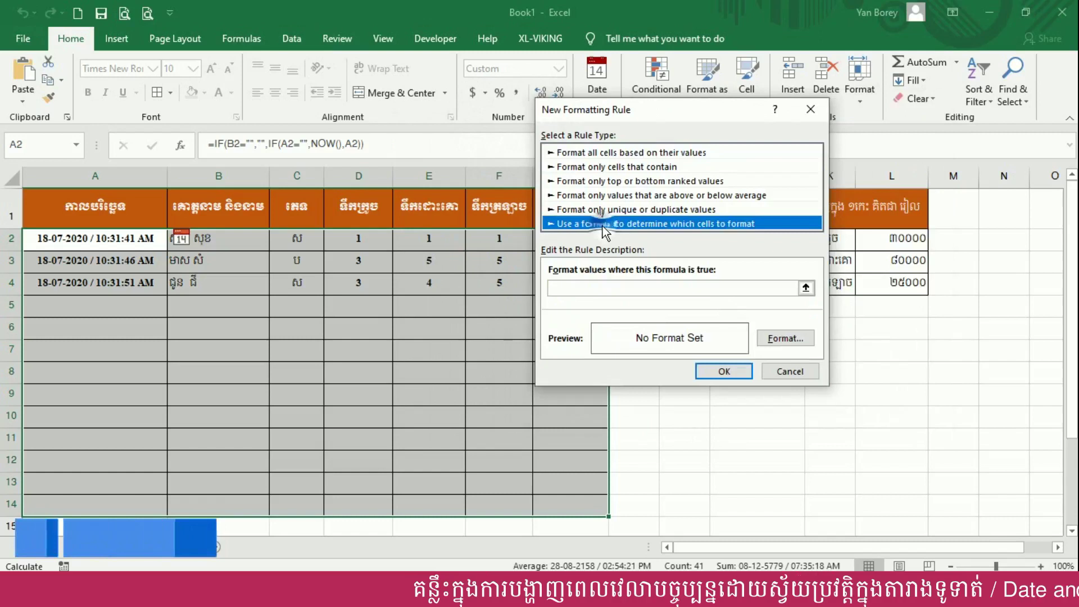
click(556, 288)
text(=)
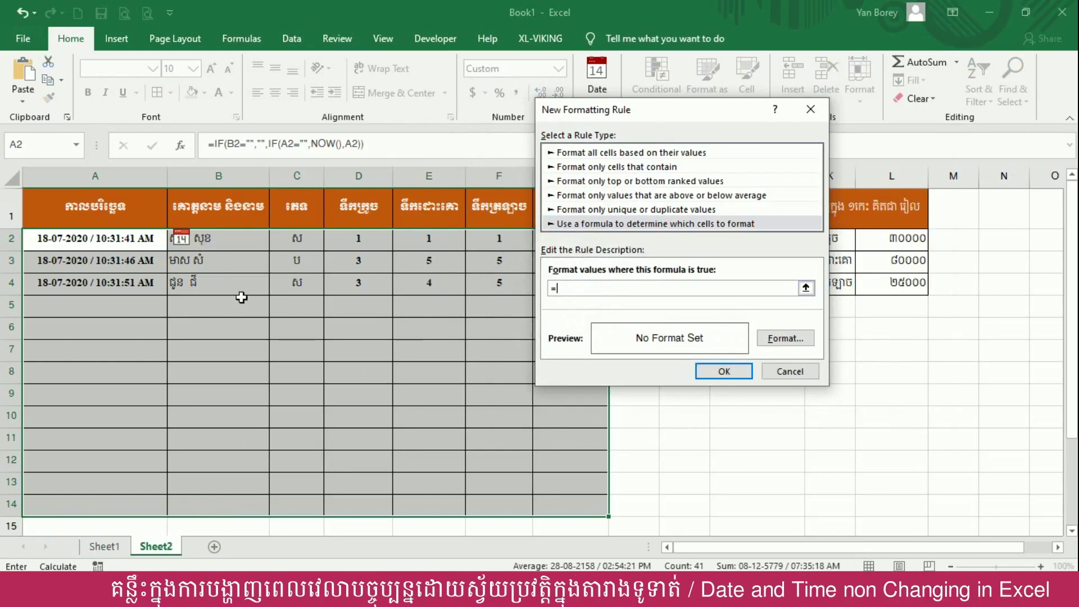
click(216, 240)
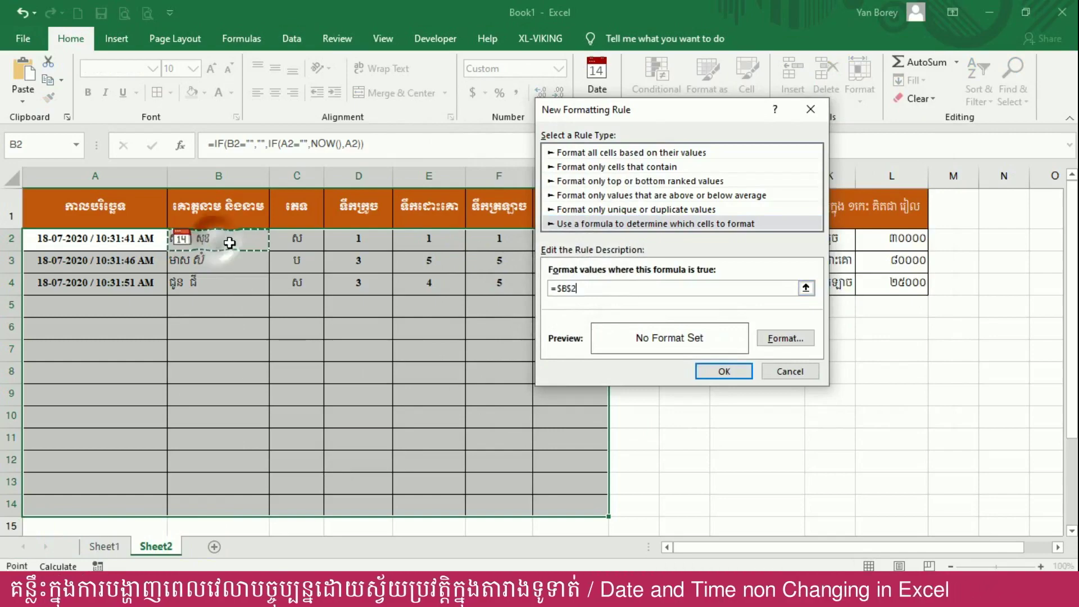
click(568, 290)
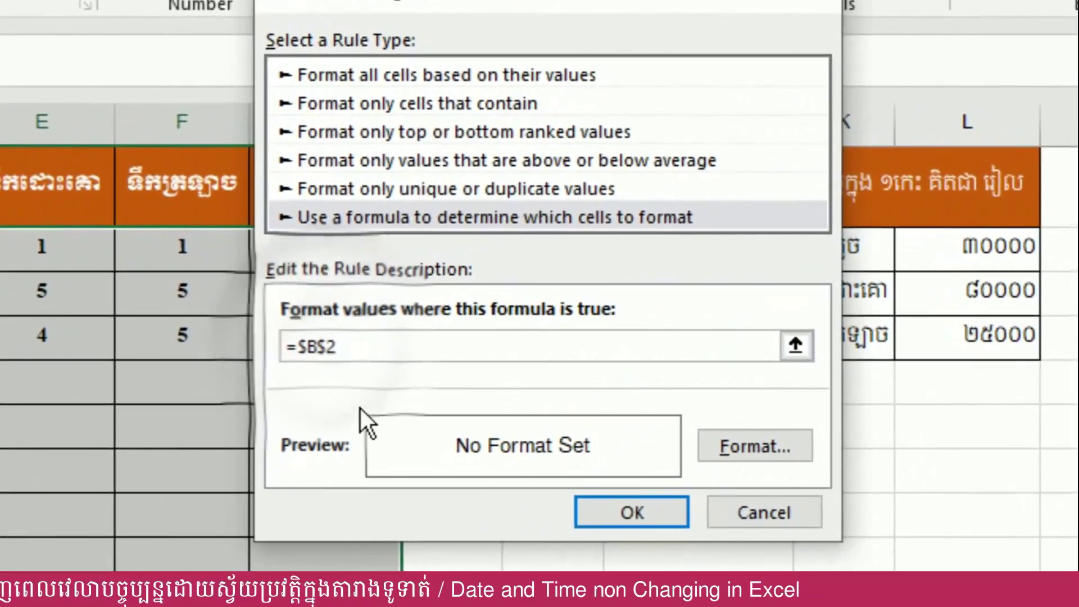
key(BackSpace)
click(343, 341)
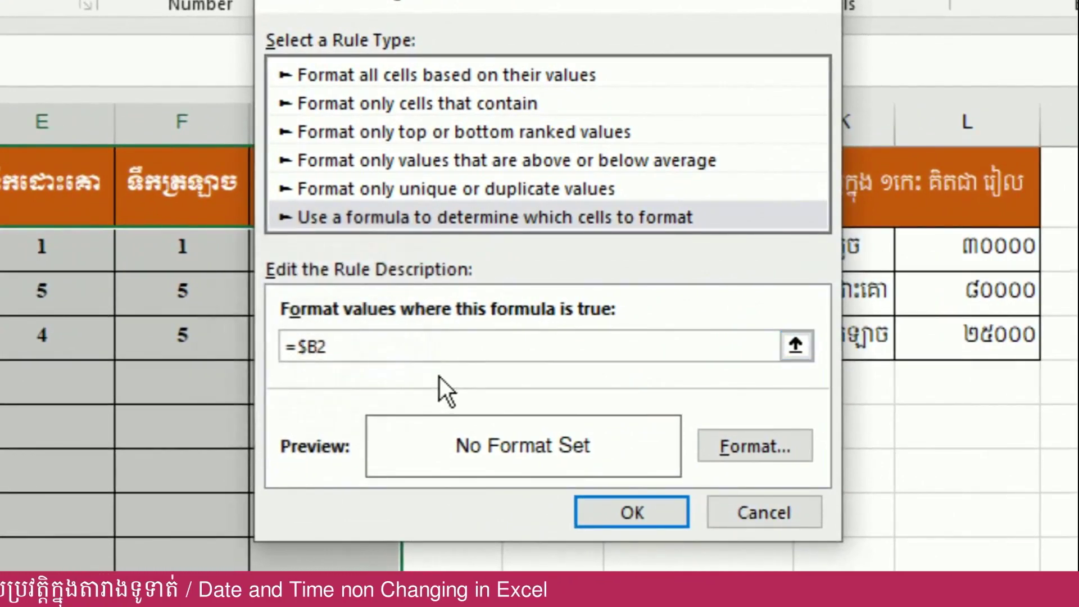
text(=)
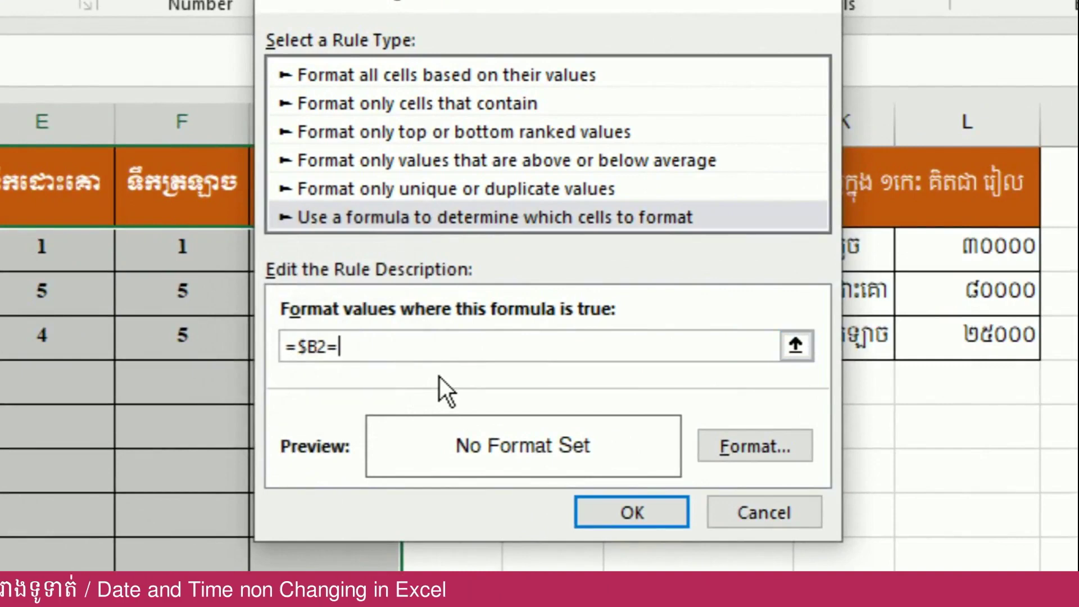
text("")
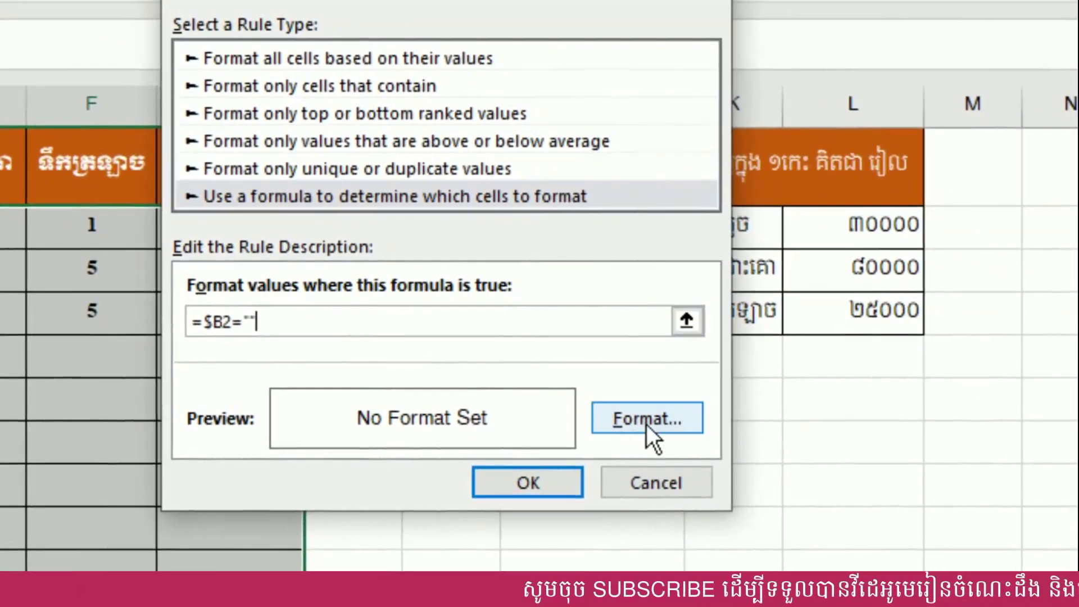
- Set the rule's format to no borders and apply it to the table
click(641, 419)
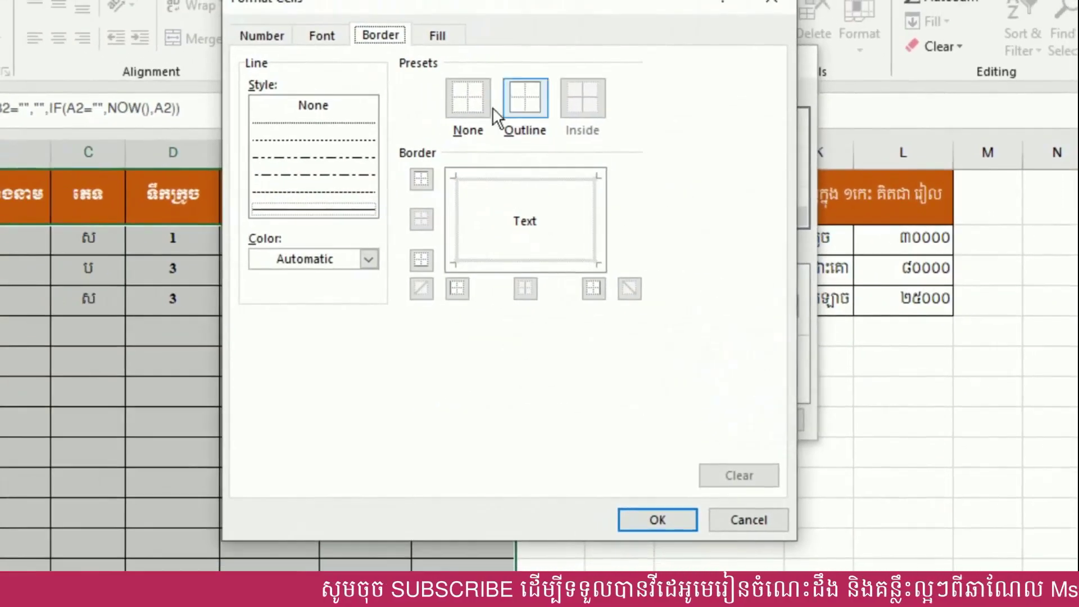
click(458, 101)
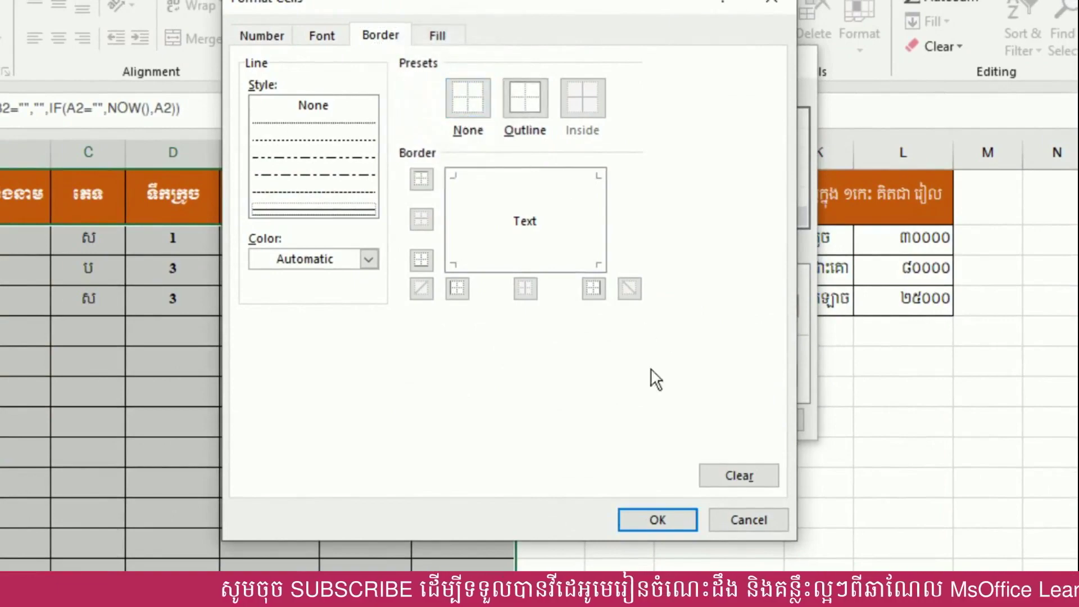
click(659, 520)
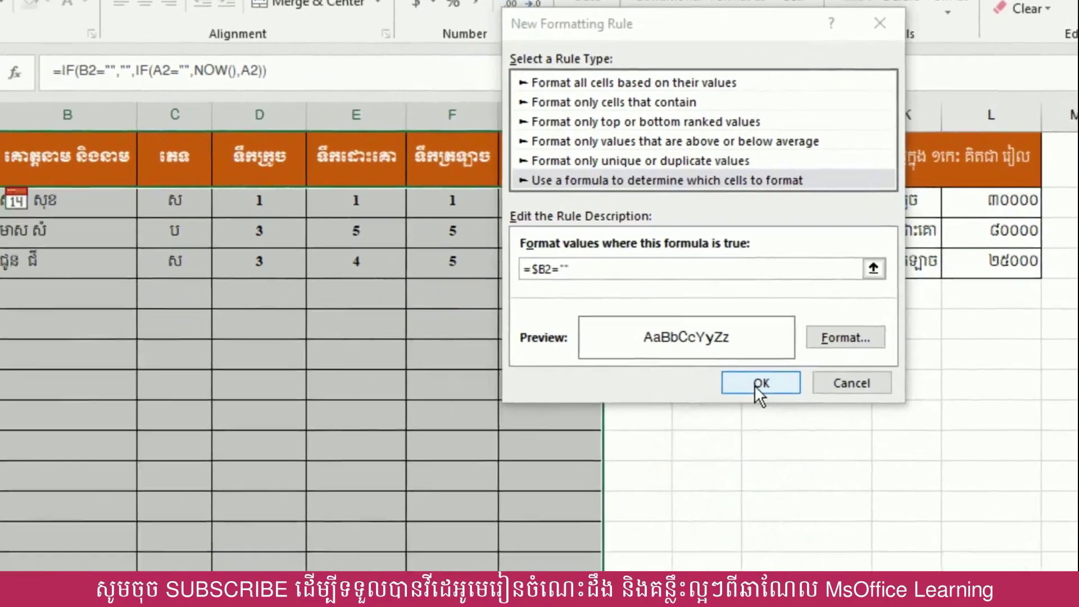
click(755, 385)
click(419, 283)
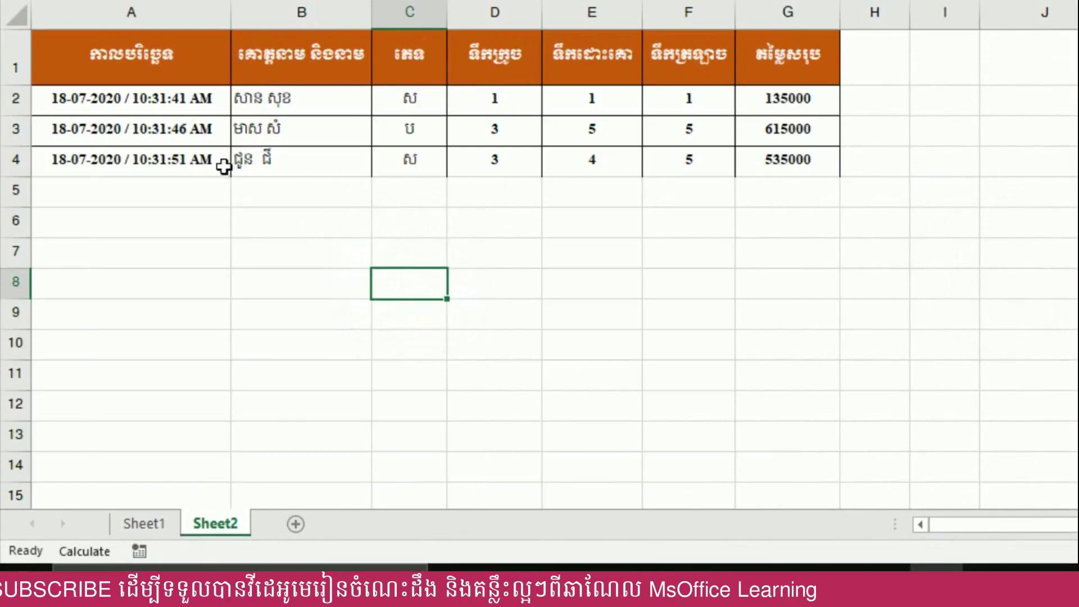
click(262, 161)
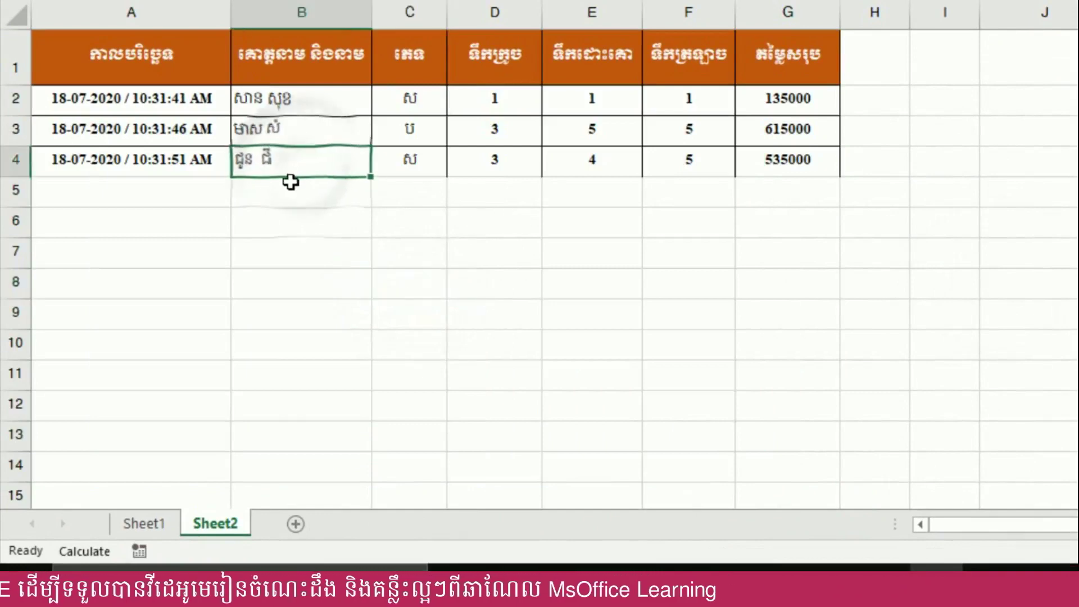
drag(172, 170, 781, 168)
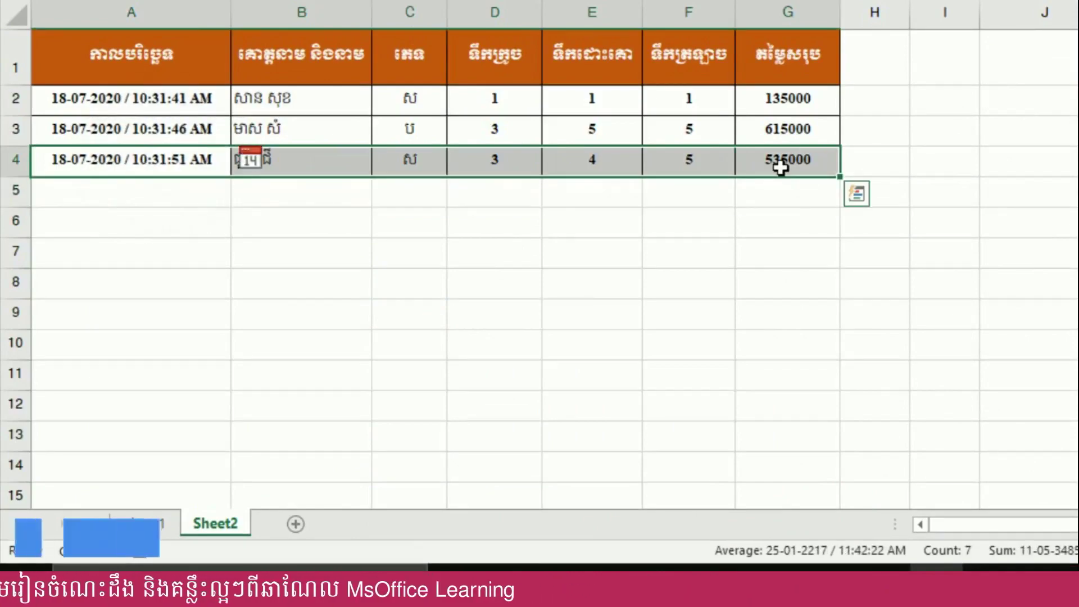
click(497, 265)
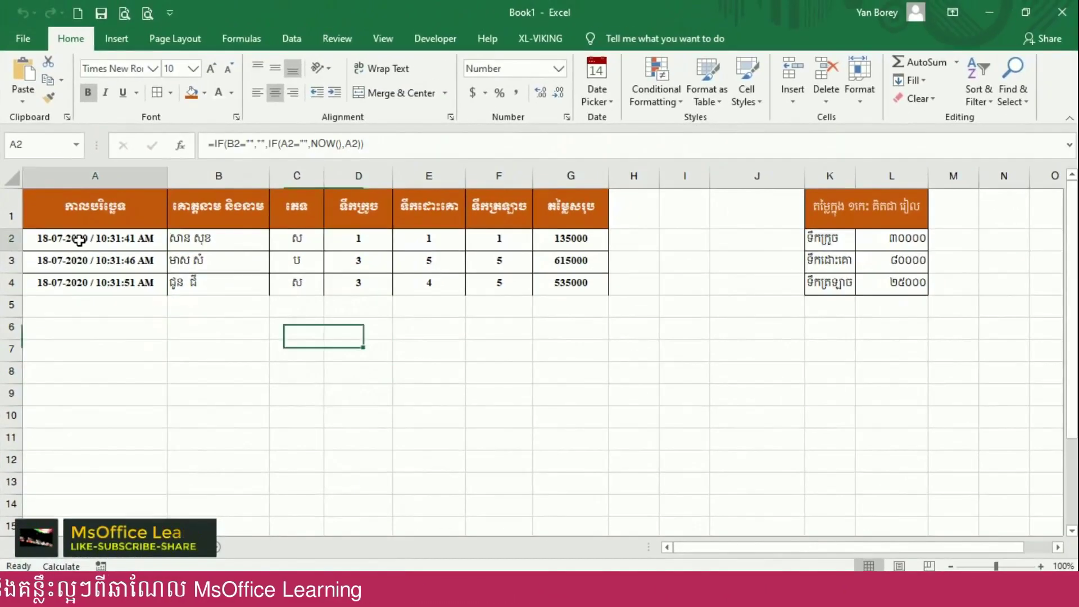
mouse_move(80, 239)
mouse_down()
mouse_move(460, 310)
mouse_move(572, 516)
mouse_up()
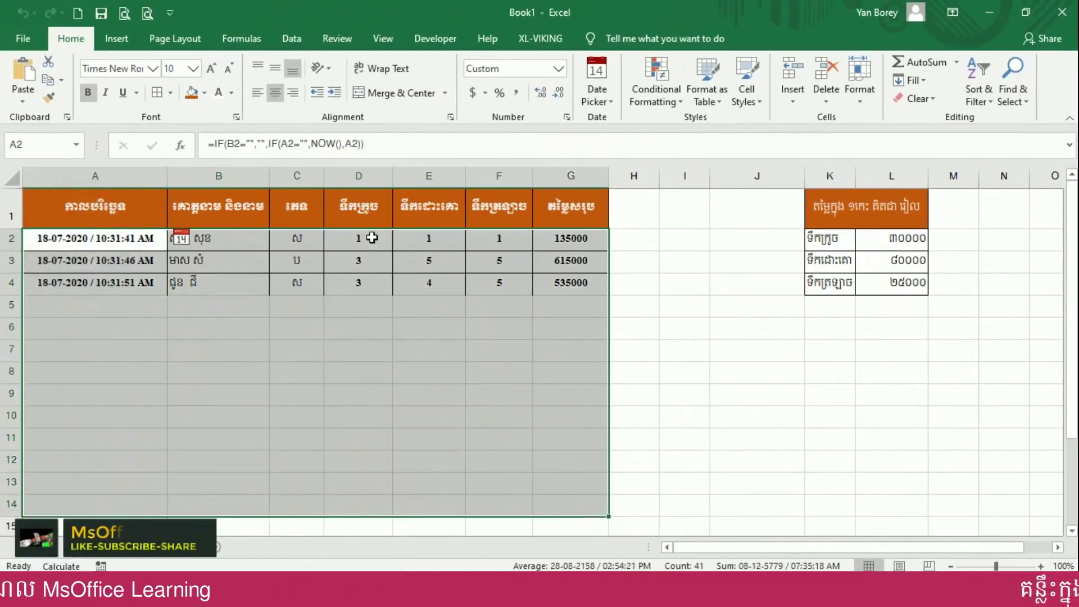
- Create another formula-based conditional formatting rule using =$B2<>""
click(641, 105)
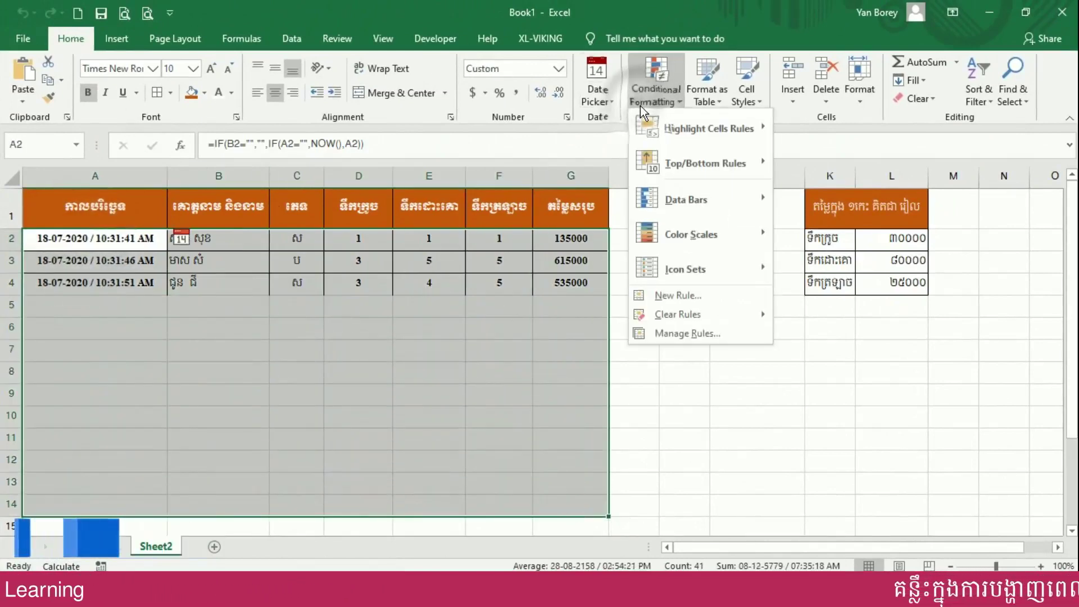
click(669, 296)
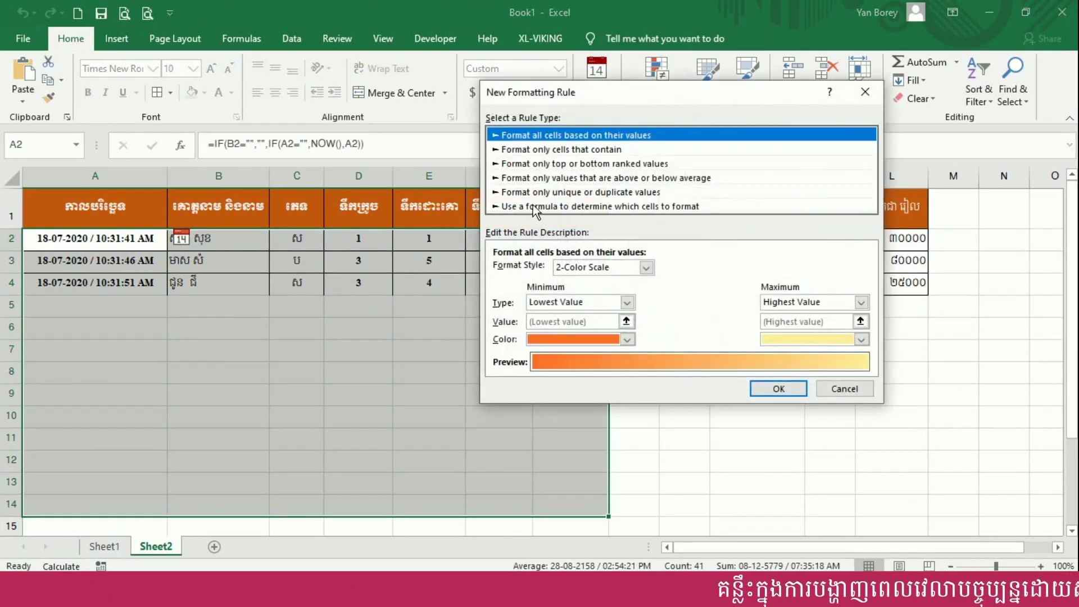
click(525, 207)
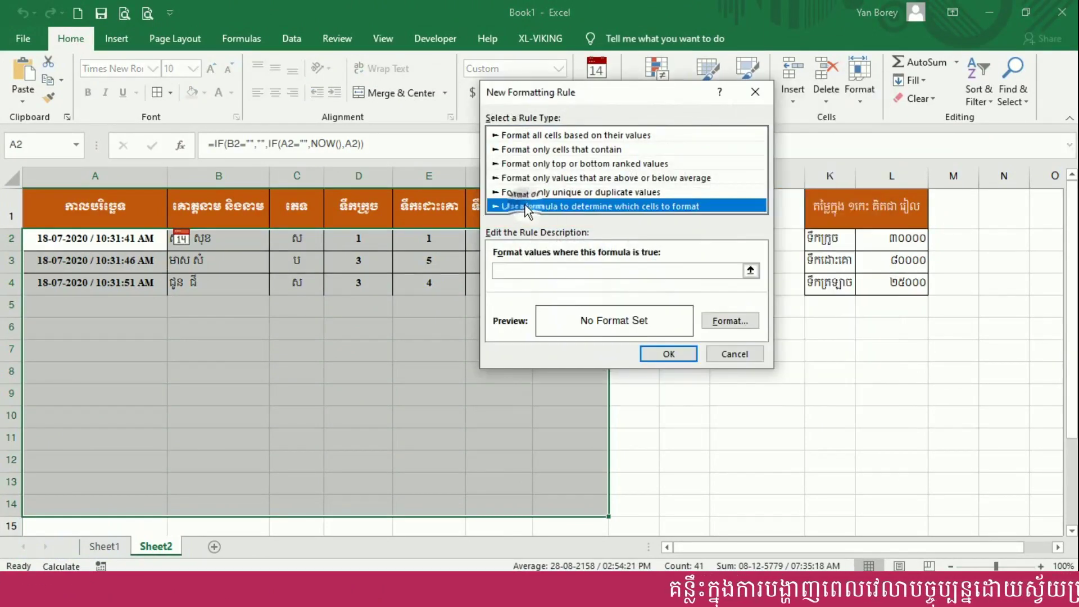
click(506, 271)
text(=)
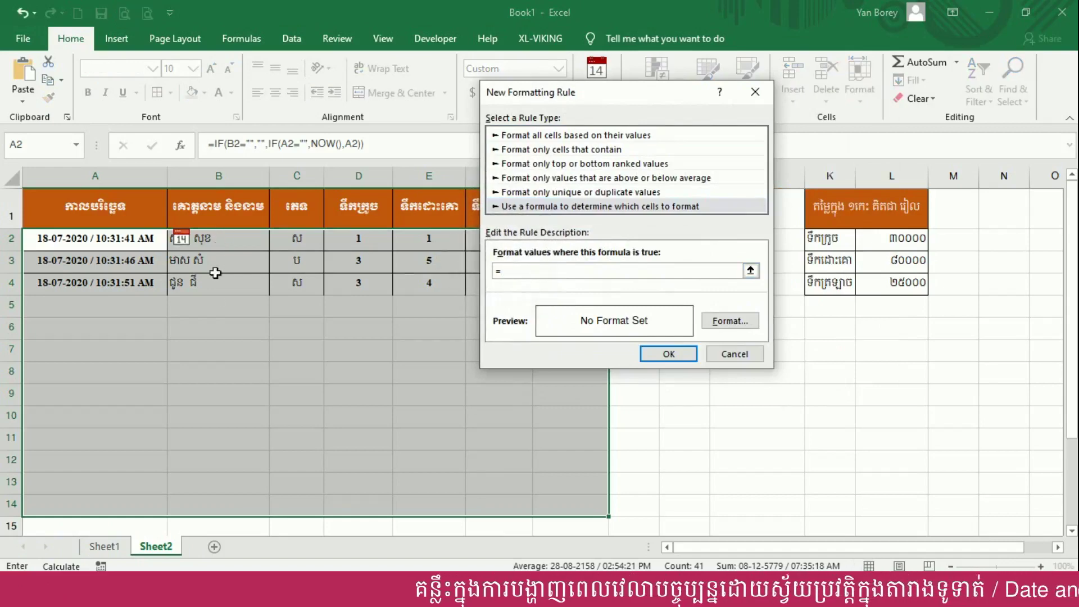
click(218, 243)
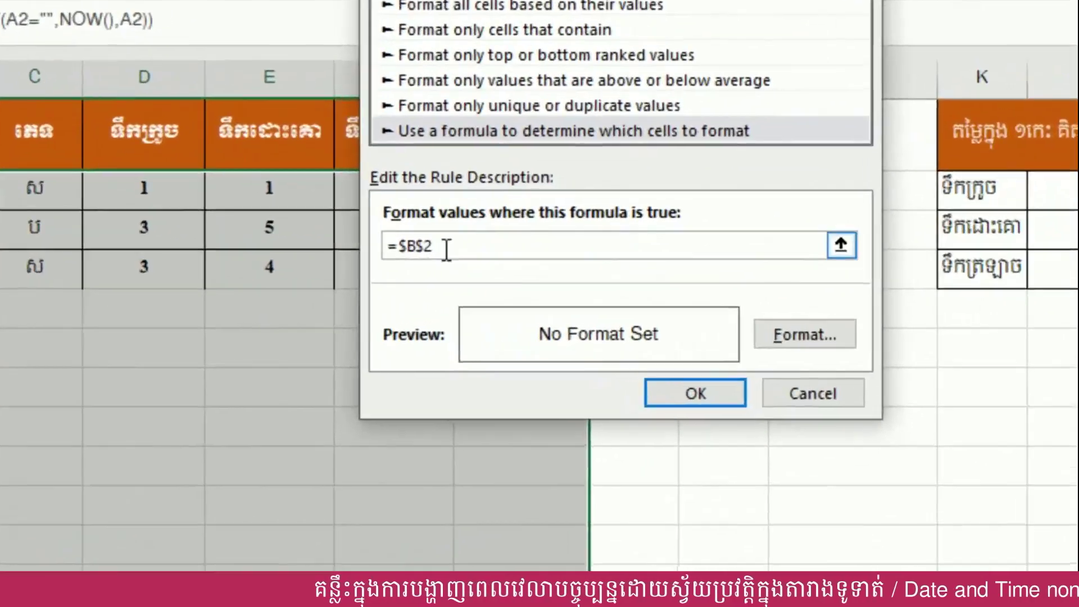
key(Left)
key(BackSpace)
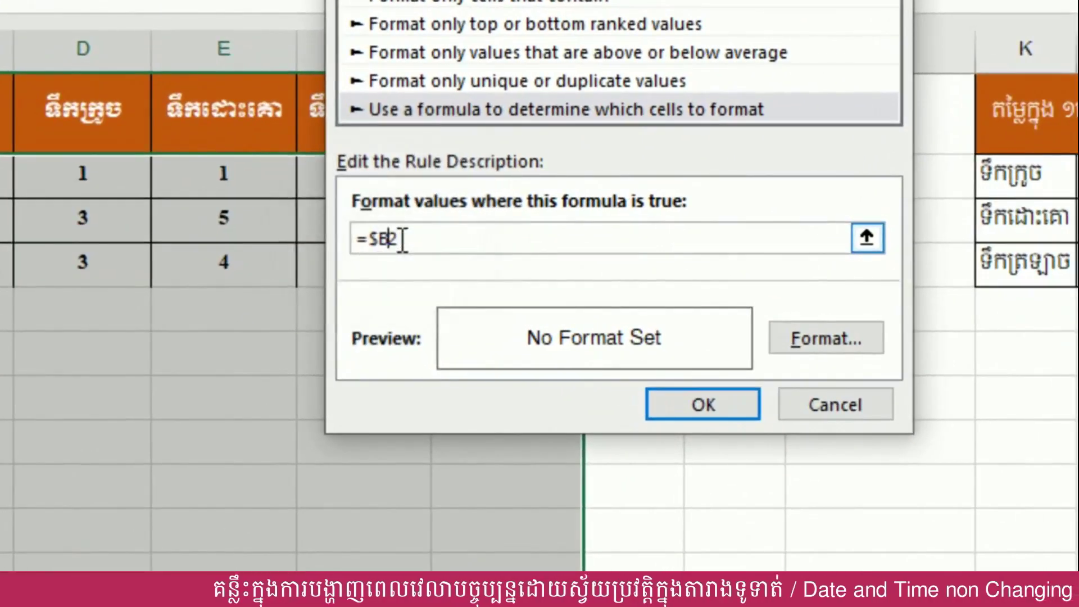
key(Right)
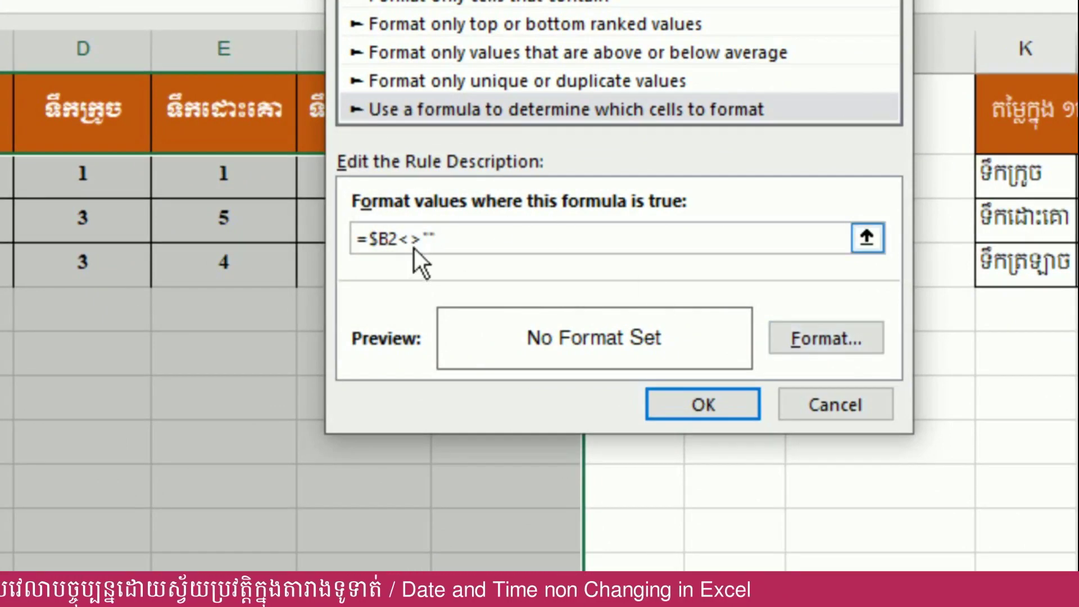
drag(422, 241, 397, 240)
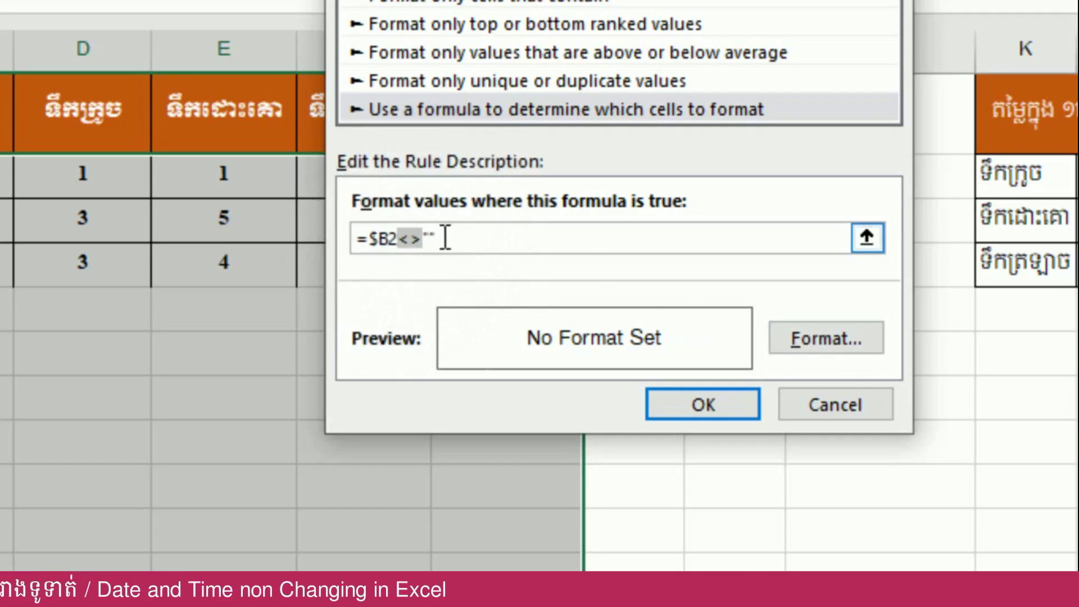
drag(423, 239, 442, 240)
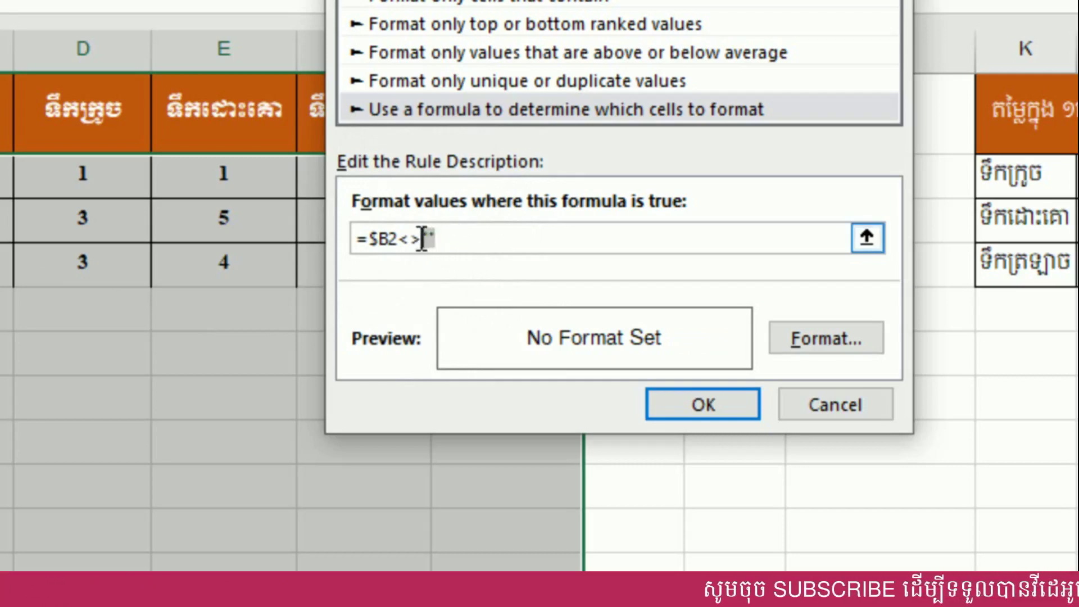
double_click(411, 240)
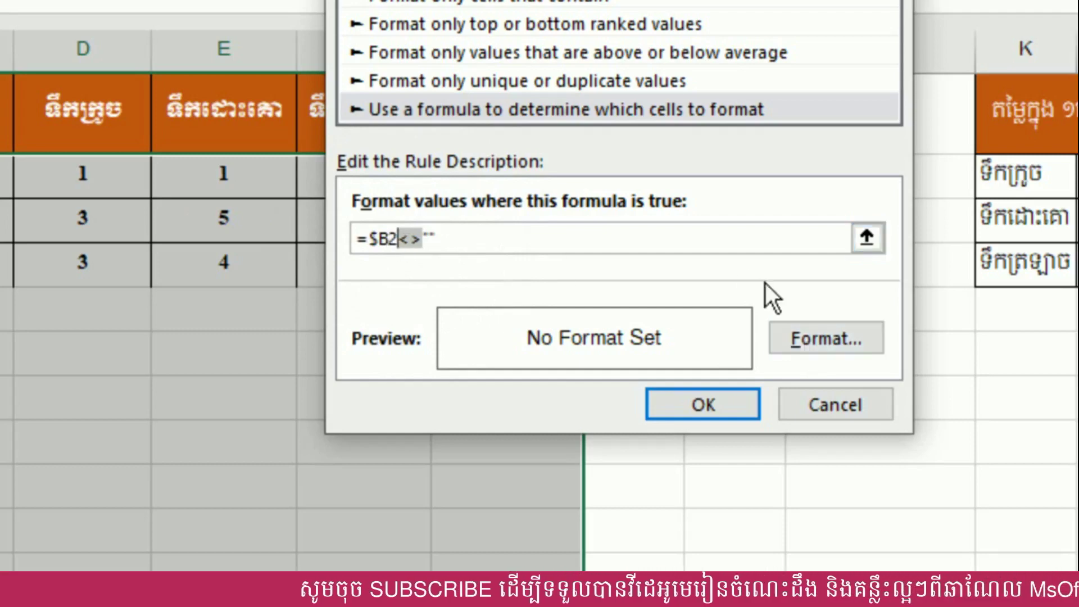
- Give matching cells an Outline border and apply the rule
click(689, 241)
click(794, 336)
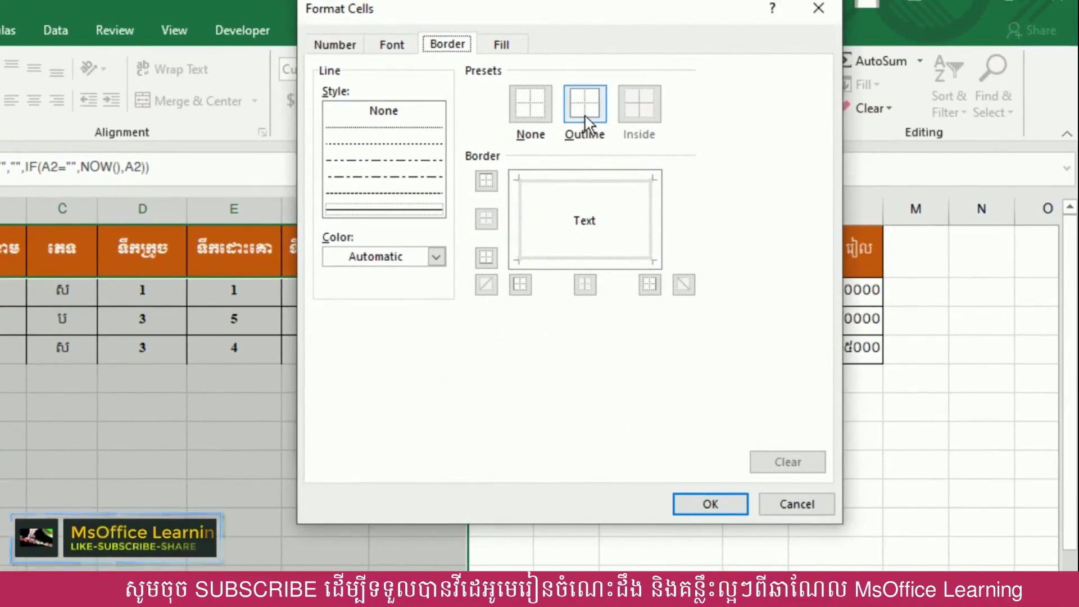
click(584, 110)
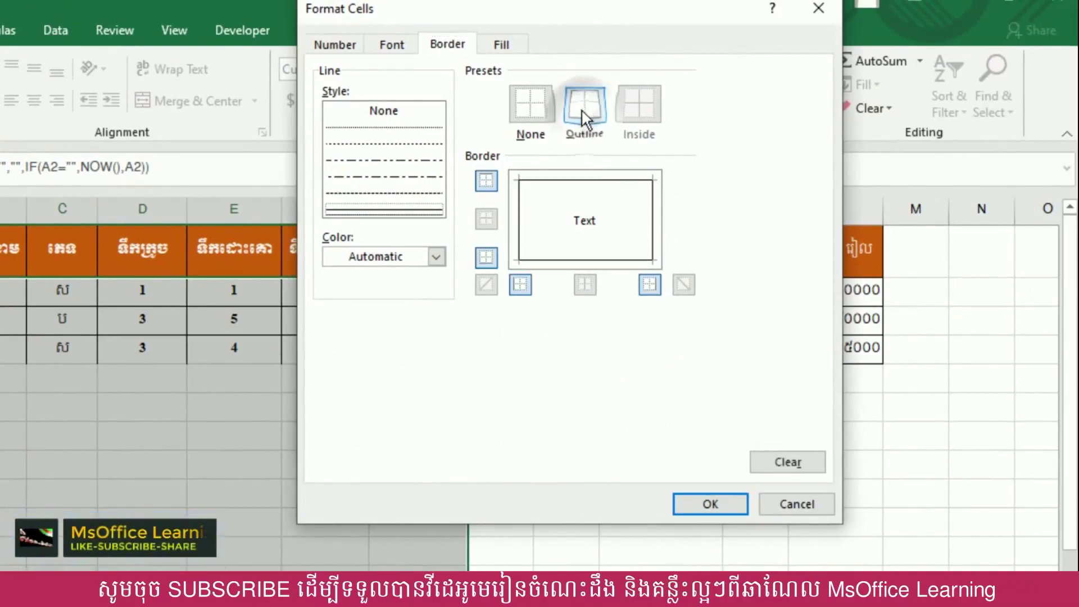
click(710, 504)
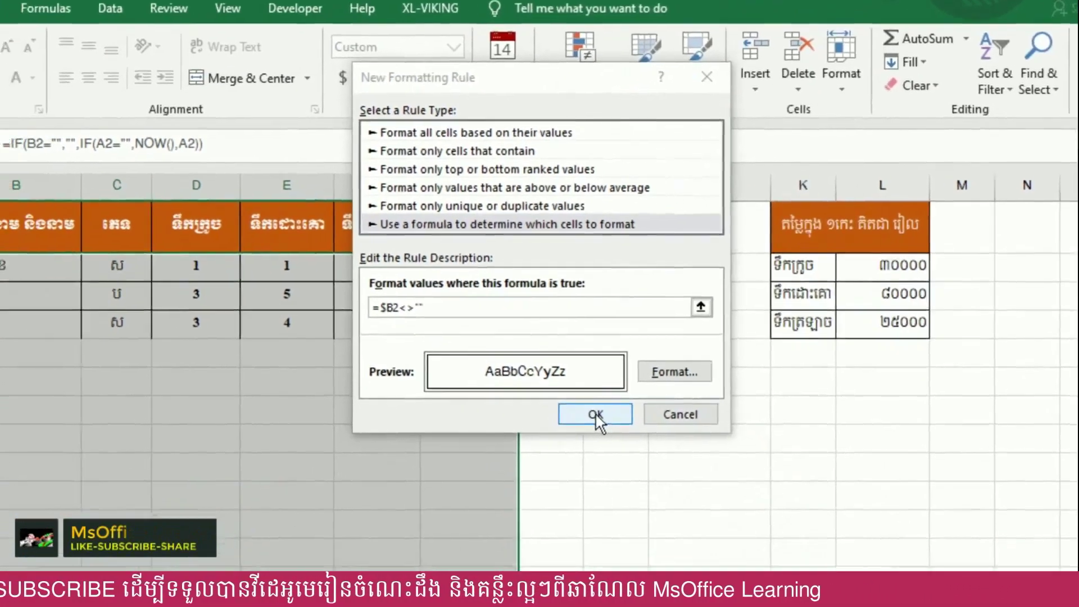
click(597, 416)
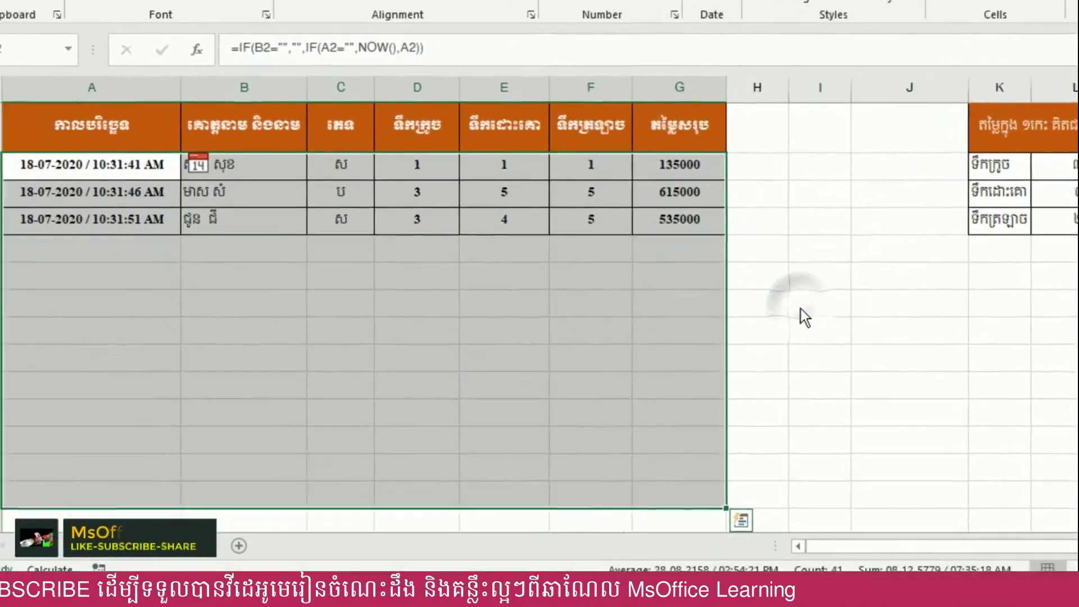
click(450, 315)
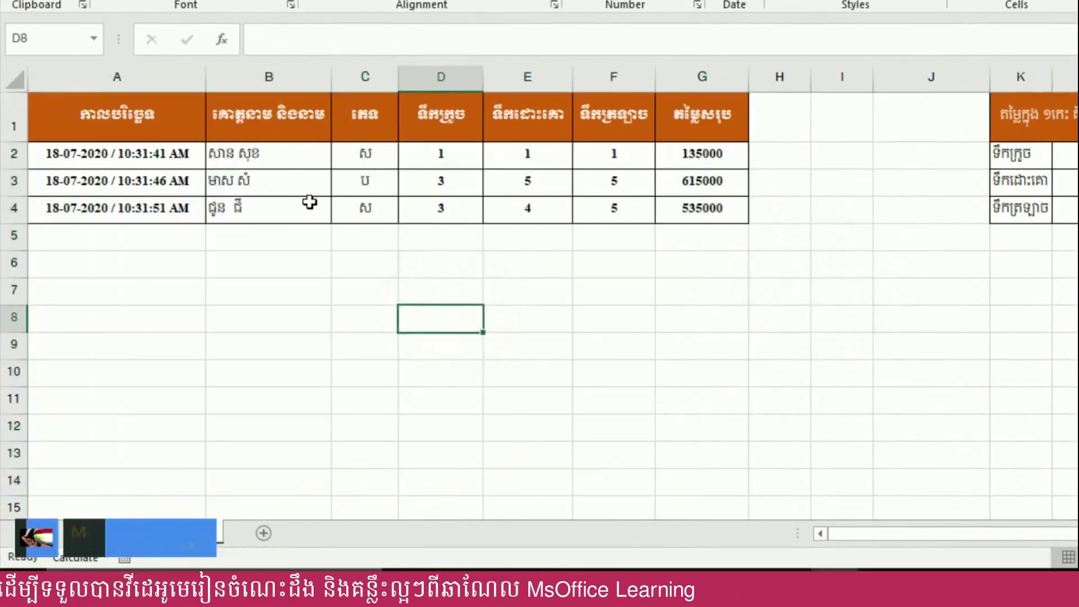
click(269, 239)
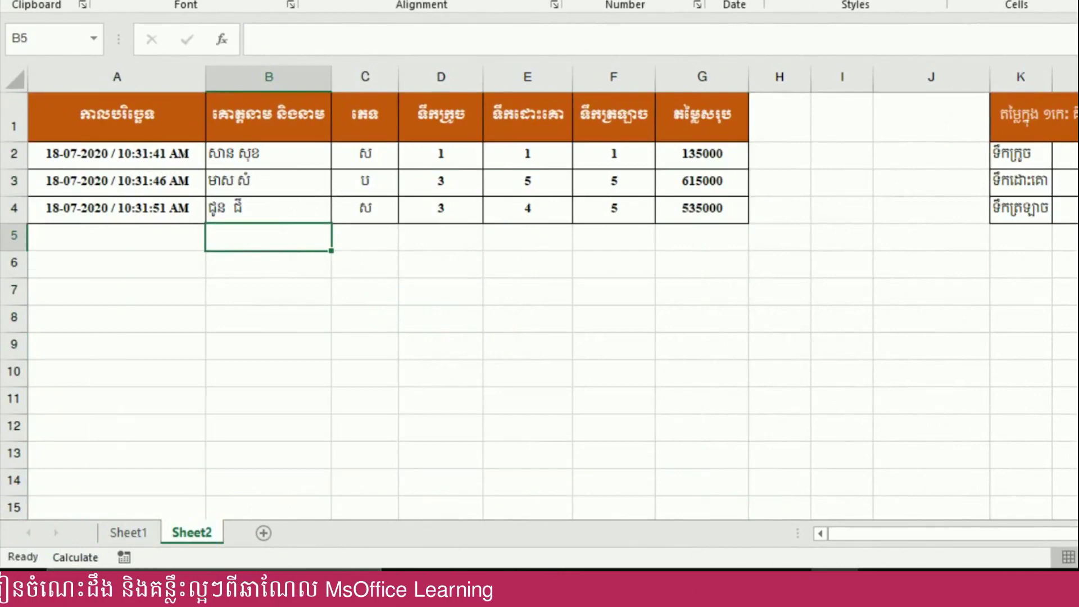
- Fill row 5 with a name, category ស and quantity 3
text(បាន ចិត្ត)
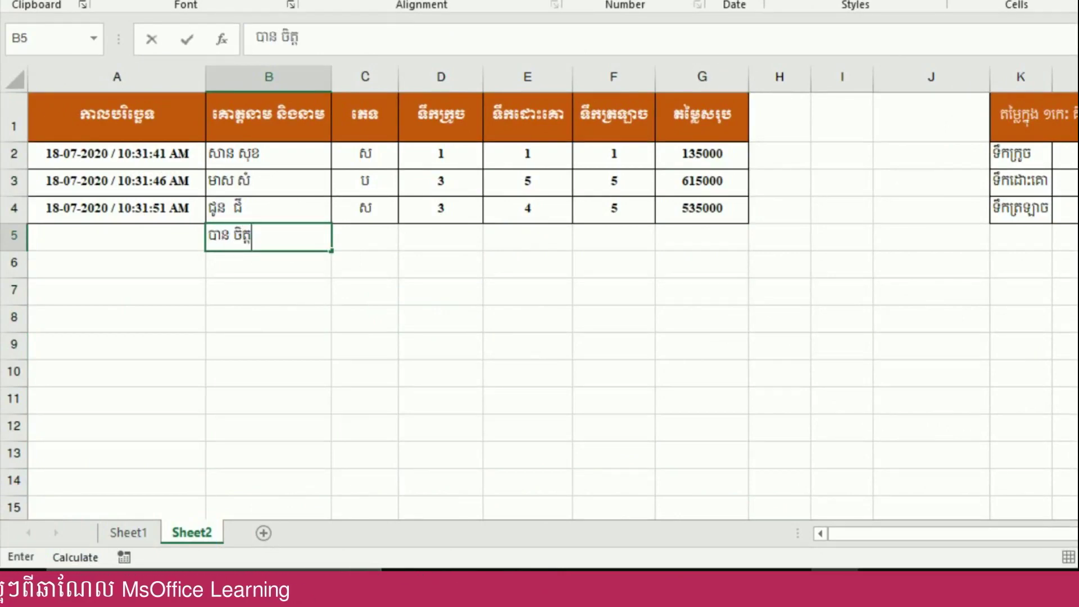
key(Tab)
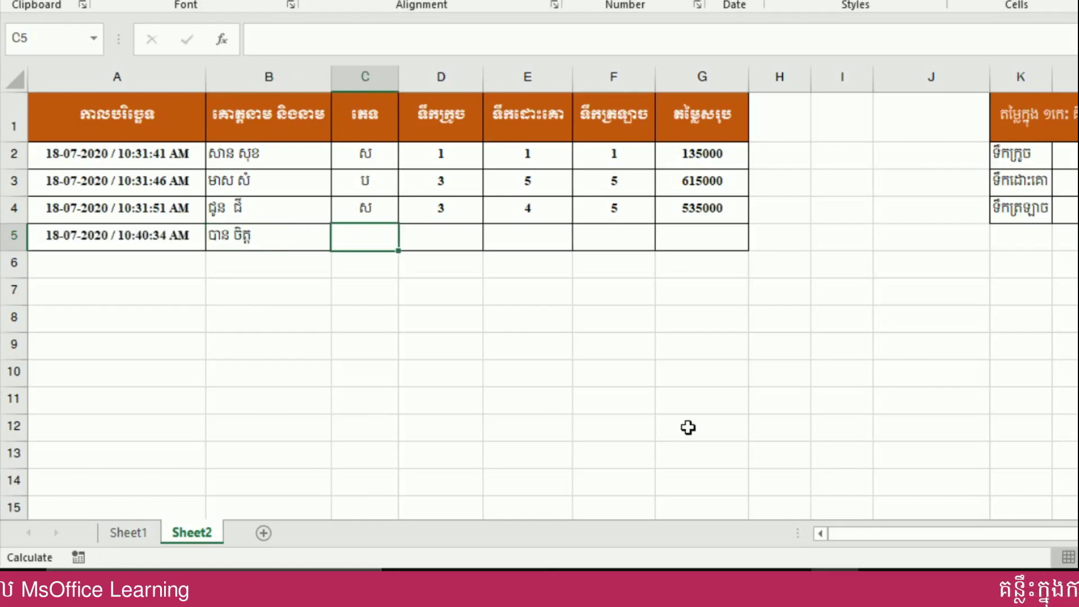
text(ស)
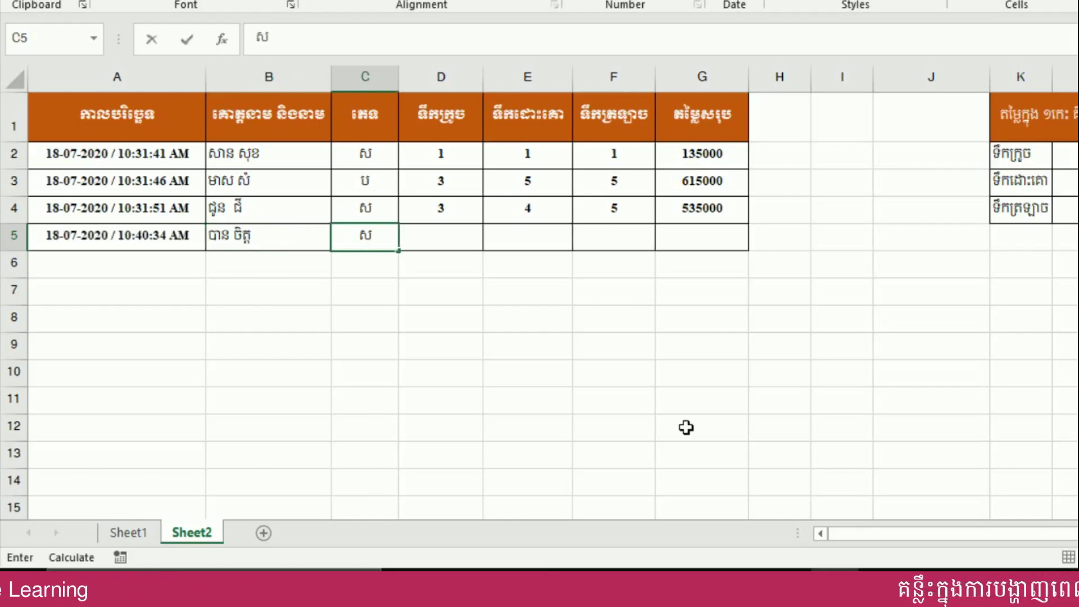
key(Tab)
text(3)
click(556, 398)
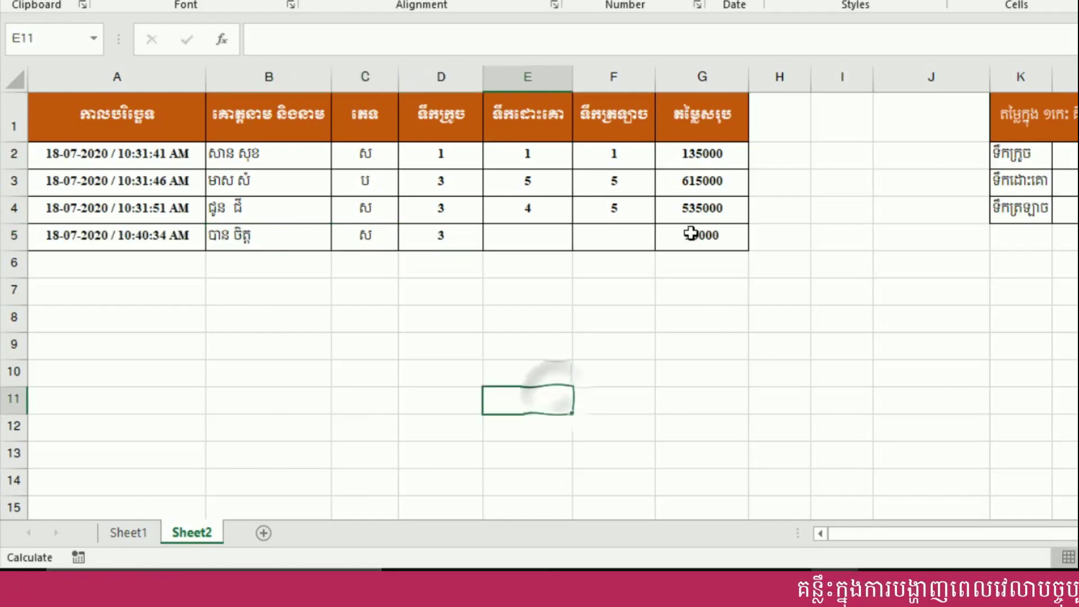
- Fill row 6 with a second name and category ប
click(253, 264)
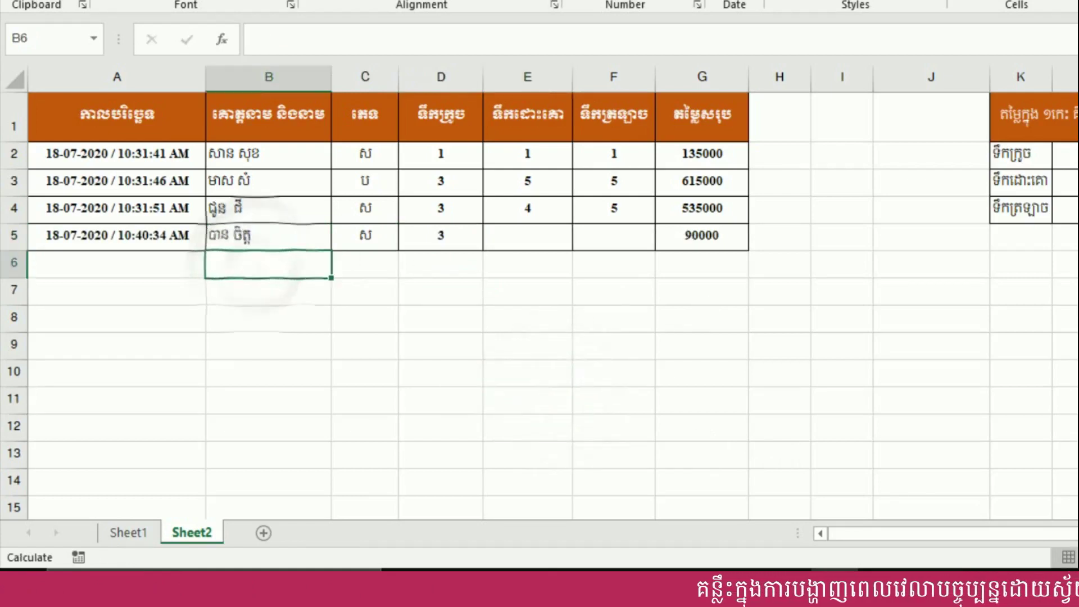
text(ឈុន លី)
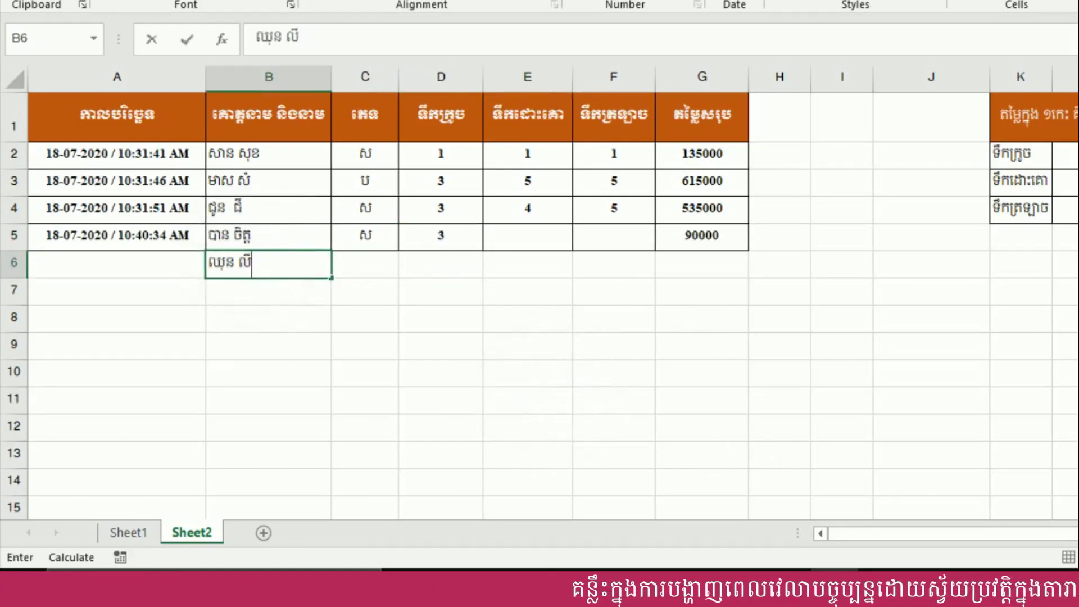
key(Tab)
text(ប)
key(Return)
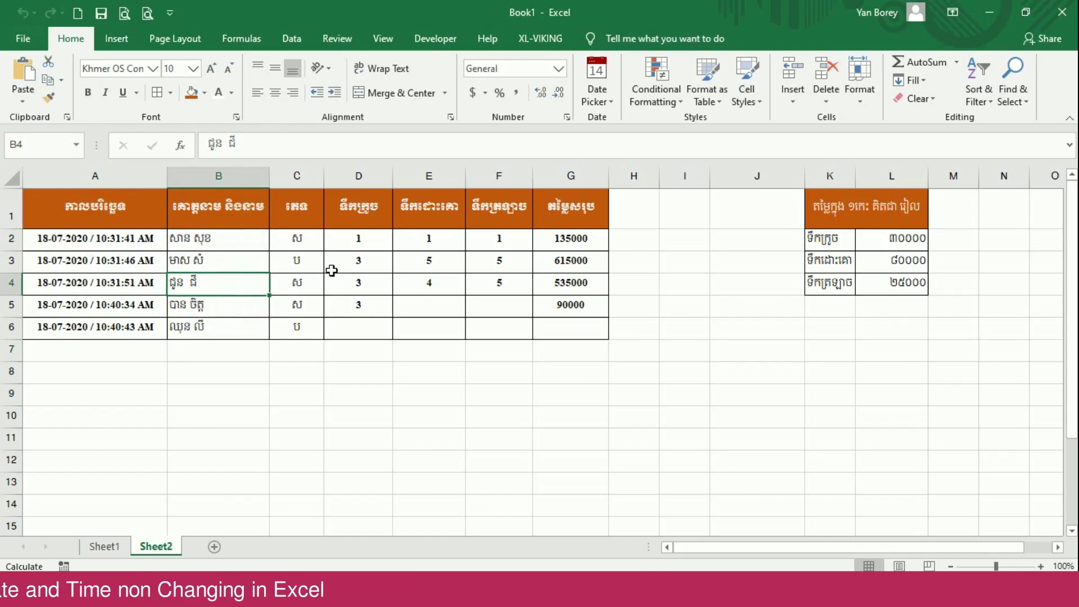
drag(96, 236, 88, 328)
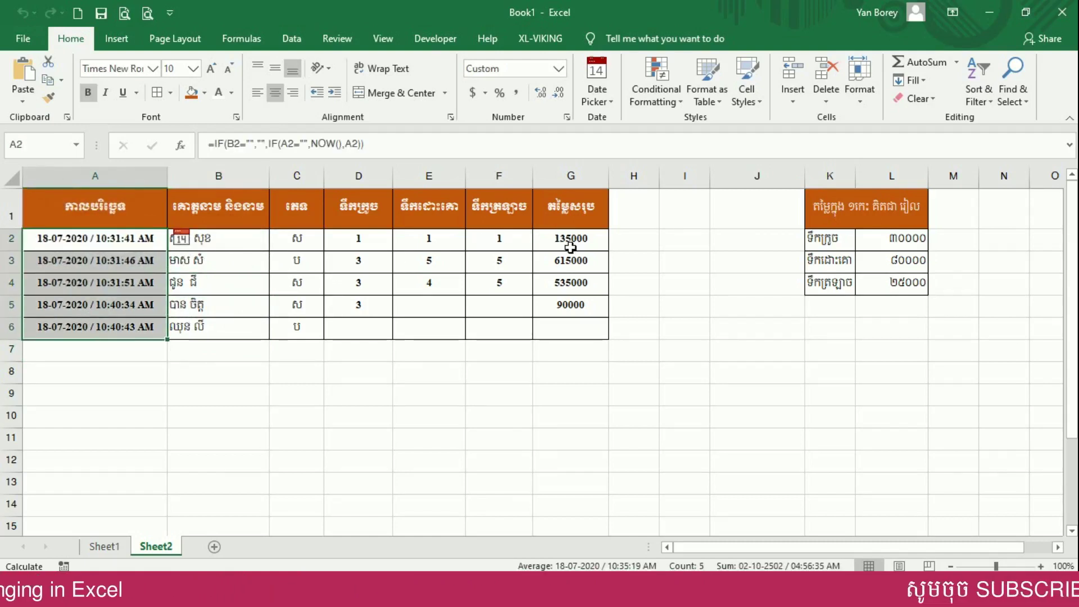
drag(570, 248, 571, 328)
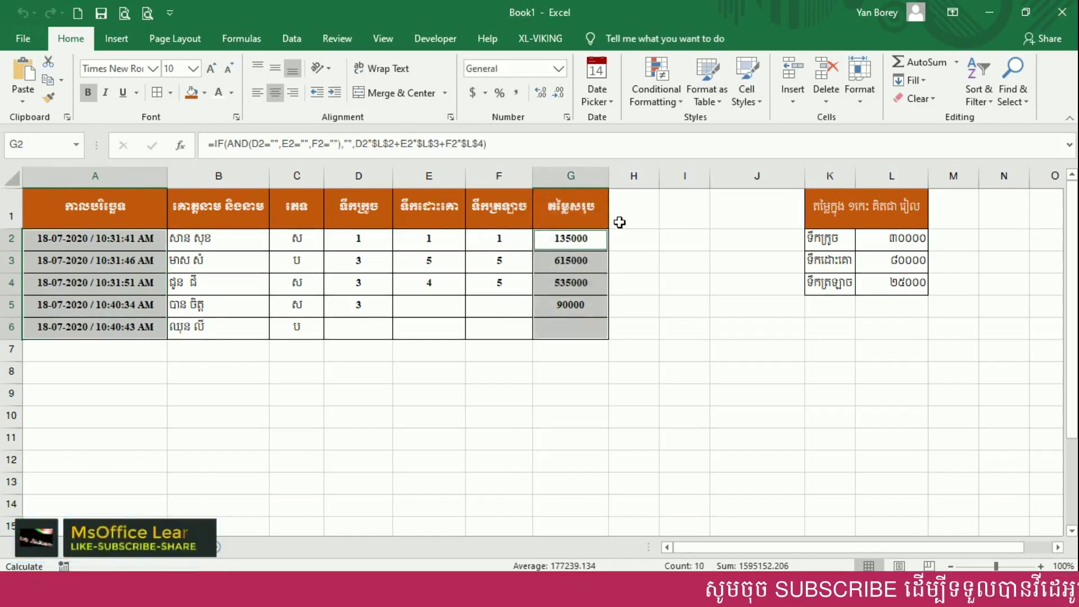
click(416, 388)
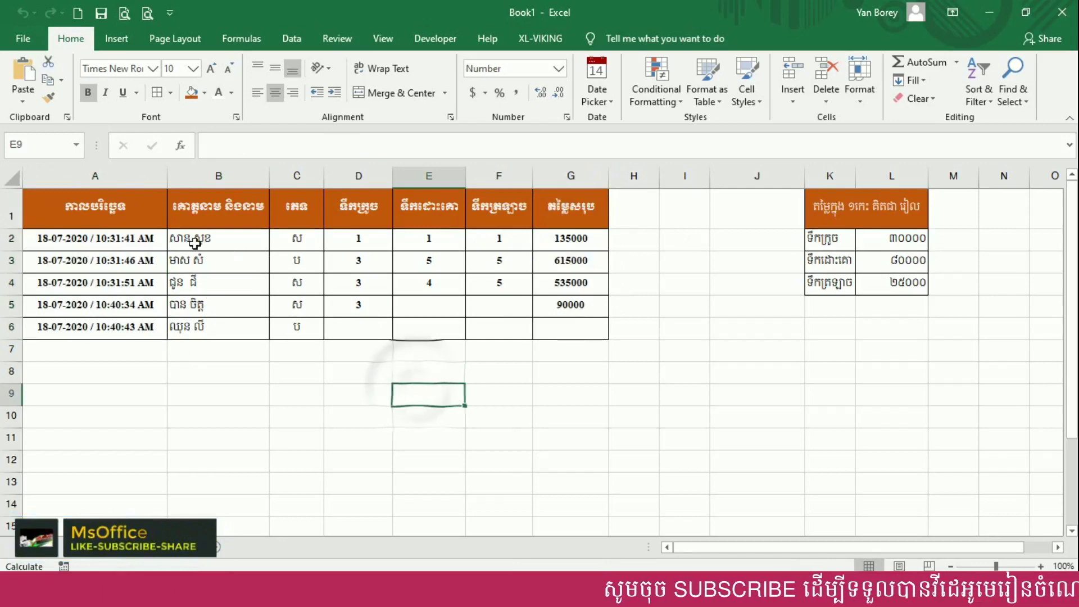
drag(192, 239, 486, 293)
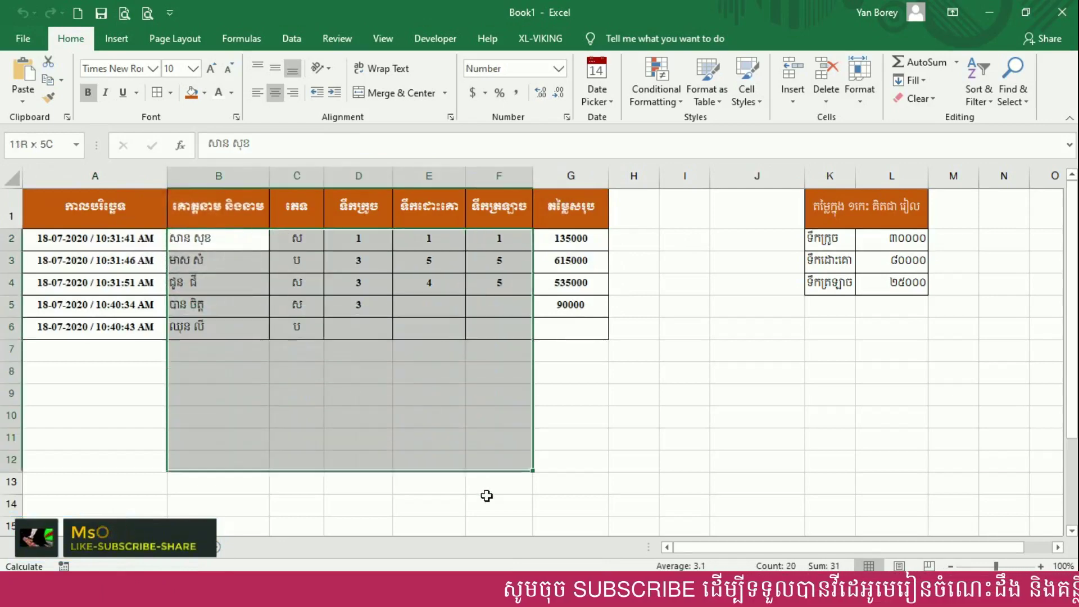
drag(485, 293, 485, 509)
drag(892, 238, 885, 275)
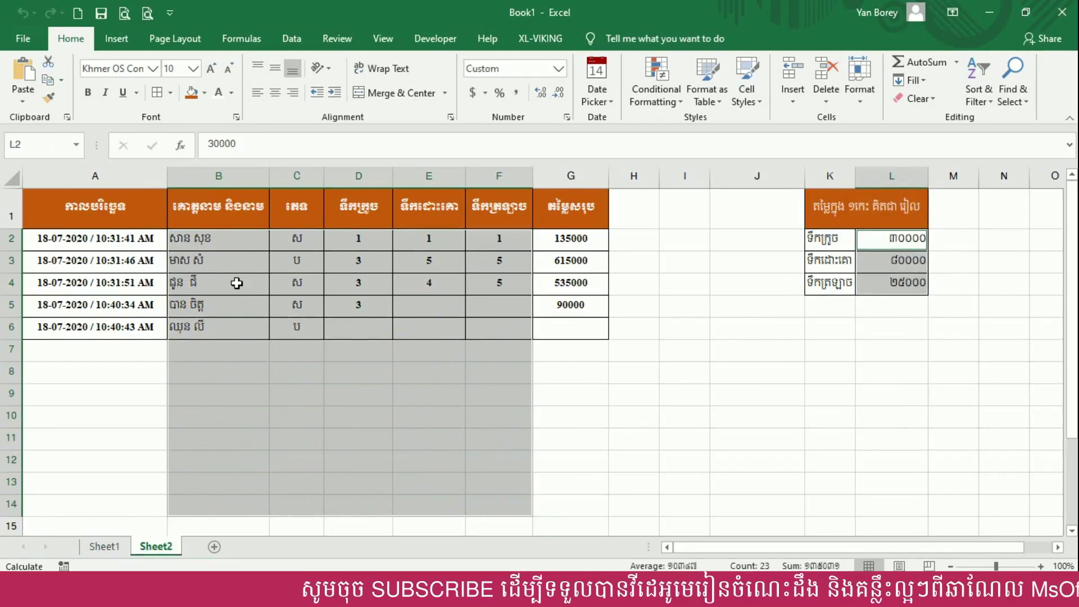
click(202, 239)
drag(313, 245, 488, 518)
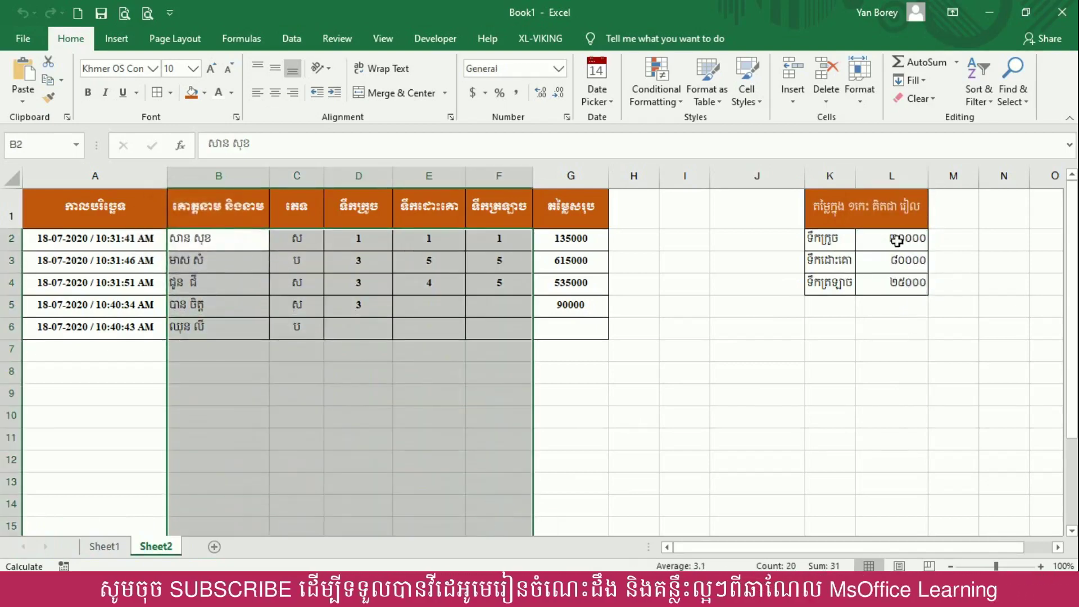
ctrl+drag(897, 239, 895, 281)
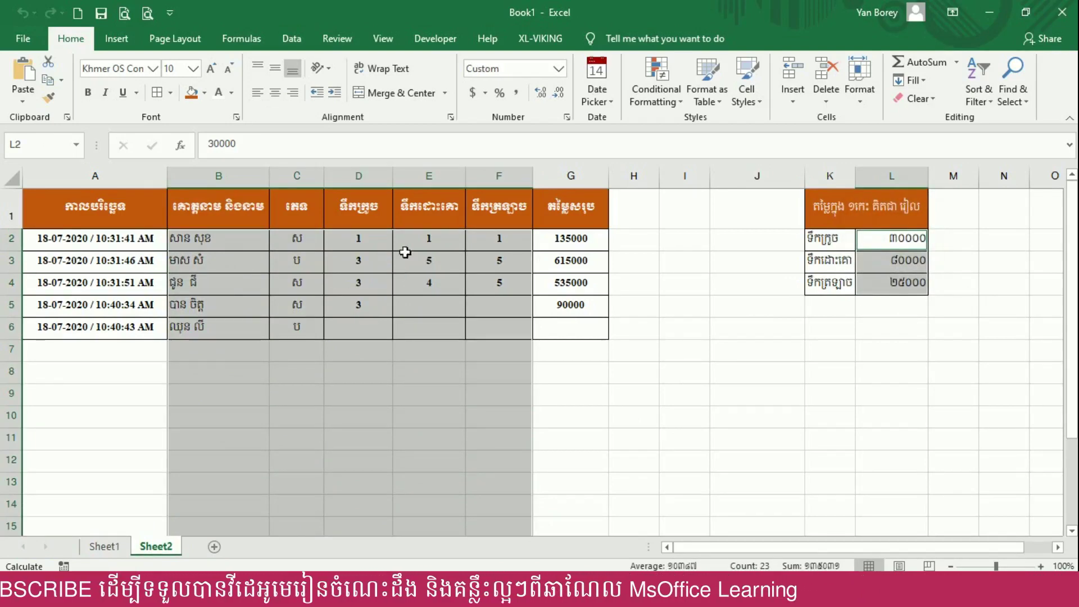
click(302, 291)
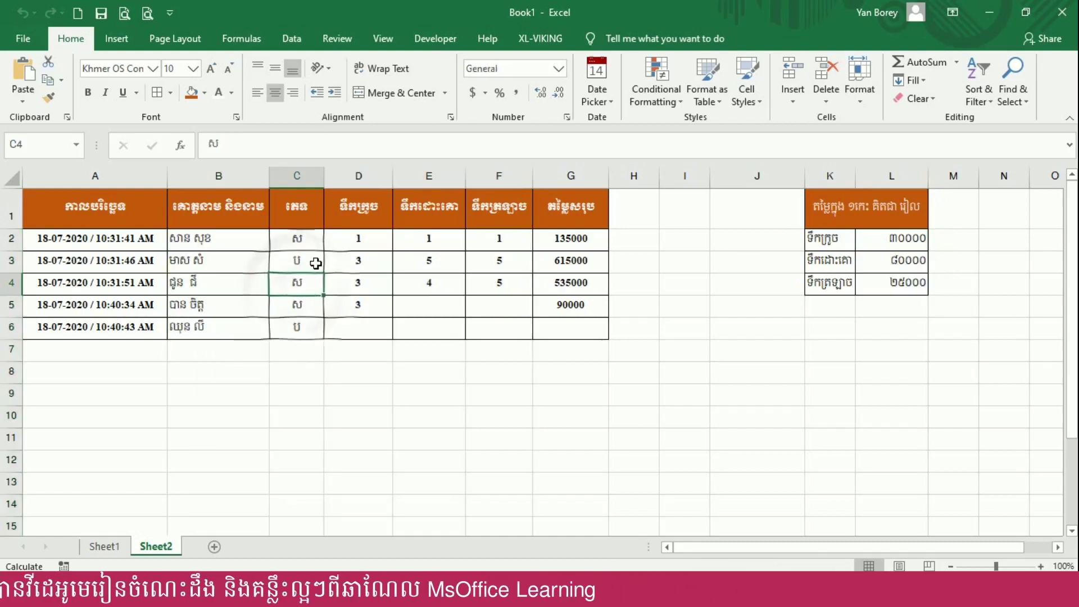
click(11, 179)
right_click(218, 263)
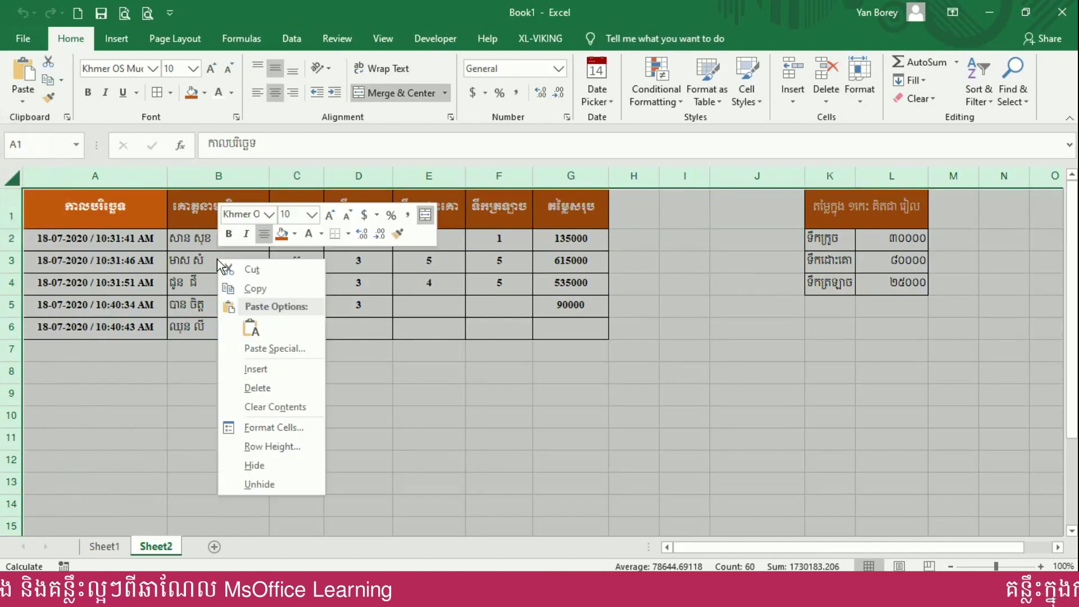
- Mark every cell on the sheet as both Locked and Hidden
click(271, 426)
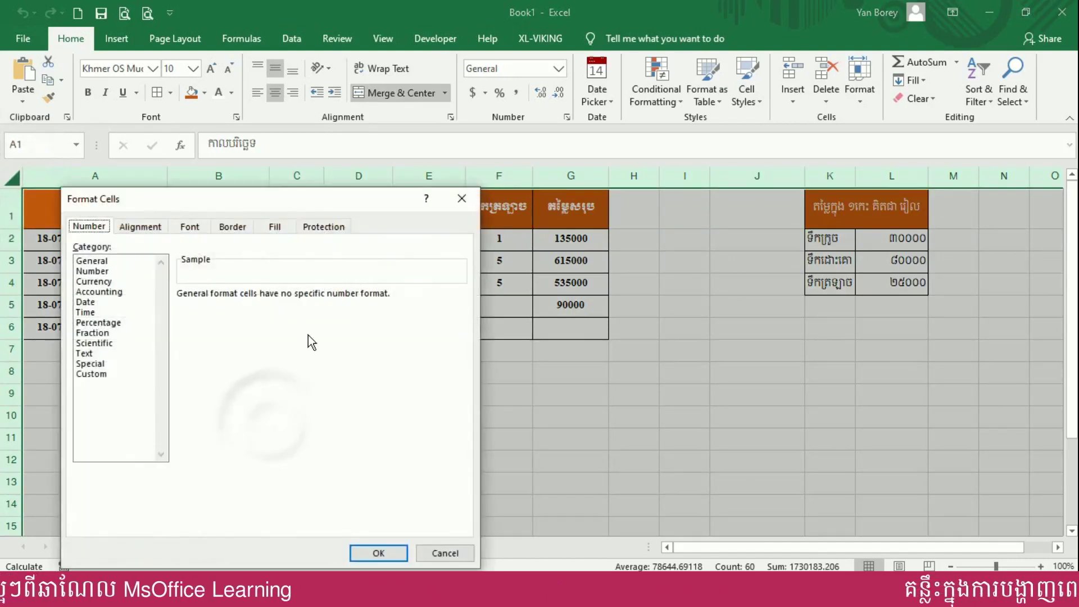
click(314, 228)
click(92, 261)
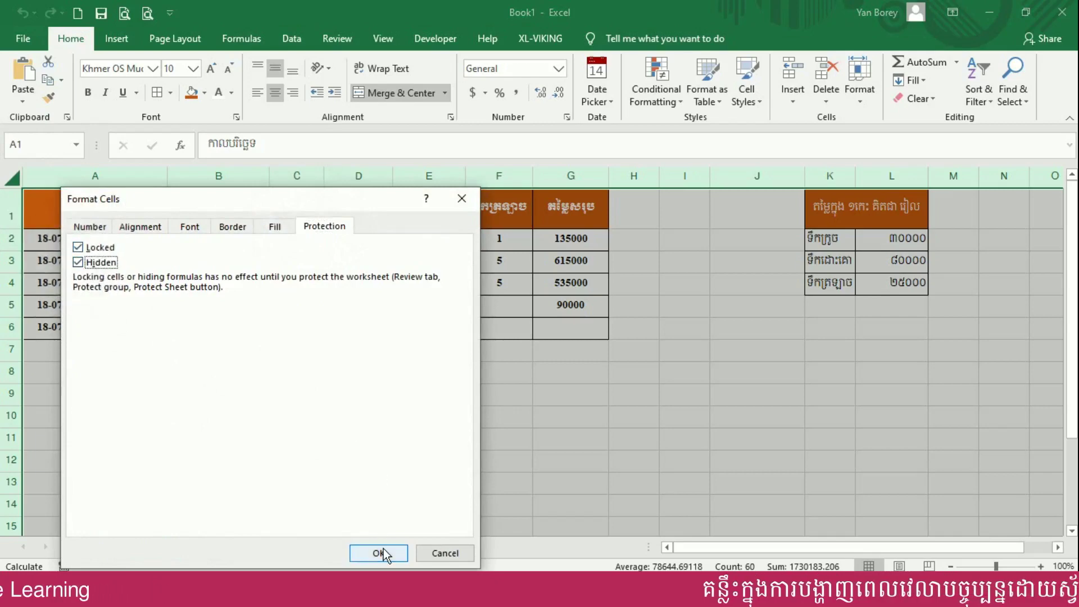
click(384, 554)
click(420, 441)
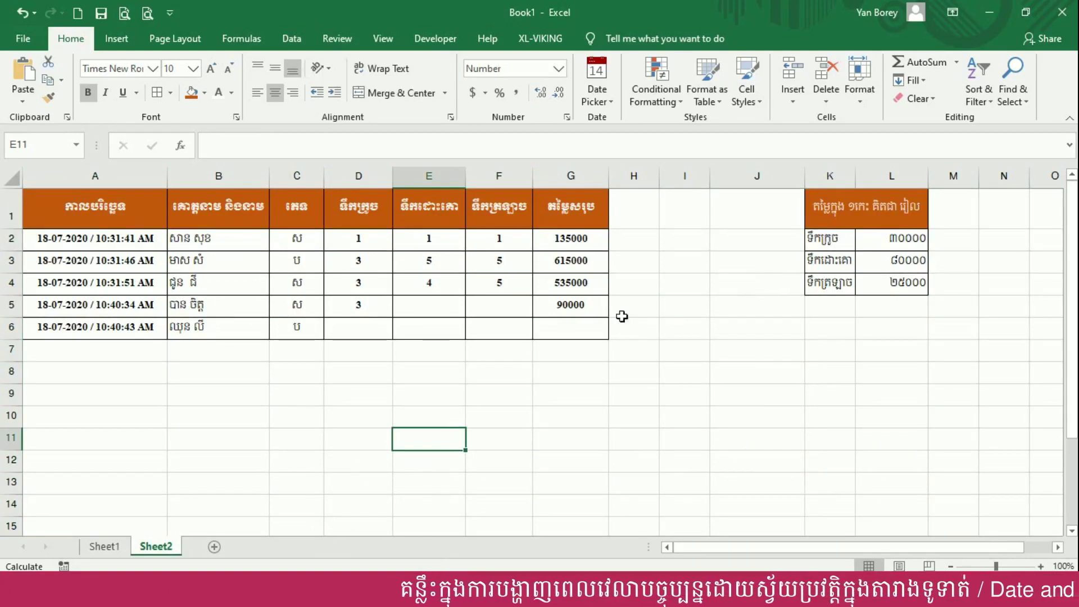
- Clear Locked and Hidden for the entry area B2:F15 and prices L2:L4
mouse_move(188, 236)
mouse_down()
mouse_move(500, 494)
mouse_move(499, 520)
mouse_up()
click(894, 237)
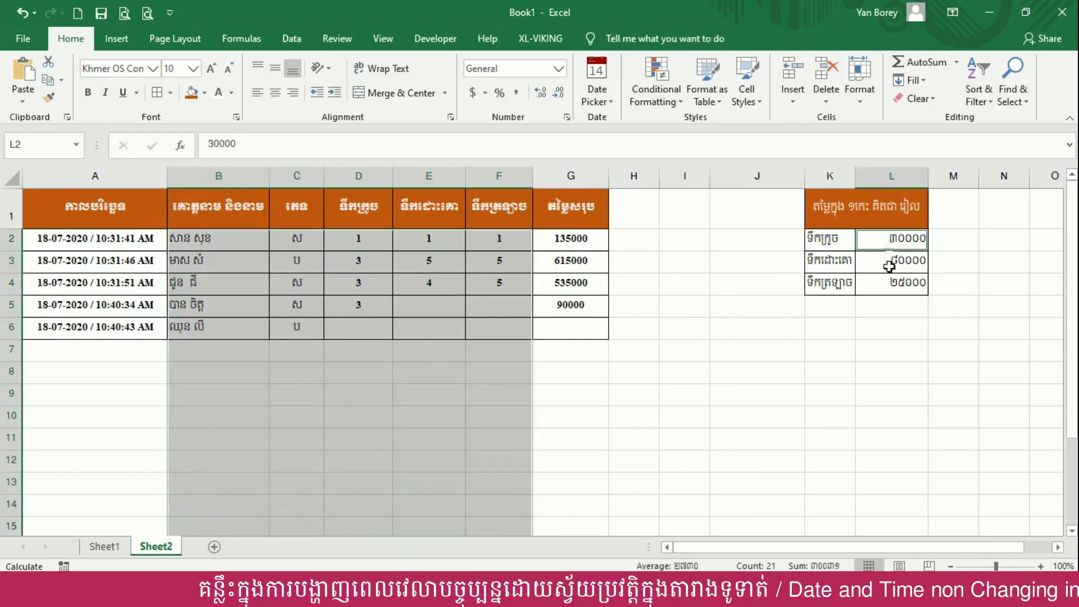
drag(890, 258, 891, 283)
click(569, 394)
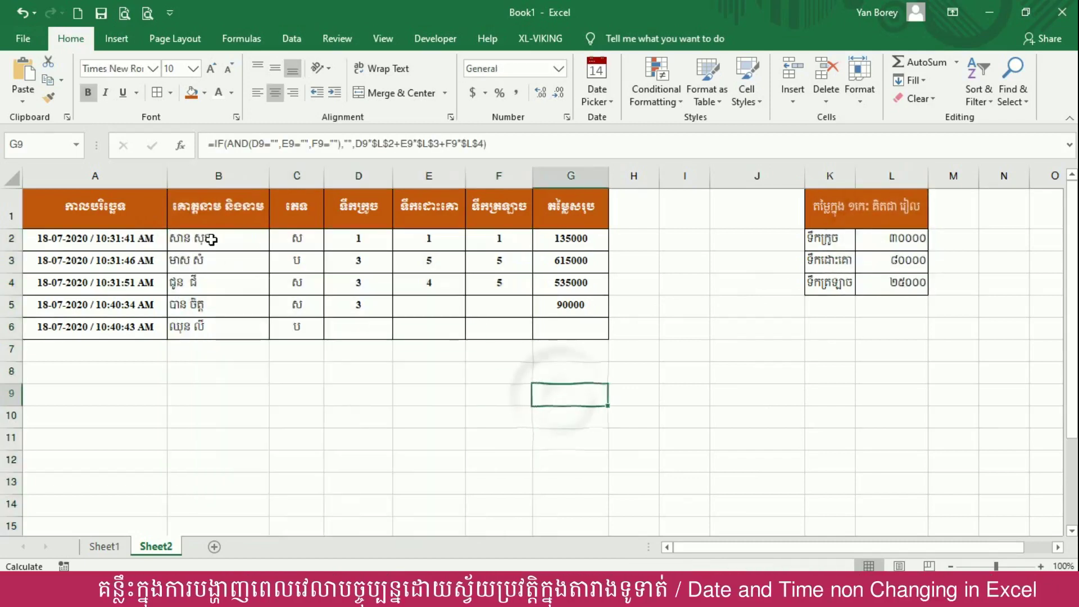
drag(201, 239, 489, 518)
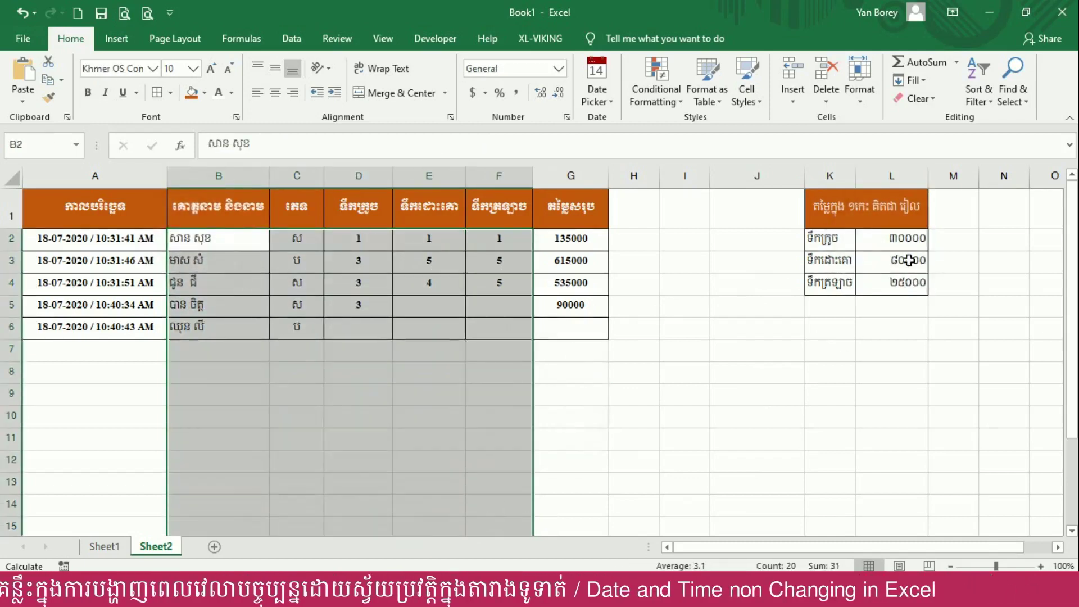
ctrl+drag(899, 238, 901, 282)
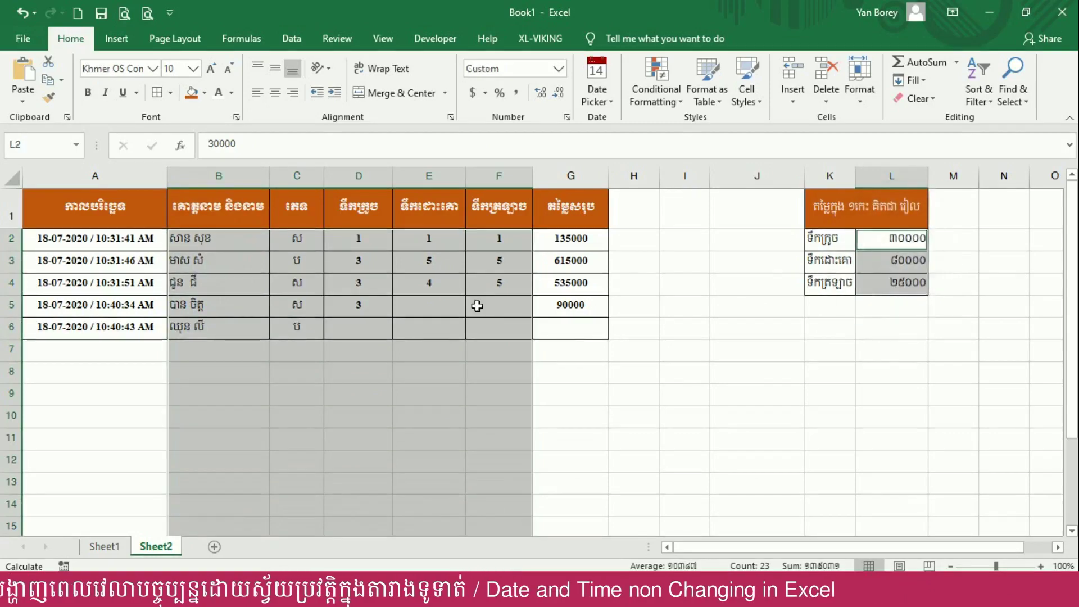
right_click(380, 331)
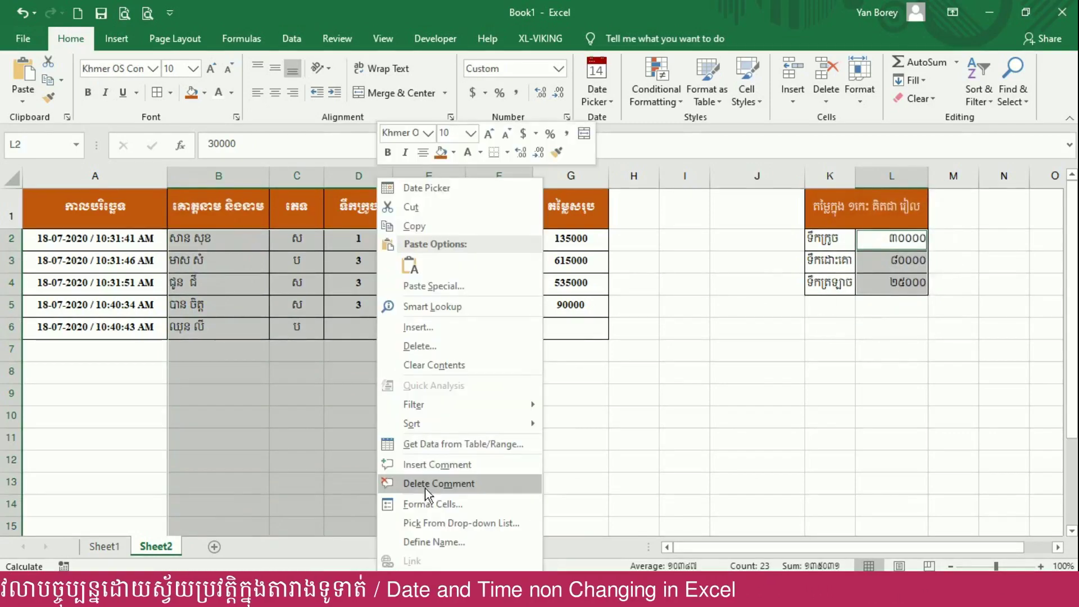
click(430, 503)
click(231, 248)
click(231, 262)
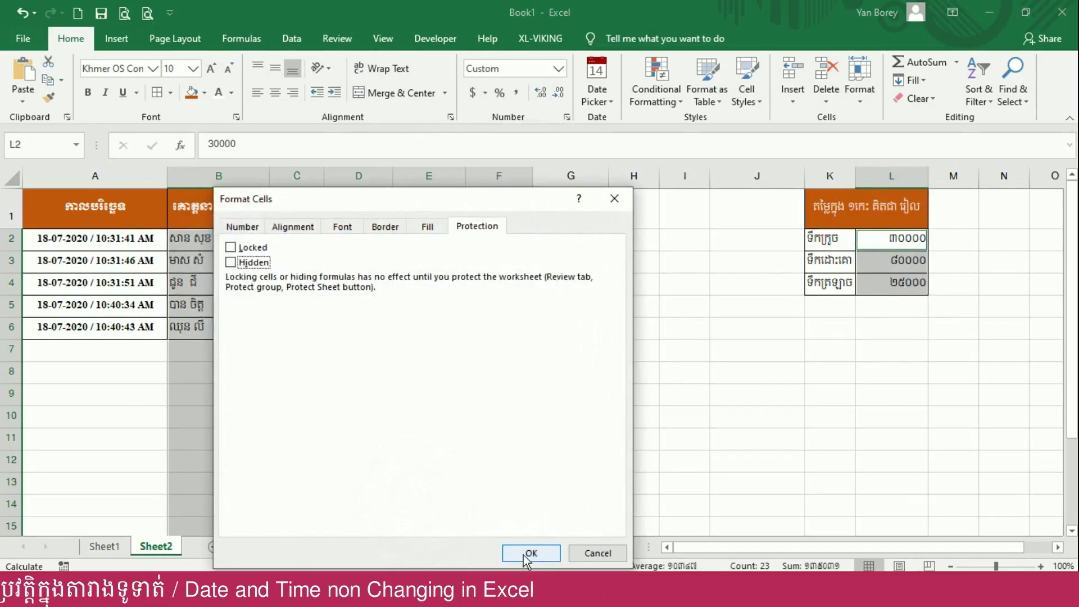
click(525, 554)
click(441, 368)
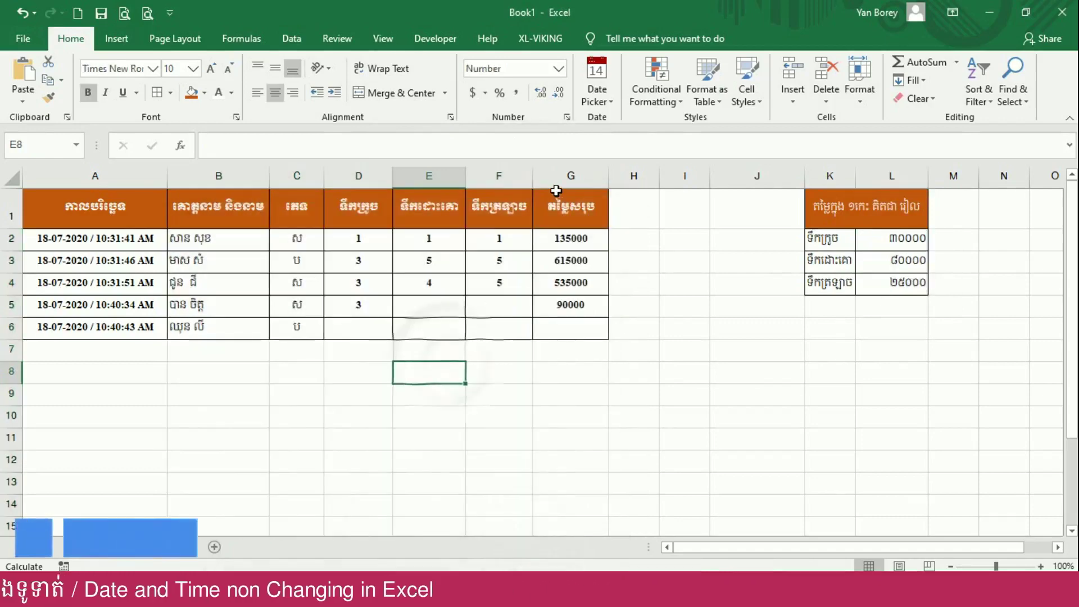
click(340, 38)
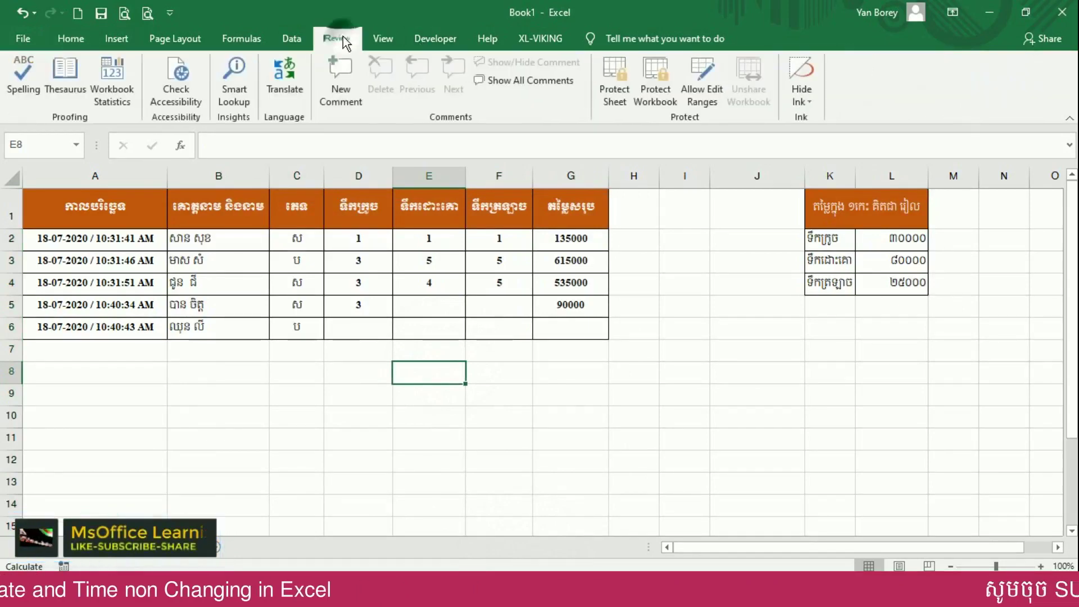
- Protect the sheet with Format cells allowed
click(615, 93)
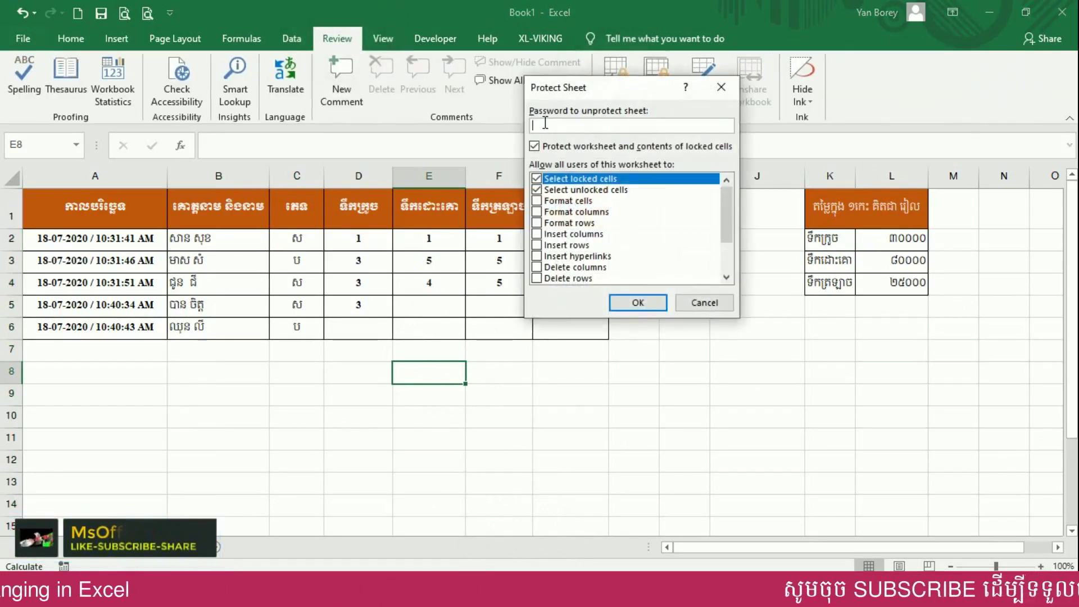
click(538, 201)
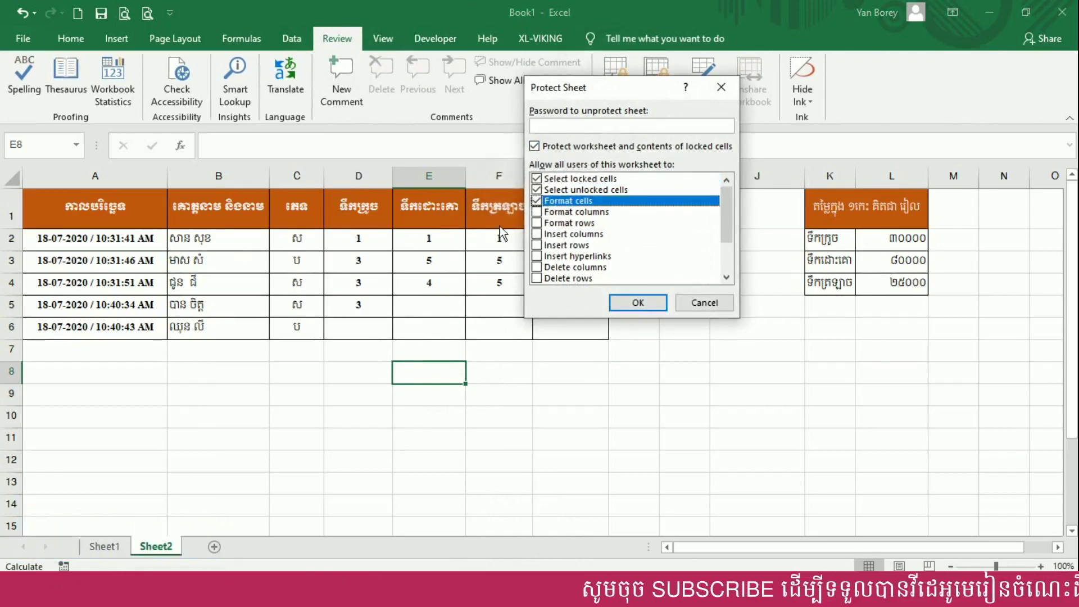
click(638, 303)
click(494, 416)
- Test that A2, G2 and price-table cells are blocked from editing
double_click(110, 246)
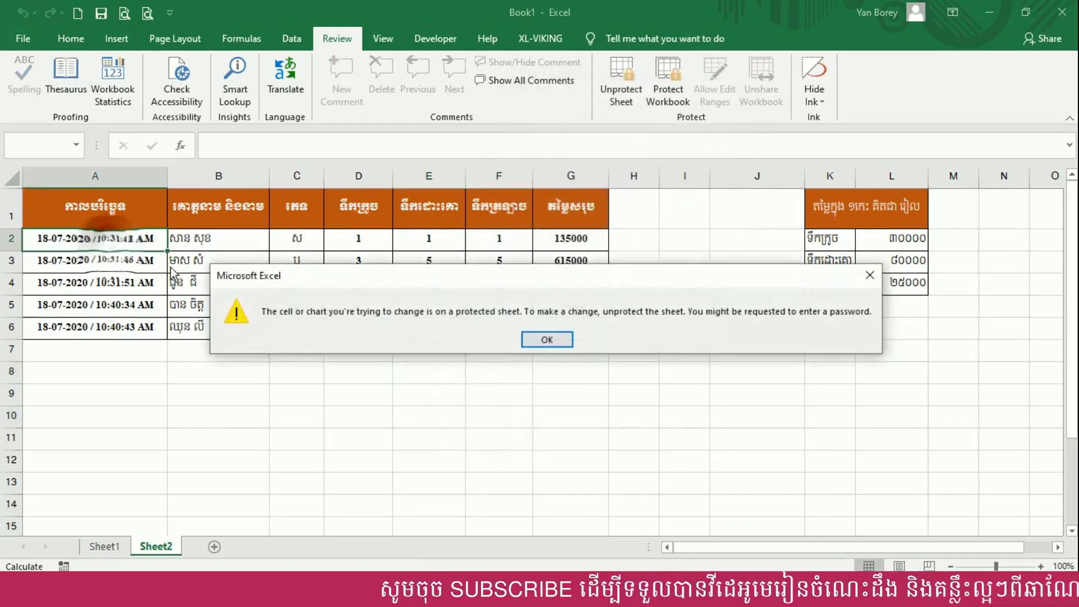
click(550, 339)
click(233, 234)
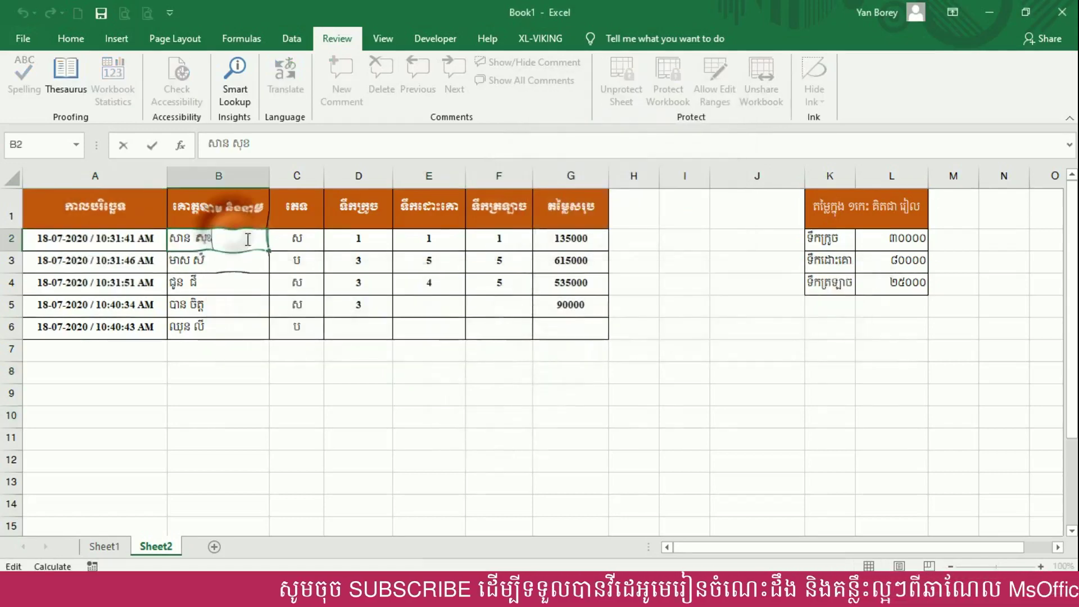
double_click(149, 241)
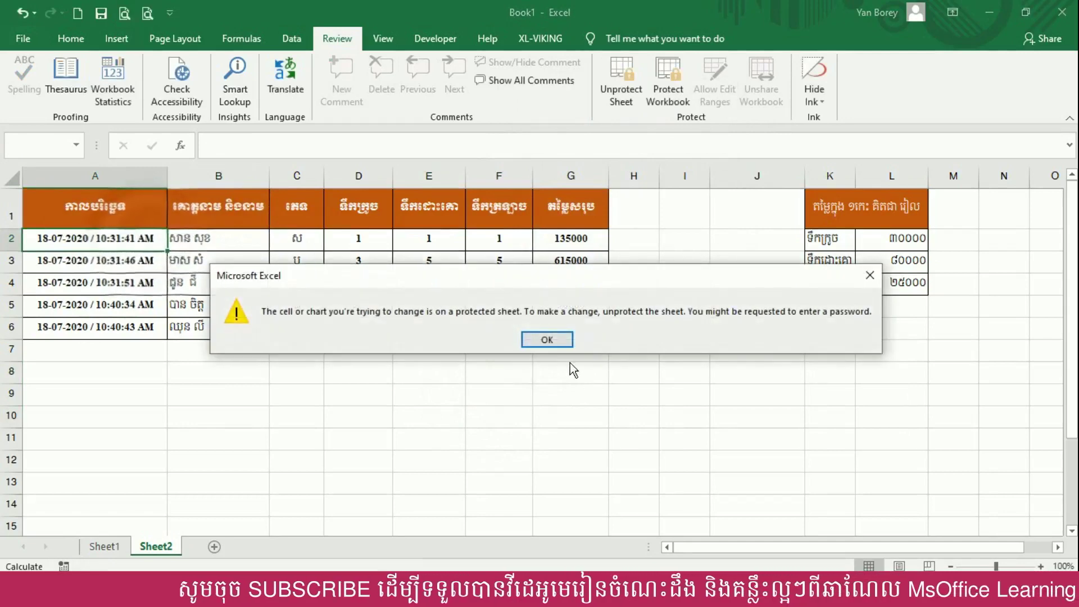
click(547, 340)
double_click(574, 241)
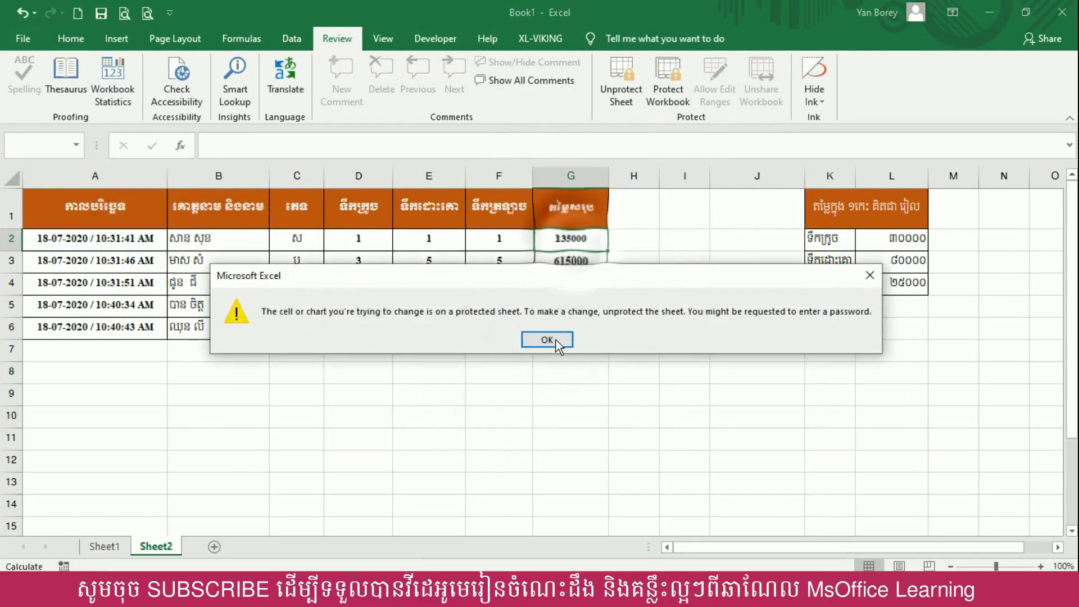
click(548, 339)
double_click(823, 241)
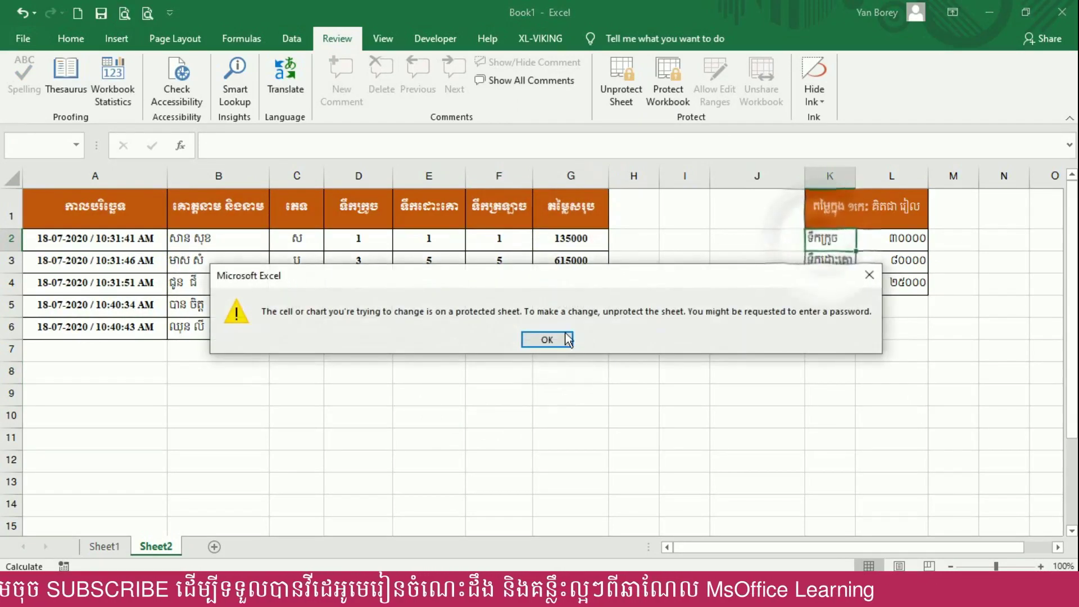
click(547, 339)
double_click(741, 419)
click(547, 339)
mouse_move(225, 239)
mouse_down()
mouse_move(461, 301)
mouse_move(517, 511)
mouse_up()
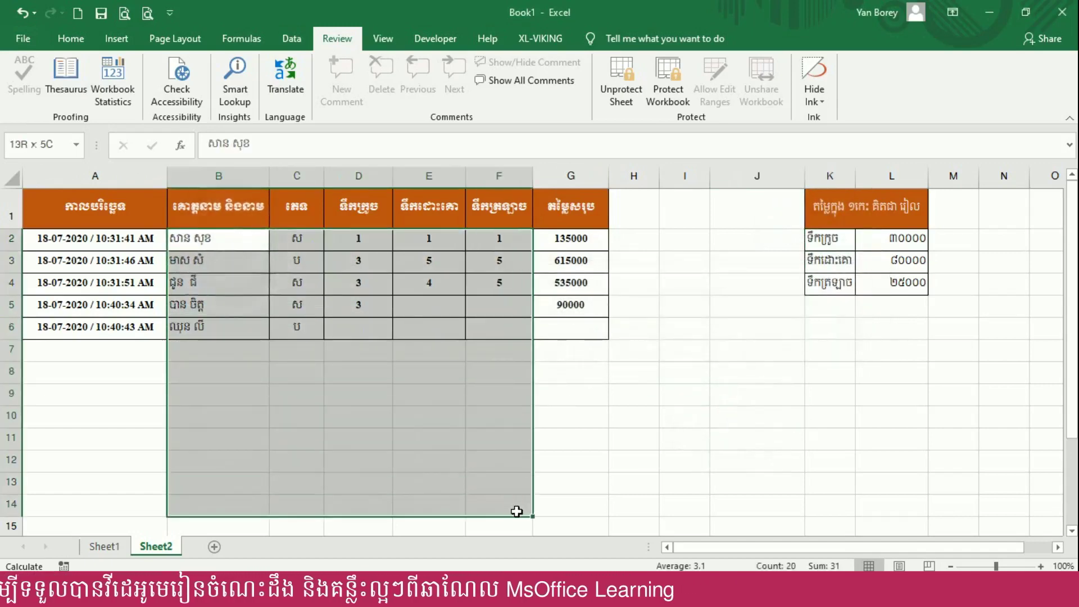
ctrl+click(910, 253)
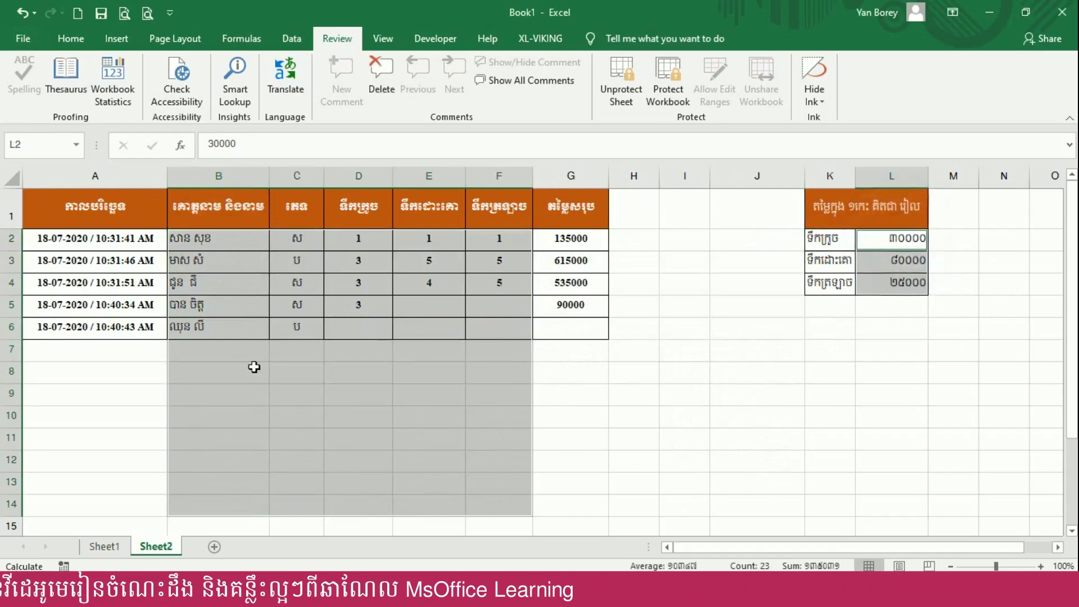
- Add a new row 7 order with a name, category ប and quantity 4
click(225, 347)
text(សាន សុខ)
click(243, 395)
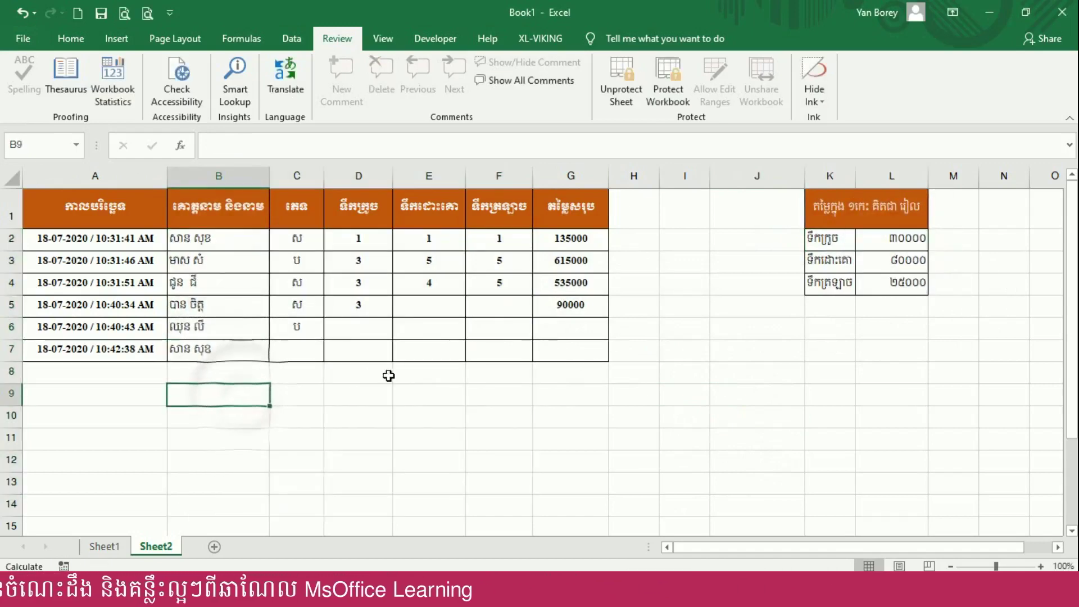
click(351, 349)
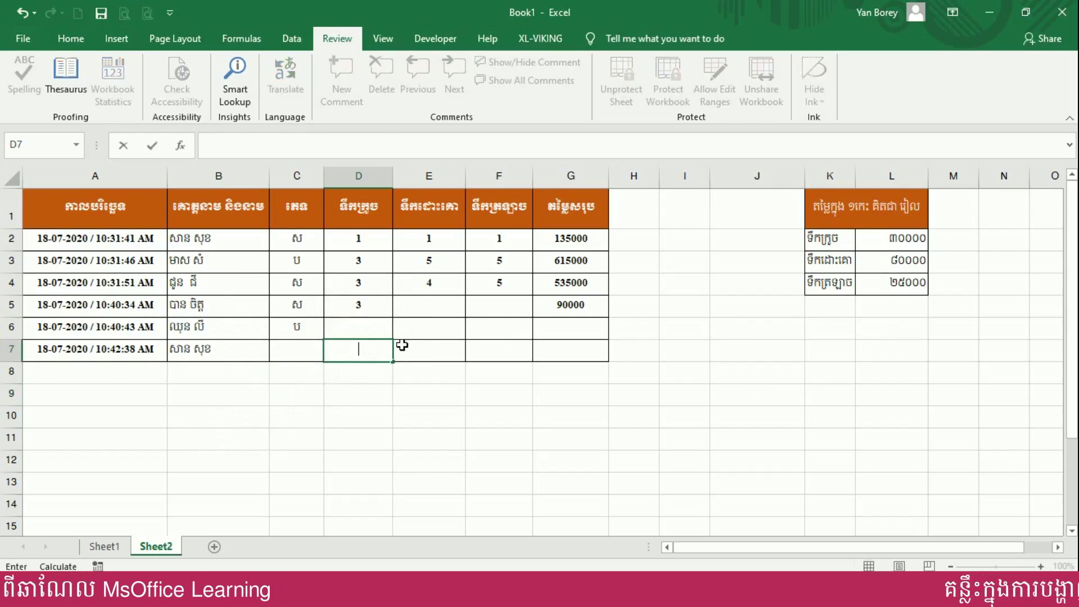
text(៤)
key(Return)
click(310, 353)
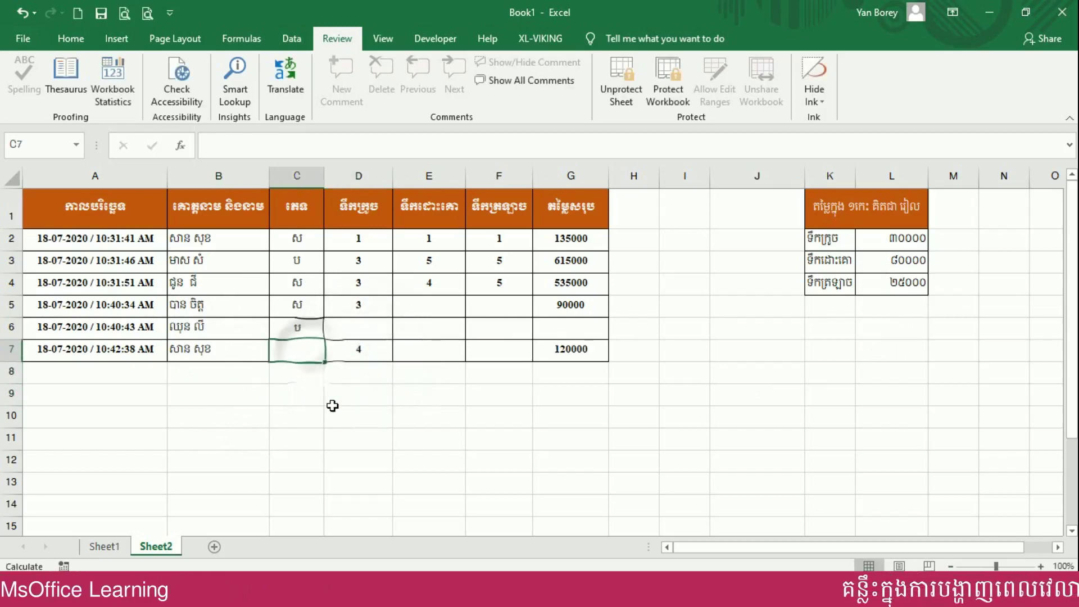
text(ប)
click(333, 406)
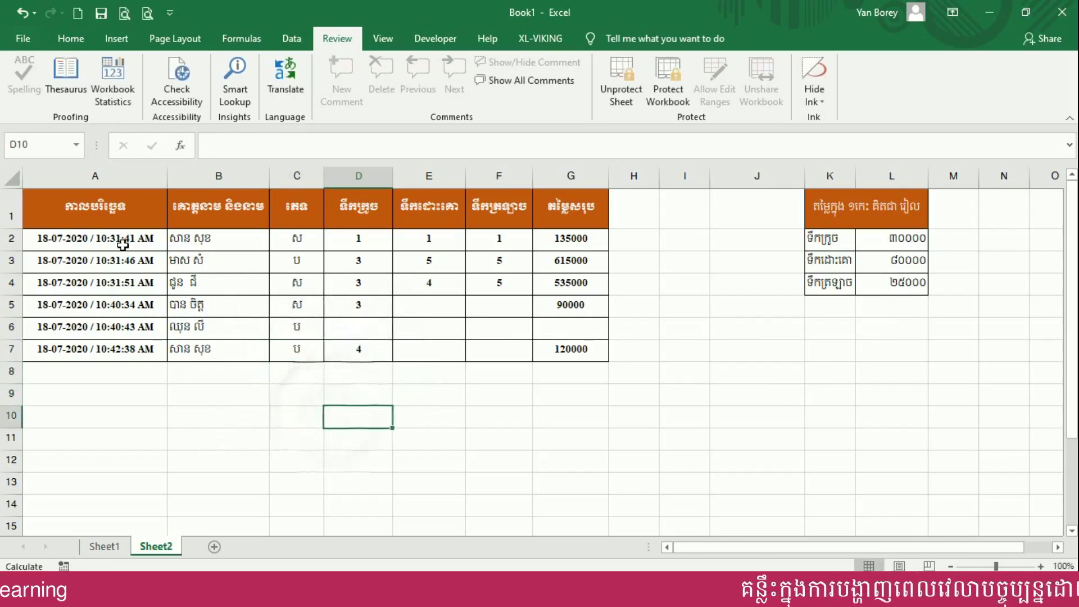
- Enter quantity 4 in D6 and select the totals G2:G7
drag(577, 240, 588, 354)
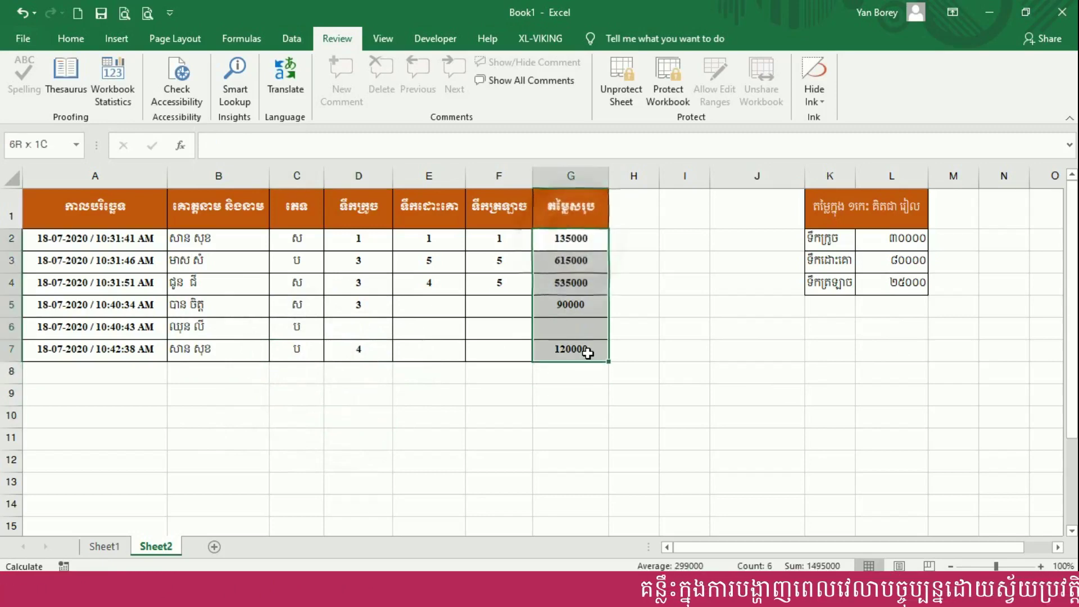
click(373, 336)
text(4)
key(Return)
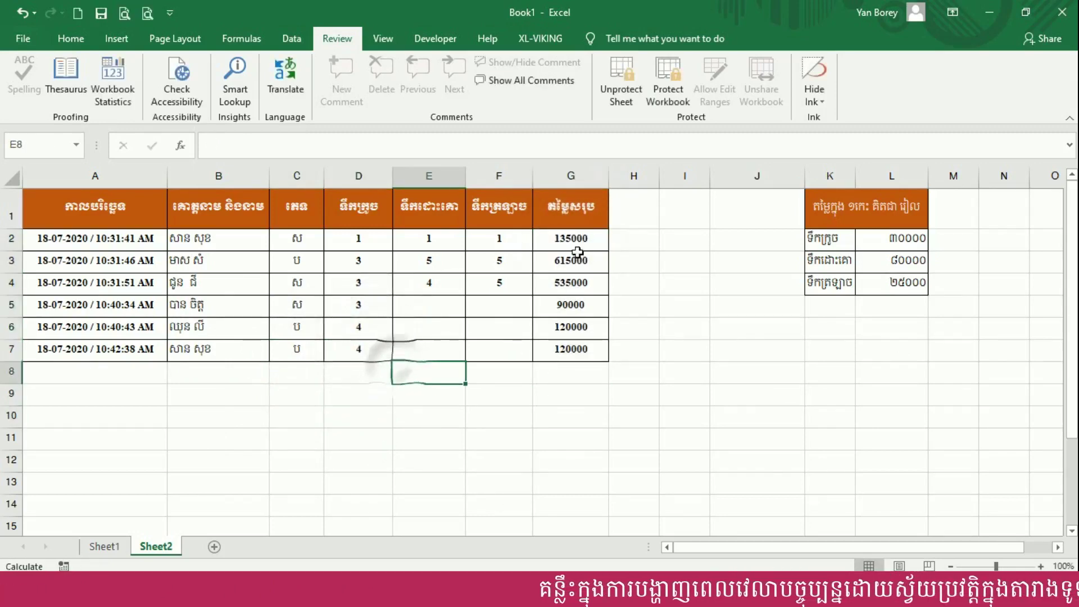
drag(579, 239, 581, 348)
right_click(581, 348)
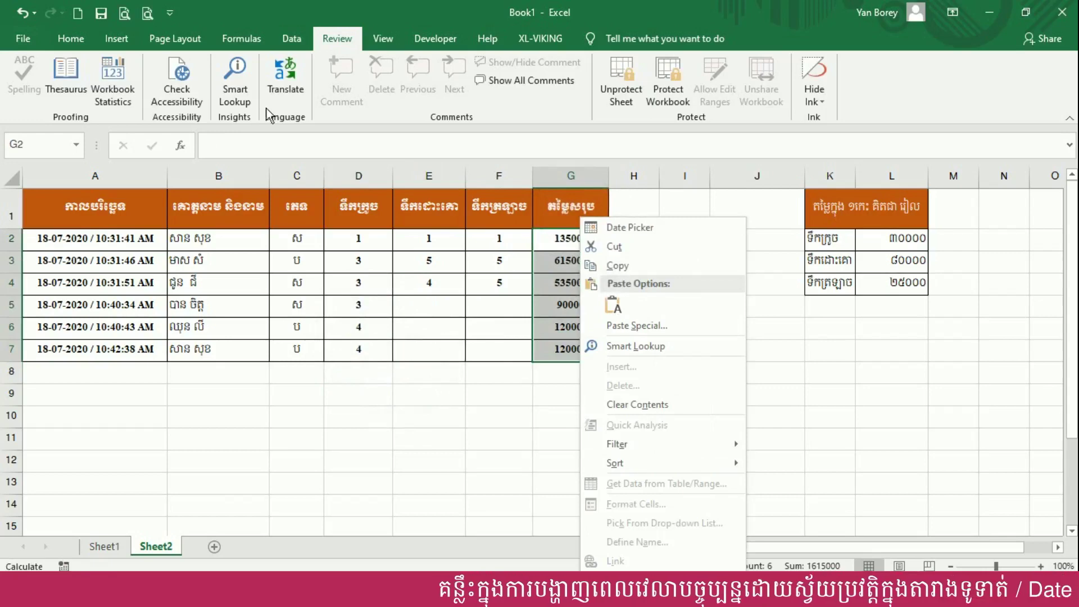
- Protect the sheet again with Format cells allowed
click(87, 41)
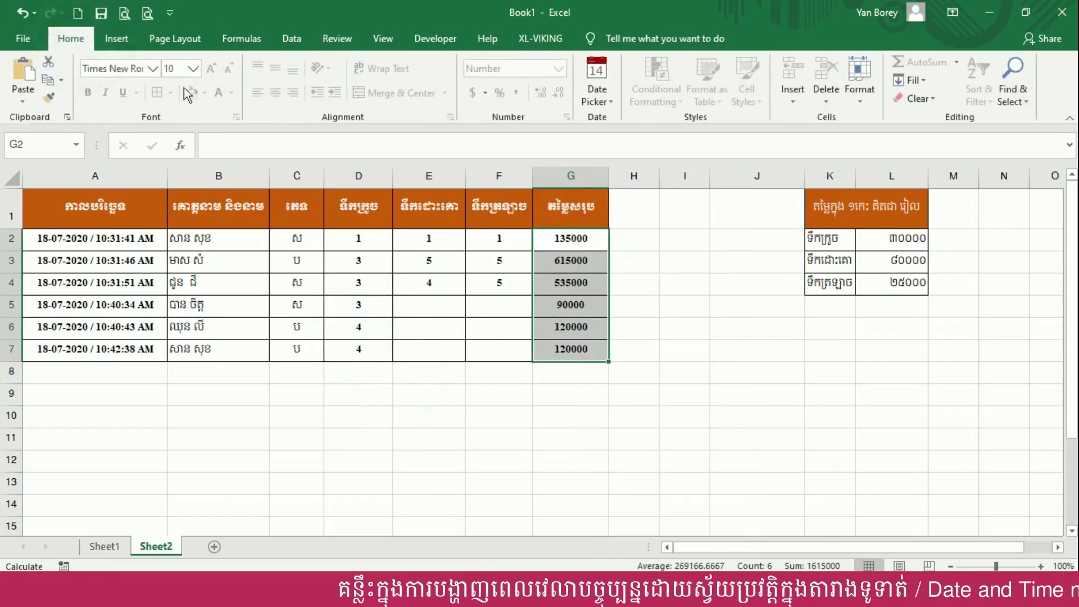
click(502, 350)
drag(571, 238, 571, 348)
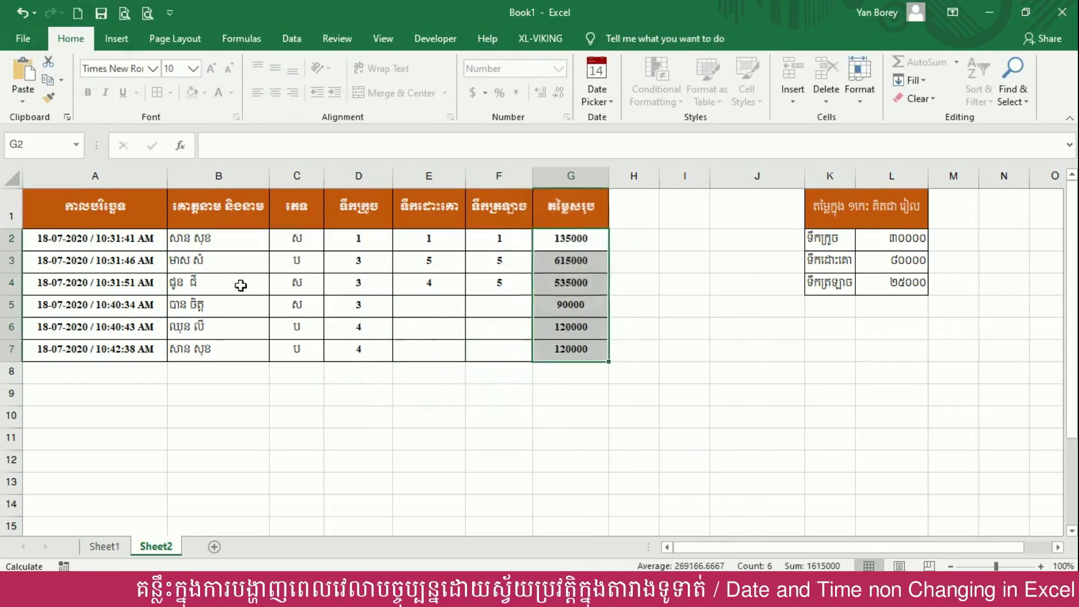
click(332, 40)
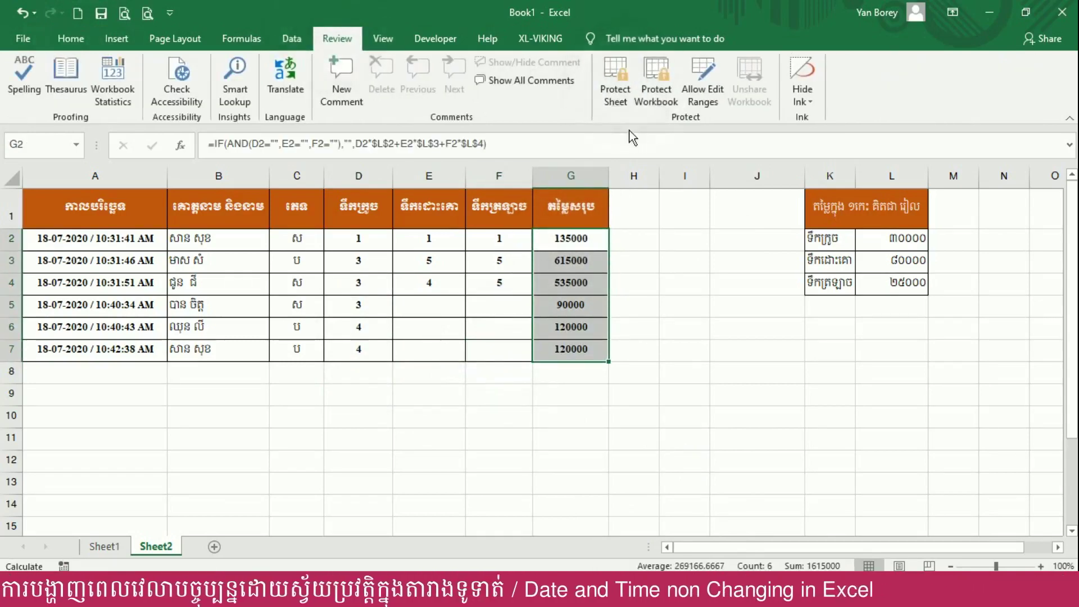
click(649, 236)
click(615, 92)
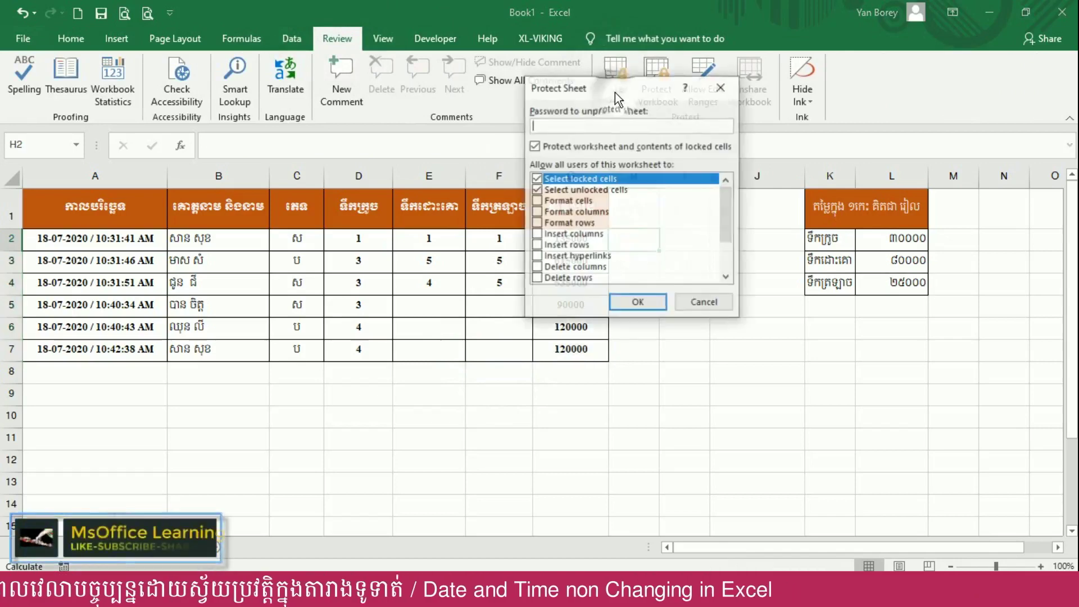
click(538, 203)
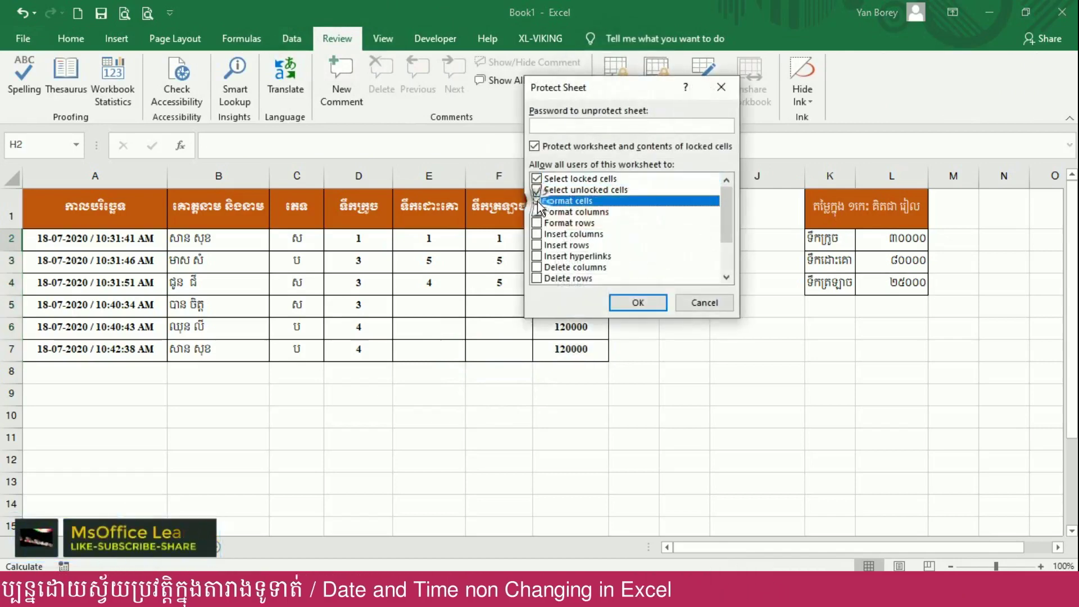
click(638, 304)
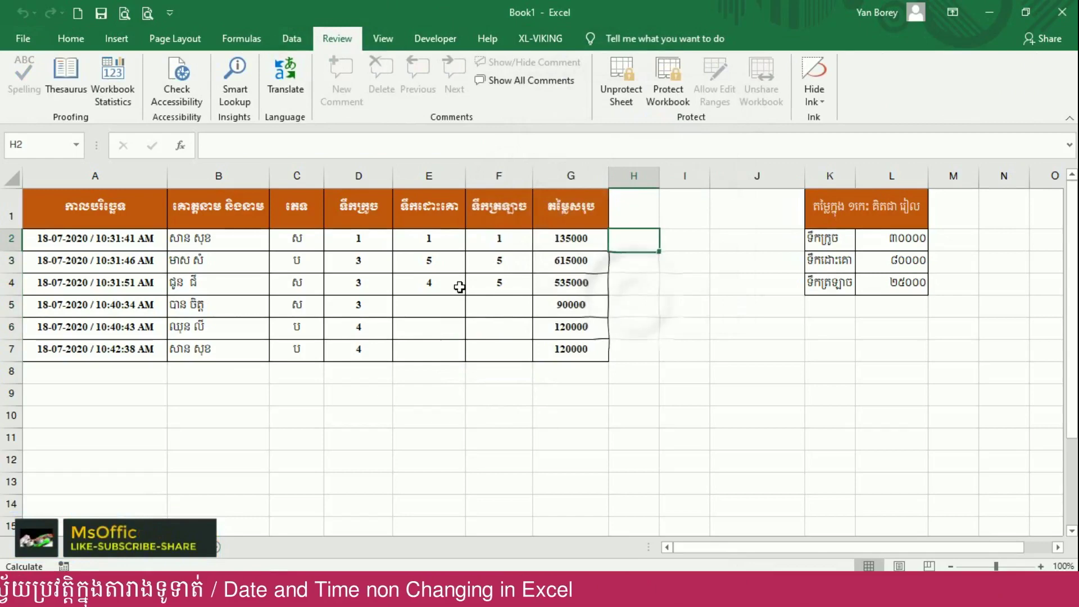
- Try editing cells E4, B4 and A4 to confirm edits are blocked
click(444, 284)
click(185, 284)
double_click(120, 287)
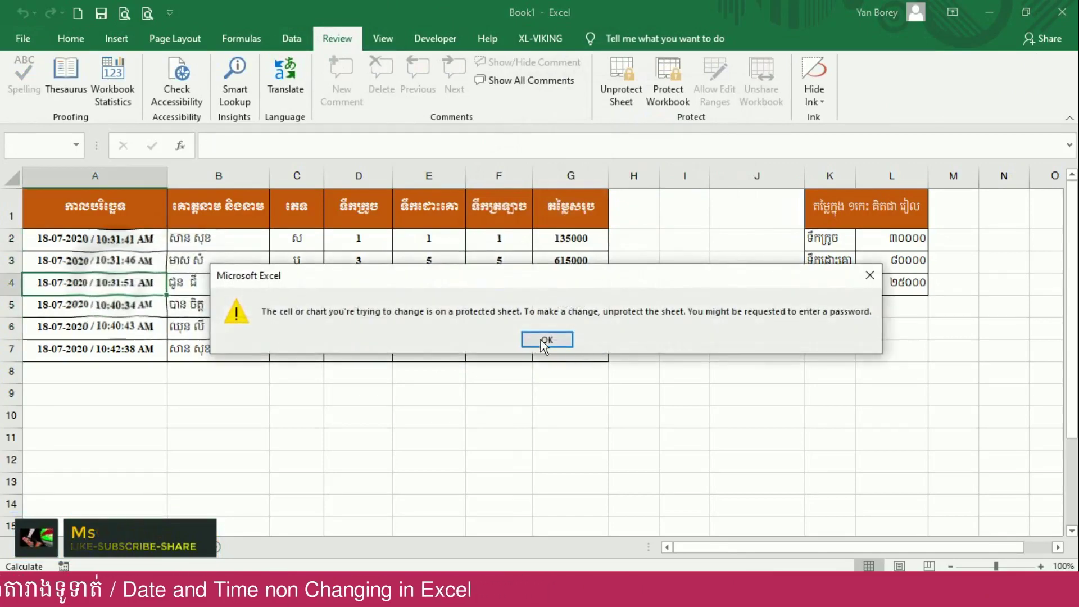
click(547, 340)
drag(581, 240, 583, 351)
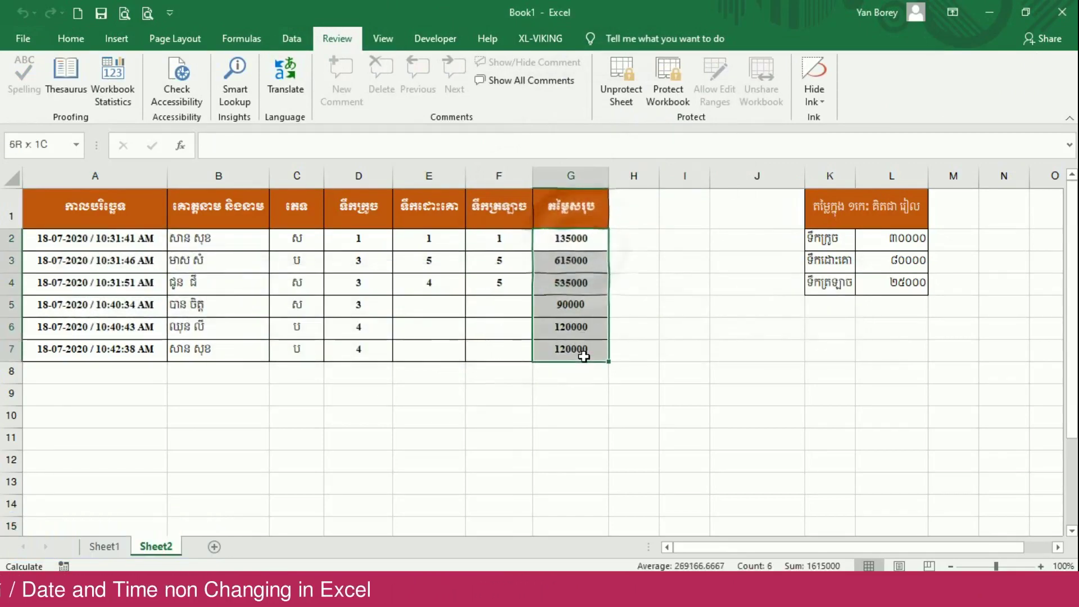
- Change the font colour of totals G2:G7 to blue
right_click(584, 347)
click(687, 196)
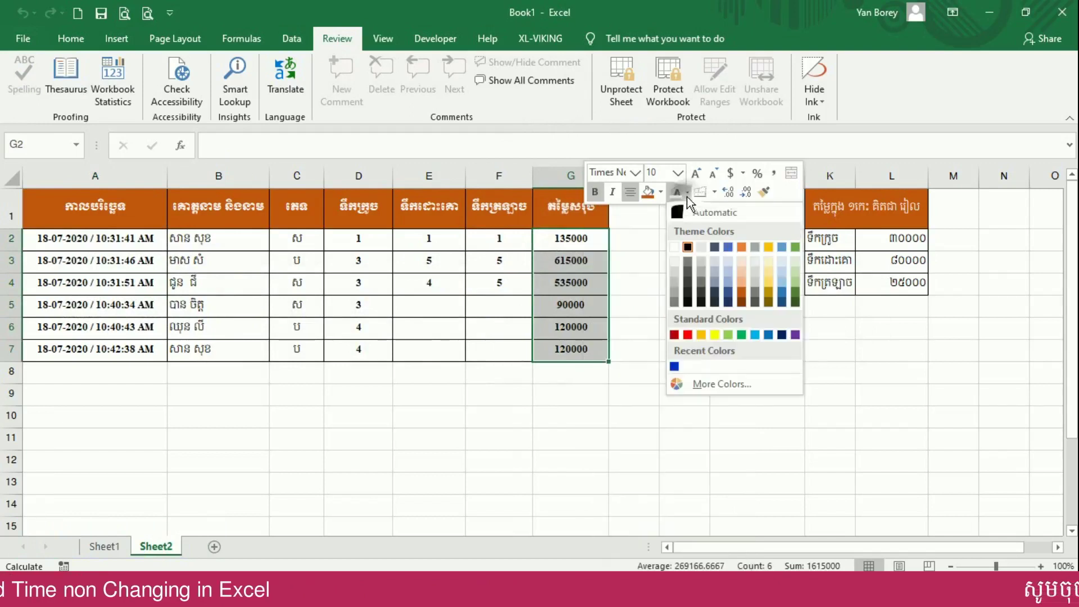
click(697, 353)
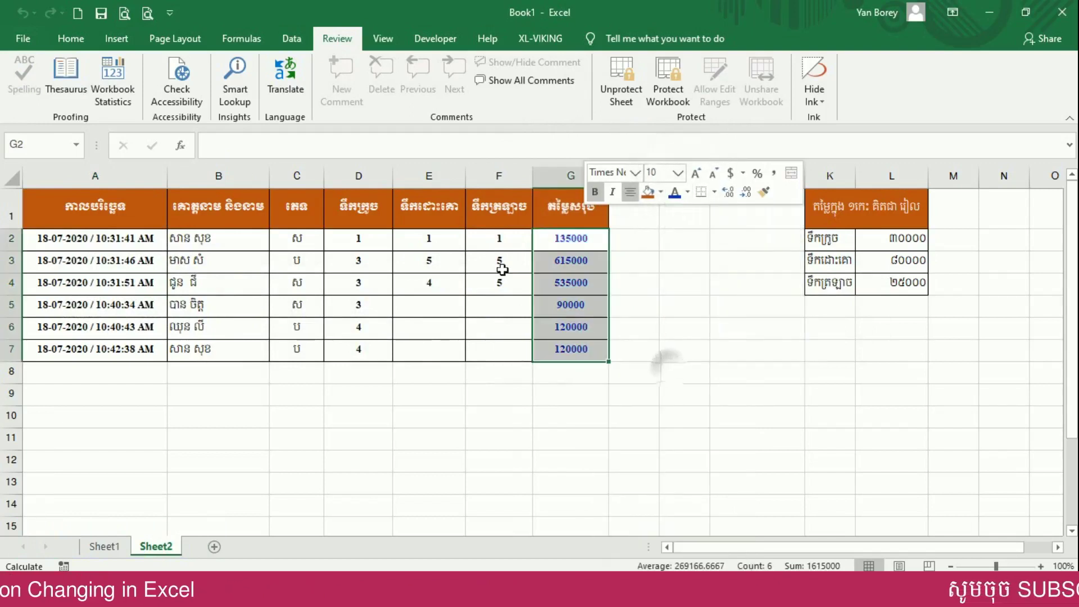
click(444, 323)
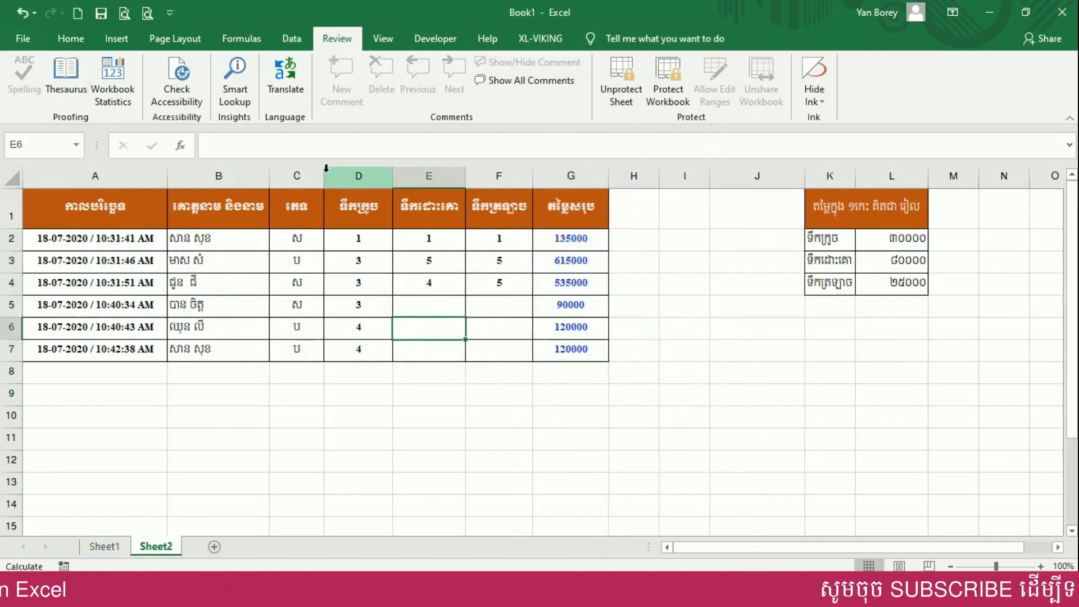
- Test selecting columns B–C and rows 3 and 5, then unprotect the sheet
drag(321, 174, 324, 179)
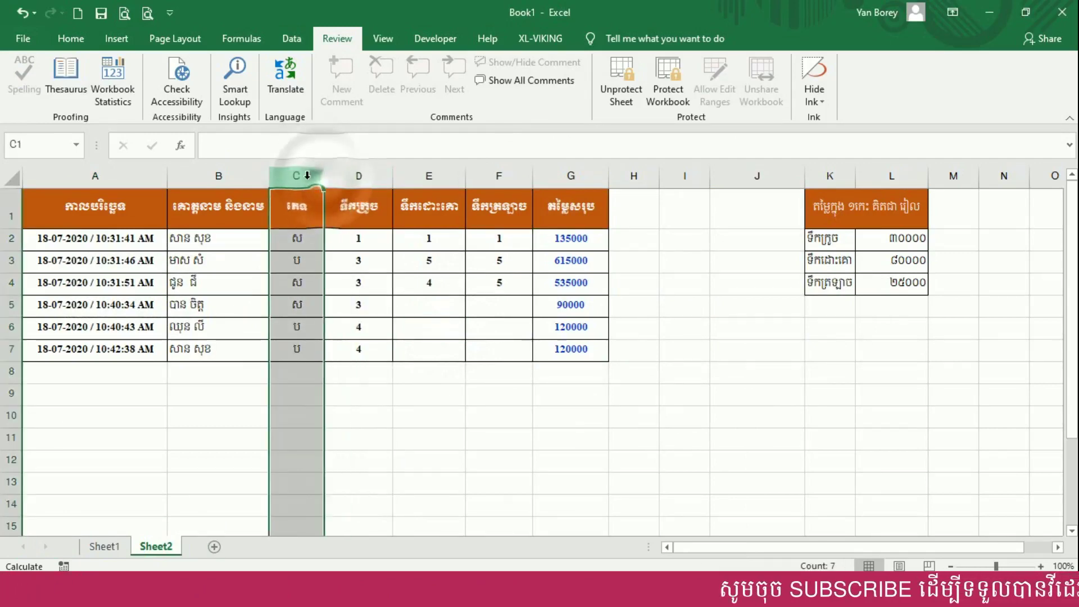
drag(324, 179, 199, 176)
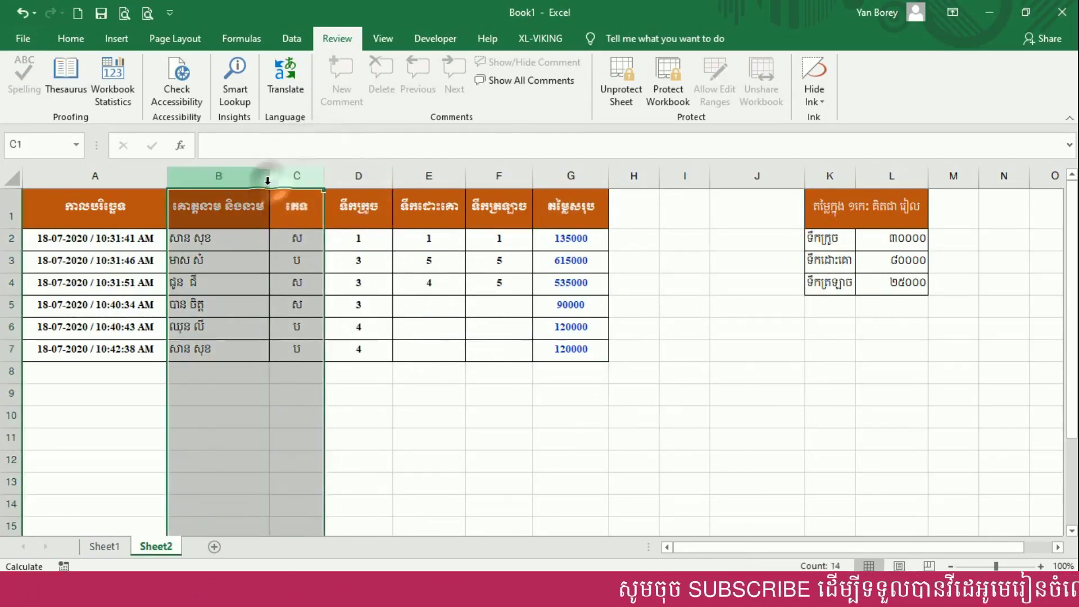
click(219, 176)
click(11, 261)
click(11, 305)
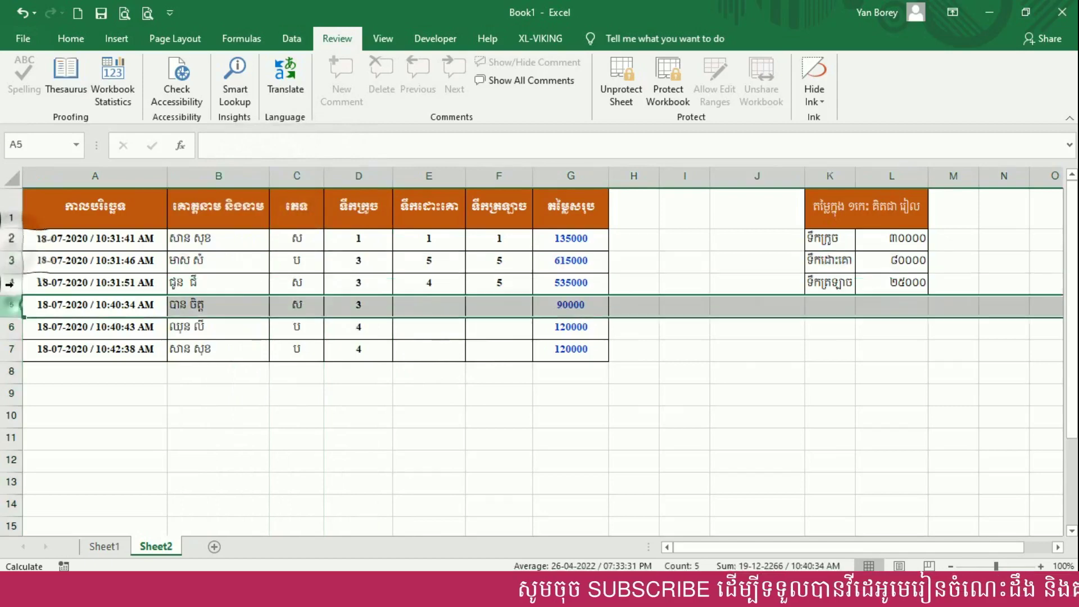
click(9, 270)
click(499, 394)
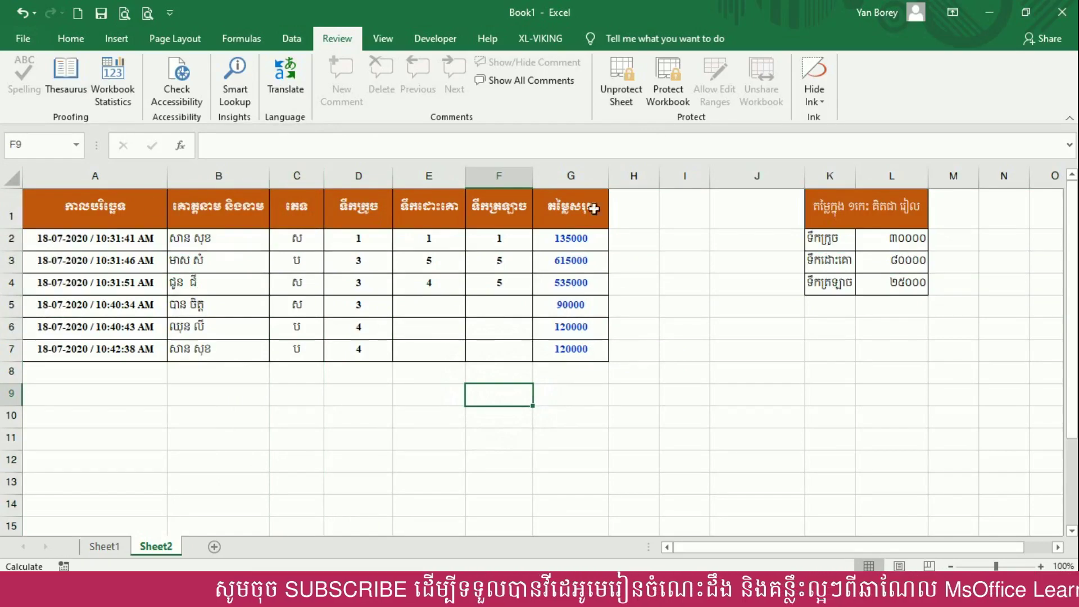
click(623, 91)
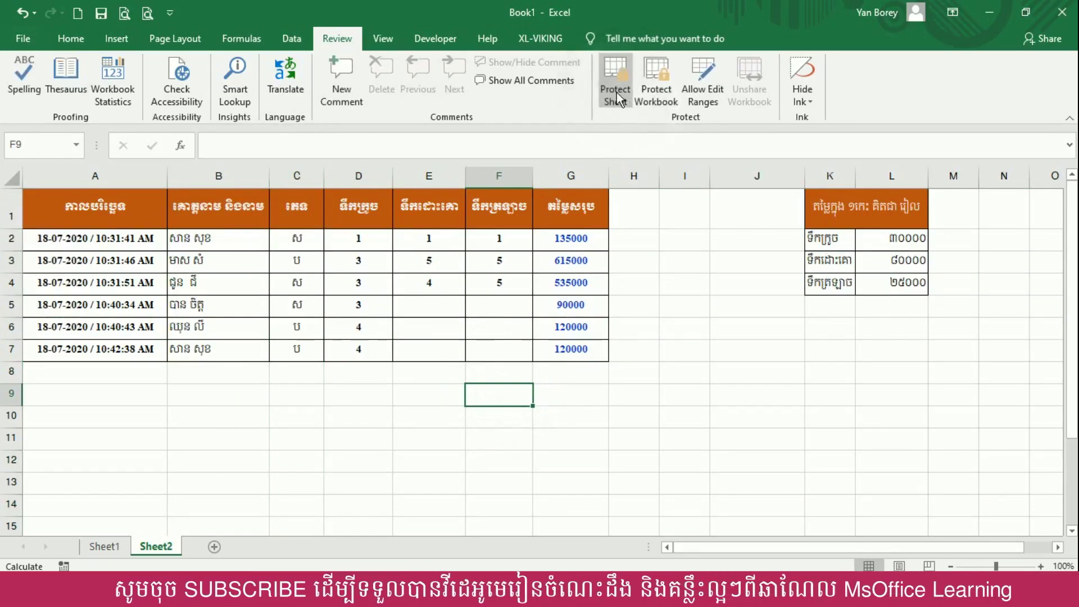
- Protect Sheet2 again, allowing cell, column and row formatting
click(615, 92)
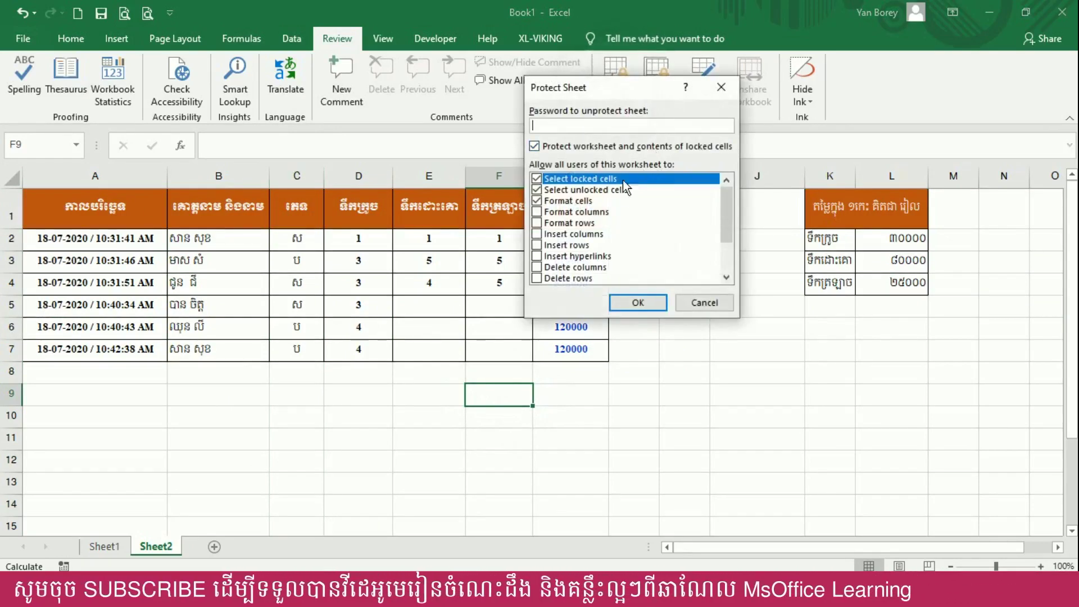
click(539, 213)
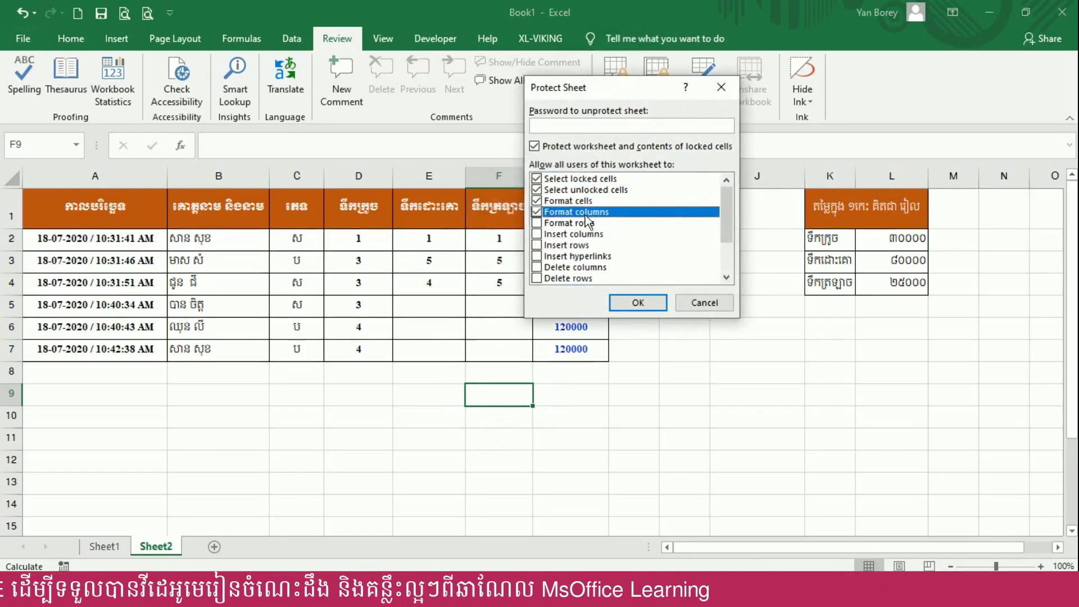
click(538, 223)
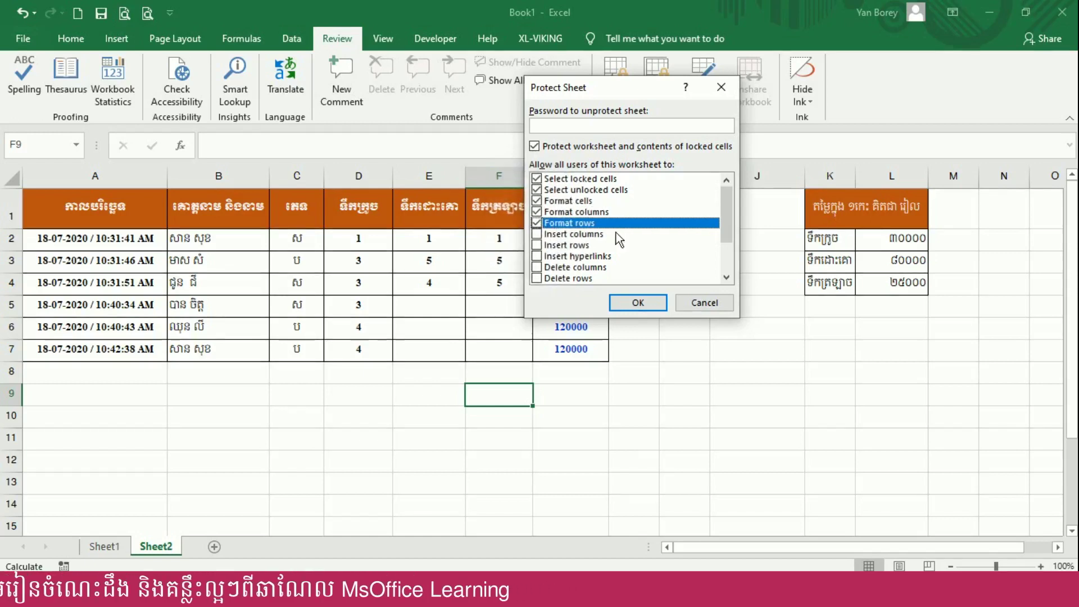
click(641, 303)
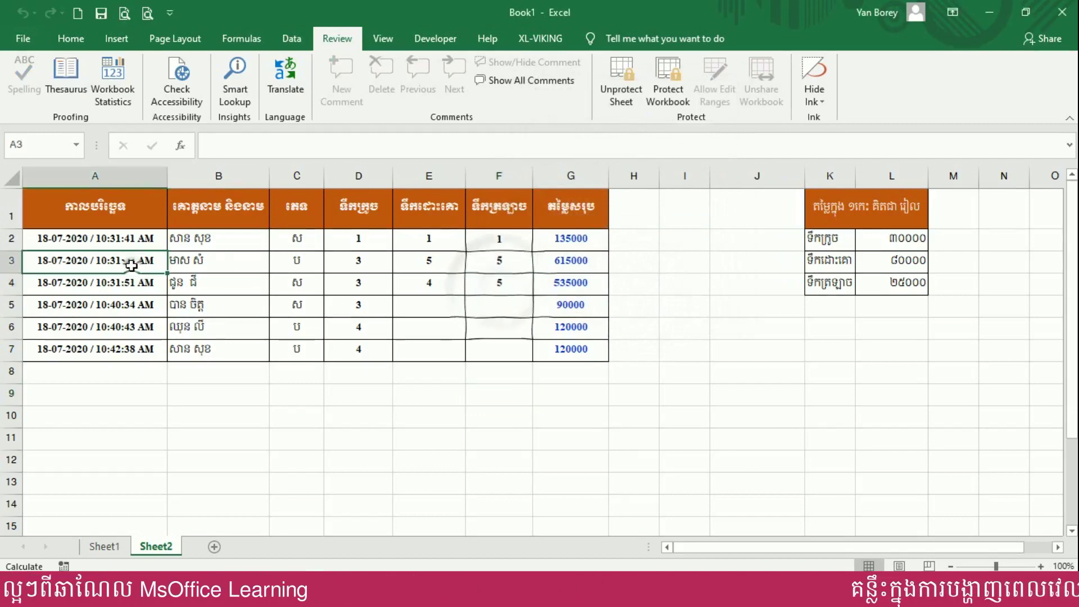
- Check that cell A3 is locked, then widen column A to fit the dates and adjust column G
double_click(133, 265)
click(541, 338)
mouse_move(168, 179)
mouse_down()
mouse_move(236, 178)
mouse_move(182, 179)
mouse_up()
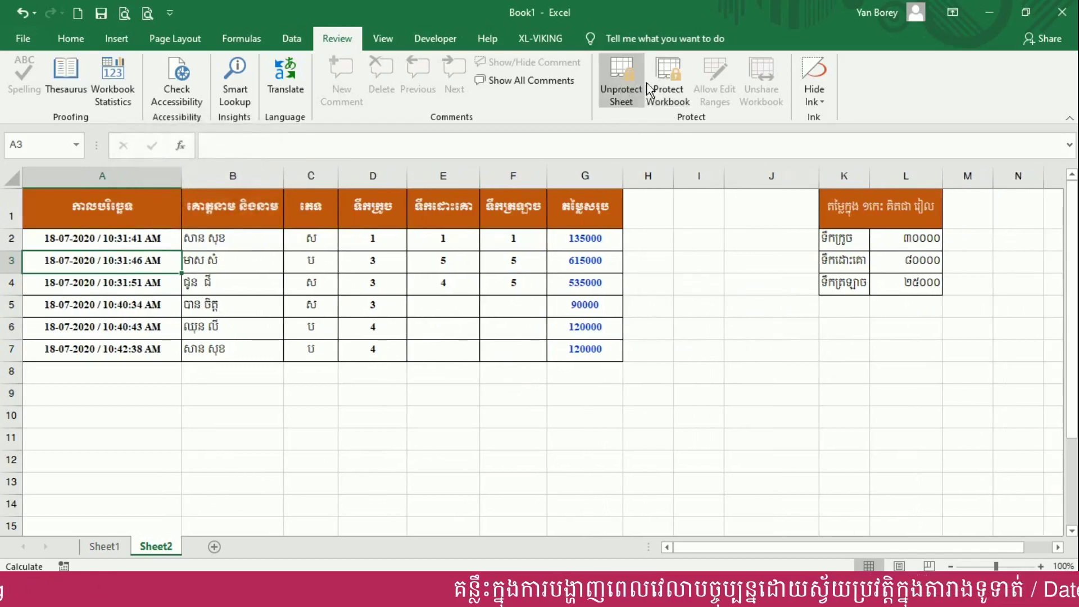
drag(632, 178, 627, 178)
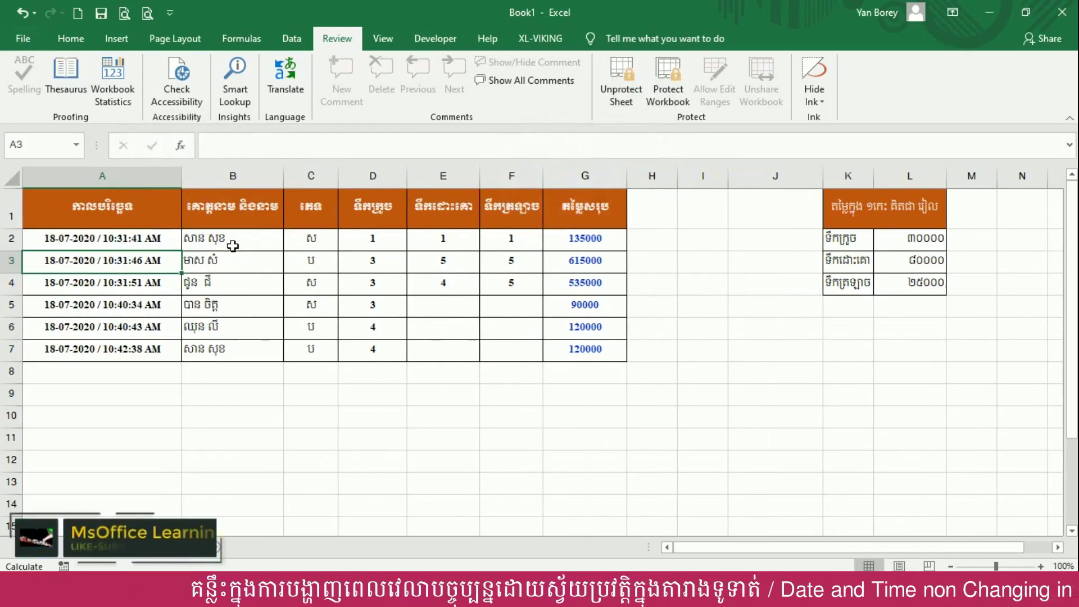
- Clear the old order entries from B2:B7, column A and C2:F7
drag(235, 241, 233, 360)
key(Delete)
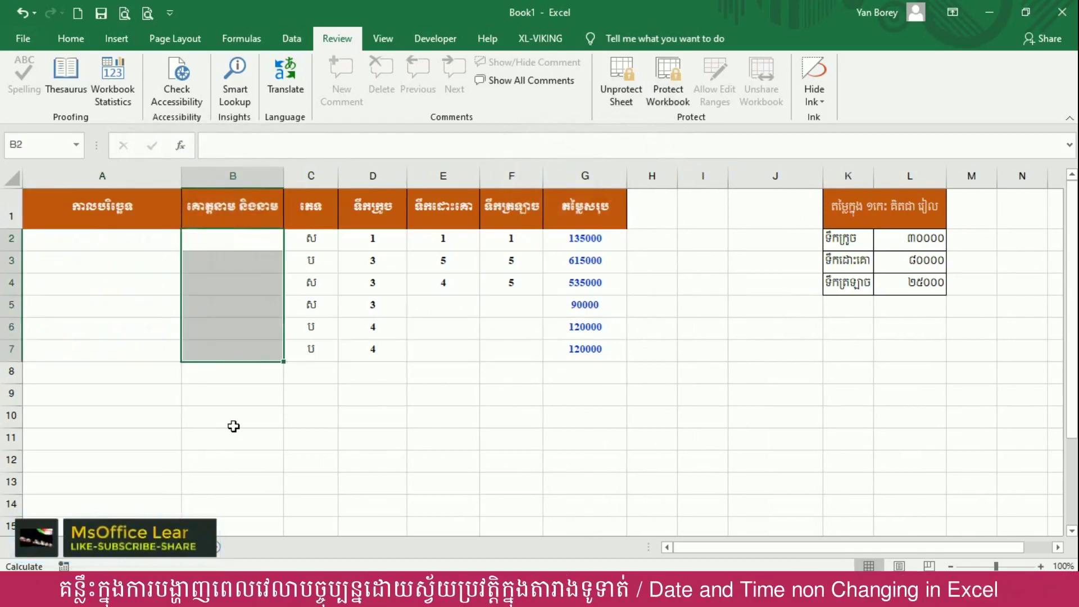
click(234, 419)
mouse_move(303, 236)
mouse_down()
mouse_move(495, 315)
mouse_move(510, 357)
mouse_up()
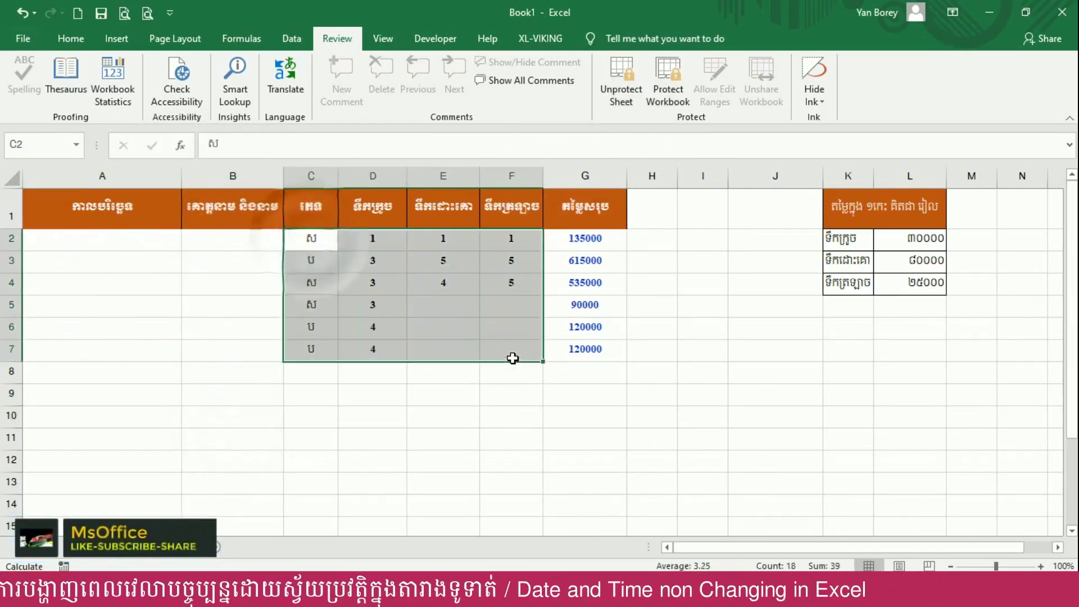
key(Delete)
- Enter test names in B2 and B3 so they get automatic stamps of 10:44:03 and 10:44:04
click(242, 241)
text(ជ)
key(Return)
text(ជ)
key(Return)
click(243, 360)
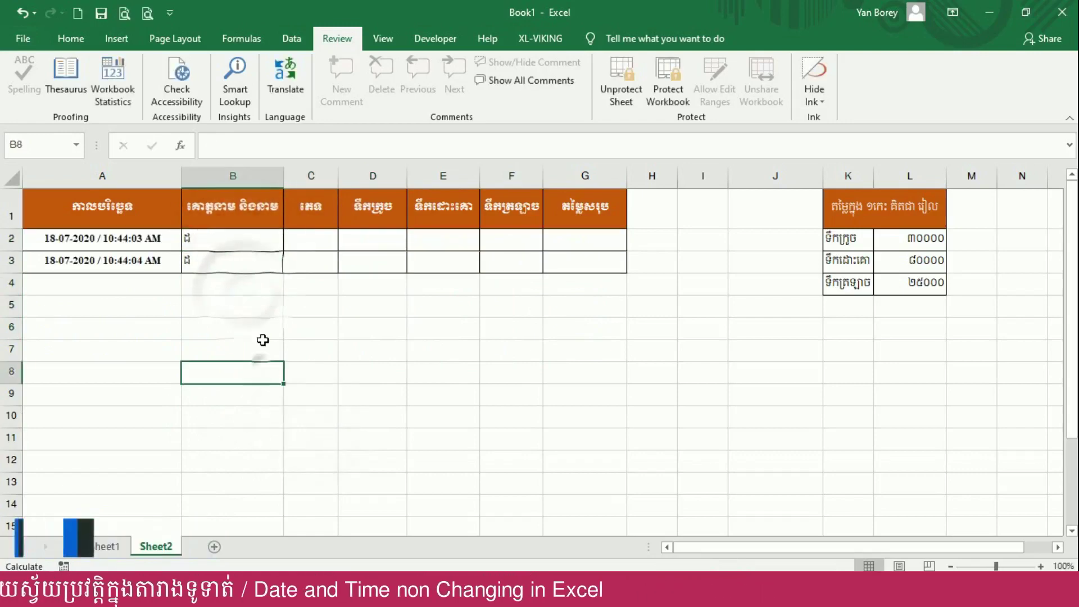
click(441, 322)
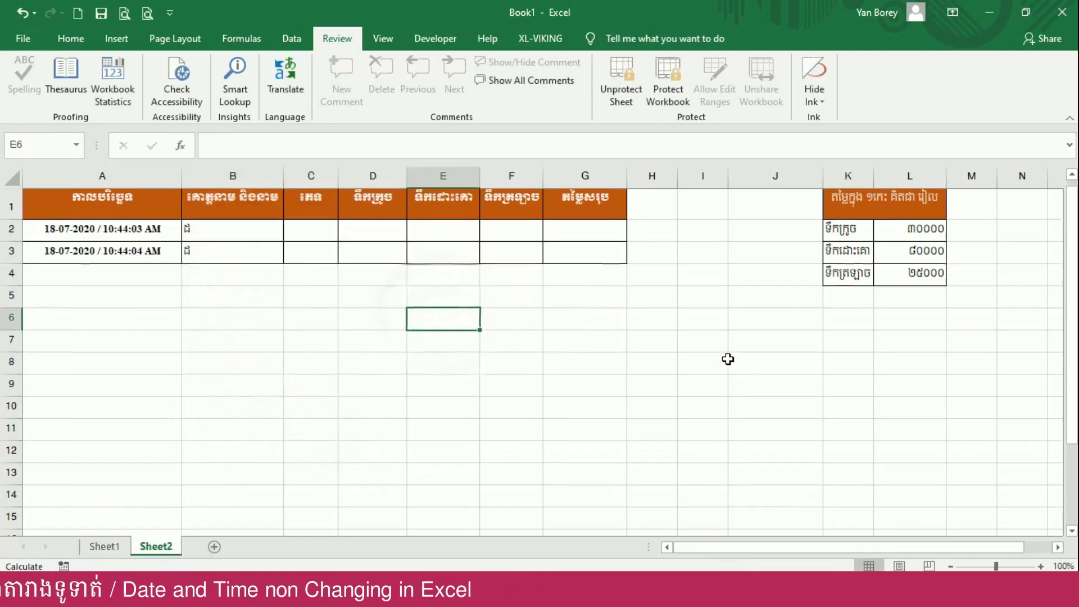